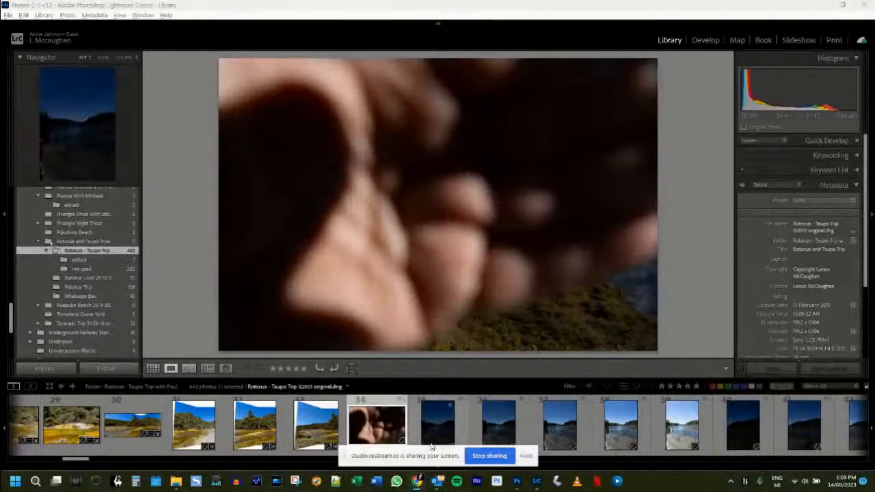
# Select the three tall HDR-Pano photos of the thermal valley (02818, 02828 and 02838) together.
pyautogui.moveTo(432, 454); pyautogui.dragTo(427, 491)
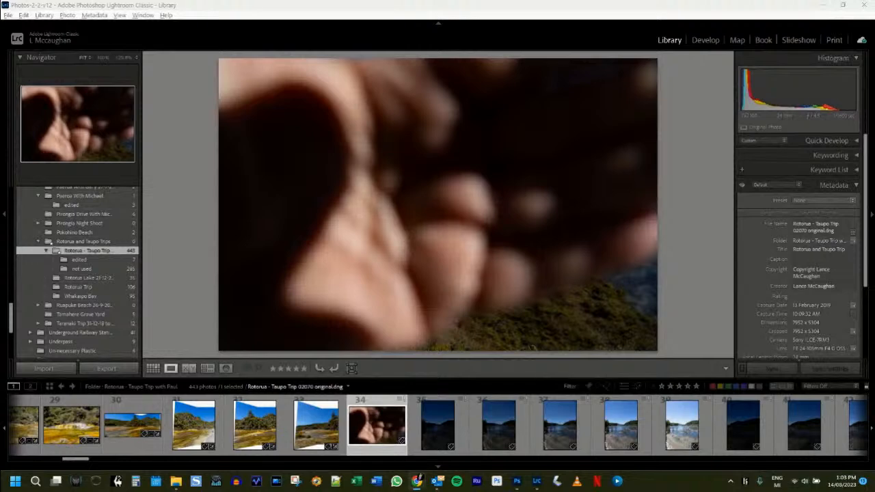
pyautogui.click(313, 429)
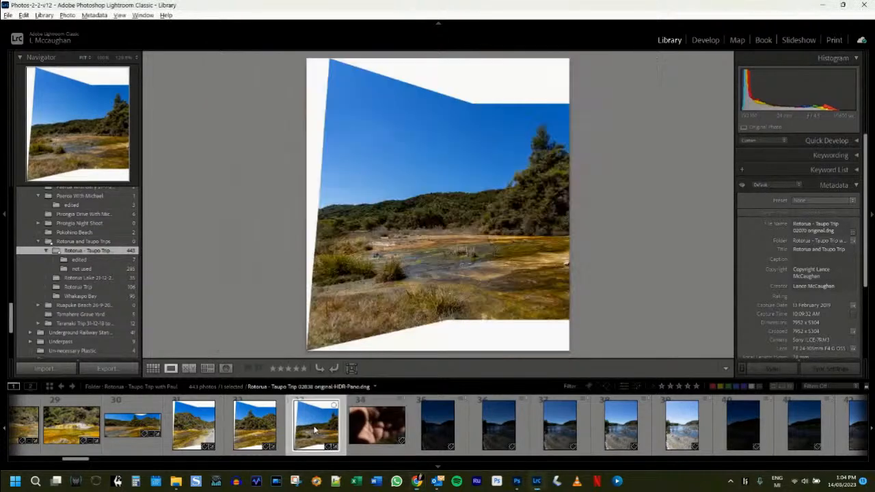
pyautogui.keyDown('ctrl'); pyautogui.click(263, 424); pyautogui.keyUp('ctrl')
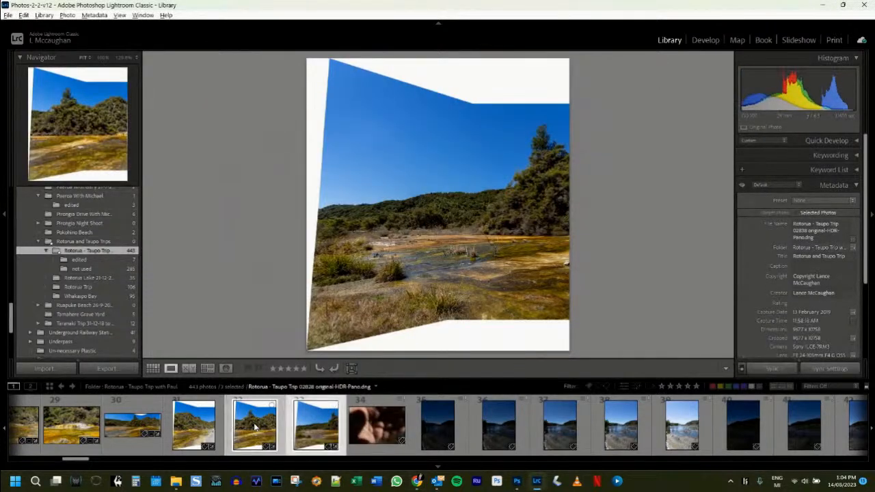
pyautogui.keyDown('ctrl'); pyautogui.click(214, 424); pyautogui.keyUp('ctrl')
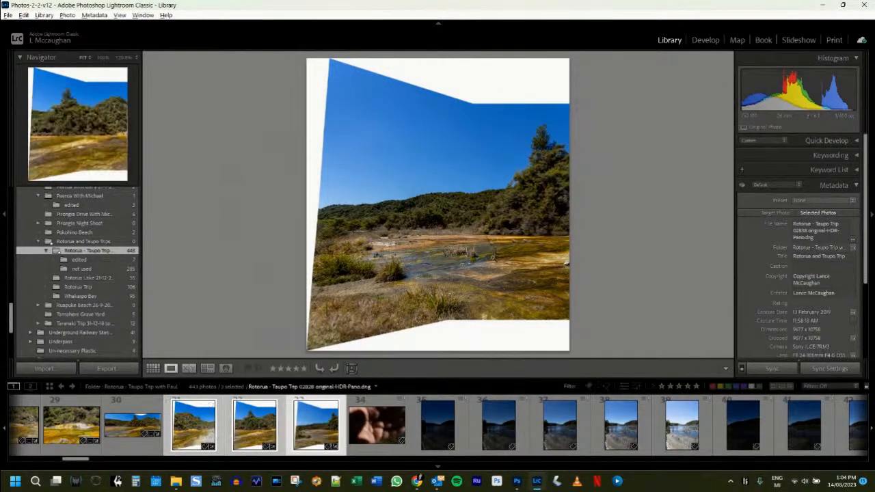
# Examine the three tall HDR-Pano photos one by one, comparing their framing and where adjoining scenes overlap.
pyautogui.click(198, 426)
pyautogui.click(313, 427)
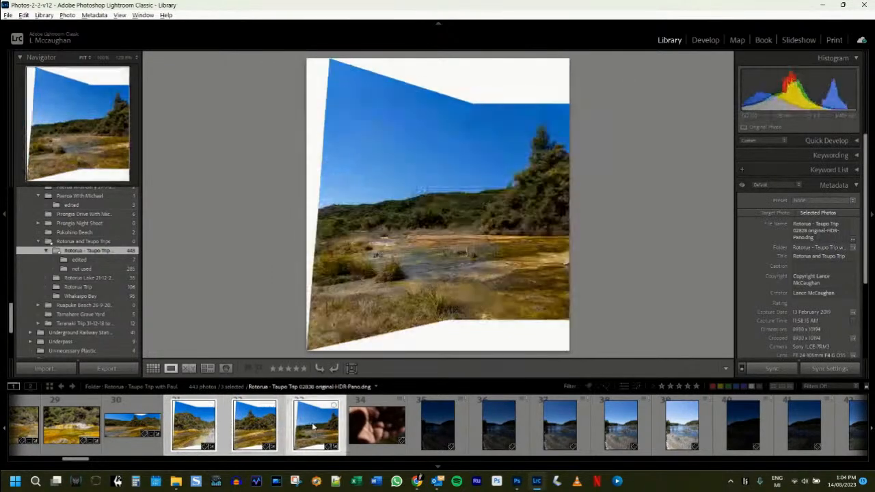
pyautogui.click(257, 428)
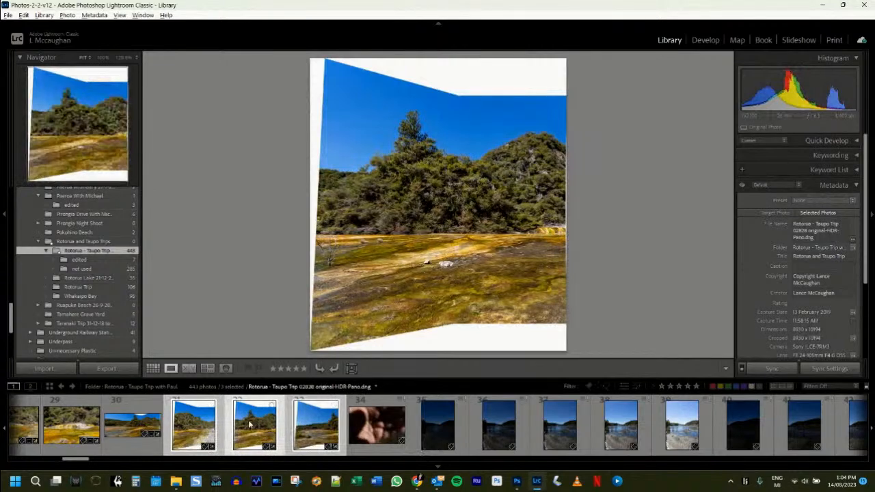
pyautogui.click(201, 430)
pyautogui.click(277, 429)
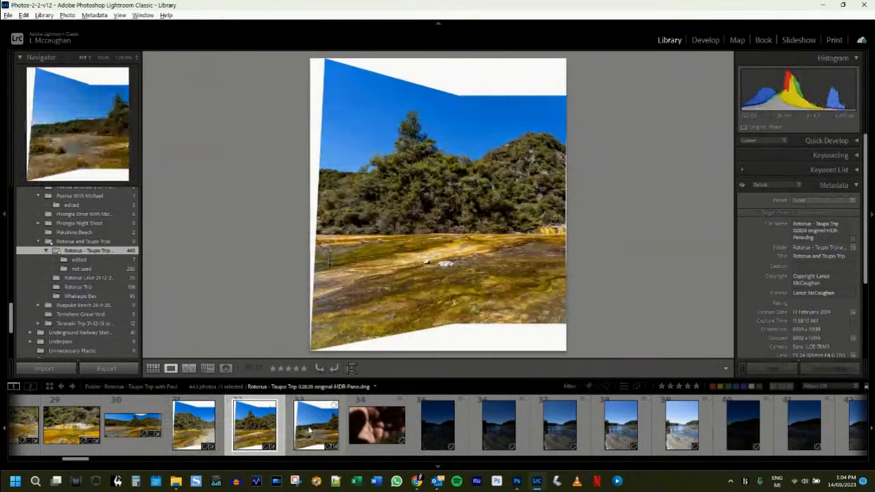
pyautogui.click(307, 432)
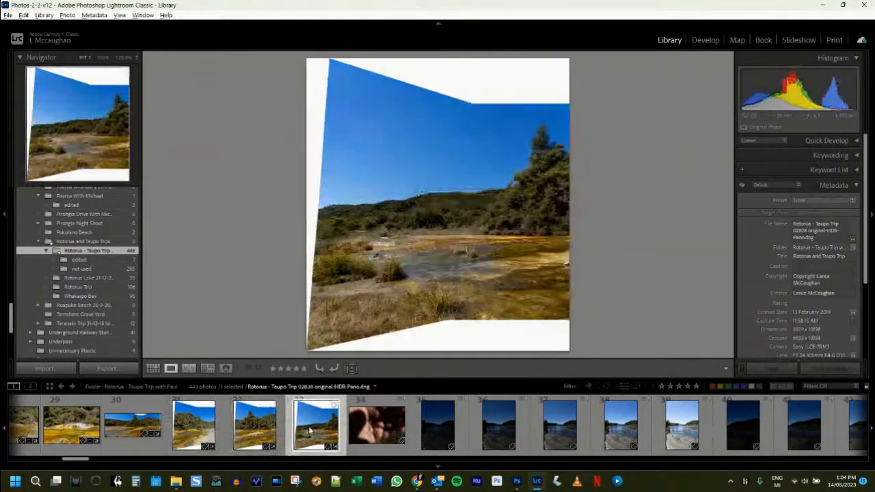
pyautogui.click(193, 430)
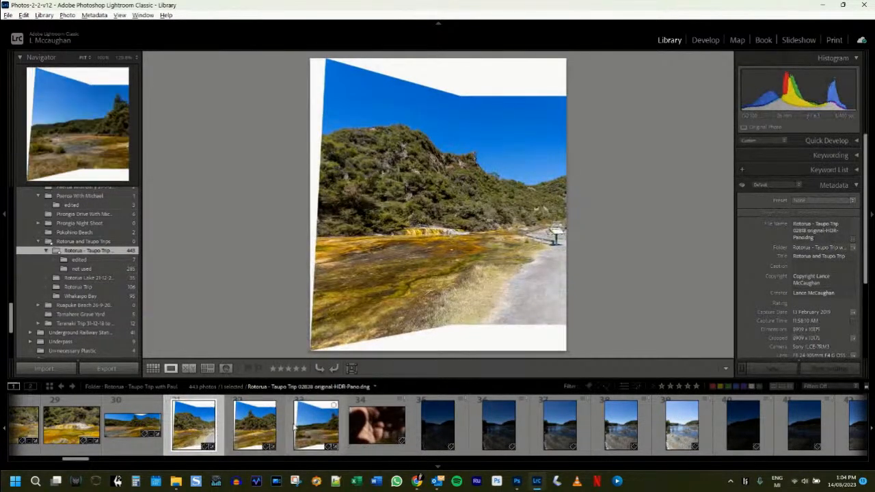
pyautogui.click(256, 432)
pyautogui.click(200, 432)
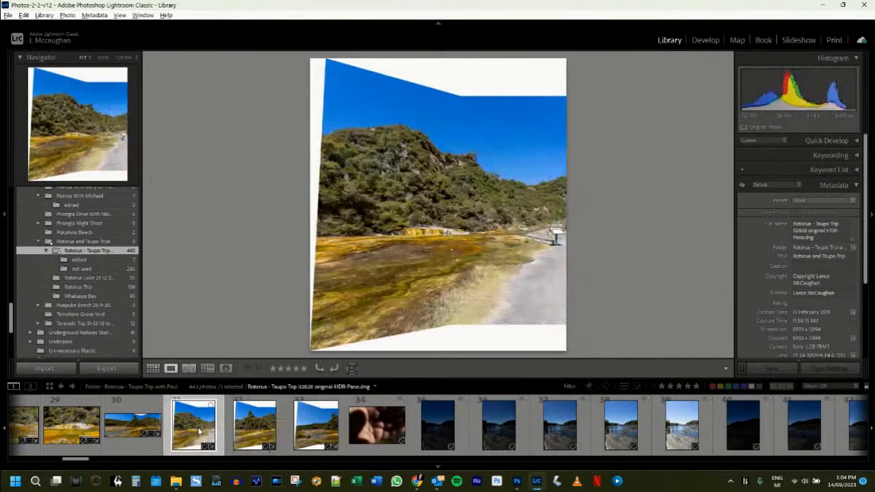
pyautogui.click(315, 434)
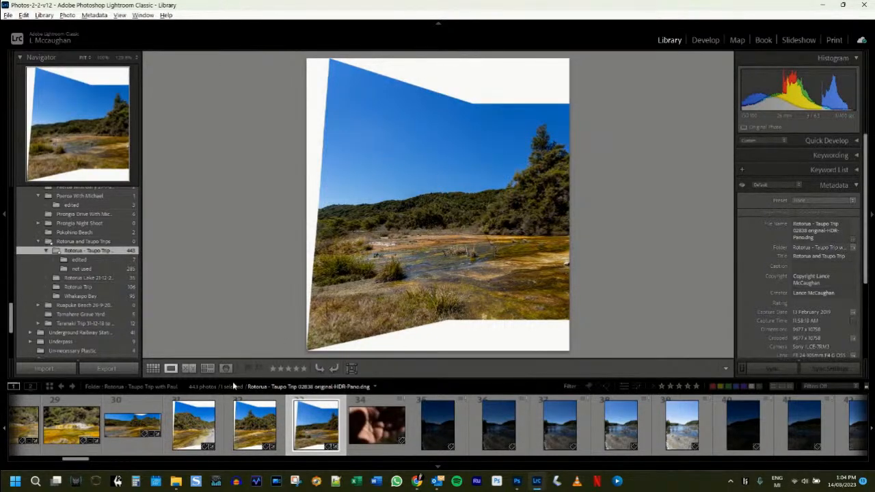
pyautogui.click(258, 429)
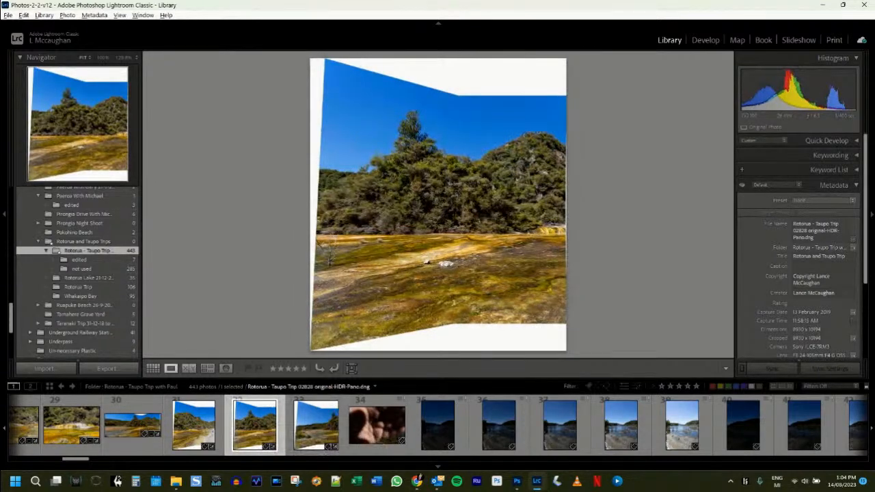
pyautogui.click(193, 423)
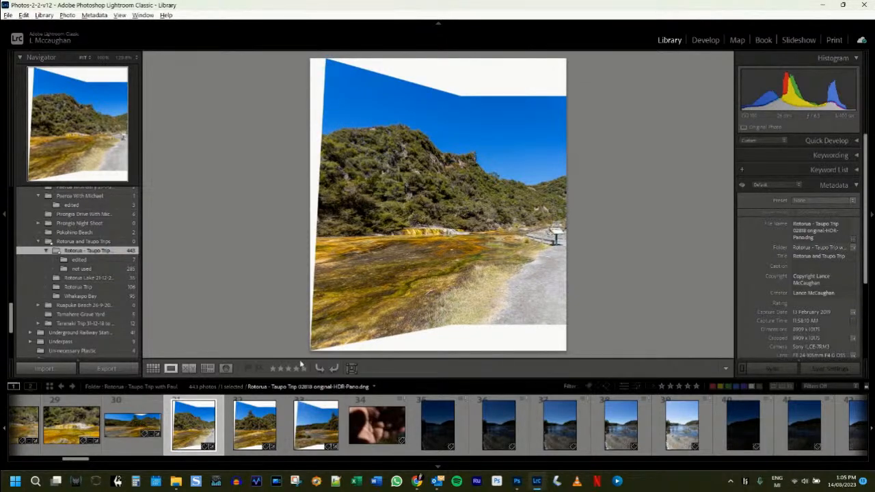
pyautogui.click(254, 435)
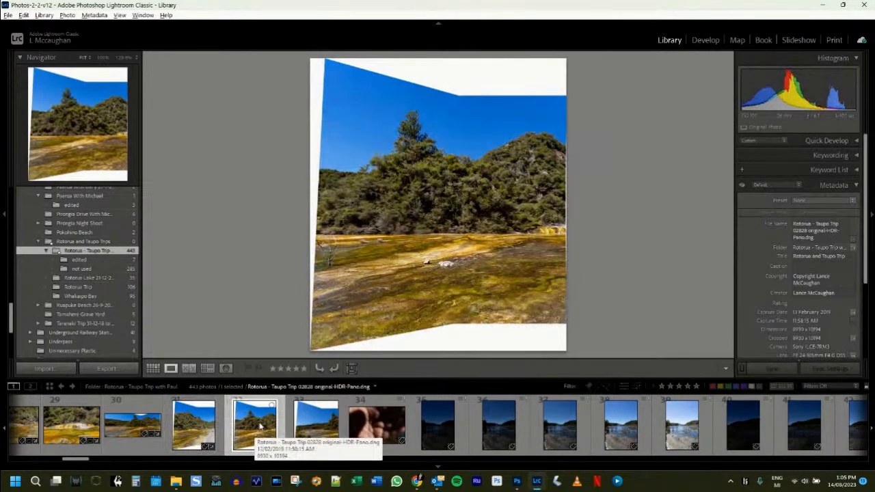
pyautogui.click(205, 427)
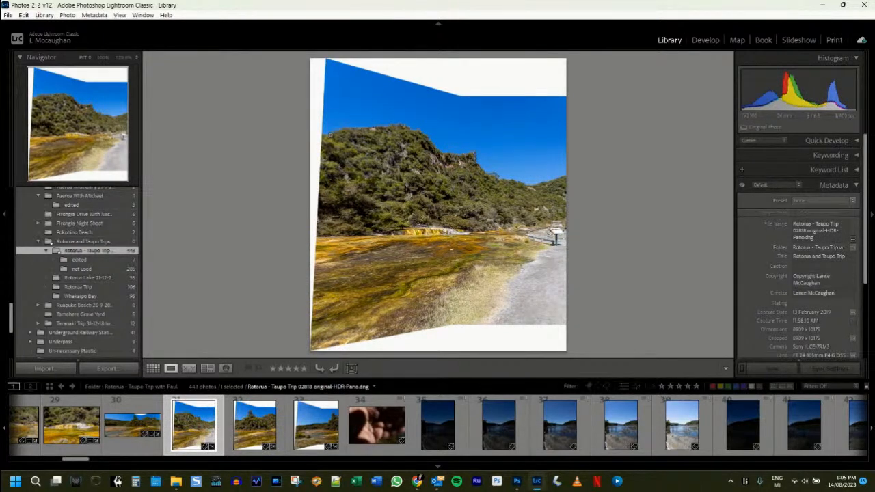
pyautogui.click(247, 428)
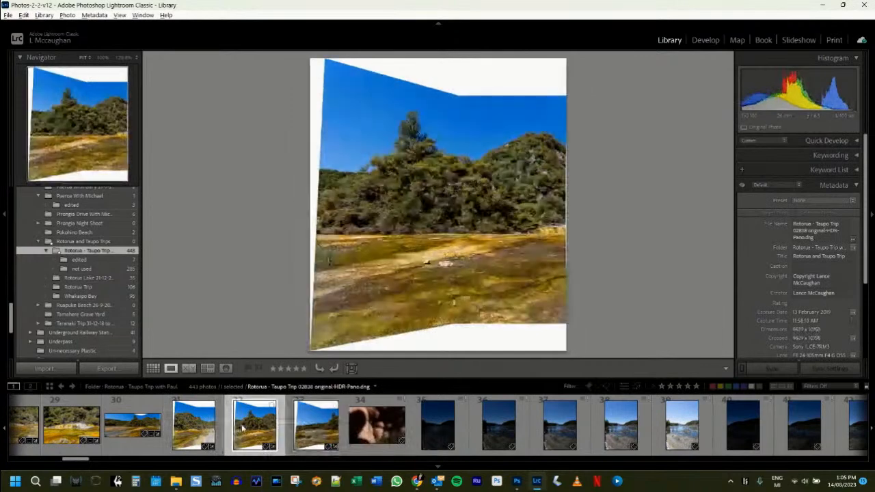
pyautogui.click(199, 424)
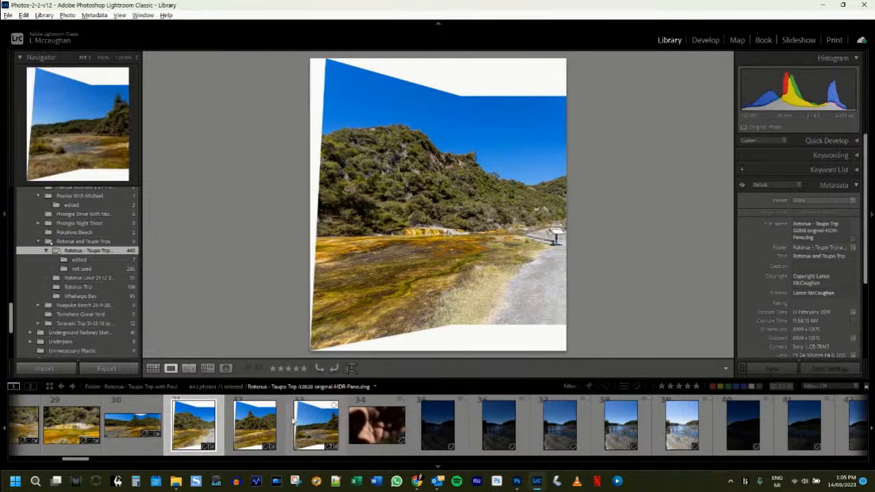
# Open the 02818 HDR-Pano-Edit PSD from the edited folder in Photoshop, inspect it, close it, and select the panorama file beside it in File Explorer.
pyautogui.click(180, 483)
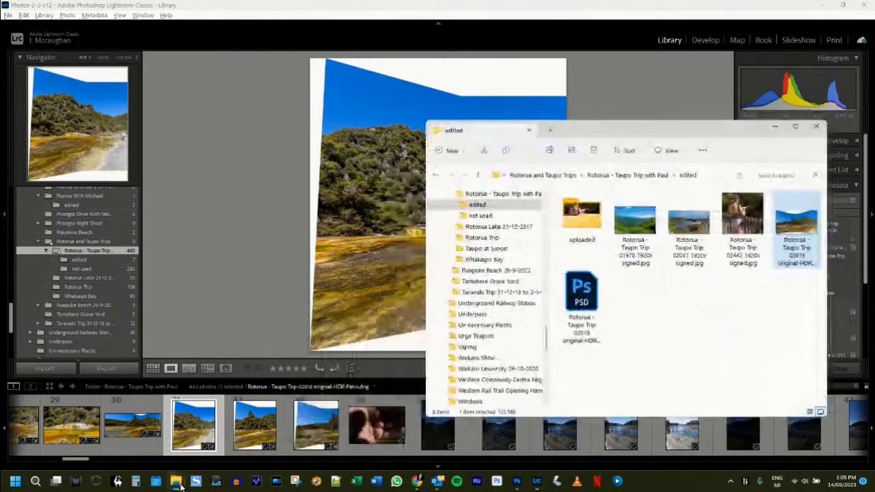
pyautogui.click(583, 295)
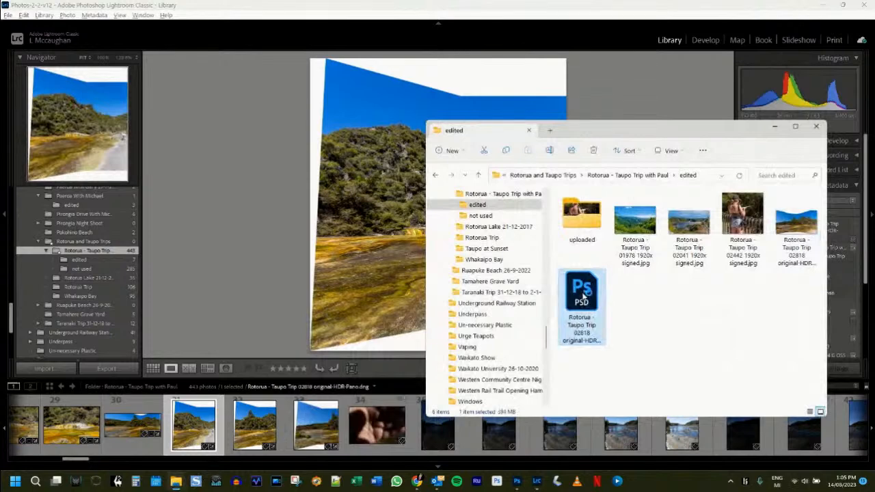
pyautogui.doubleClick(583, 295)
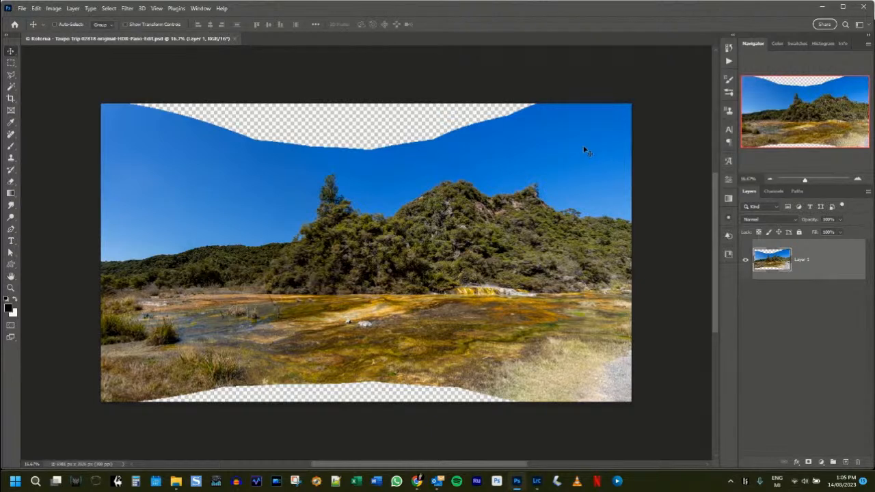
pyautogui.click(235, 38)
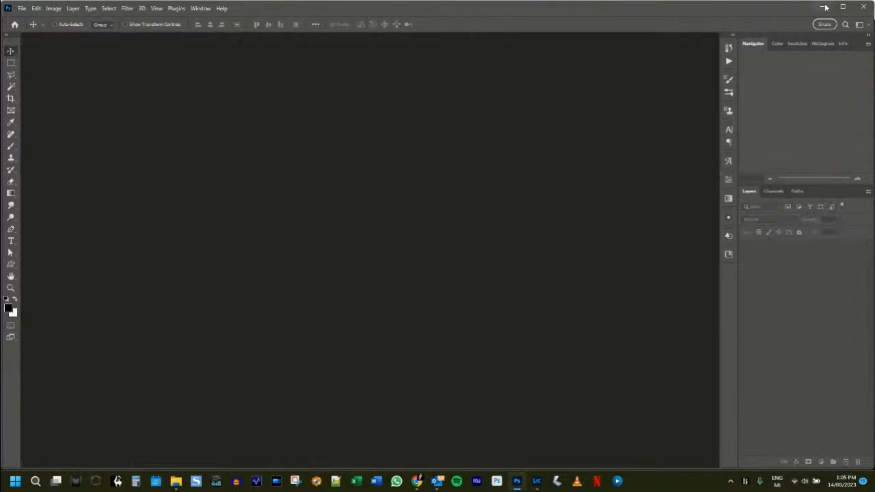
pyautogui.click(824, 7)
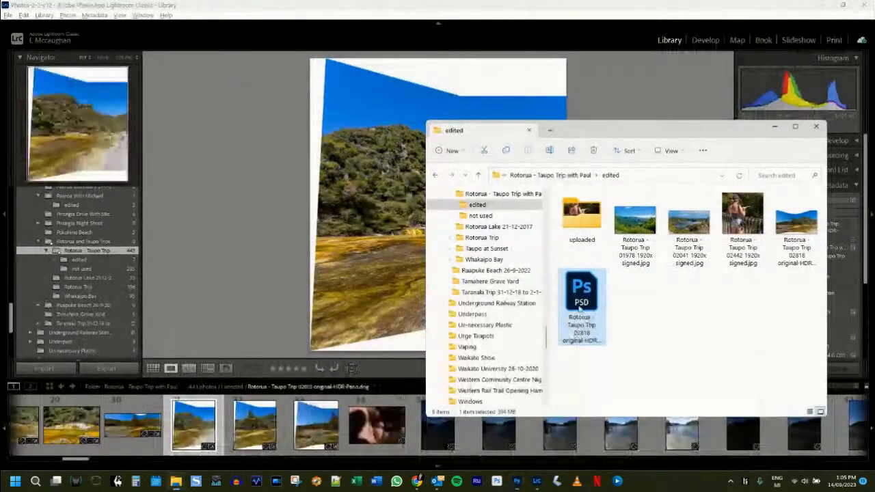
pyautogui.click(796, 228)
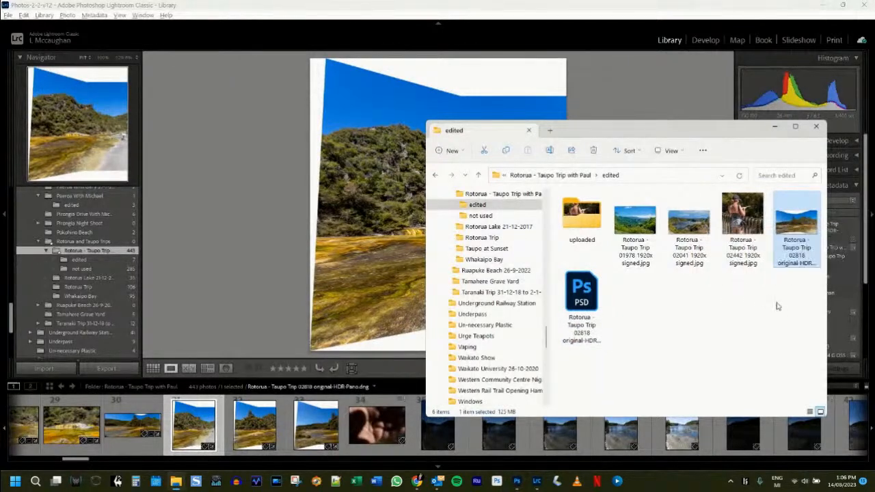
# Back in Lightroom Classic, delete the three tall HDR-Pano photos (02818, 02828 and 02838) from disk.
pyautogui.click(202, 14)
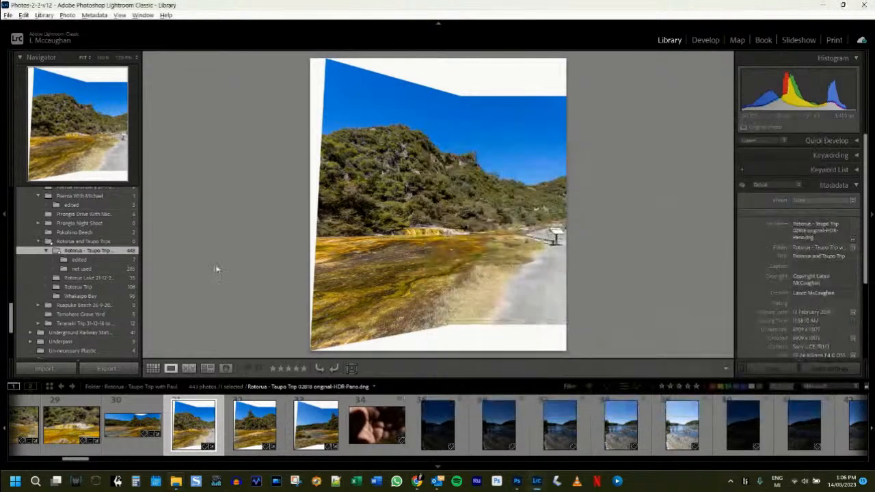
pyautogui.keyDown('shift'); pyautogui.click(314, 432); pyautogui.keyUp('shift')
pyautogui.rightClick(313, 430)
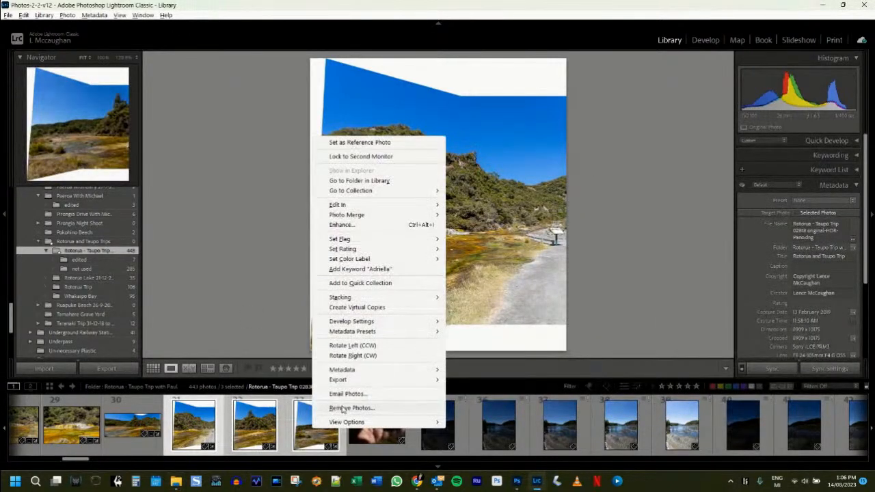
pyautogui.click(342, 409)
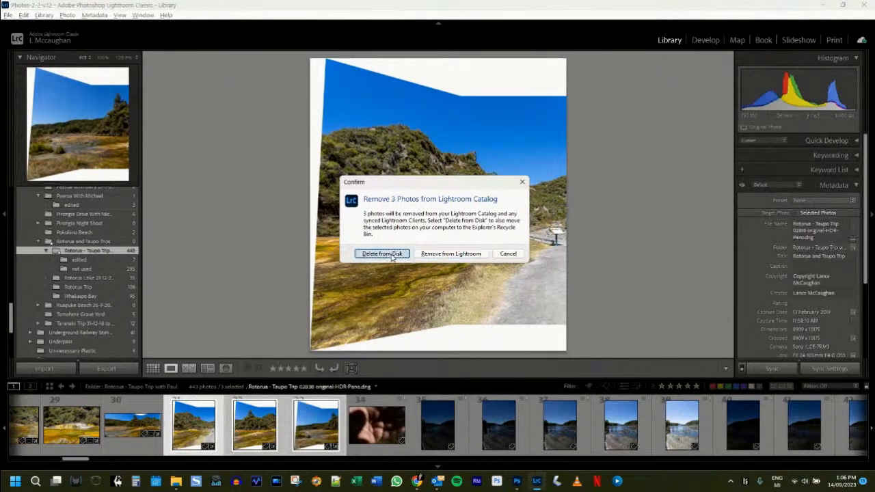
pyautogui.click(392, 256)
# Synchronize the trip's edited folder, importing new photos, removing missing ones from the catalog and scanning for metadata updates.
pyautogui.click(77, 260)
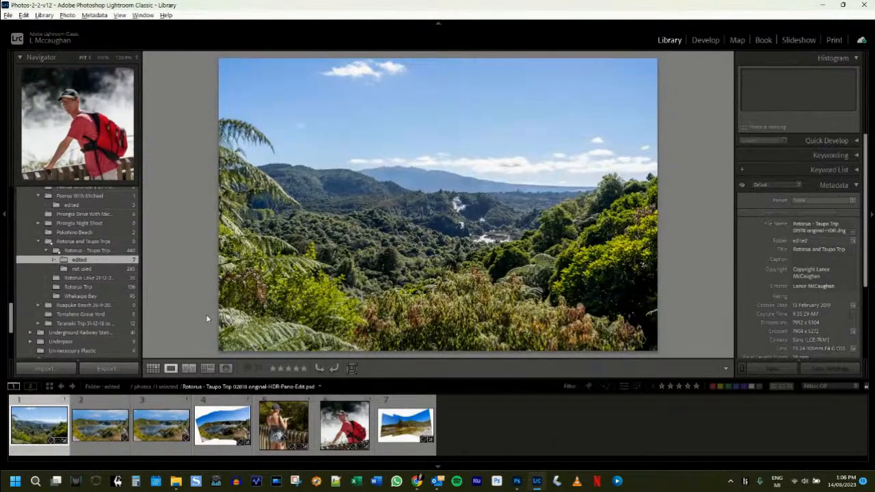
pyautogui.rightClick(74, 264)
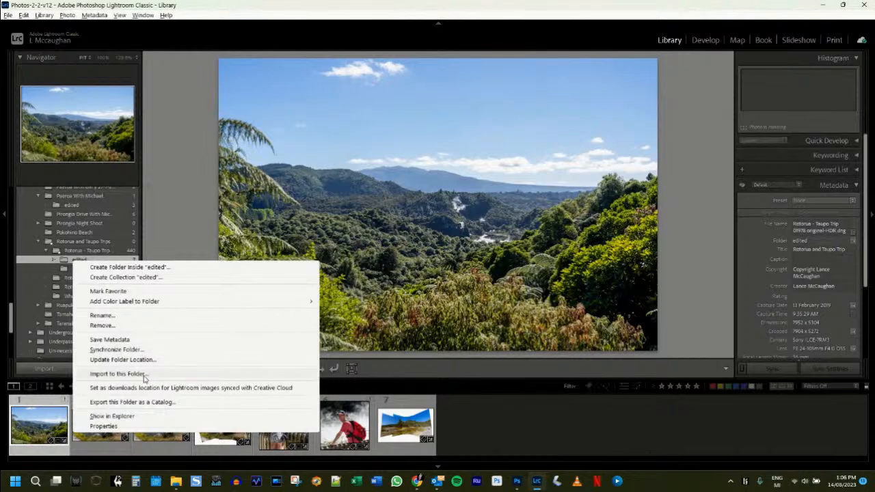
pyautogui.click(117, 350)
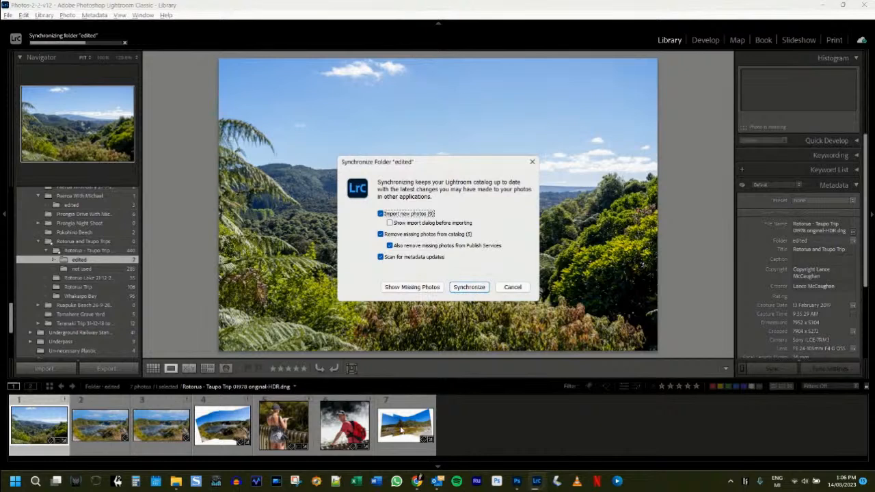
pyautogui.click(469, 288)
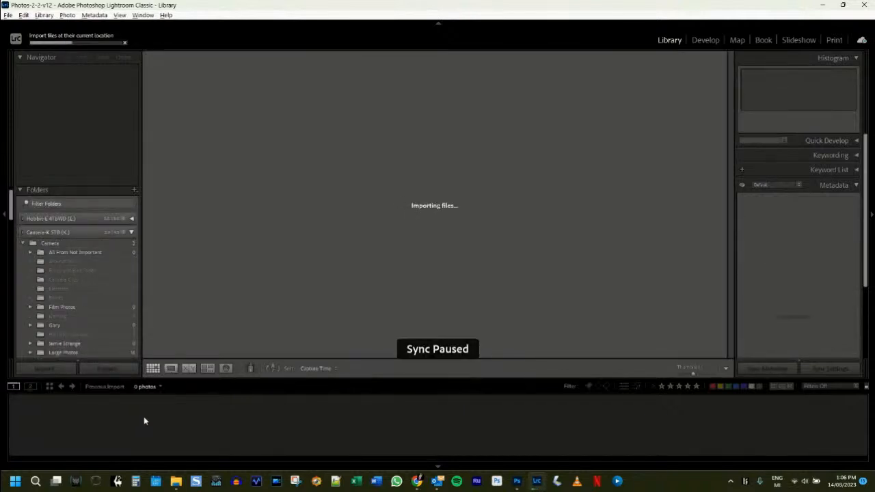
# Return to the trip's edited folder and open the wide 02818 HDR-Pano-Edit DNG panorama in Loupe view.
pyautogui.click(414, 386)
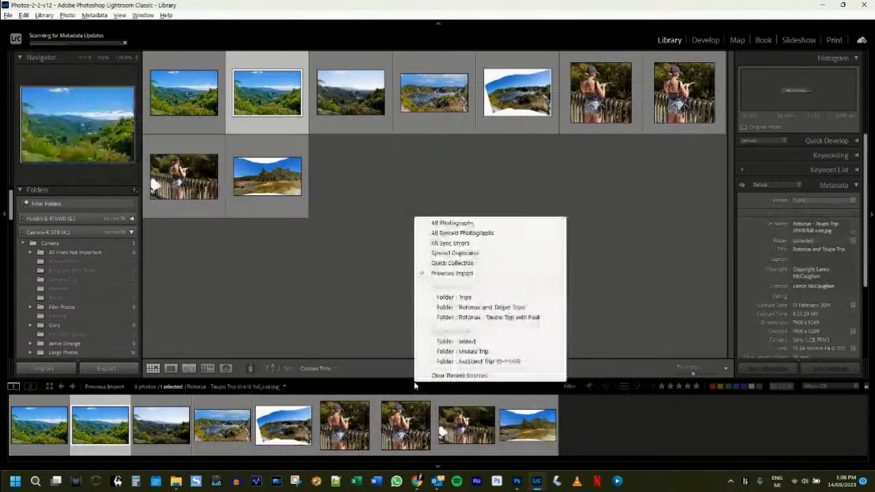
pyautogui.click(448, 319)
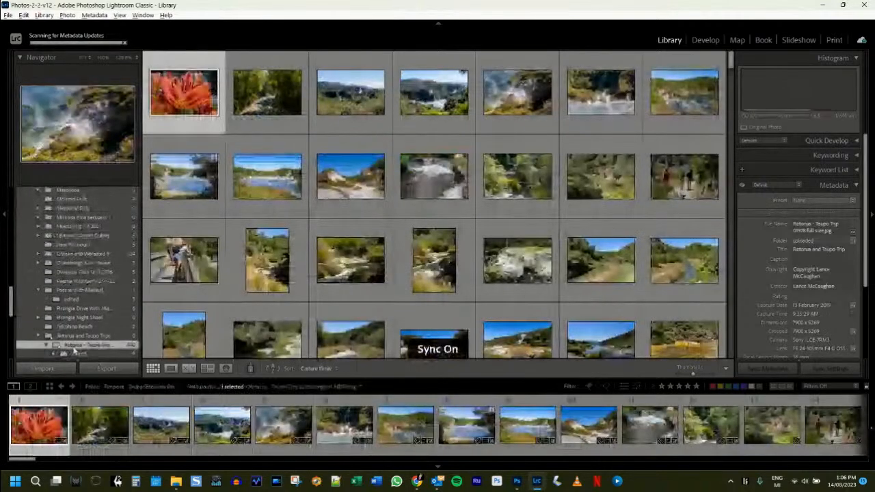
pyautogui.click(79, 307)
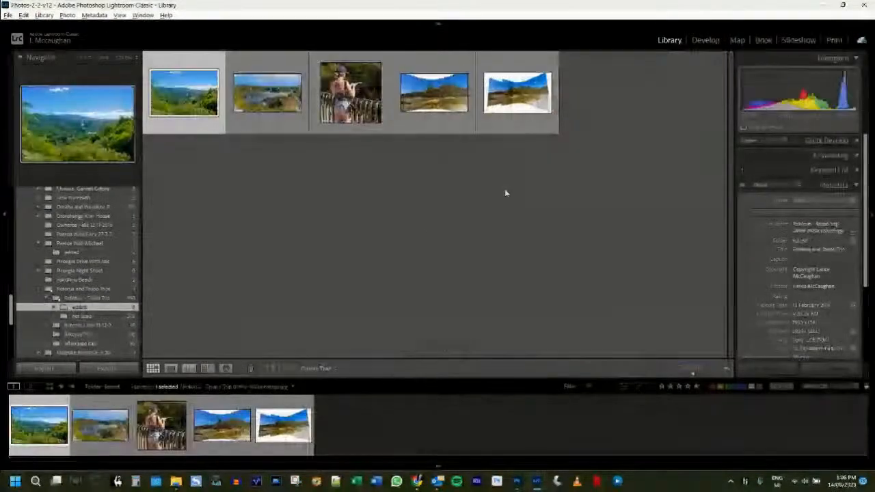
pyautogui.click(504, 105)
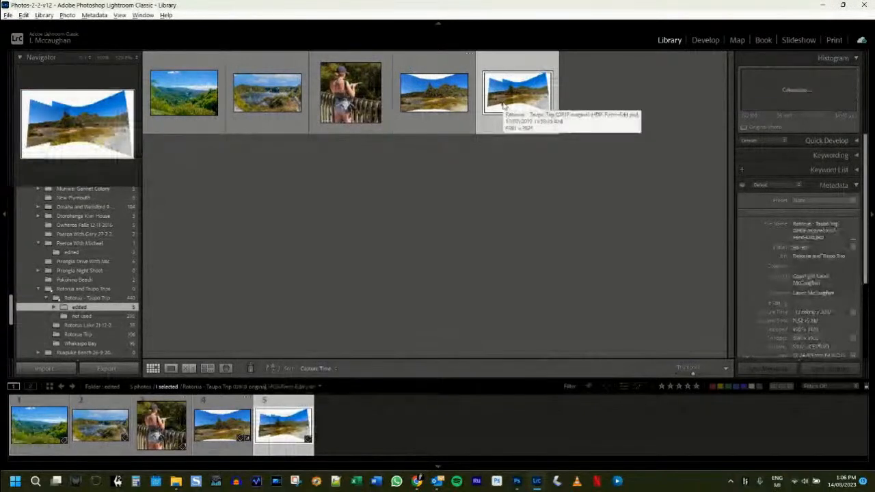
pyautogui.doubleClick(436, 104)
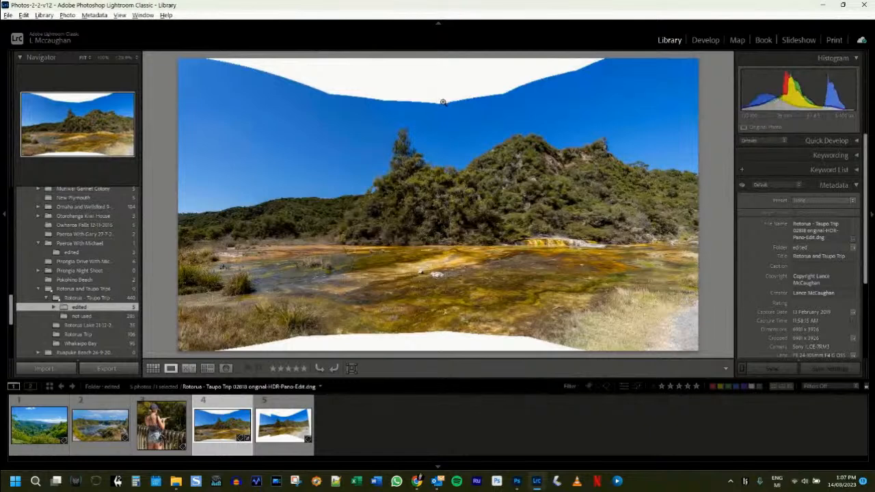
# Remove the misaligned 02818 HDR-Pano-Edit PSD from the edited folder, keeping the DNG panorama.
pyautogui.click(283, 422)
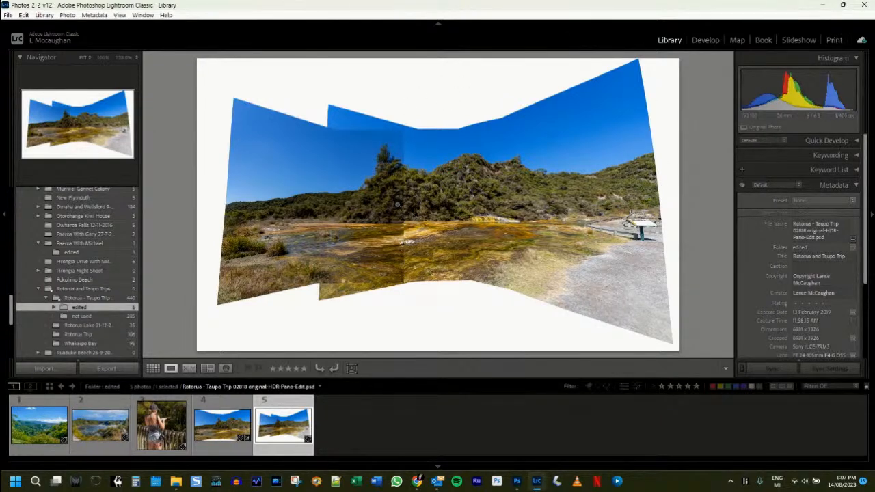
pyautogui.rightClick(398, 184)
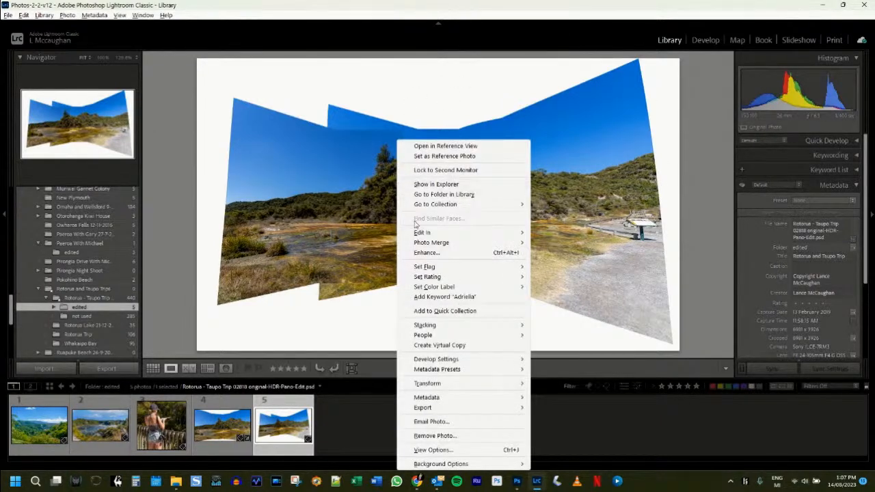
pyautogui.click(450, 436)
pyautogui.click(376, 254)
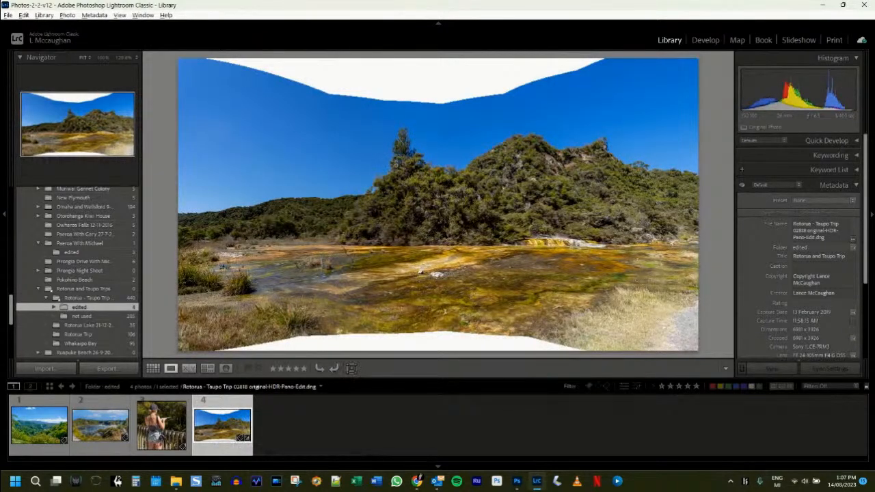
# Check the tree detail in the 02818 HDR-Pano-Edit DNG and set its Texture to +28 in the Develop module.
pyautogui.click(395, 165)
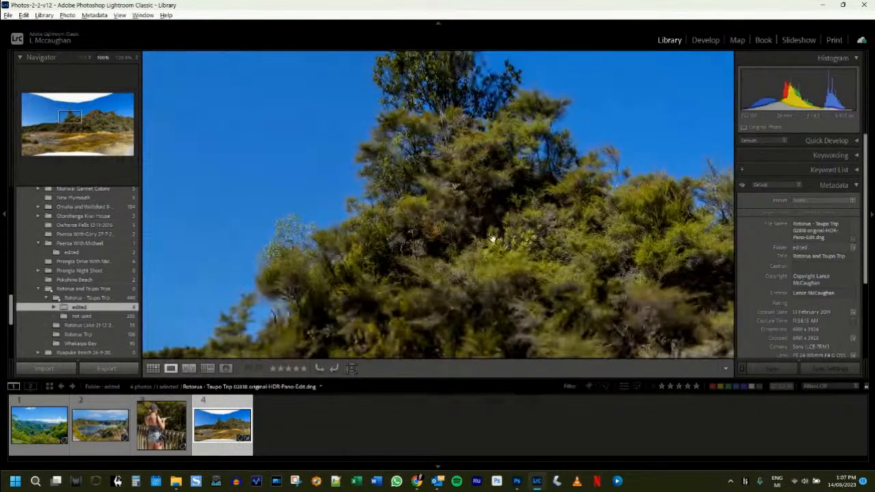
pyautogui.click(491, 238)
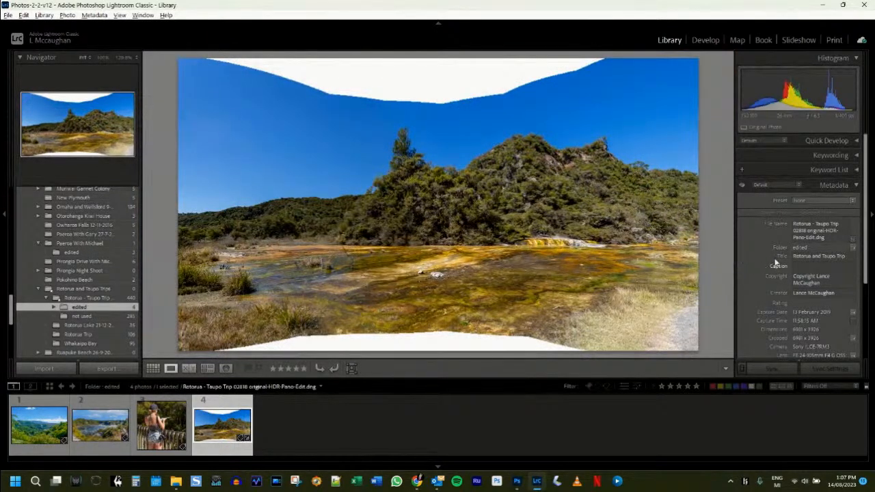
pyautogui.click(706, 40)
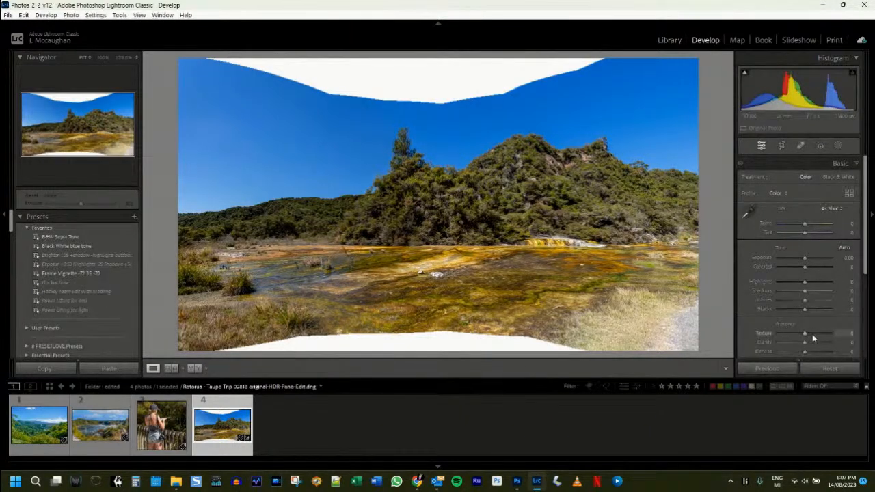
pyautogui.click(812, 336)
# In the panorama's Calibration settings, set the Green Primary saturation to +54 and the Red Primary saturation to +28.
pyautogui.scroll(-5, 781, 266)
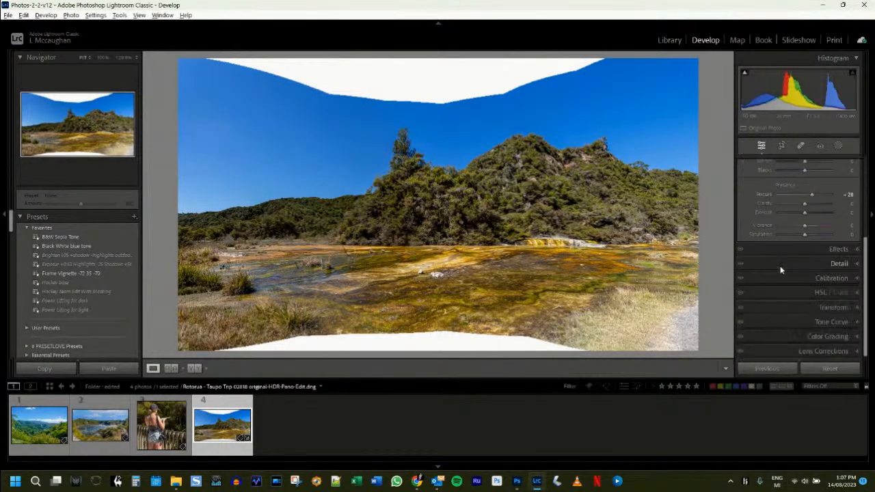
pyautogui.click(789, 278)
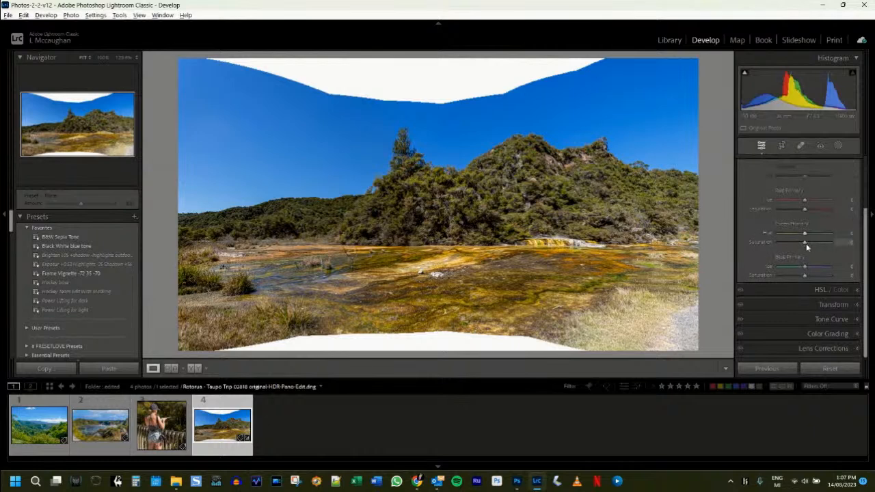
pyautogui.moveTo(807, 242); pyautogui.dragTo(812, 241)
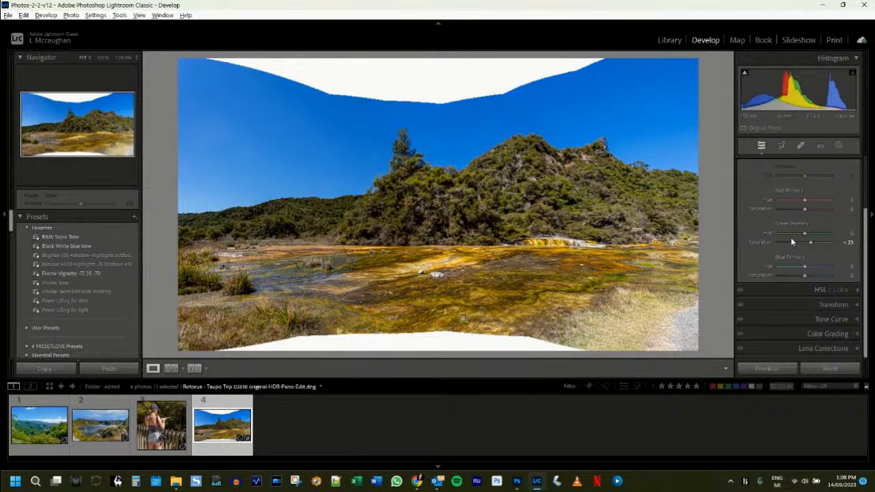
pyautogui.scroll(1, 799, 236)
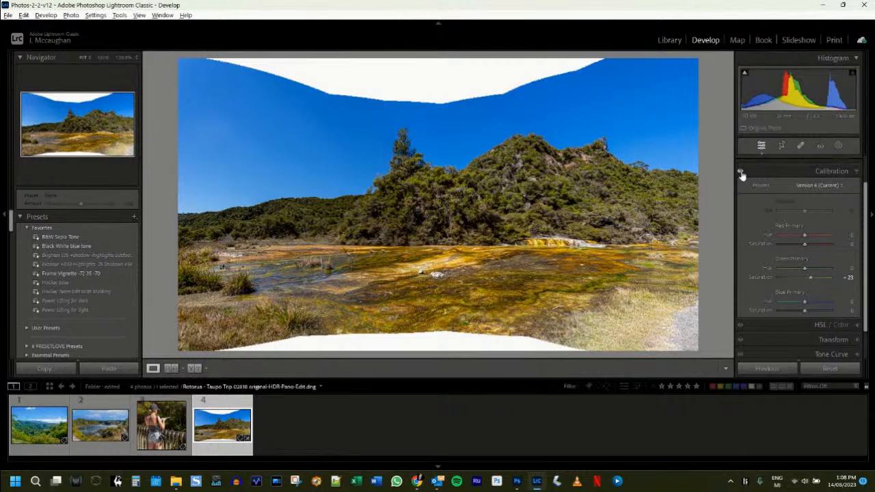
pyautogui.click(824, 278)
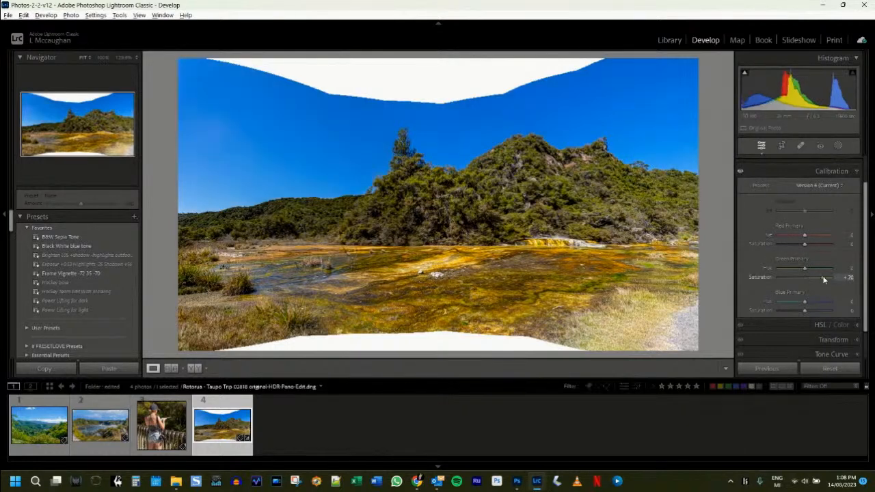
pyautogui.moveTo(823, 279); pyautogui.dragTo(820, 279)
pyautogui.click(814, 243)
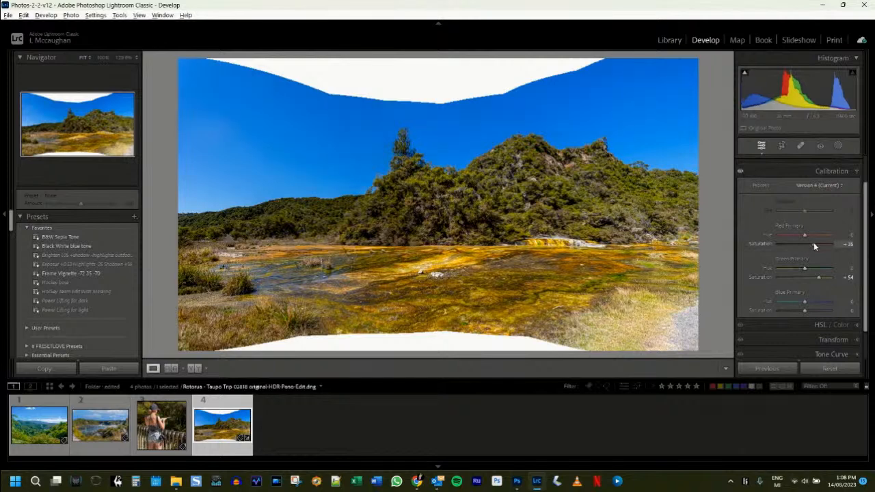
pyautogui.moveTo(813, 246); pyautogui.dragTo(811, 245)
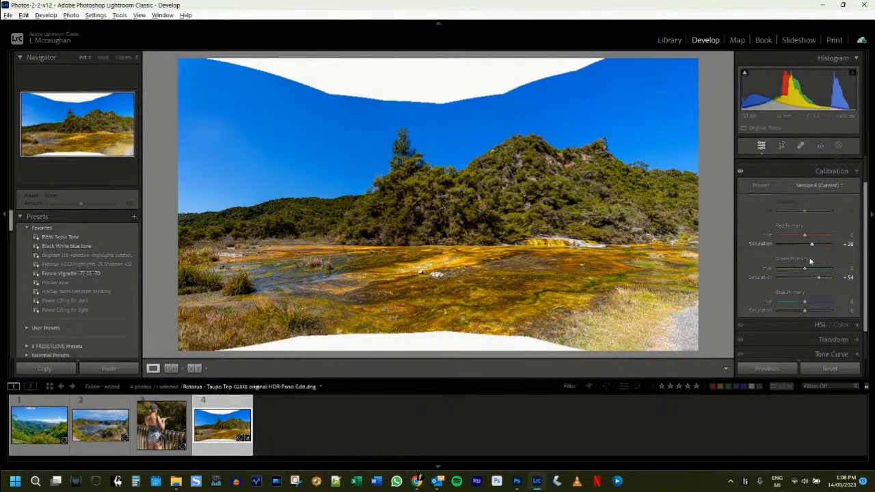
# Compare the panorama with the Calibration adjustments off and on, and examine the distant trees at full size.
pyautogui.click(742, 172)
pyautogui.click(741, 172)
pyautogui.click(742, 172)
pyautogui.click(743, 172)
pyautogui.click(744, 172)
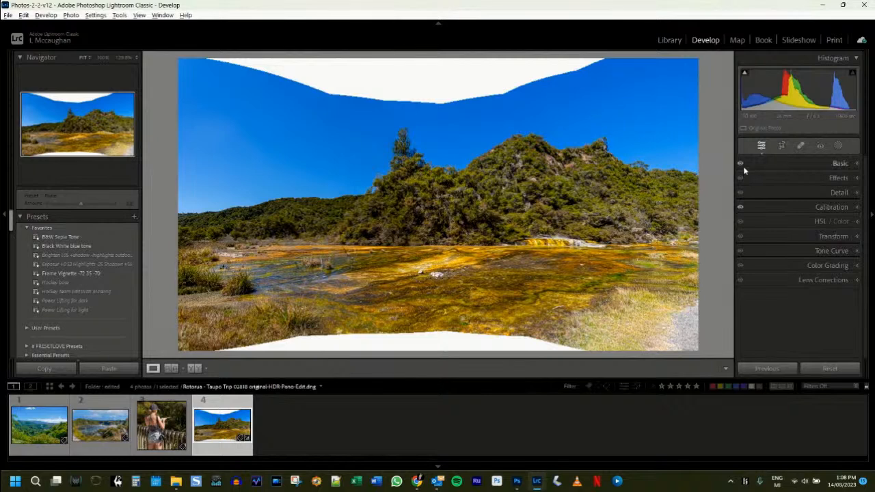
pyautogui.click(752, 207)
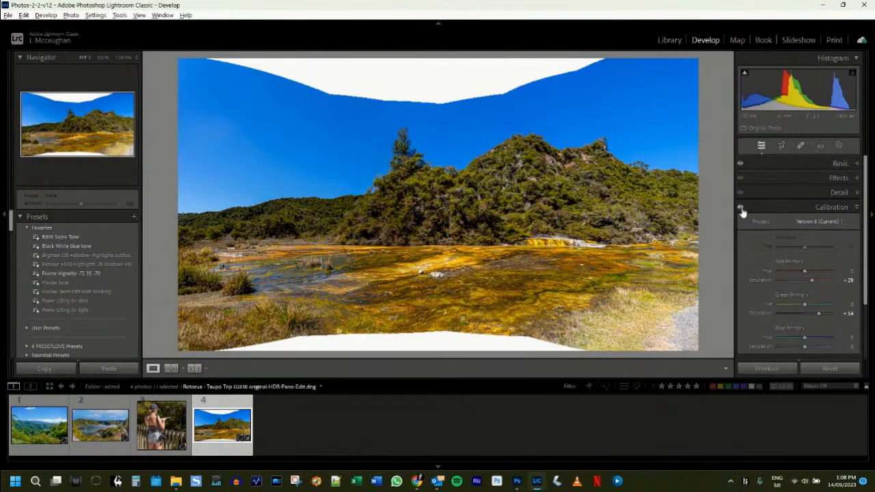
pyautogui.click(741, 208)
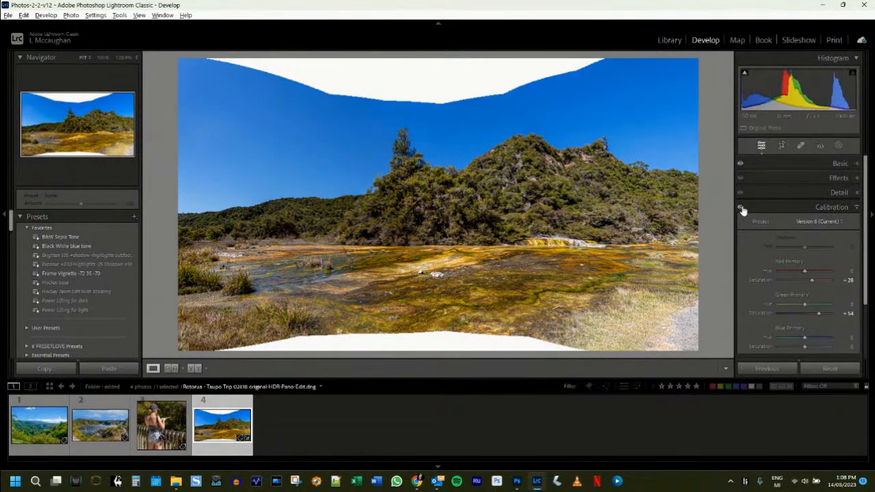
pyautogui.click(741, 207)
pyautogui.click(741, 208)
pyautogui.click(741, 207)
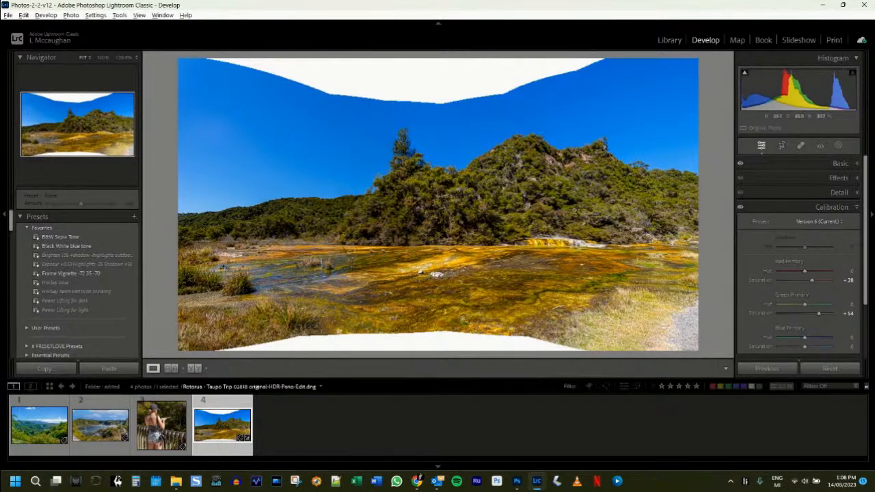
pyautogui.click(287, 226)
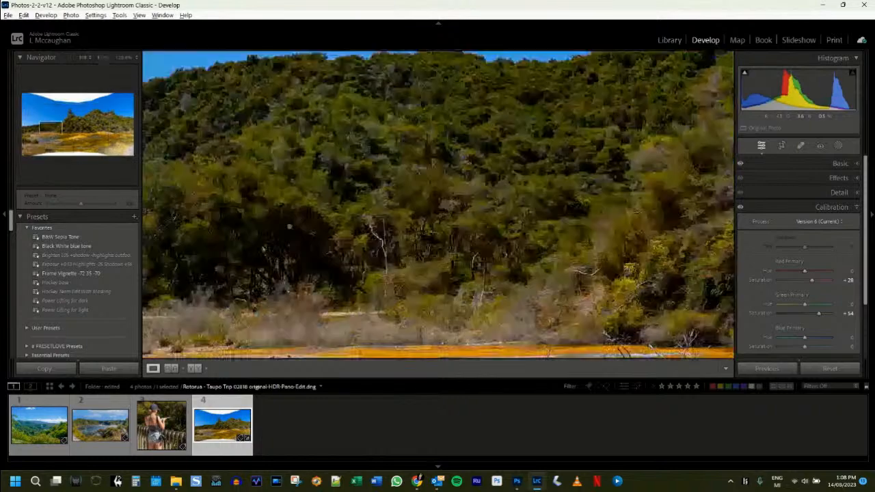
pyautogui.click(287, 227)
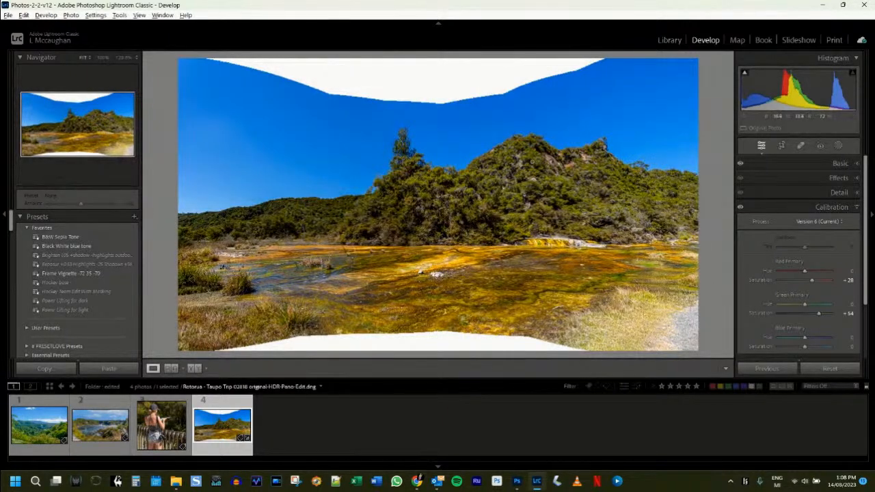
# Return to the Library module and open the adjusted panorama DNG in Photoshop for editing.
pyautogui.click(668, 40)
pyautogui.rightClick(421, 194)
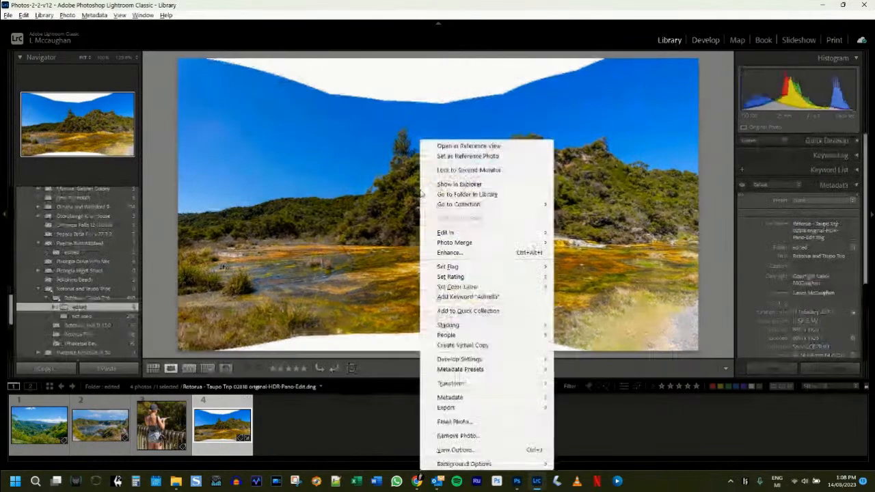
pyautogui.moveTo(462, 235)
pyautogui.click(576, 233)
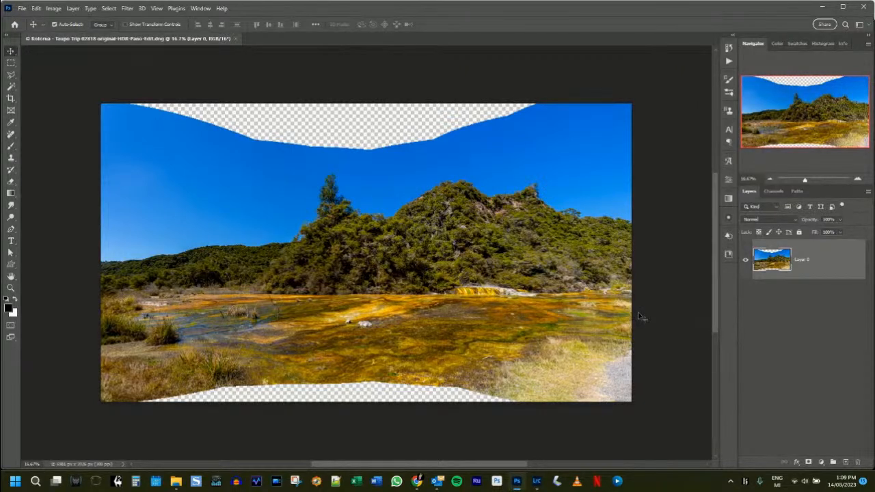
# Duplicate the panorama layer, lasso the transparent gap above the sky with a thin strip of blue, and apply Delete and Fill Selection.
pyautogui.hotkey('ctrl', 'j')
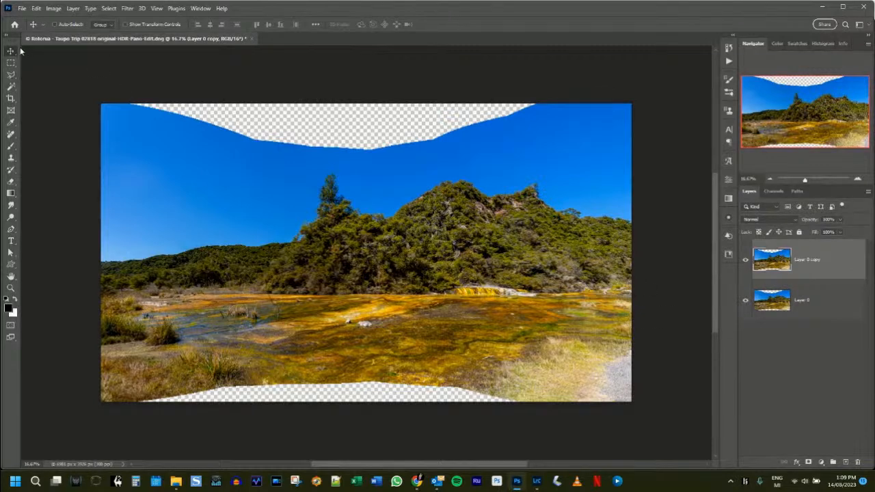
pyautogui.click(10, 74)
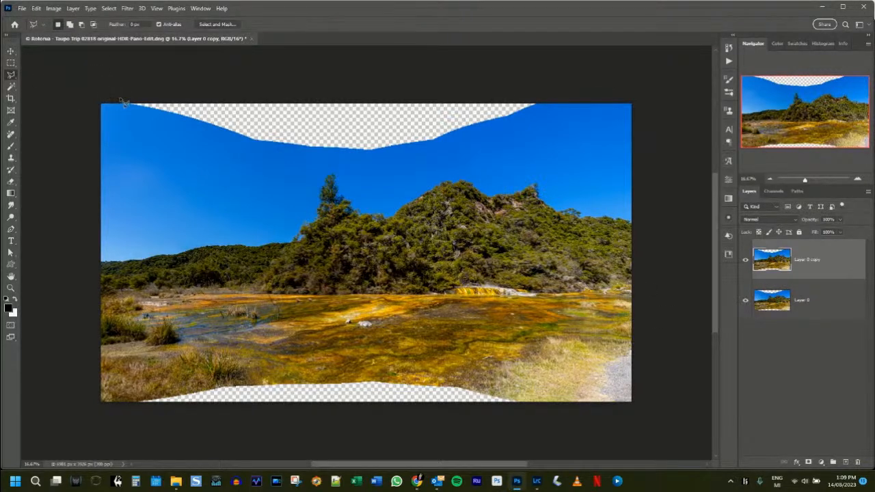
pyautogui.moveTo(122, 99)
pyautogui.mouseDown()
pyautogui.moveTo(258, 150)
pyautogui.moveTo(351, 163)
pyautogui.moveTo(511, 131)
pyautogui.moveTo(558, 103)
pyautogui.moveTo(551, 100)
pyautogui.mouseUp()
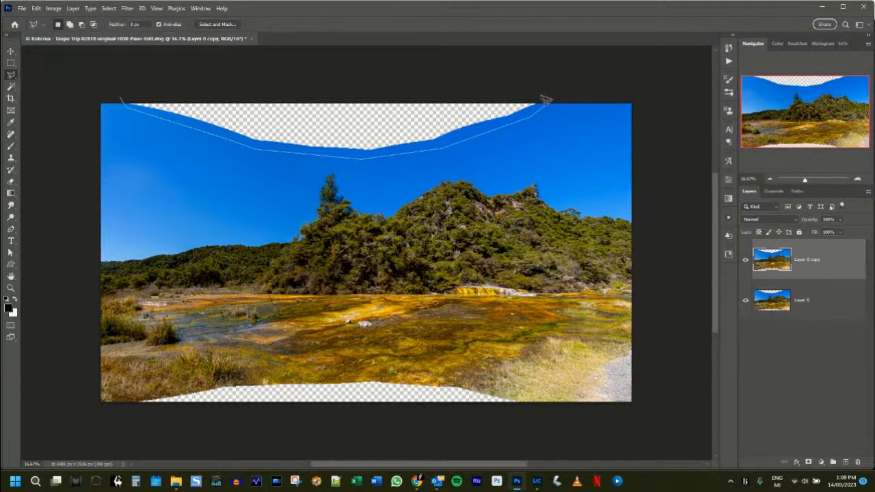
pyautogui.rightClick(340, 123)
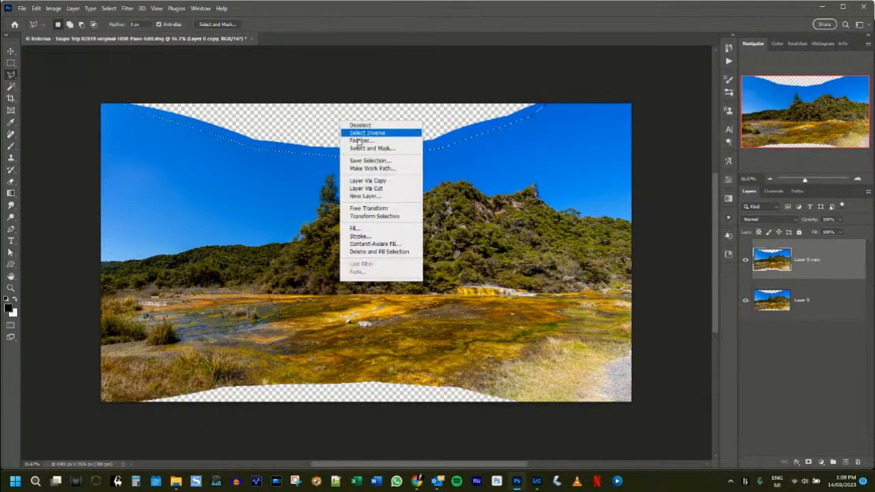
pyautogui.click(393, 252)
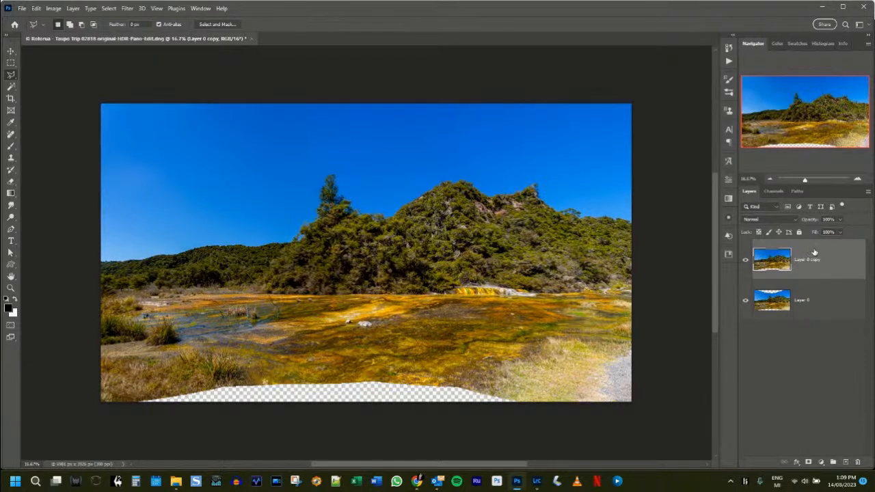
# On a new layer copy, lasso the transparent gap below the foreground, apply Delete and Fill Selection, and merge the copy down.
pyautogui.hotkey('ctrl', 'j')
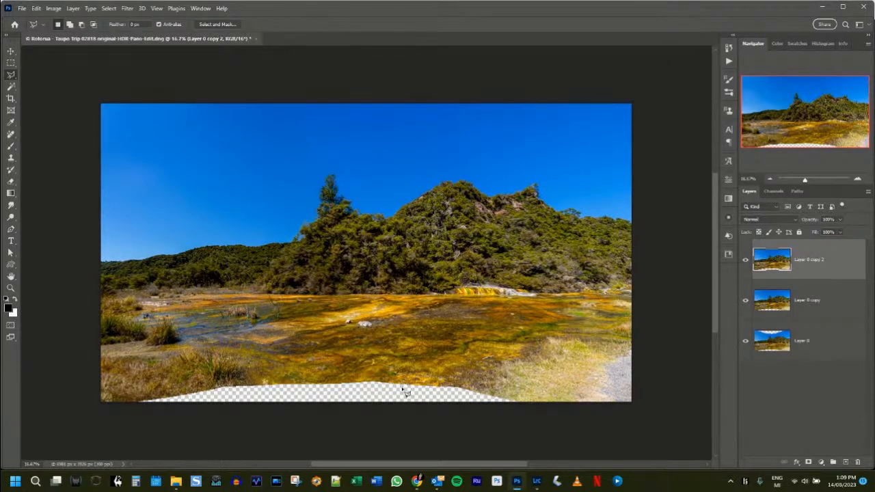
pyautogui.click(130, 405)
pyautogui.click(234, 383)
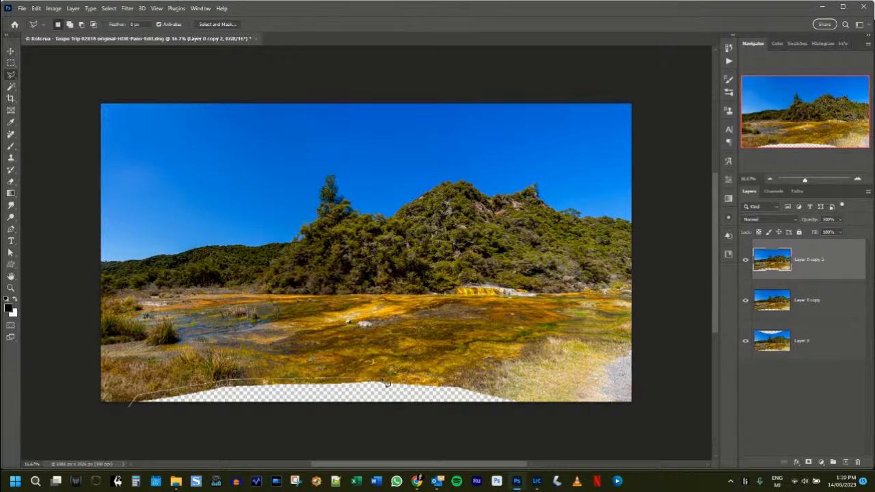
pyautogui.click(458, 385)
pyautogui.click(518, 395)
pyautogui.click(535, 407)
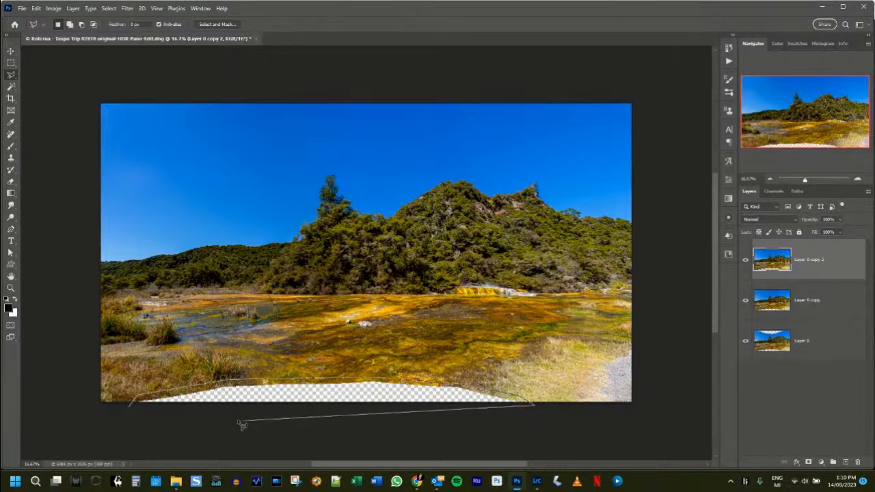
pyautogui.doubleClick(220, 418)
pyautogui.rightClick(249, 397)
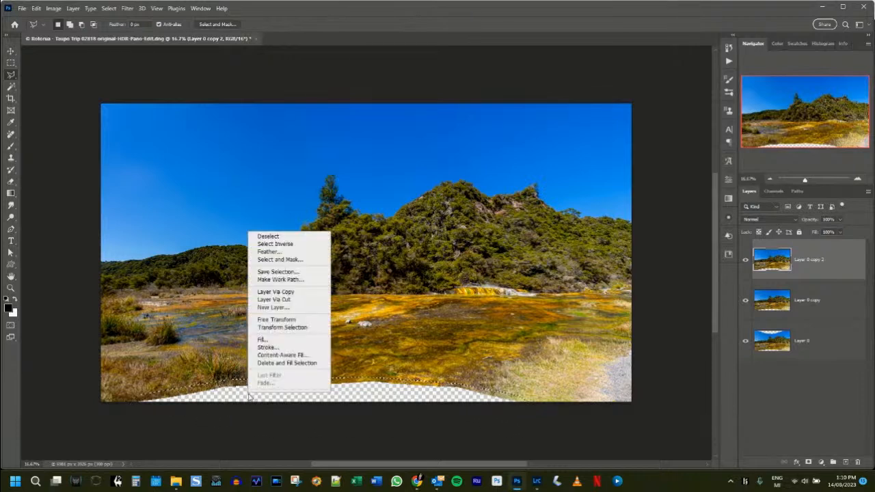
pyautogui.click(291, 366)
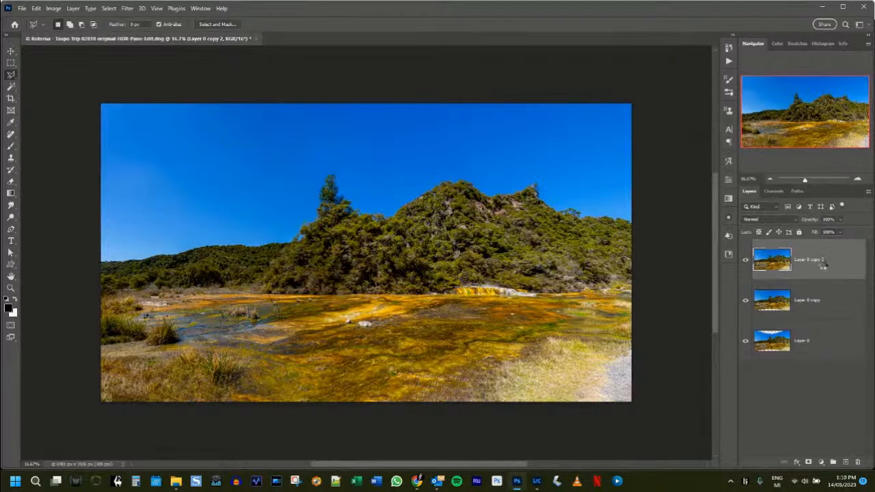
pyautogui.press('Delete')
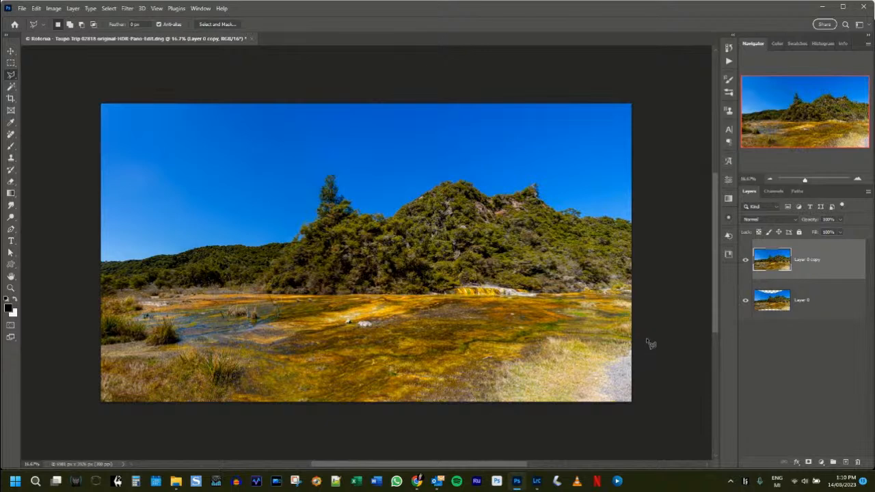
pyautogui.moveTo(637, 345); pyautogui.dragTo(592, 364)
pyautogui.click(590, 362)
pyautogui.press('Escape')
# Duplicate the layer, lasso the gravel path in the lower-right corner of the photo, and replace it using Delete and Fill Selection.
pyautogui.hotkey('ctrl', 'j')
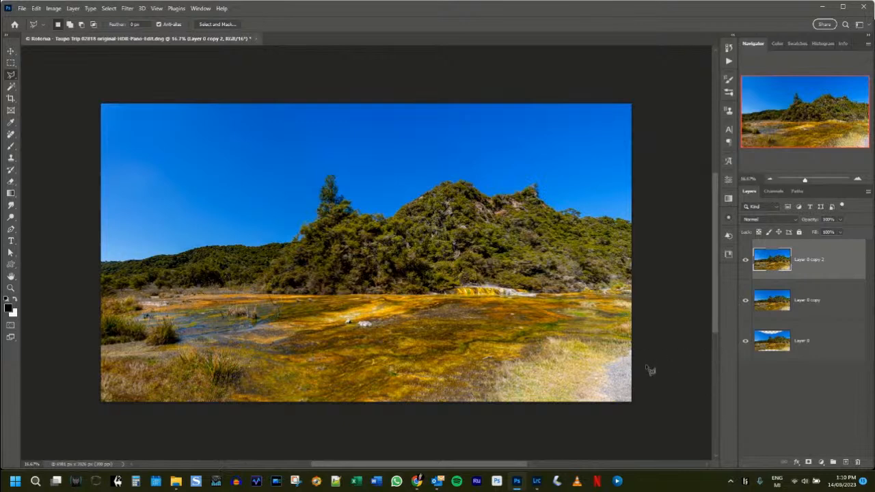
pyautogui.moveTo(641, 345)
pyautogui.mouseDown()
pyautogui.moveTo(584, 362)
pyautogui.moveTo(572, 413)
pyautogui.moveTo(629, 424)
pyautogui.moveTo(654, 416)
pyautogui.moveTo(656, 396)
pyautogui.mouseUp()
pyautogui.rightClick(616, 385)
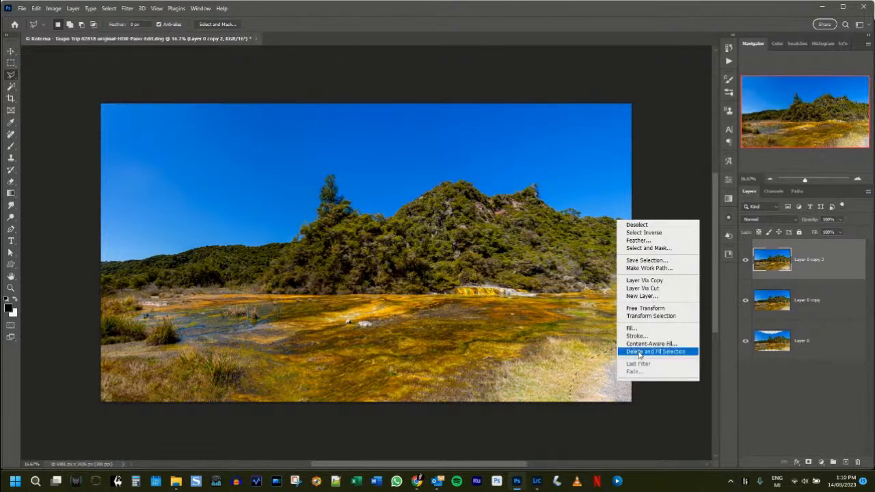
pyautogui.click(636, 353)
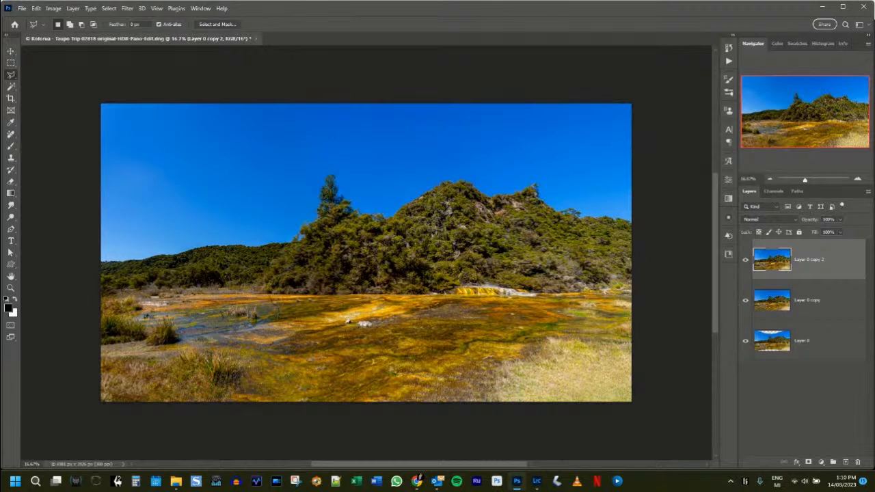
# Merge the two filled layer copies above the original panorama layer into one layer.
pyautogui.keyDown('shift'); pyautogui.click(803, 296); pyautogui.keyUp('shift')
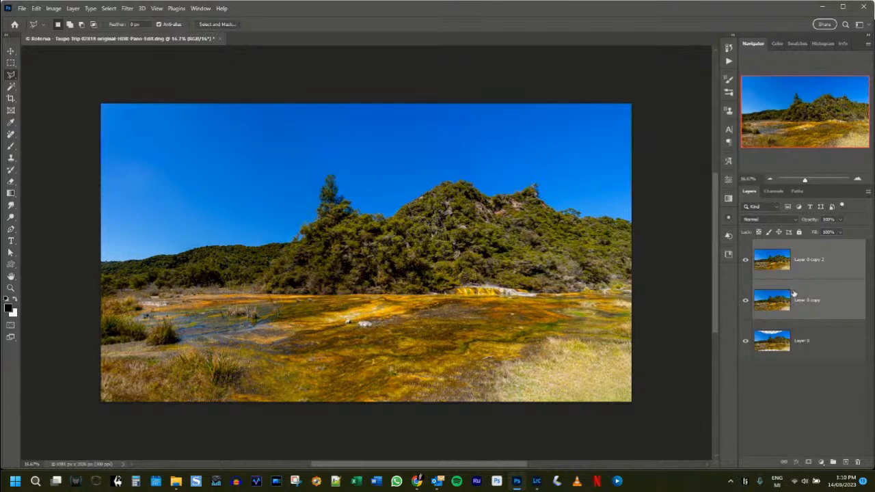
pyautogui.hotkey('ctrl', 'e')
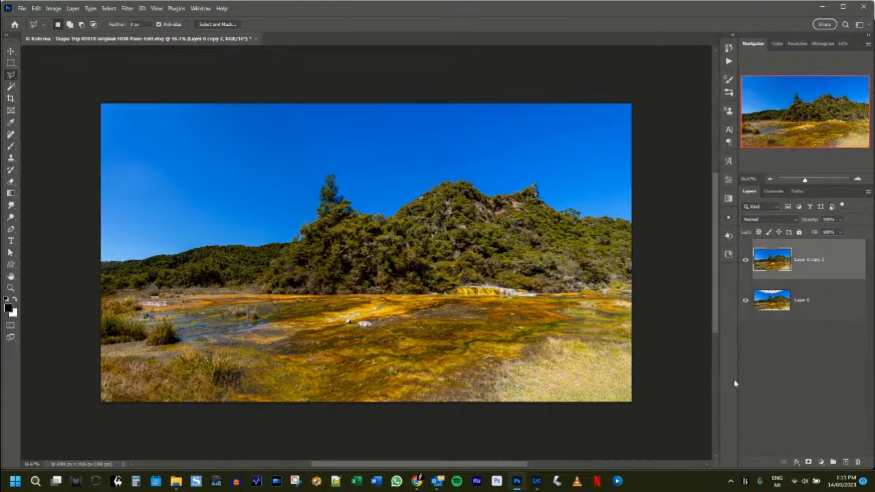
# Check the panorama's pixel dimensions and enlarge it to 7900 px wide with the saved A7R3 resize action.
pyautogui.hotkey('ctrl', 'alt', 'i')
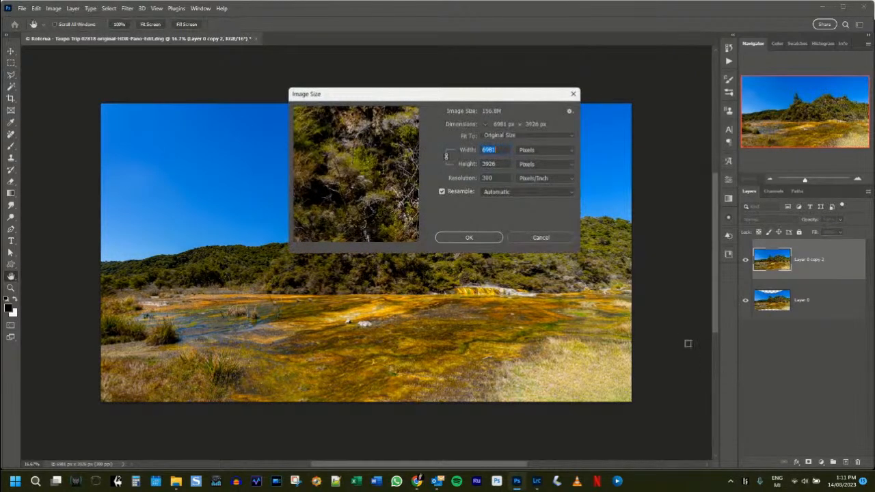
pyautogui.click(528, 233)
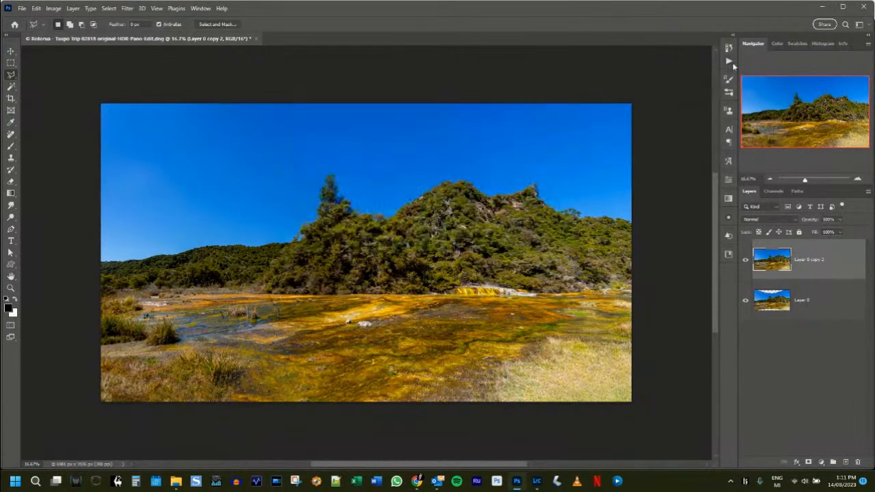
pyautogui.click(729, 61)
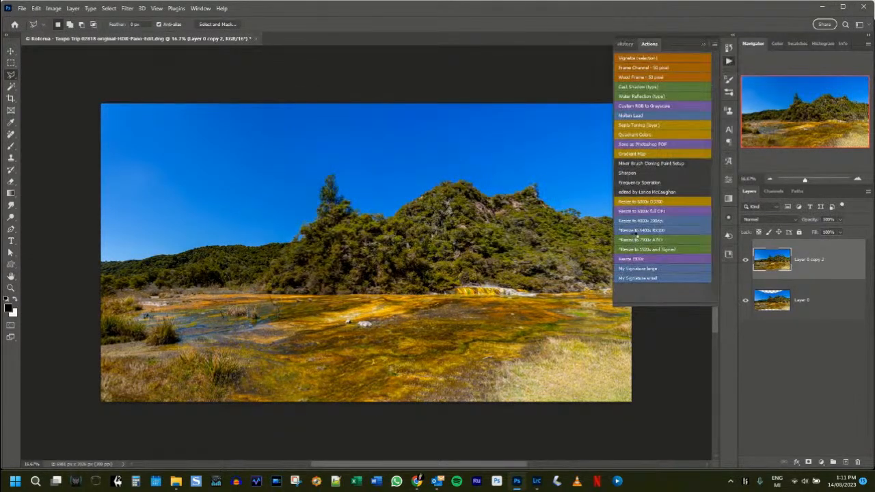
pyautogui.click(689, 69)
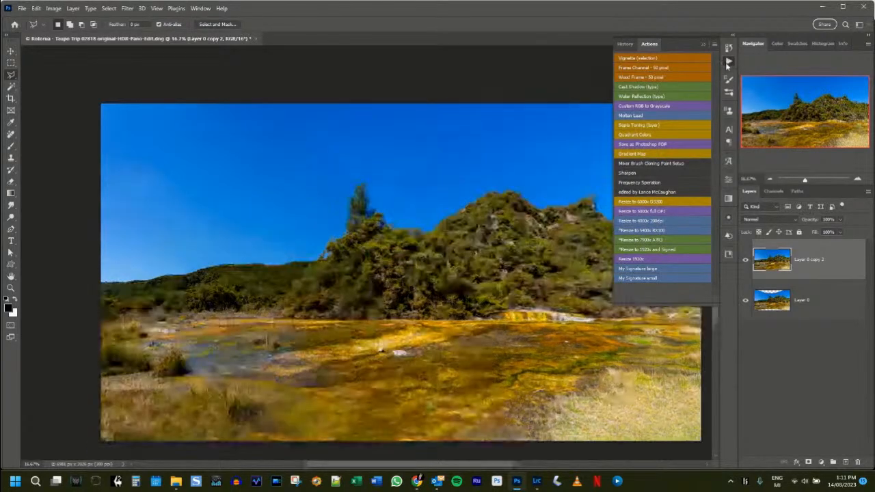
pyautogui.moveTo(480, 161); pyautogui.dragTo(415, 148)
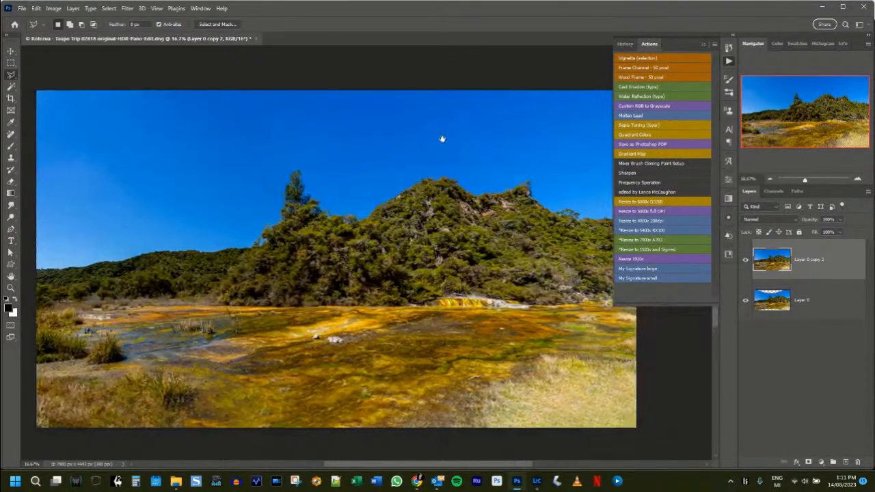
pyautogui.click(704, 44)
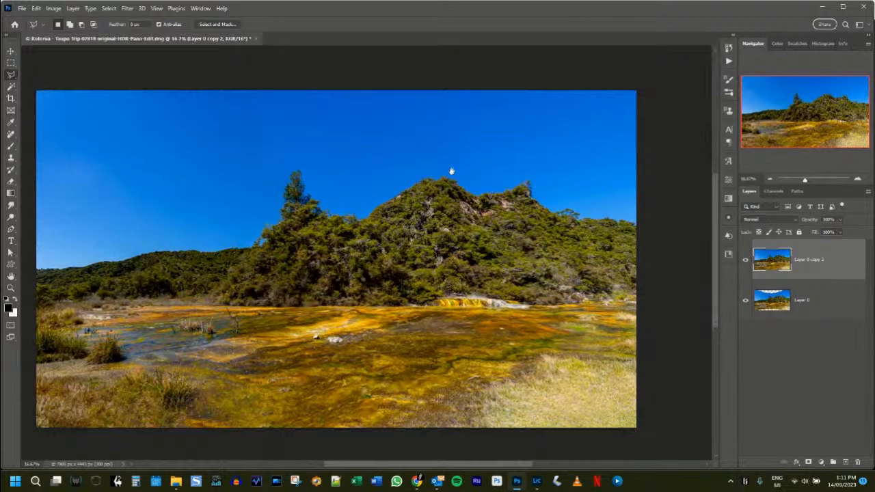
pyautogui.moveTo(453, 173); pyautogui.dragTo(463, 169)
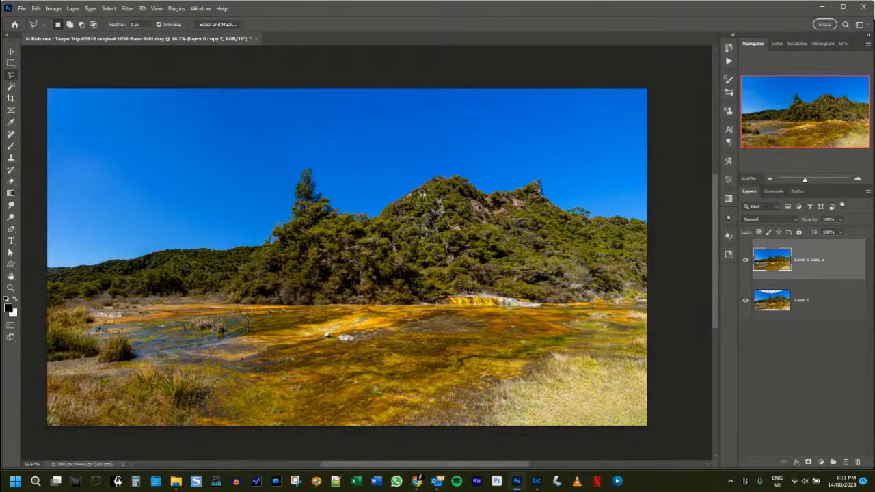
# Merge the filled copy into the original layer and start Sky Replacement with the wispy-cloud sky, second in the Blue Skies presets.
pyautogui.hotkey('ctrl', 'e')
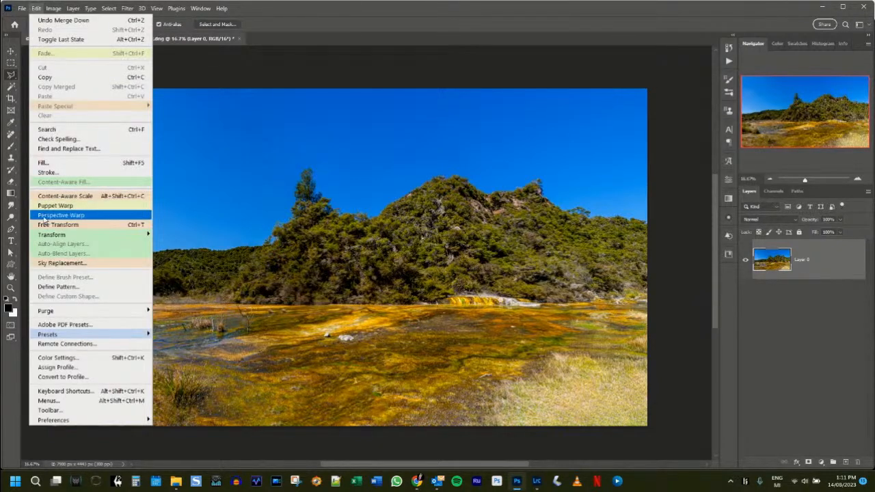
pyautogui.click(73, 263)
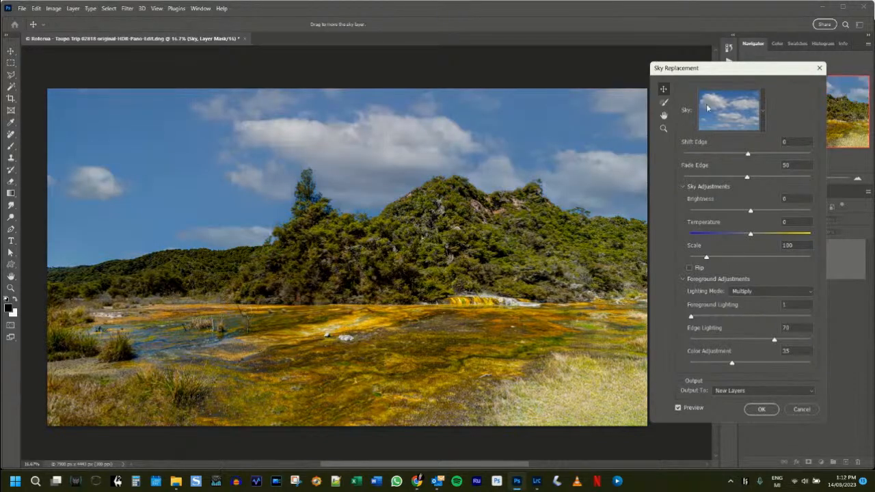
pyautogui.click(763, 113)
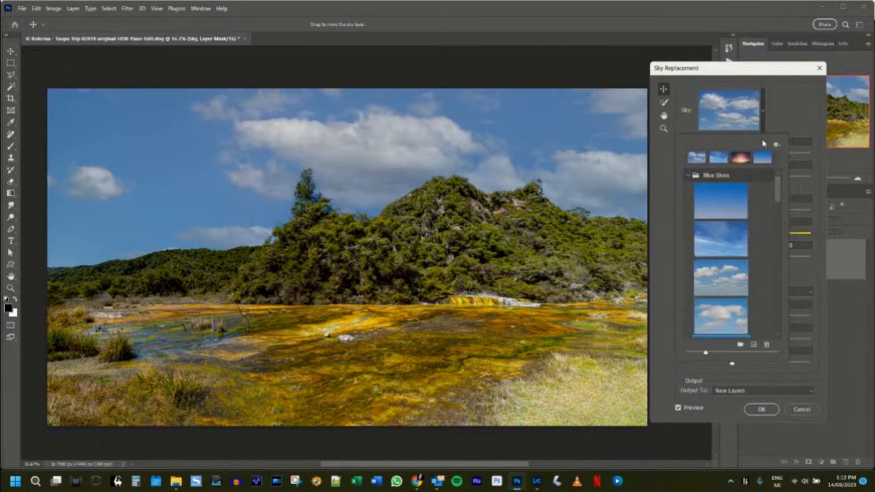
pyautogui.click(726, 229)
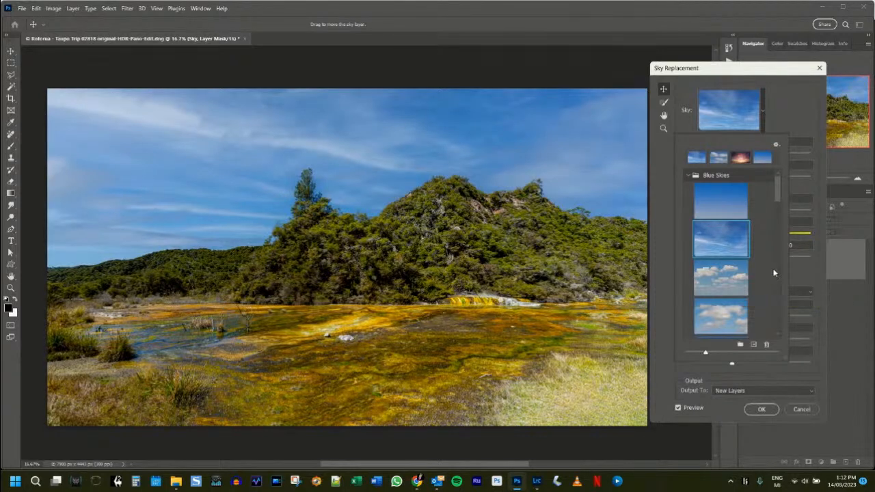
pyautogui.click(795, 112)
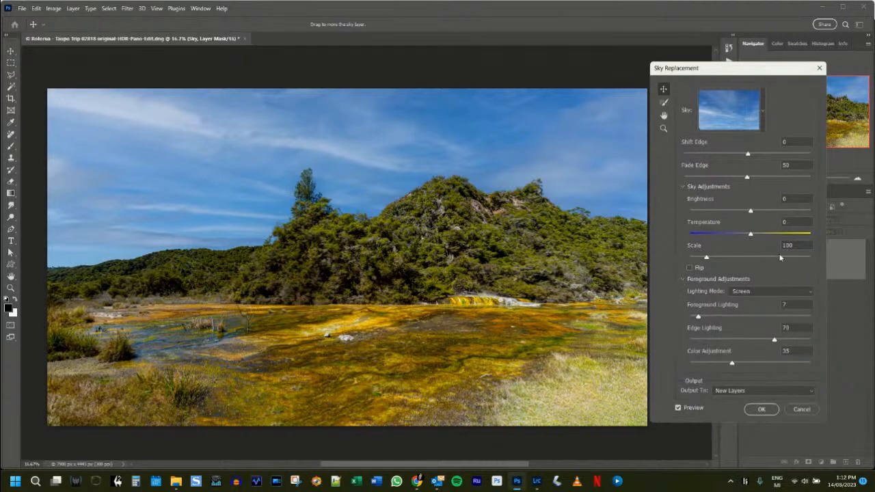
# Set the replacement sky's Brightness to 34 and Temperature to -60.
pyautogui.click(771, 212)
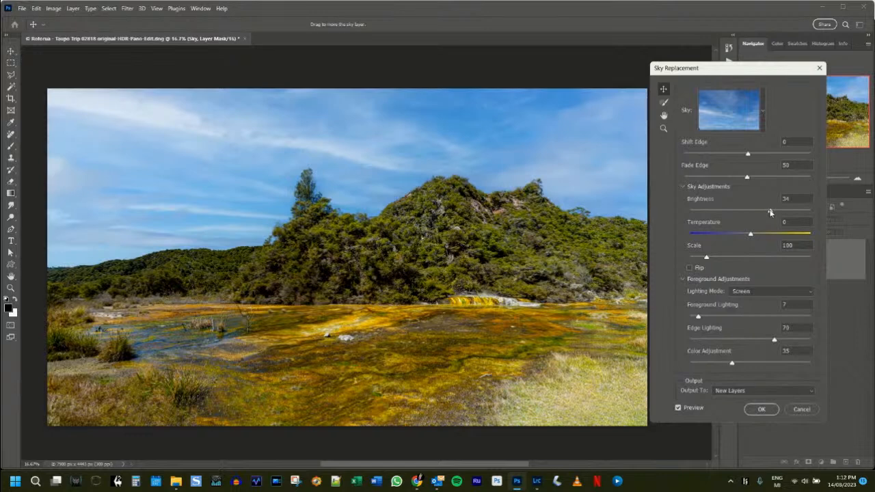
pyautogui.click(741, 235)
pyautogui.moveTo(741, 236); pyautogui.dragTo(715, 238)
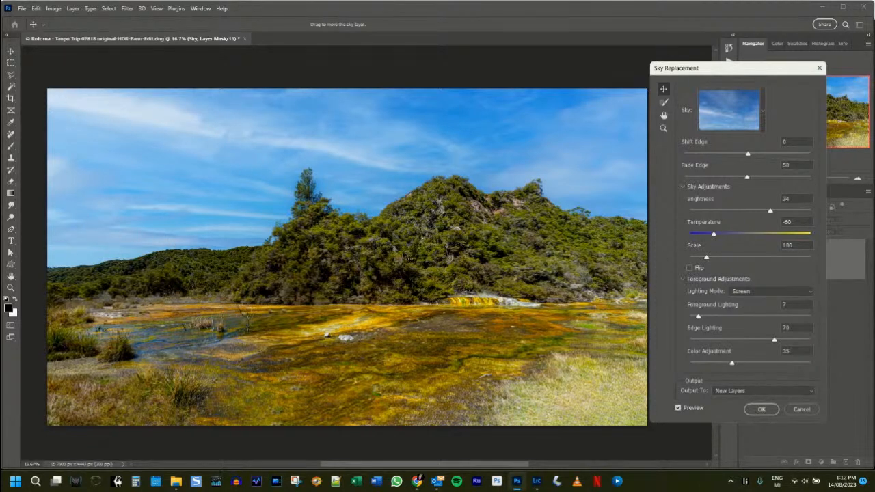
# Scale the replacement sky to 185 and reposition its clouds above the hill.
pyautogui.moveTo(707, 260); pyautogui.dragTo(713, 261)
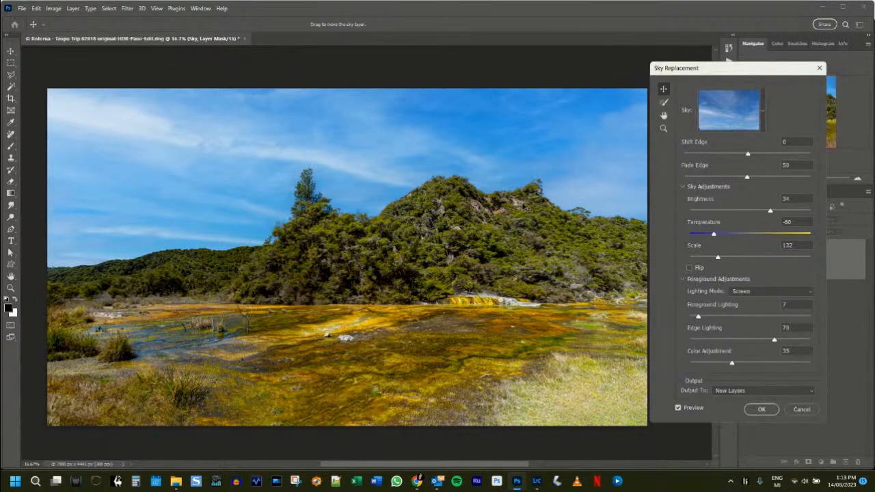
pyautogui.moveTo(486, 165); pyautogui.dragTo(401, 137)
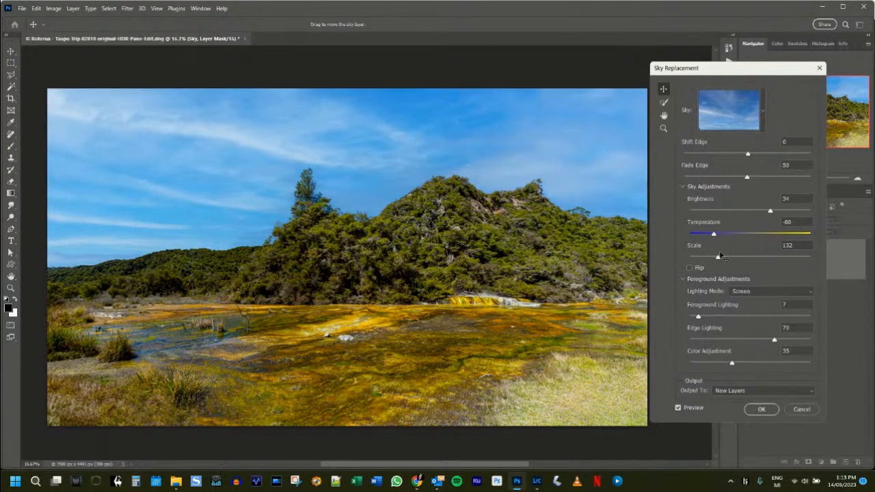
pyautogui.moveTo(720, 257); pyautogui.dragTo(725, 257)
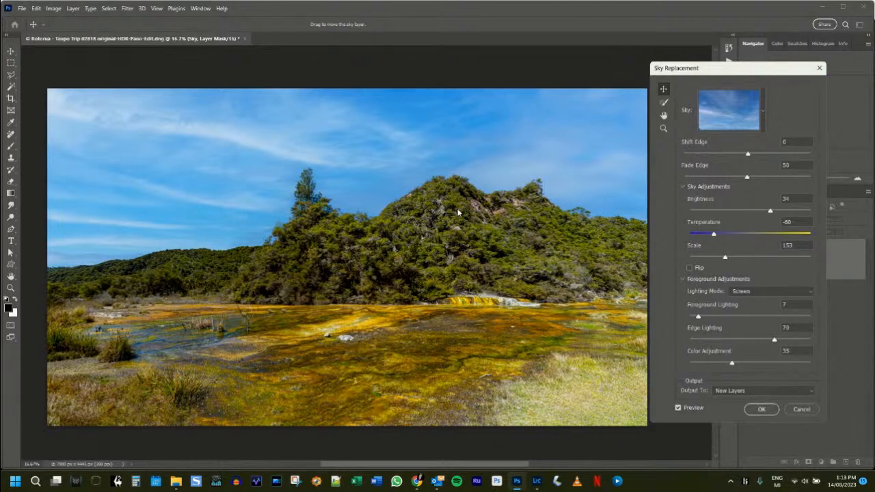
pyautogui.moveTo(459, 210); pyautogui.dragTo(426, 171)
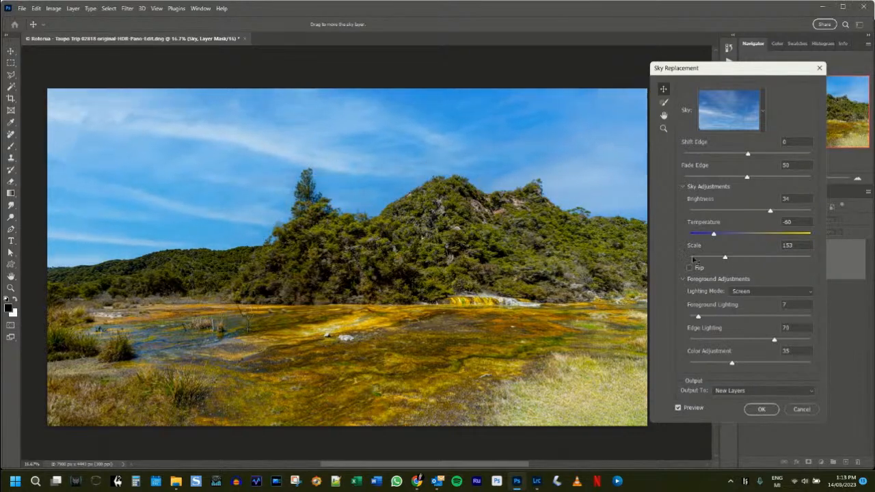
pyautogui.click(734, 256)
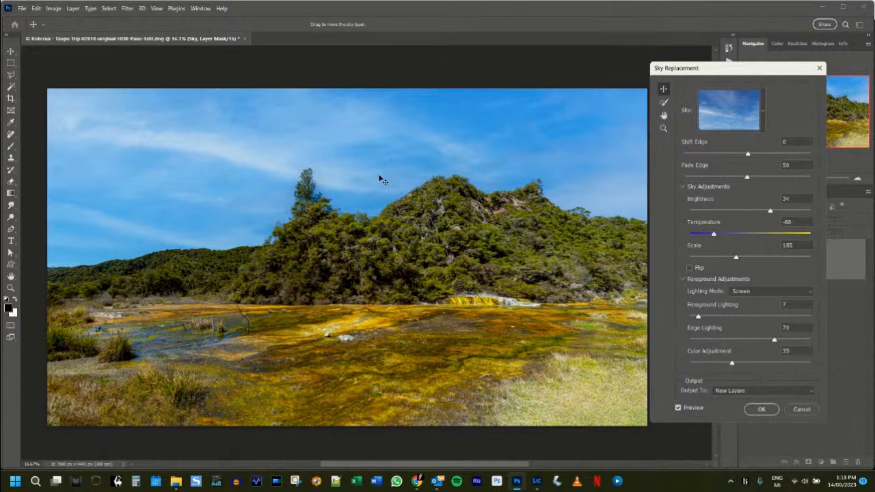
pyautogui.moveTo(384, 181); pyautogui.dragTo(491, 157)
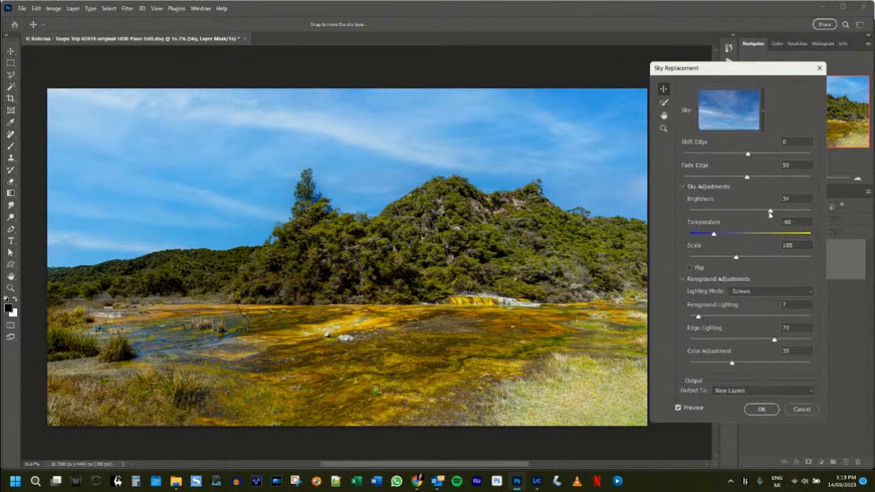
# Fine-tune the replacement sky to Brightness 37 and Temperature -62, and set its Fade Edge to 16.
pyautogui.moveTo(770, 210)
pyautogui.mouseDown()
pyautogui.moveTo(756, 214)
pyautogui.moveTo(774, 217)
pyautogui.mouseUp()
pyautogui.moveTo(718, 234); pyautogui.dragTo(713, 236)
pyautogui.click(697, 175)
pyautogui.moveTo(699, 175); pyautogui.dragTo(791, 178)
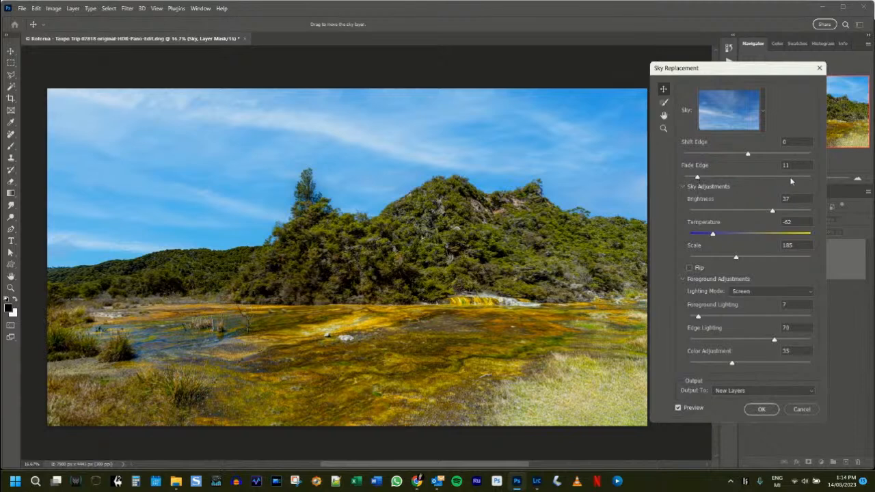
pyautogui.click(704, 177)
# Compare low and high Shift Edge values, settle on 47, and lower Edge Lighting to 35.
pyautogui.click(702, 153)
pyautogui.click(791, 154)
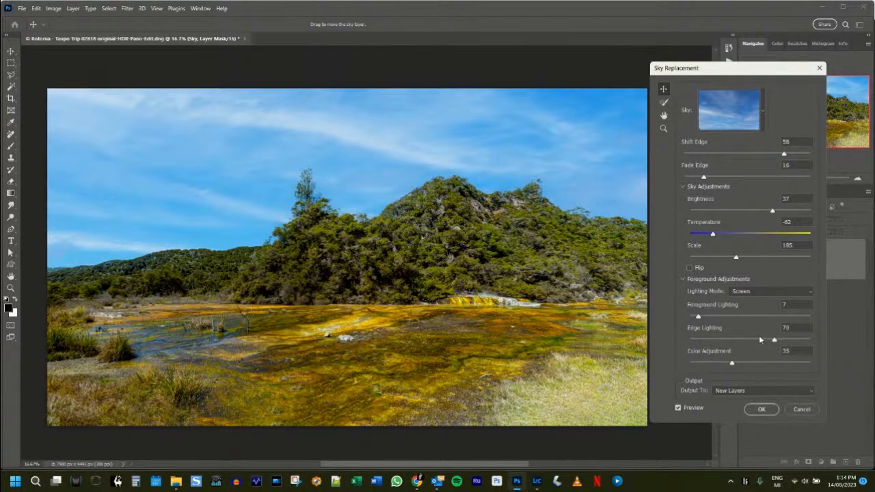
pyautogui.click(733, 340)
pyautogui.moveTo(784, 156); pyautogui.dragTo(777, 157)
# Compare Edge Lighting and Color Adjustment extremes for the foreground, then set Edge Lighting to 46 and Color Adjustment to 11.
pyautogui.moveTo(732, 340); pyautogui.dragTo(810, 341)
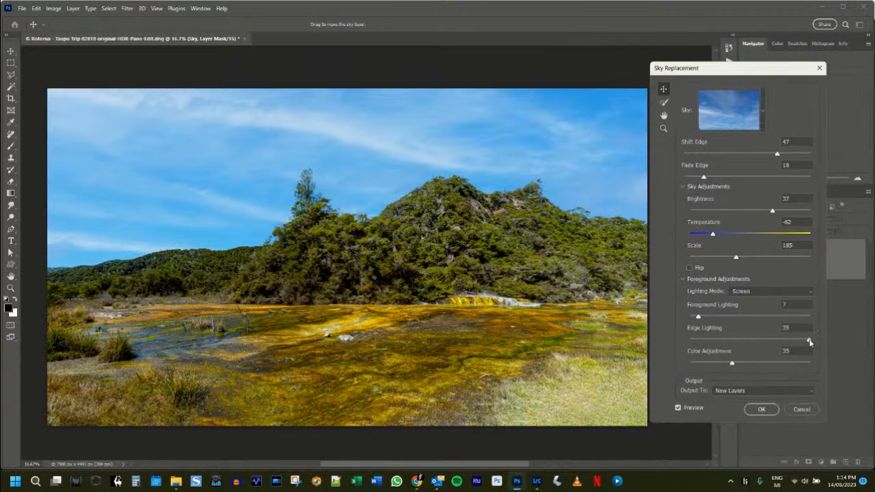
pyautogui.click(695, 339)
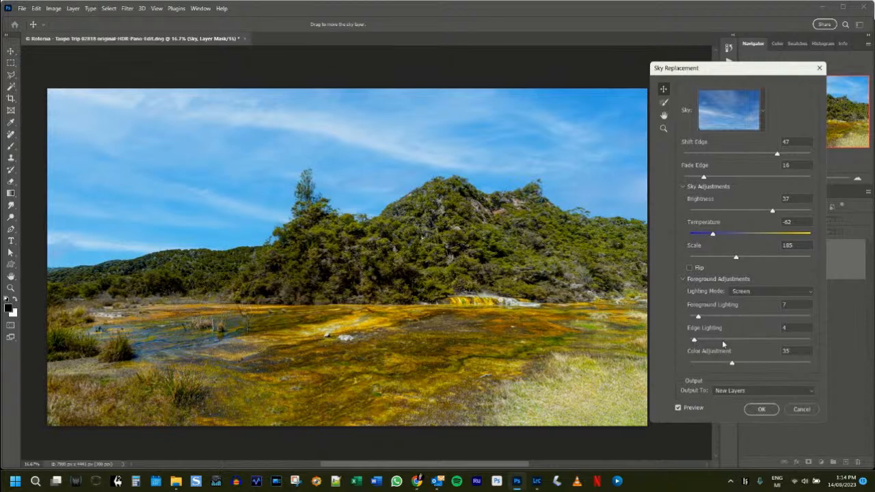
pyautogui.click(746, 341)
pyautogui.moveTo(731, 365); pyautogui.dragTo(788, 365)
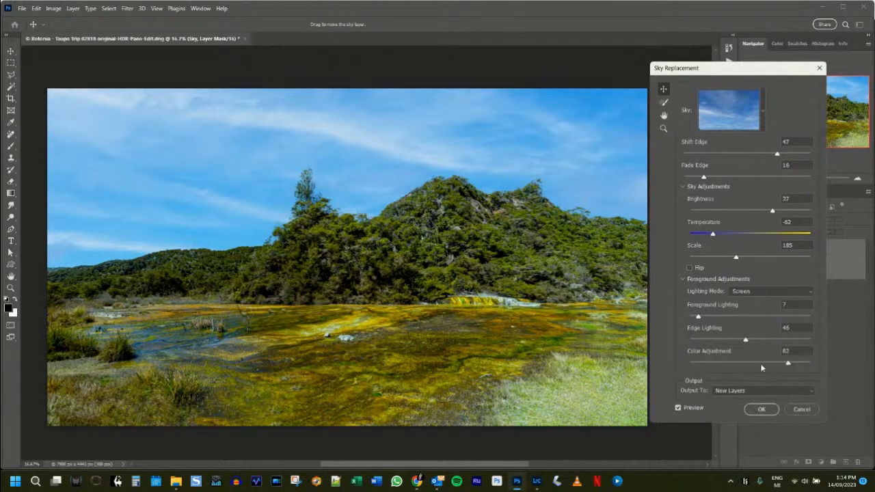
pyautogui.click(708, 360)
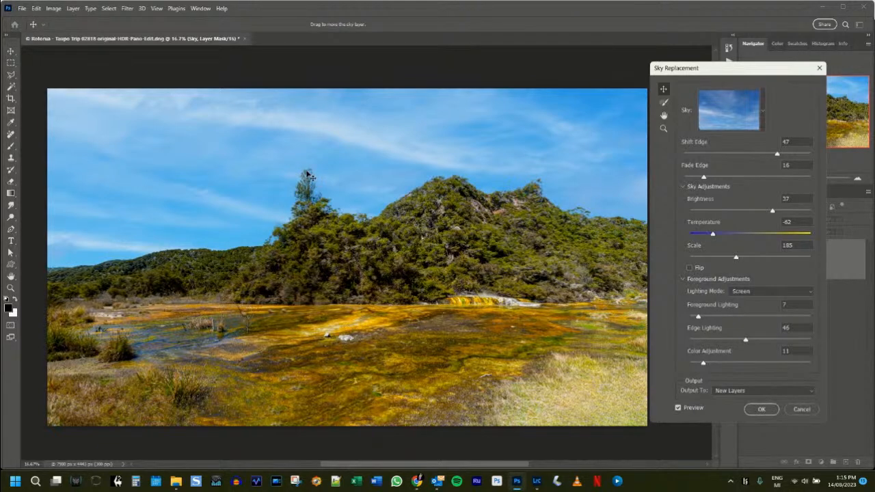
# Inspect the tree edges against the new sky, apply the sky replacement to new layers, and review the resulting layer group.
pyautogui.scroll(1, 307, 176)
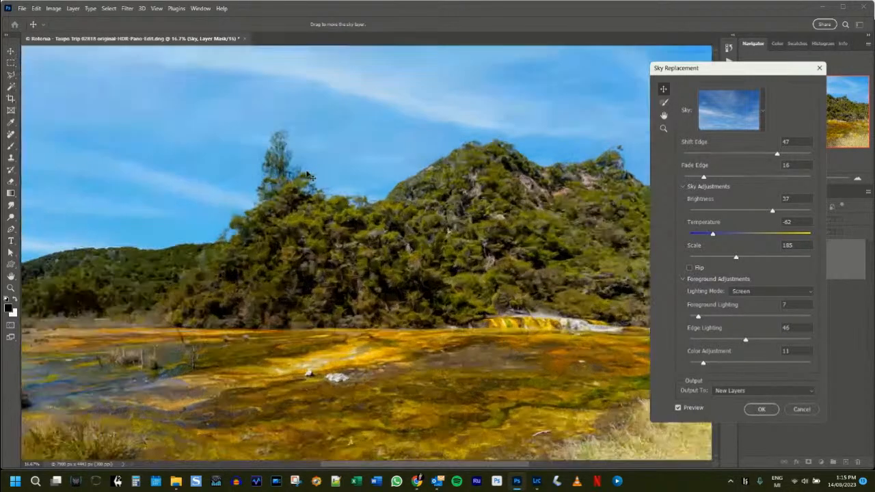
pyautogui.scroll(2, 311, 178)
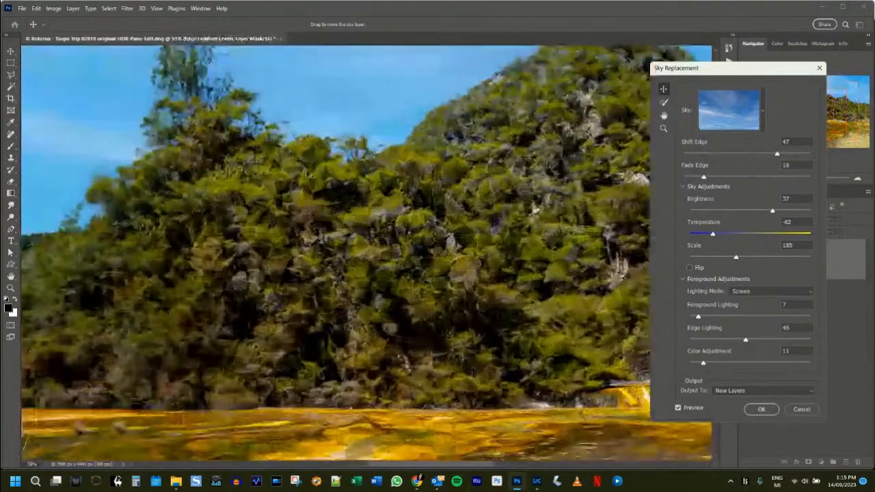
pyautogui.scroll(1, 351, 225)
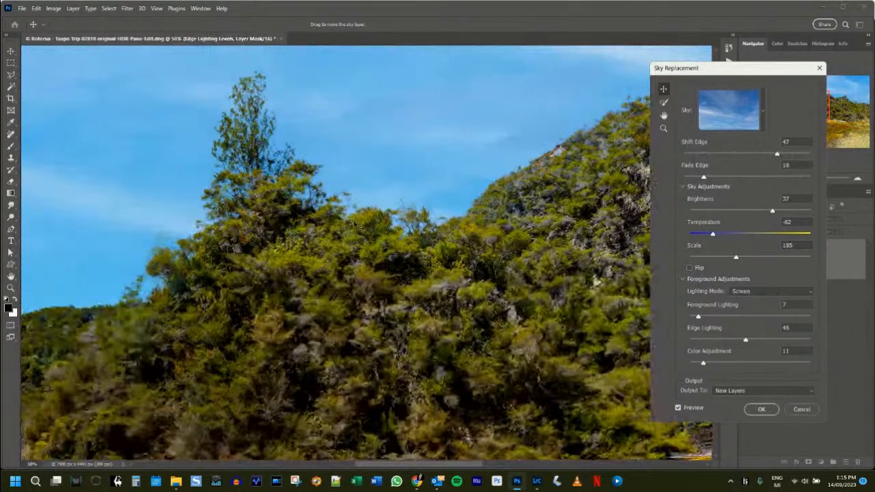
pyautogui.hotkey('ctrl', '0')
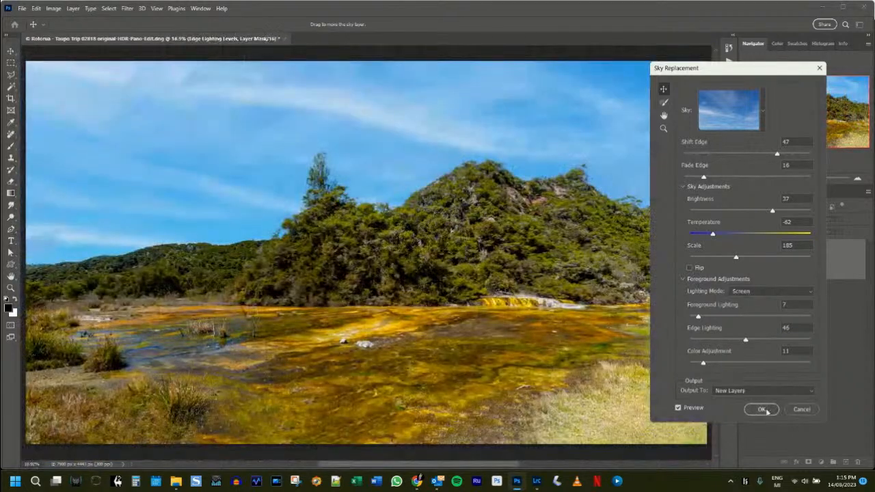
pyautogui.click(763, 409)
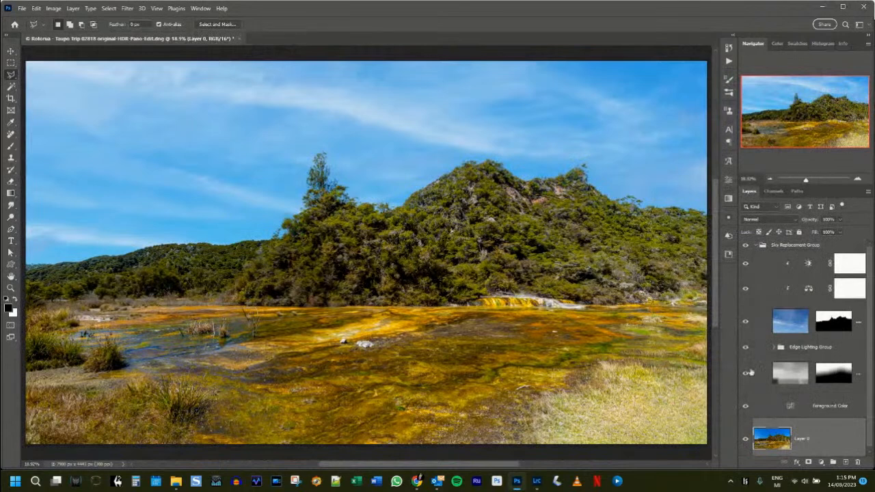
pyautogui.click(755, 245)
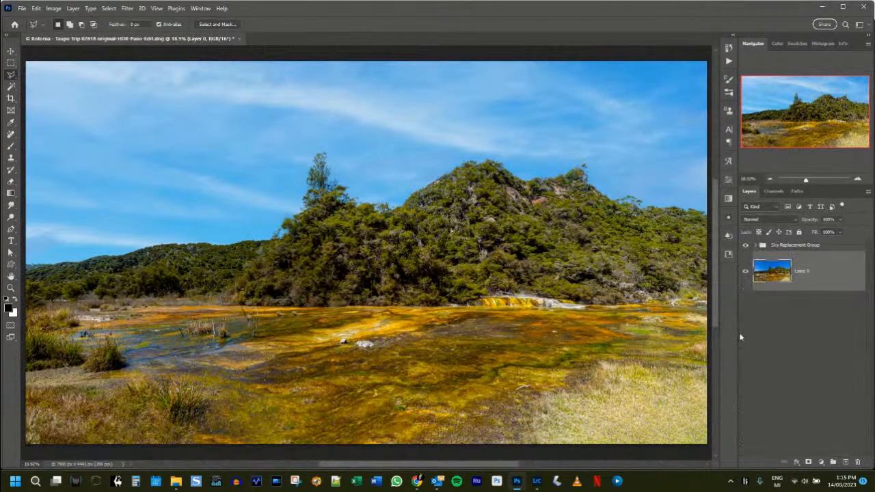
pyautogui.click(755, 246)
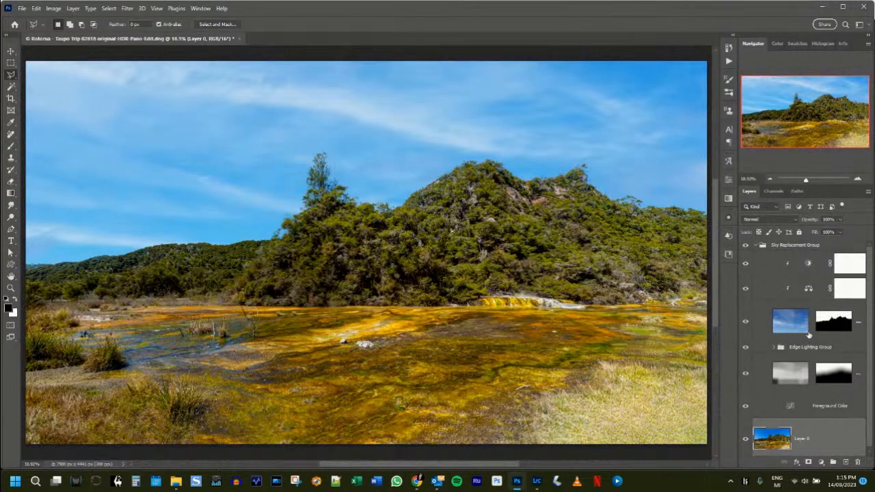
# Compare the image with and without the replacement sky, its two adjustment layers and the Edge Lighting Group and Foreground Lighting layers.
pyautogui.click(745, 322)
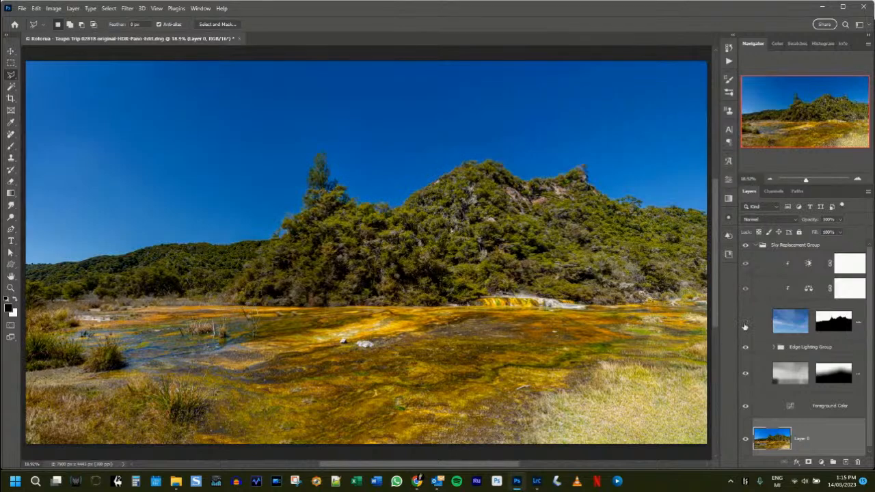
pyautogui.click(745, 323)
pyautogui.click(746, 348)
pyautogui.click(745, 348)
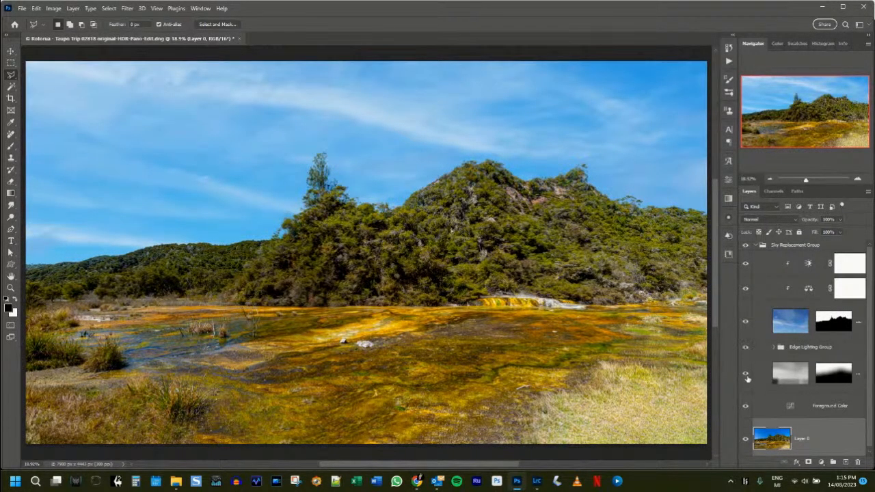
pyautogui.click(745, 375)
pyautogui.click(746, 265)
pyautogui.click(746, 265)
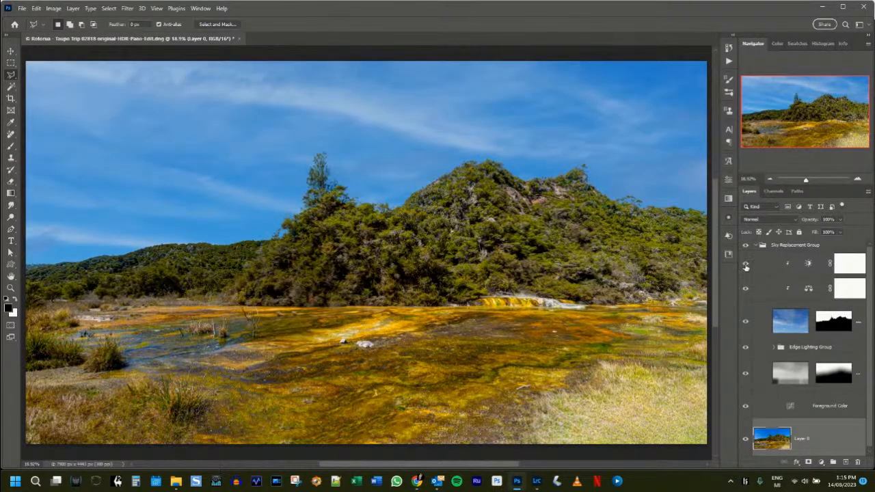
pyautogui.click(746, 290)
pyautogui.click(746, 290)
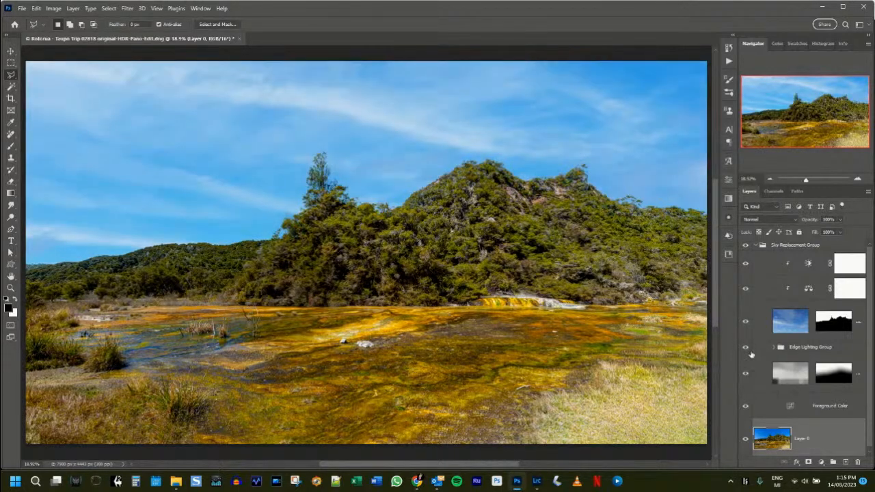
# Compare the image with and without the Foreground Color adjustment layer, then delete that layer from the Sky Replacement Group.
pyautogui.click(746, 408)
pyautogui.click(745, 408)
pyautogui.click(746, 408)
pyautogui.click(746, 408)
pyautogui.click(746, 408)
pyautogui.click(746, 409)
pyautogui.click(746, 408)
pyautogui.click(772, 408)
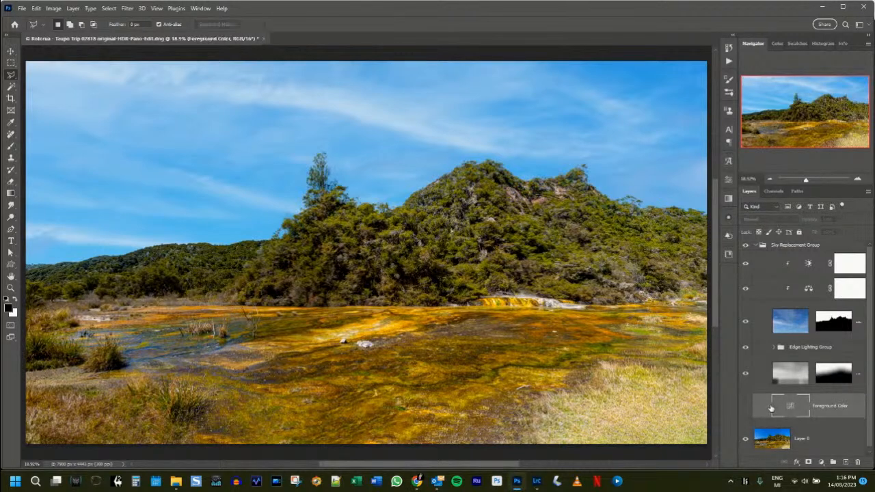
pyautogui.rightClick(859, 414)
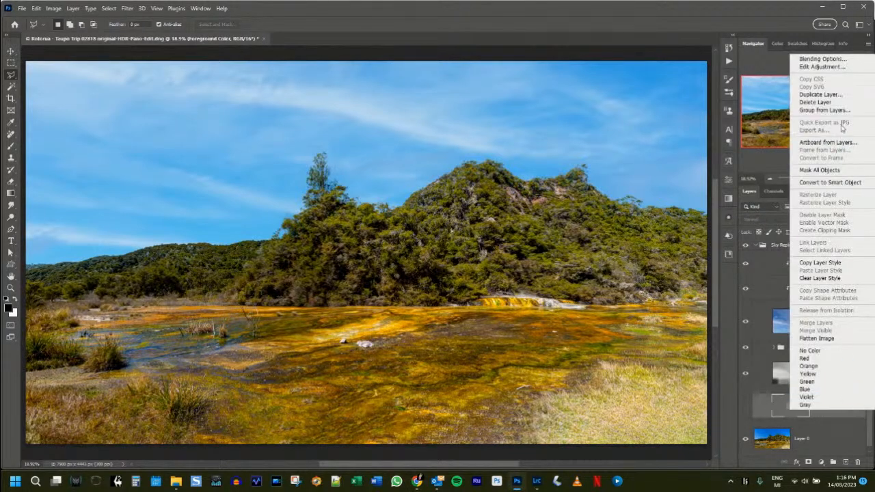
pyautogui.click(831, 102)
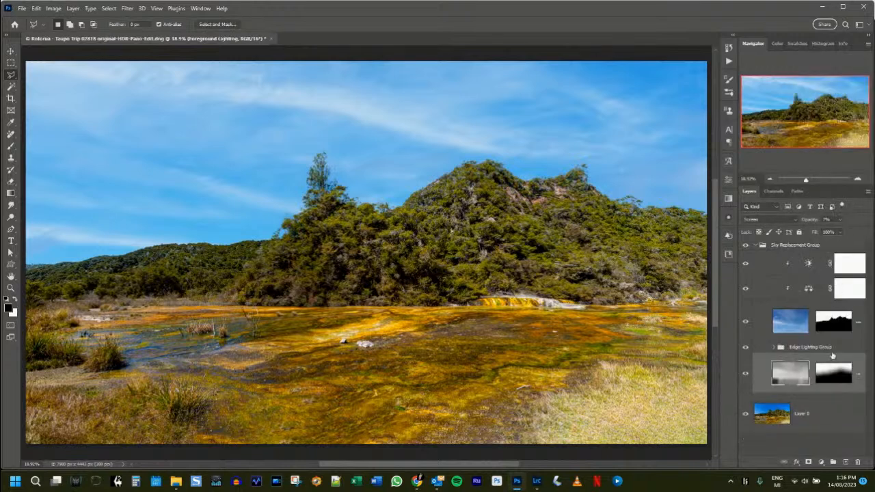
# Collapse the Sky Replacement Group and compare the whole panorama with and without it.
pyautogui.click(756, 245)
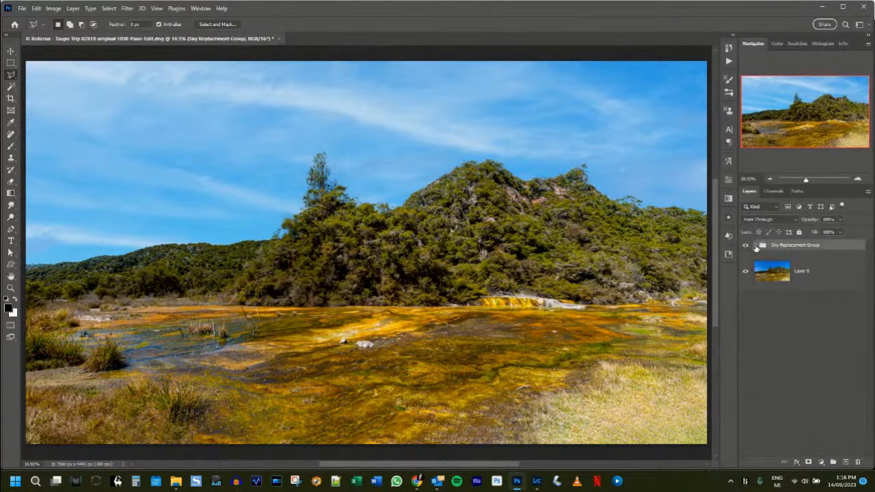
pyautogui.click(746, 246)
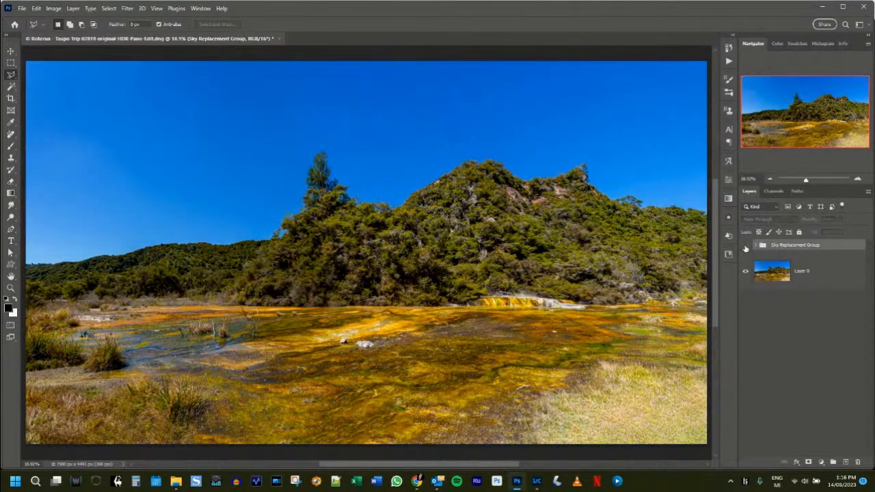
pyautogui.click(746, 246)
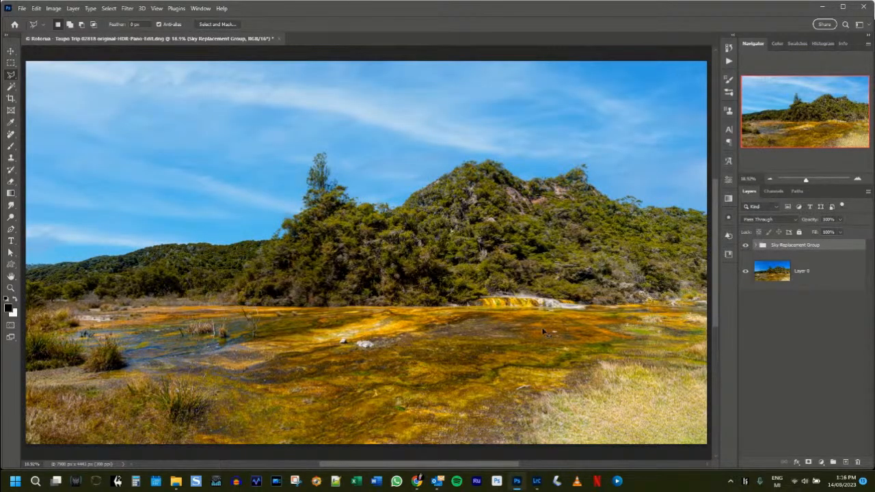
# Inspect the tree line, the two pale rocks and the pond with dead branches up close for distracting details.
pyautogui.hotkey('ctrl', '+')
pyautogui.hotkey('ctrl', '+')
pyautogui.hotkey('ctrl', '+')
pyautogui.hotkey('ctrl', '+')
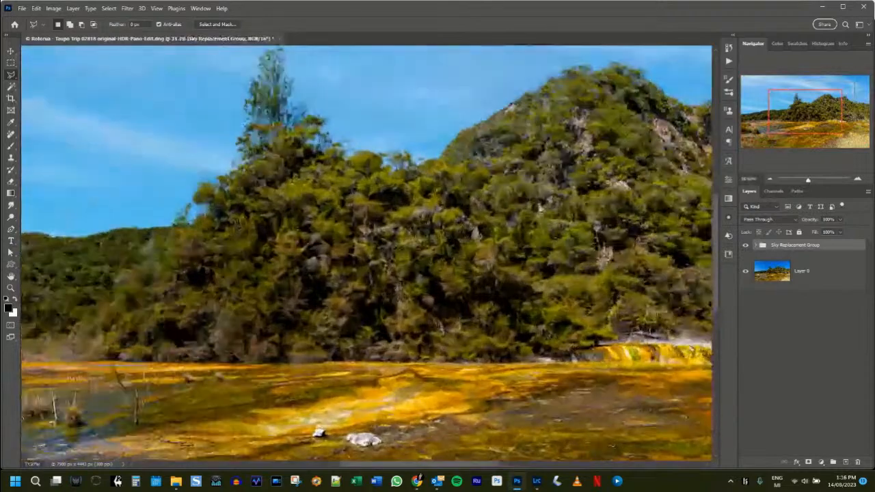
pyautogui.scroll(-5, 445, 141)
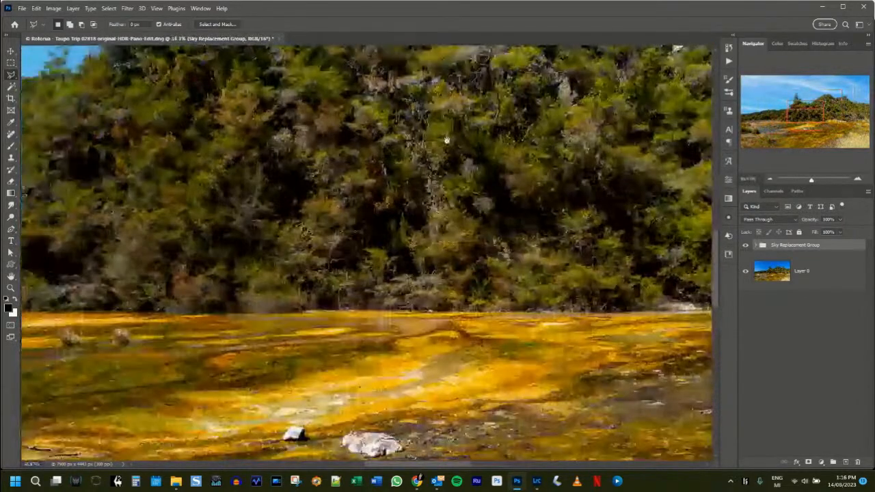
pyautogui.scroll(-1, 458, 219)
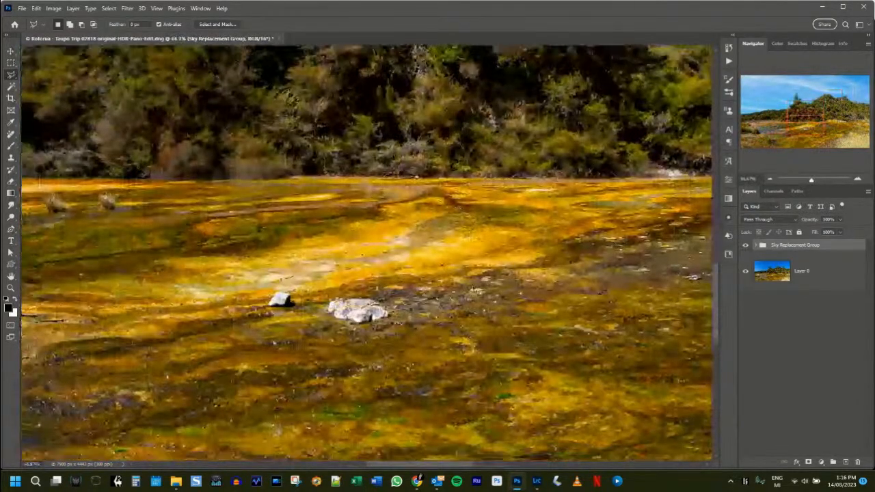
pyautogui.press('v')
pyautogui.hscroll(-10, 277, 284)
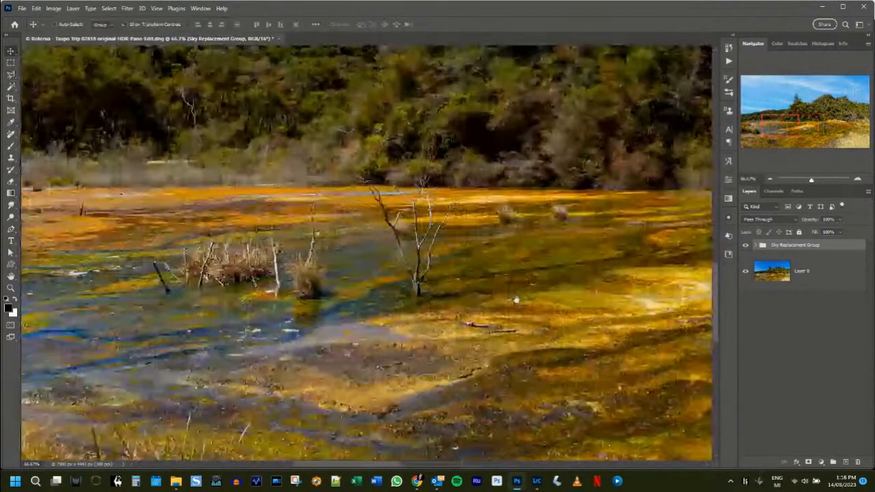
pyautogui.hscroll(-5, 516, 299)
pyautogui.moveTo(395, 282); pyautogui.dragTo(378, 191)
pyautogui.moveTo(635, 265); pyautogui.dragTo(370, 256)
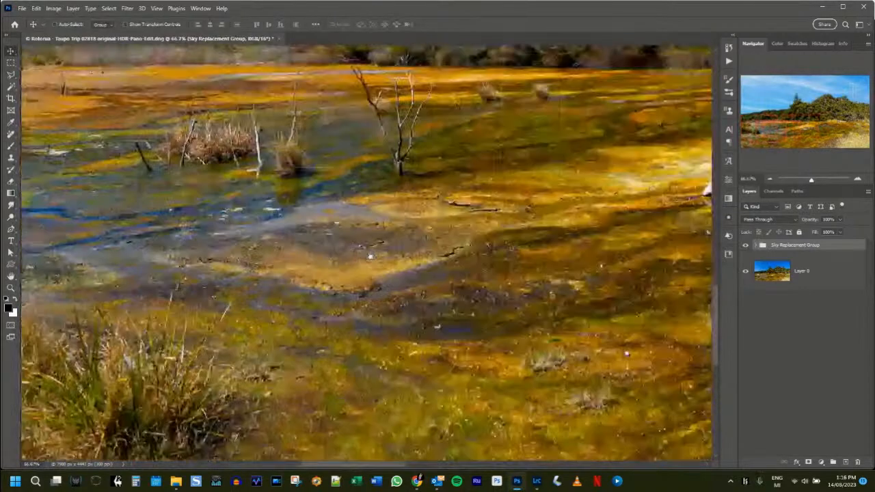
# Examine the orange algae flats from the pond across to the hot-spring terrace for stray white stones.
pyautogui.moveTo(531, 291); pyautogui.dragTo(421, 294)
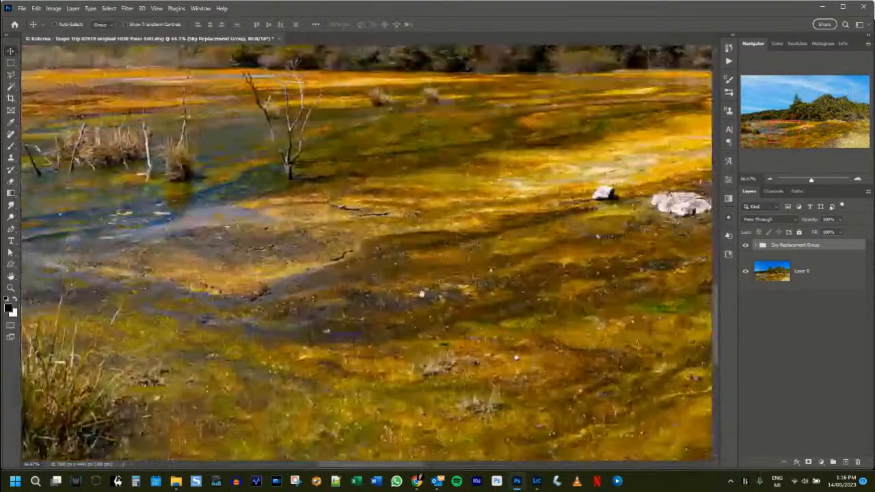
pyautogui.moveTo(666, 272); pyautogui.dragTo(390, 280)
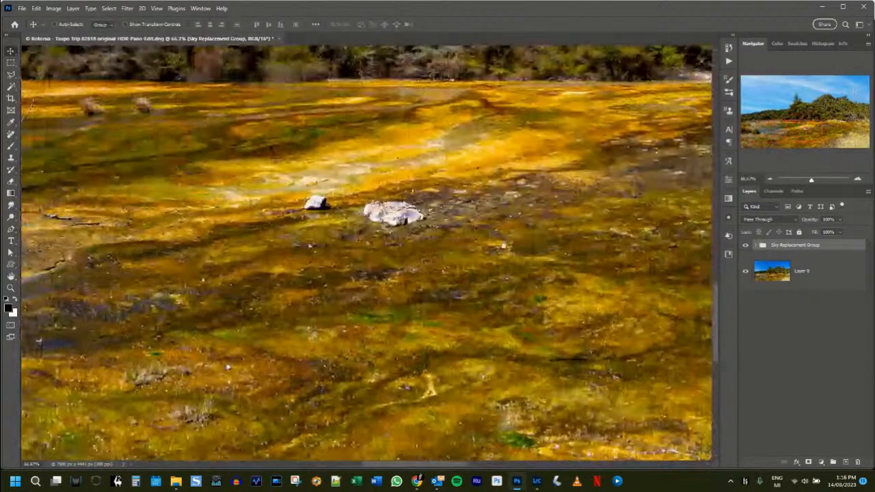
pyautogui.moveTo(533, 280); pyautogui.dragTo(380, 330)
pyautogui.moveTo(573, 295); pyautogui.dragTo(371, 297)
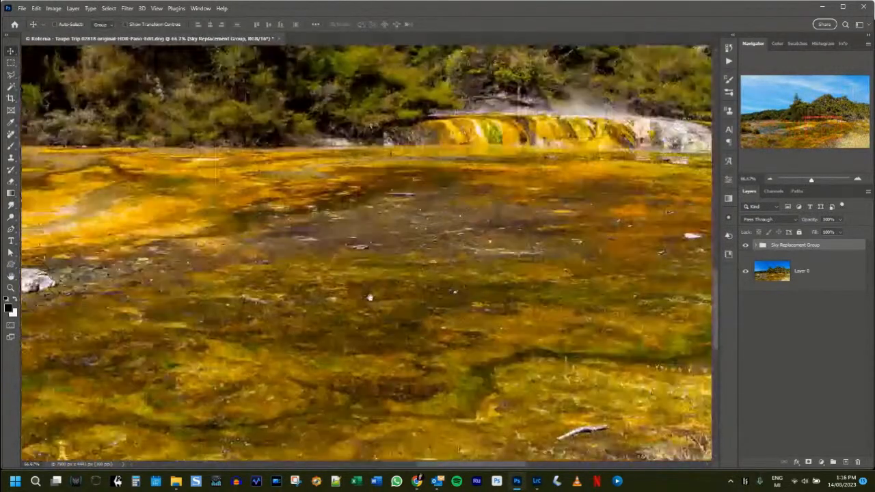
pyautogui.moveTo(462, 306); pyautogui.dragTo(368, 296)
pyautogui.moveTo(545, 296); pyautogui.dragTo(357, 303)
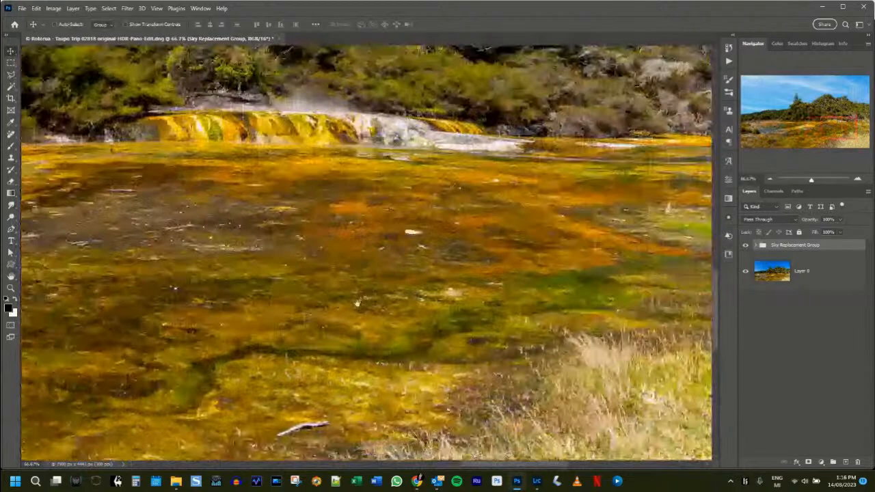
pyautogui.hotkey('ctrl', '+')
pyautogui.hotkey('ctrl', '+')
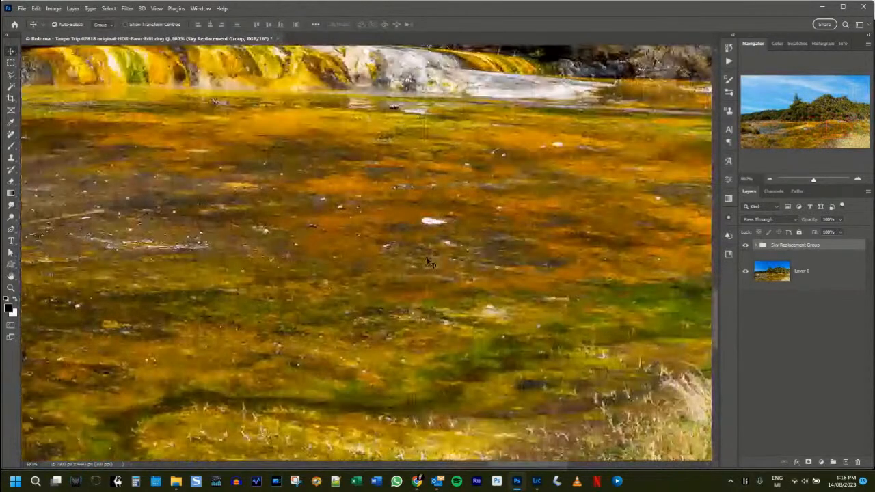
pyautogui.moveTo(431, 263); pyautogui.dragTo(333, 298)
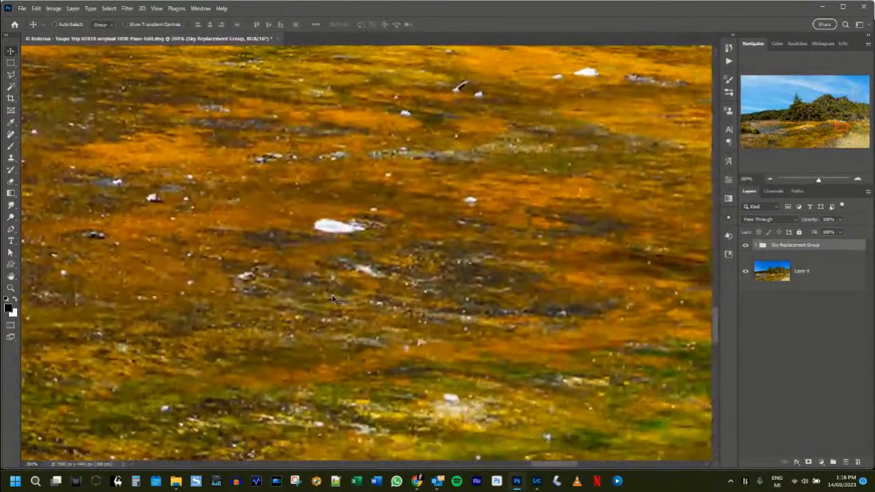
pyautogui.hotkey('ctrl', '-')
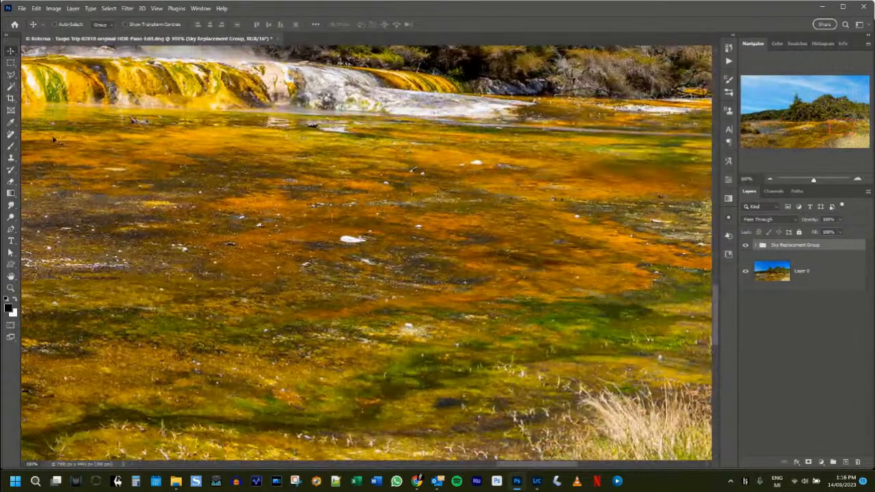
# Remove the largest white stone from the orange algae flat on Layer 0, using the Remove tool at size 30.
pyautogui.click(12, 135)
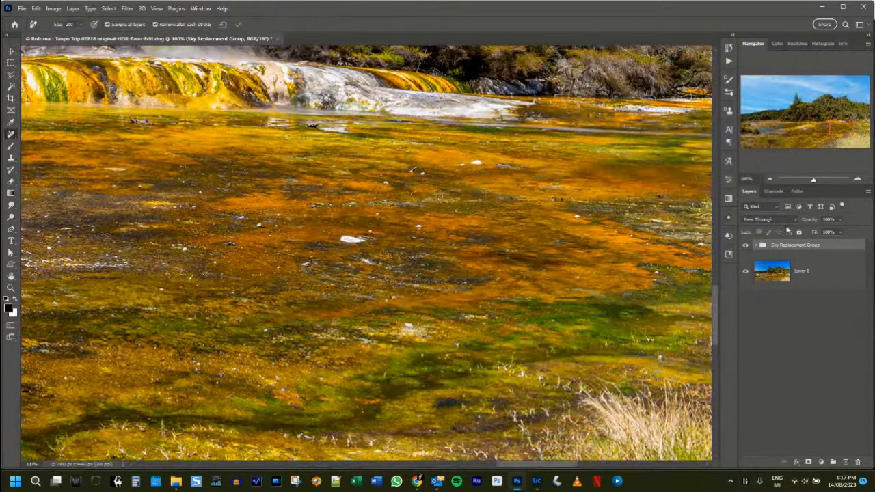
pyautogui.click(821, 275)
pyautogui.press('[')
pyautogui.press('[')
pyautogui.press('[')
pyautogui.press('[')
pyautogui.press('[')
pyautogui.press('[')
pyautogui.press('[')
pyautogui.press('[')
pyautogui.press('[')
pyautogui.press('[')
pyautogui.press('[')
pyautogui.press('[')
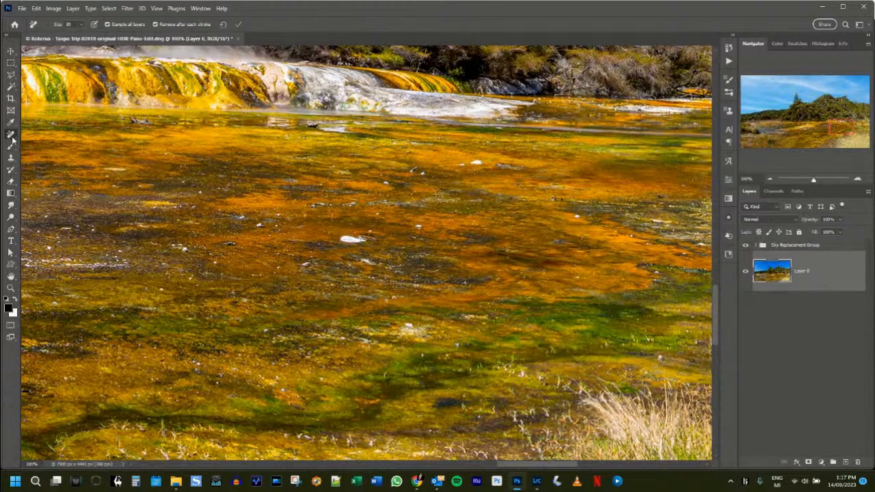
pyautogui.rightClick(12, 140)
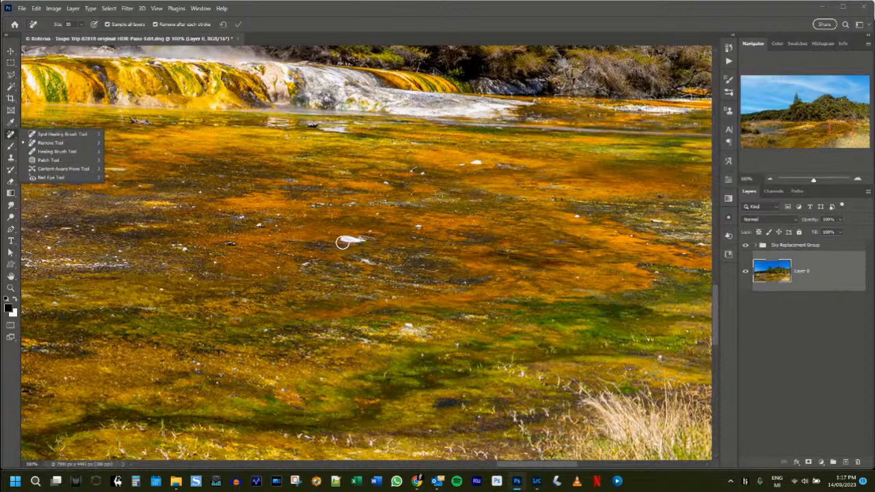
pyautogui.moveTo(342, 240); pyautogui.dragTo(380, 247)
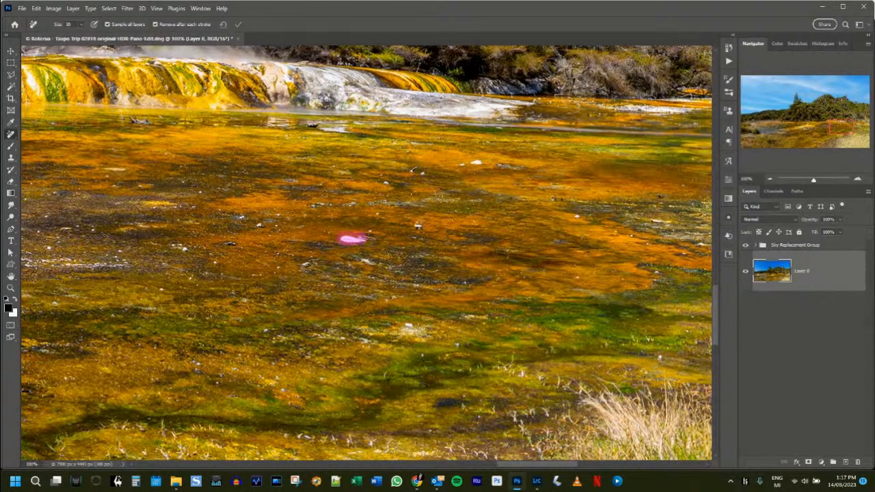
pyautogui.press('Return')
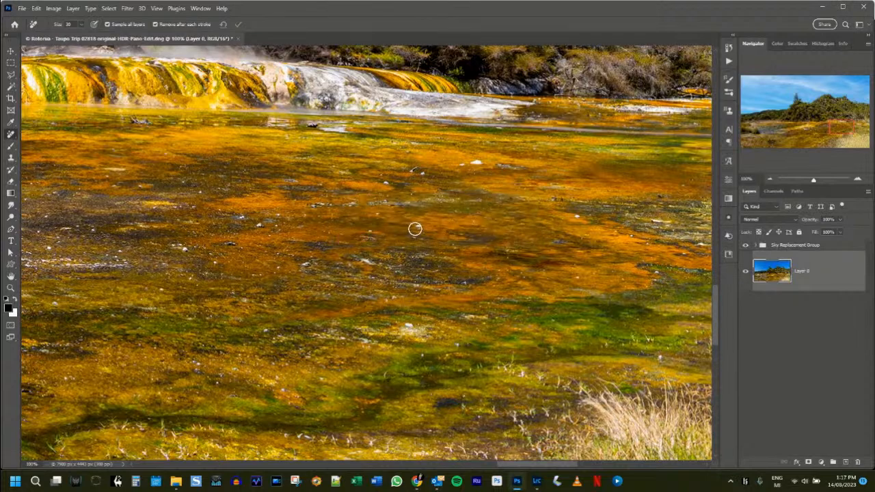
# Remove the remaining small white stones scattered around the orange algae flat below the terrace.
pyautogui.click(415, 227)
pyautogui.press('Return')
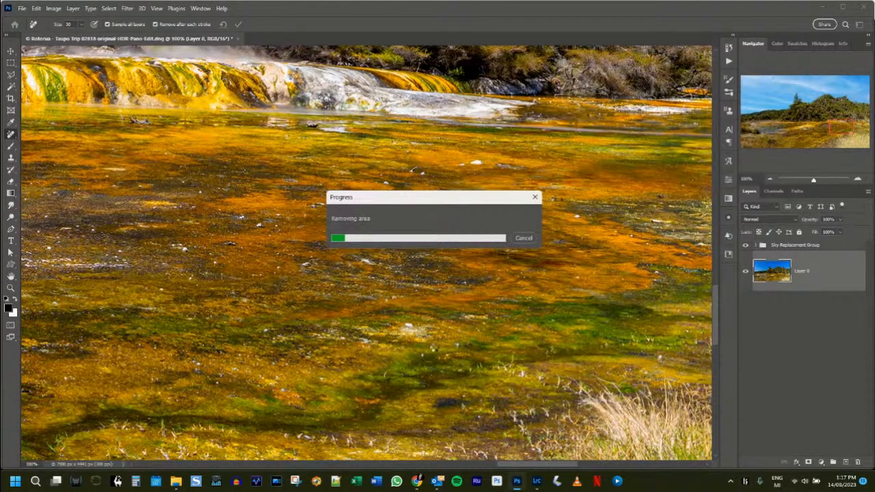
pyautogui.click(410, 326)
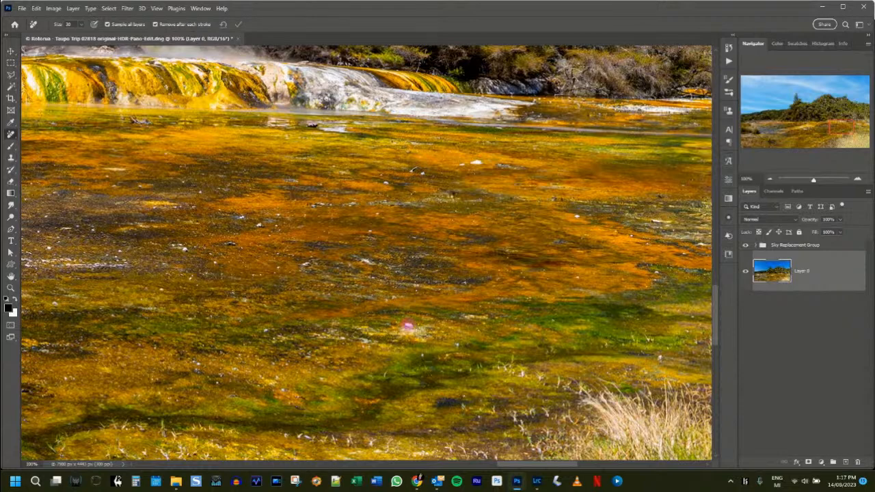
pyautogui.press('Return')
pyautogui.moveTo(478, 162); pyautogui.dragTo(462, 167)
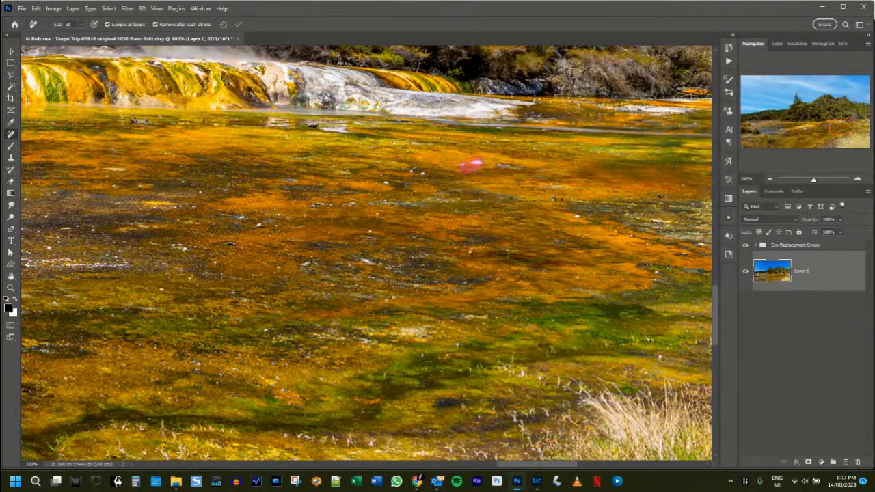
pyautogui.press('Return')
pyautogui.click(575, 215)
# Check the grassy foreground, the panorama's right edge and the area below the terrace for further blemishes.
pyautogui.moveTo(527, 251); pyautogui.dragTo(139, 249)
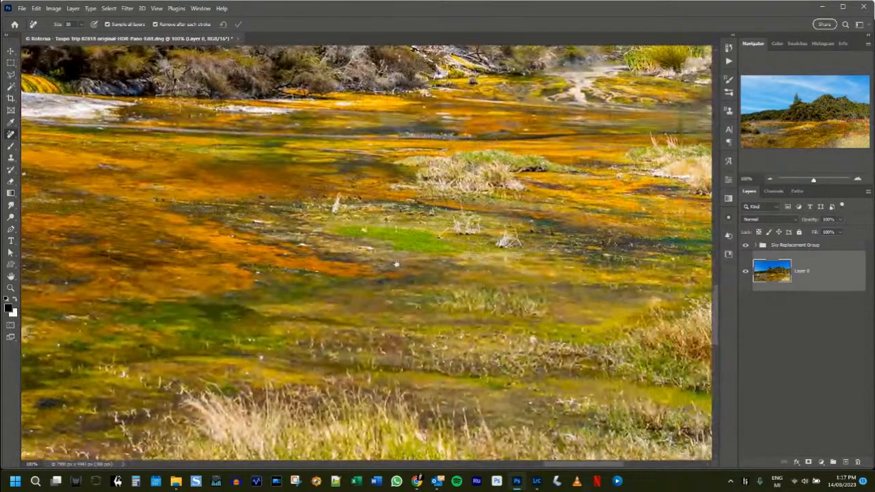
pyautogui.moveTo(413, 301); pyautogui.dragTo(370, 301)
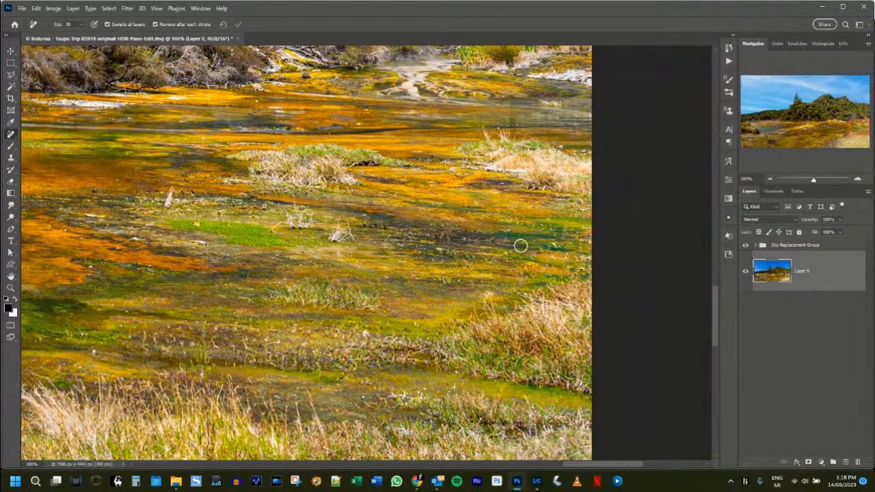
pyautogui.moveTo(523, 248)
pyautogui.mouseDown()
pyautogui.moveTo(512, 164)
pyautogui.moveTo(524, 377)
pyautogui.moveTo(501, 190)
pyautogui.moveTo(631, 253)
pyautogui.moveTo(536, 390)
pyautogui.mouseUp()
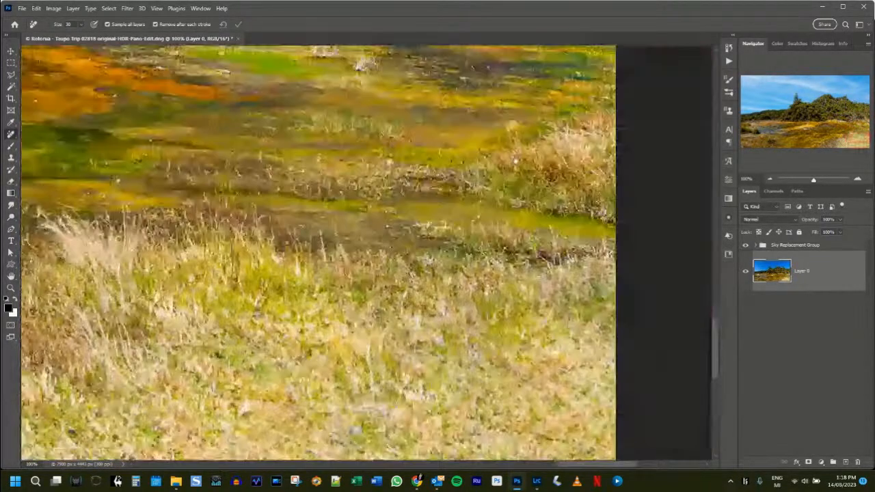
pyautogui.moveTo(516, 161); pyautogui.dragTo(521, 337)
pyautogui.moveTo(463, 184); pyautogui.dragTo(646, 228)
pyautogui.moveTo(335, 416); pyautogui.dragTo(499, 302)
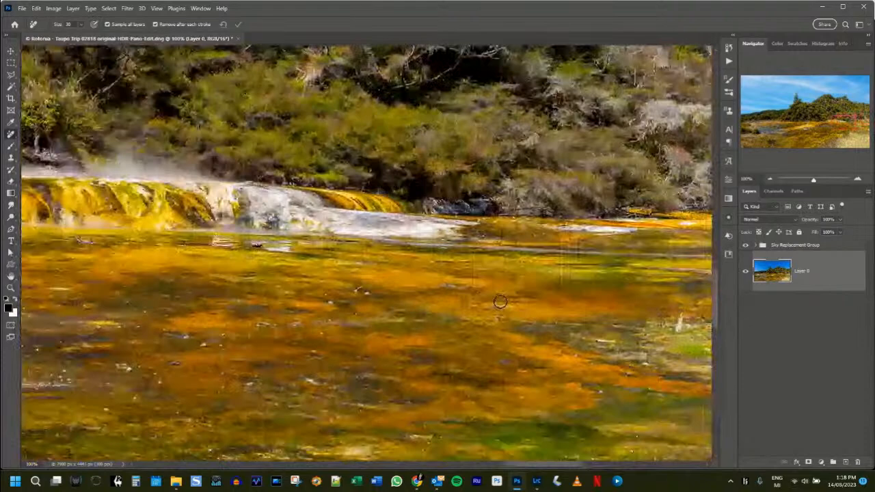
pyautogui.hotkey('ctrl', '+')
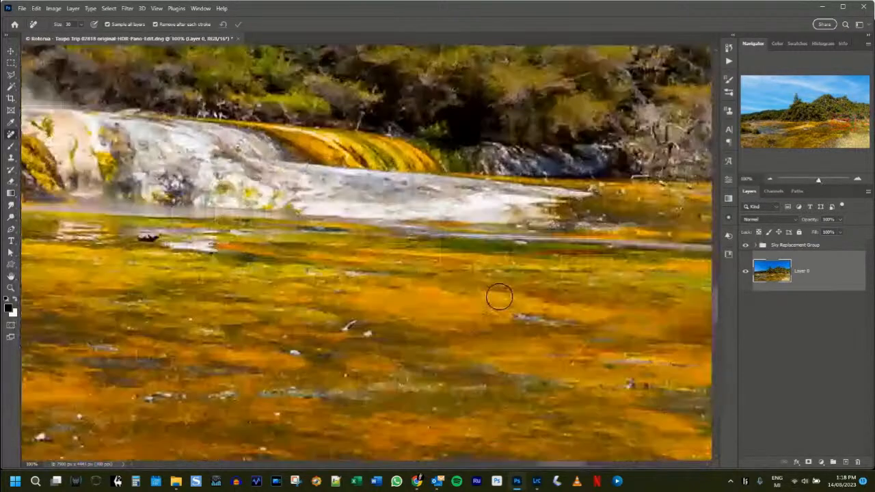
# Remove the small white stones near the twig on the orange algae flat, using the Remove tool at size 15.
pyautogui.press('[')
pyautogui.press('[')
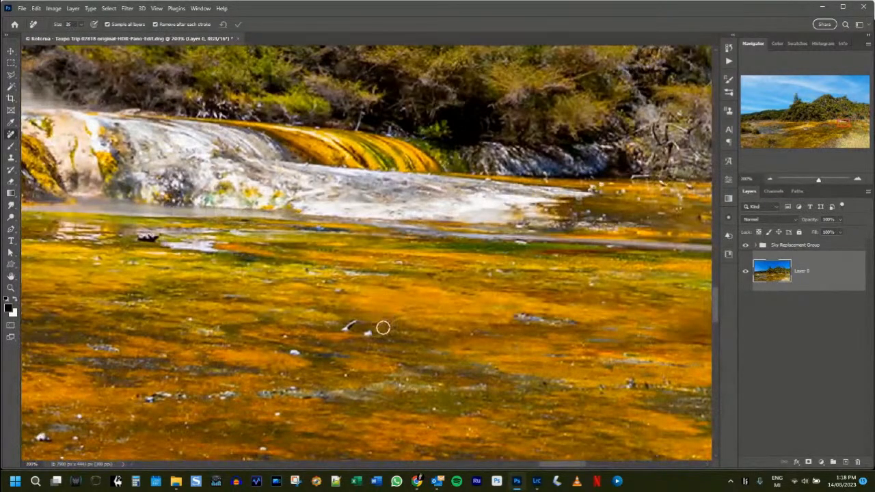
pyautogui.press(']')
pyautogui.click(294, 352)
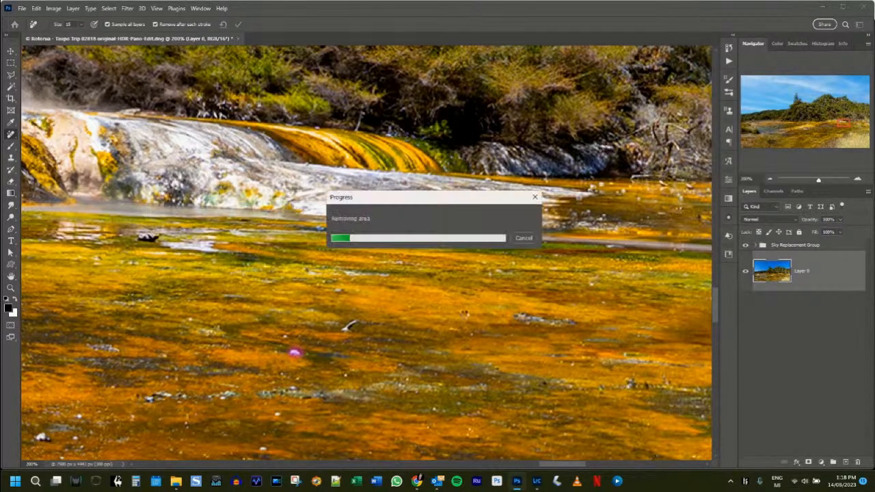
# Remove the bright white streak on the pond's surface beside the dead stumps and dry reeds.
pyautogui.hotkey('ctrl', '0')
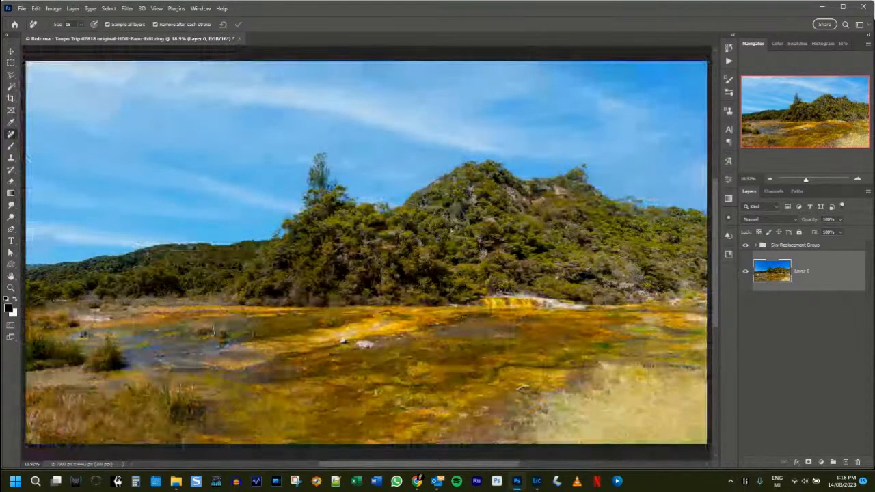
pyautogui.hotkey('ctrl', '+')
pyautogui.hotkey('ctrl', '+')
pyautogui.moveTo(161, 346); pyautogui.dragTo(387, 341)
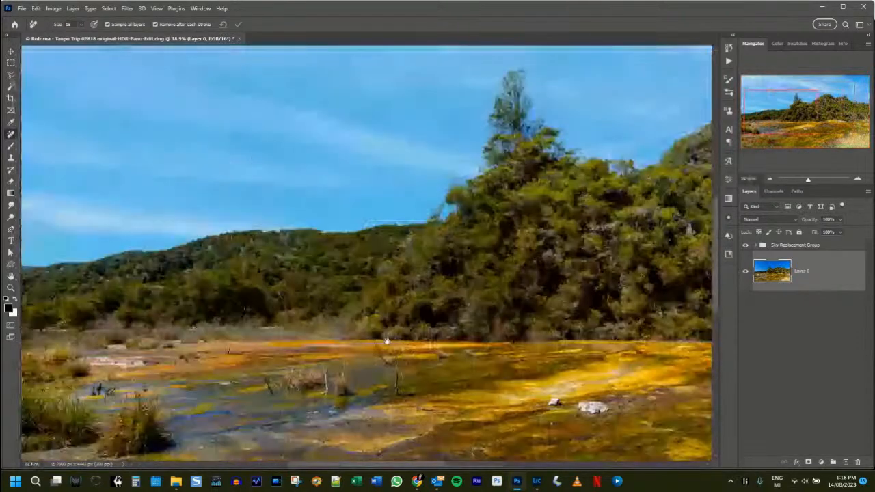
pyautogui.hotkey('ctrl', '+')
pyautogui.hotkey('ctrl', '+')
pyautogui.hotkey('ctrl', '+')
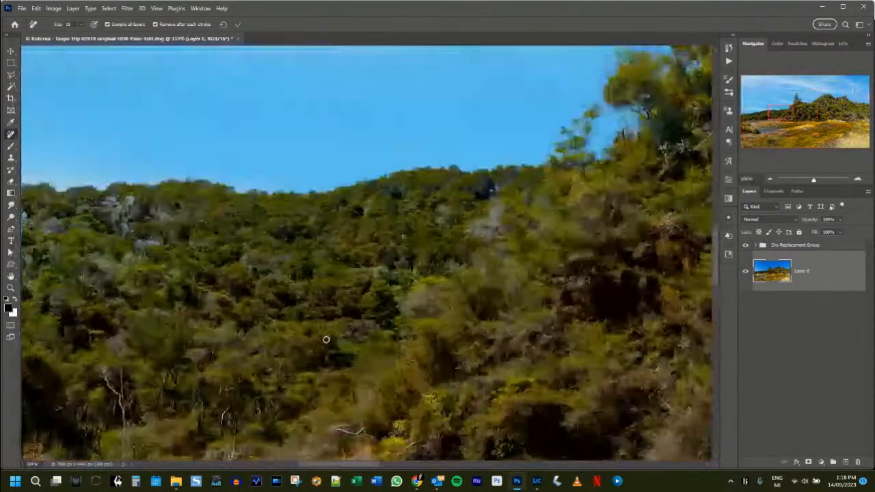
pyautogui.moveTo(326, 340); pyautogui.dragTo(453, 39)
pyautogui.moveTo(230, 433); pyautogui.dragTo(357, 203)
pyautogui.moveTo(321, 276); pyautogui.dragTo(376, 334)
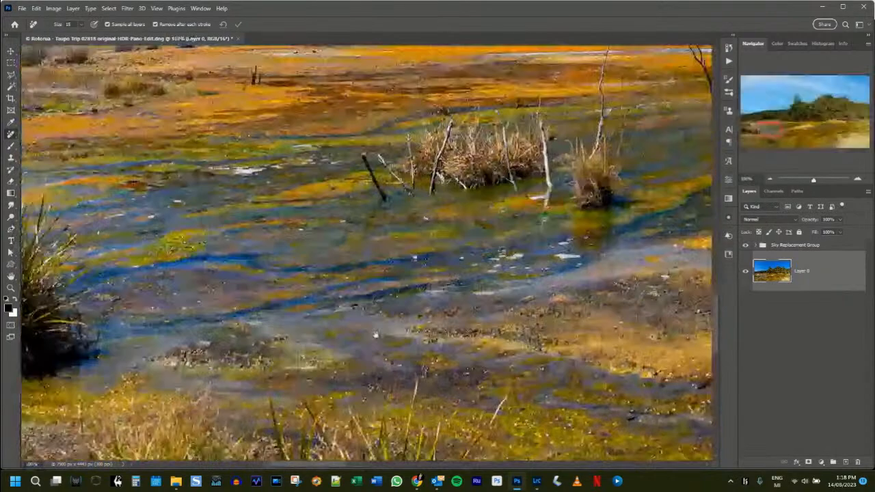
pyautogui.hotkey('ctrl', '+')
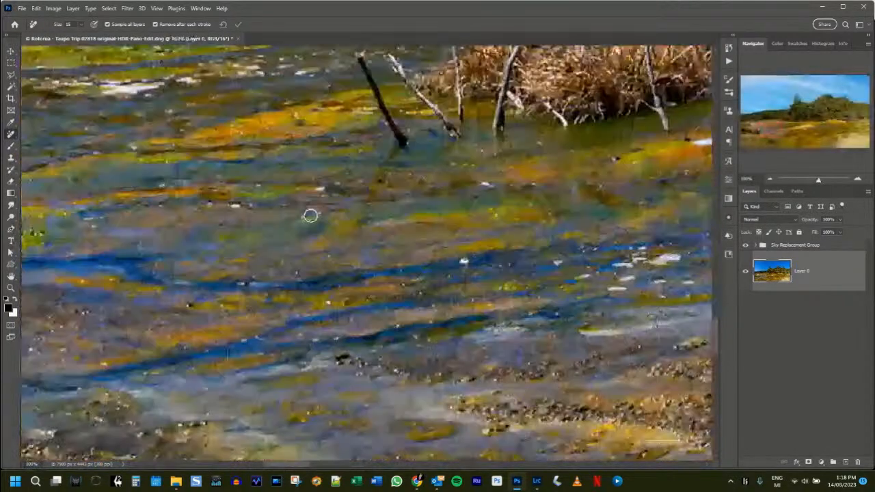
pyautogui.hotkey('ctrl', '+')
pyautogui.hotkey('ctrl', '-')
pyautogui.moveTo(205, 159); pyautogui.dragTo(316, 240)
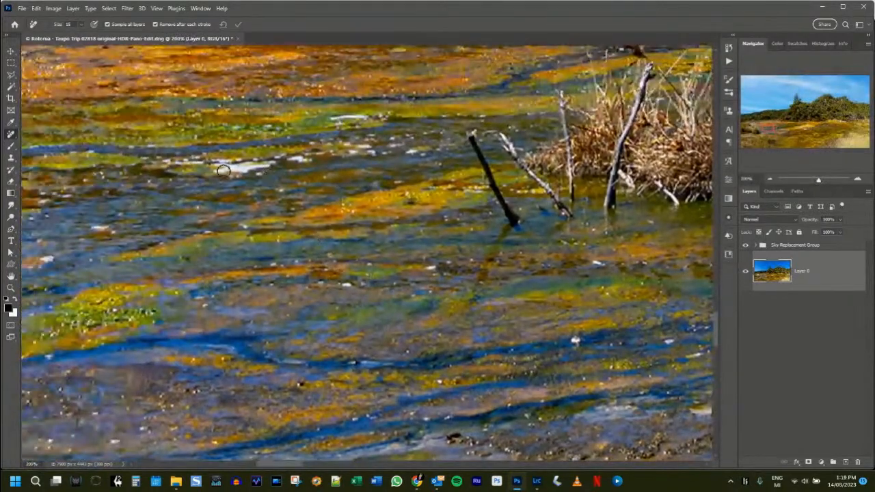
pyautogui.moveTo(220, 171); pyautogui.dragTo(270, 167)
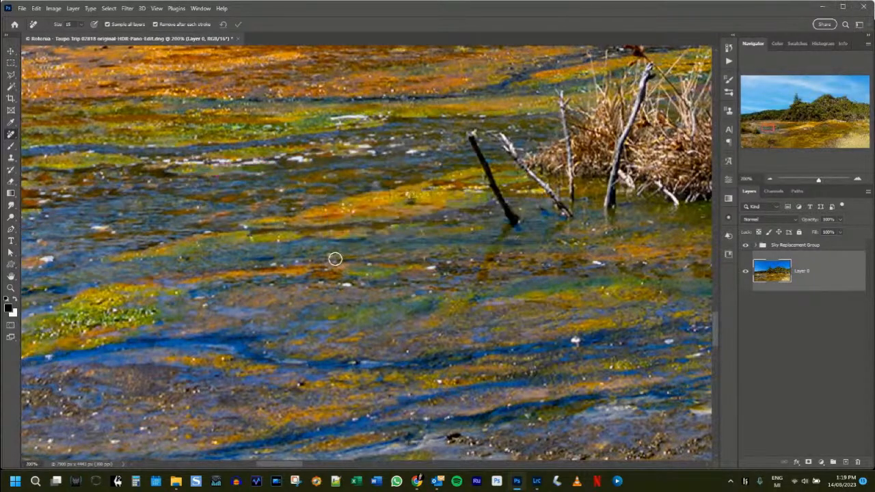
# Merge the Sky Replacement Group with Layer 0 into a single layer.
pyautogui.hotkey('ctrl', '0')
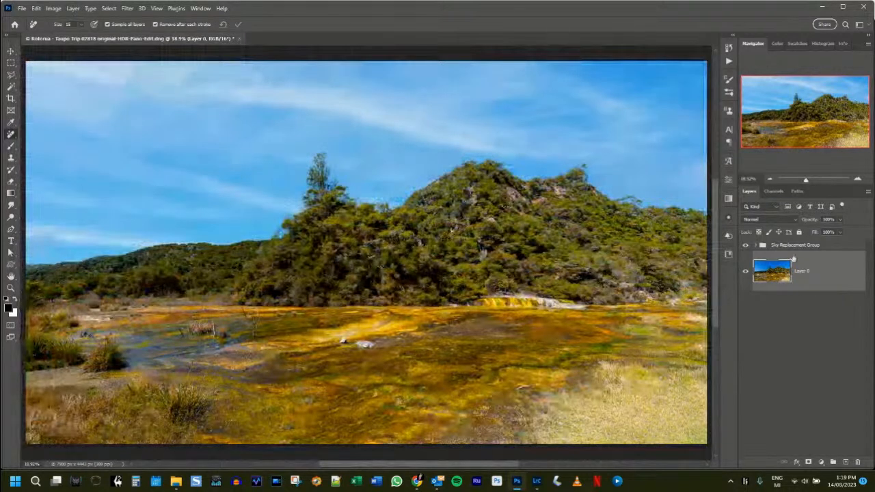
pyautogui.click(792, 246)
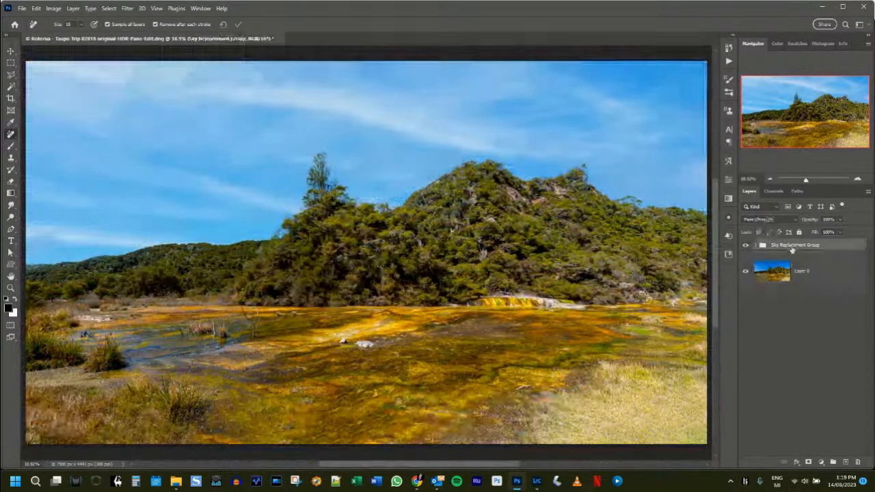
pyautogui.hotkey('ctrl', 'e')
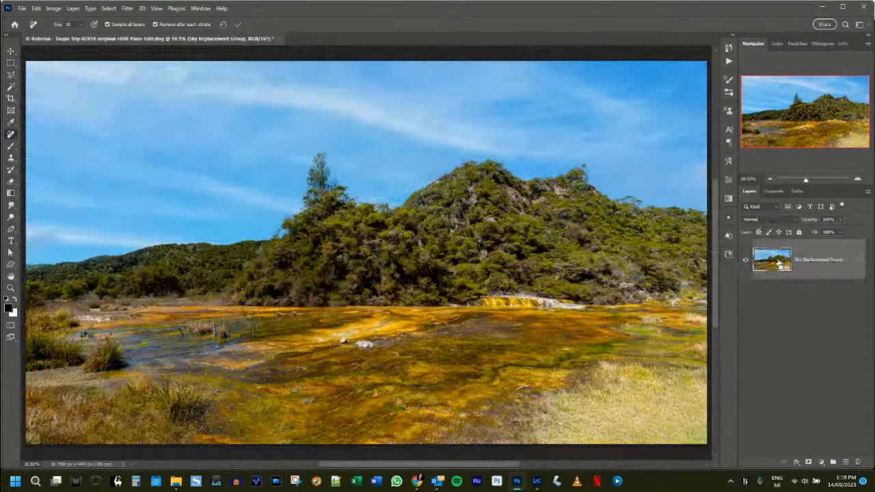
# Save a maximum-quality JPEG copy named "Rotorua - Taupo Trip 02818 full size" in the edited folder.
pyautogui.hotkey('ctrl', 'alt', 's')
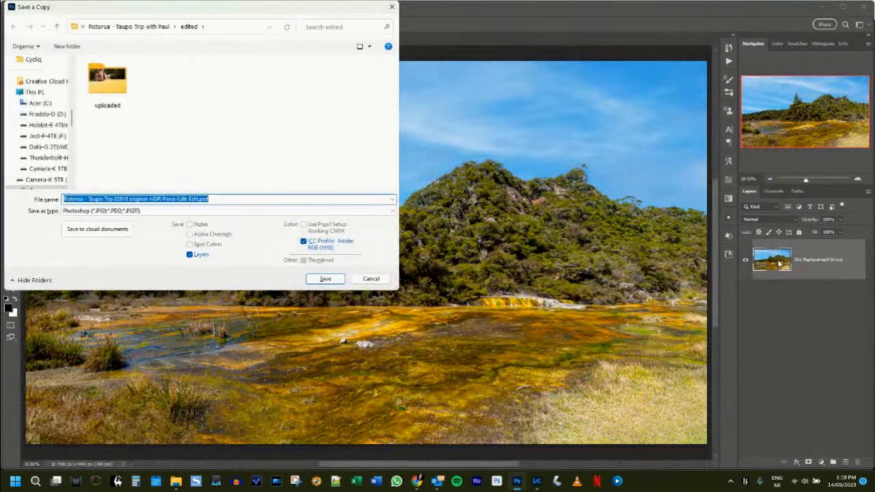
pyautogui.press('End')
pyautogui.hotkey('ctrl', 'shift', 'Left')
pyautogui.hotkey('ctrl', 'shift', 'Left')
pyautogui.hotkey('ctrl', 'shift', 'Left')
pyautogui.hotkey('ctrl', 'shift', 'Left')
pyautogui.hotkey('ctrl', 'shift', 'Left')
pyautogui.hotkey('ctrl', 'shift', 'Left')
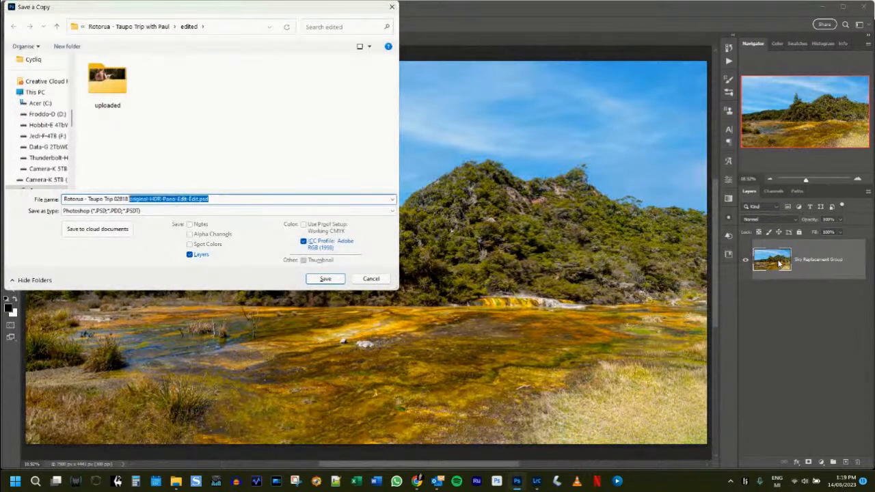
pyautogui.write('full size')
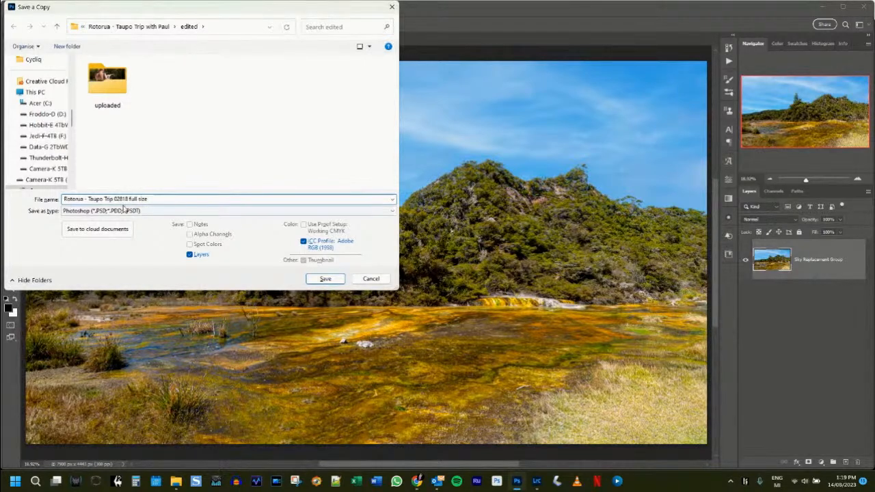
pyautogui.click(102, 212)
pyautogui.click(117, 248)
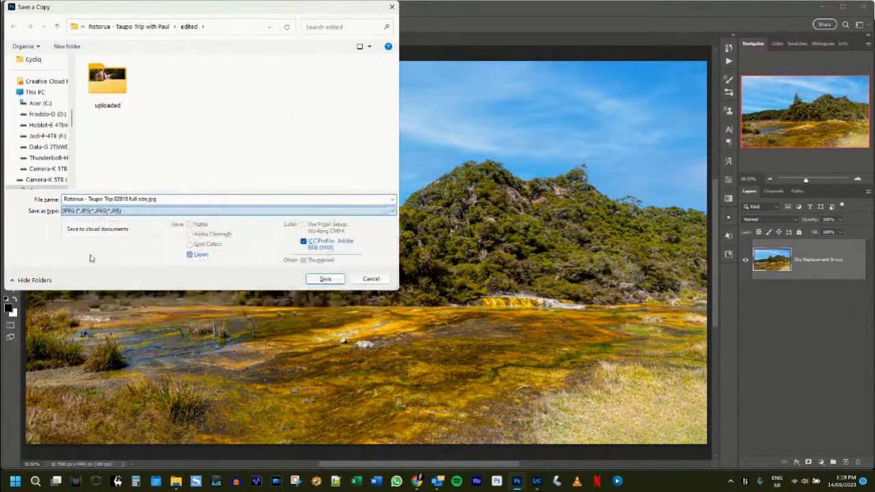
pyautogui.click(326, 281)
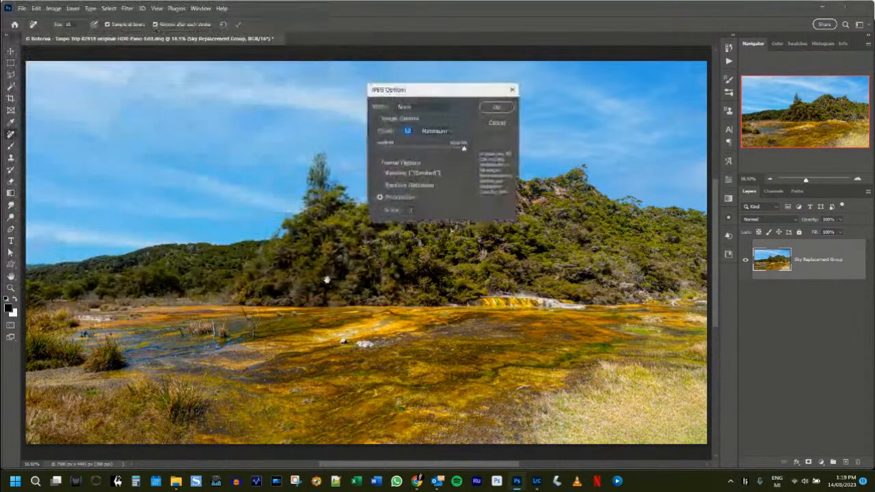
pyautogui.click(497, 107)
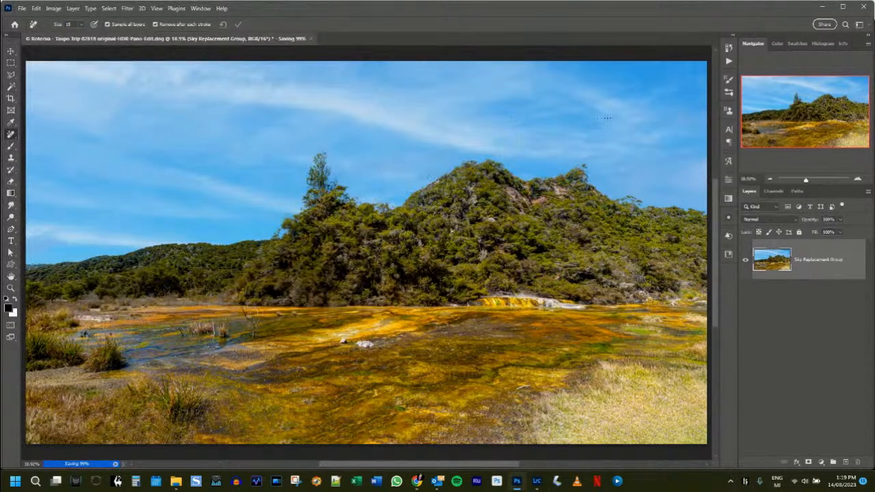
# Run the "Resize to 1920x and Signed" action and set the signature text layer's blend mode to Linear Dodge (Add).
pyautogui.click(728, 61)
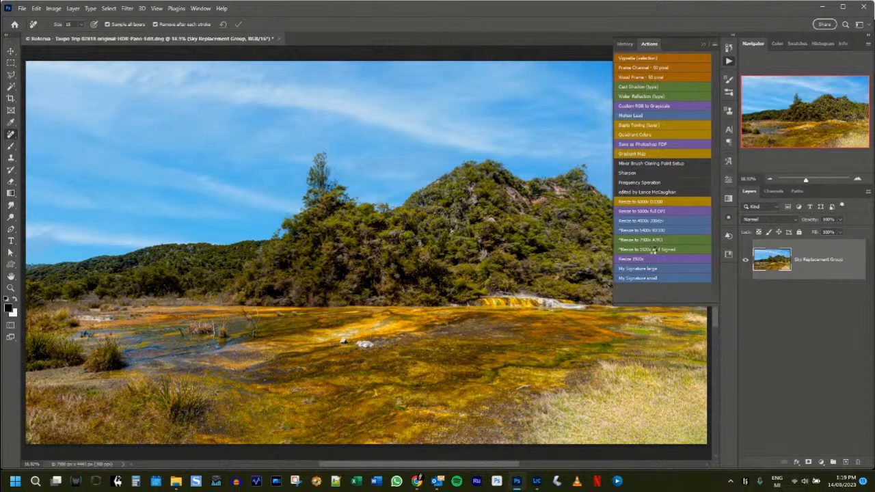
pyautogui.click(654, 250)
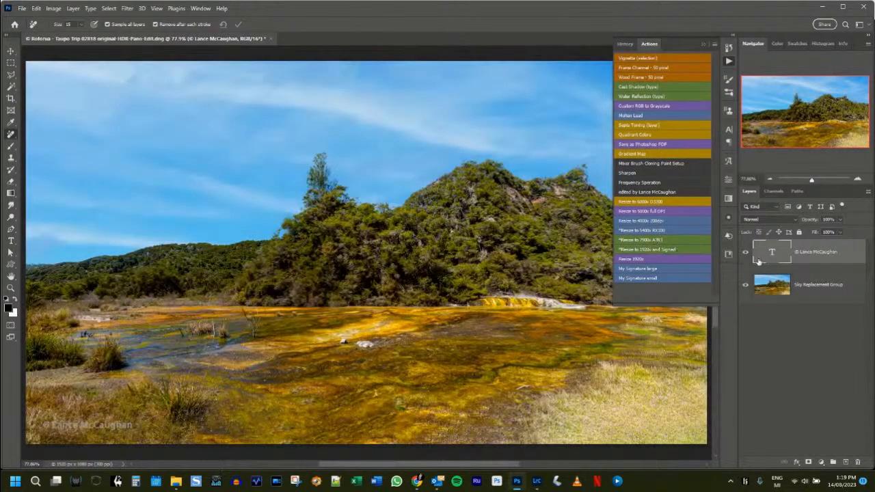
pyautogui.click(779, 220)
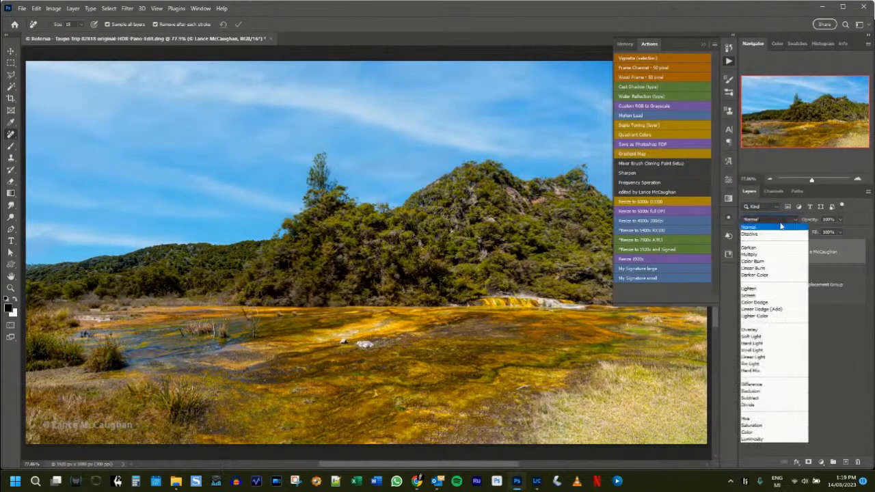
pyautogui.click(777, 311)
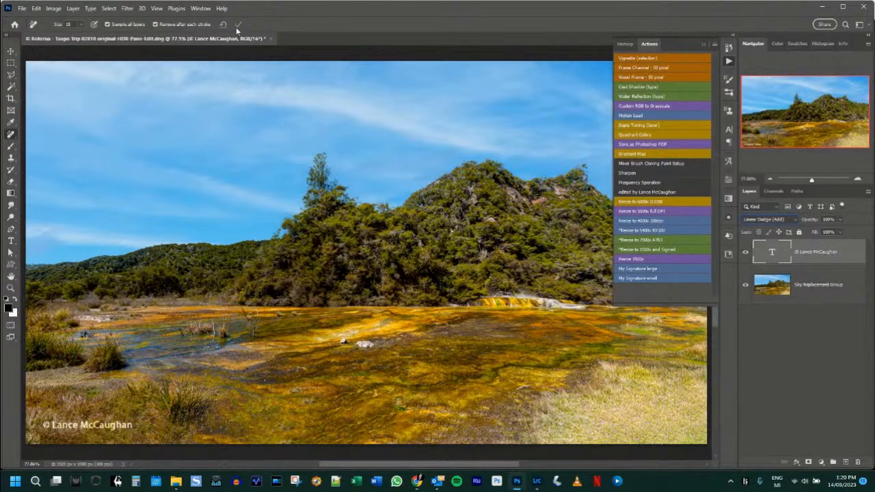
# Scale the signature text down slightly and lower its layer opacity so it is less prominent.
pyautogui.click(776, 361)
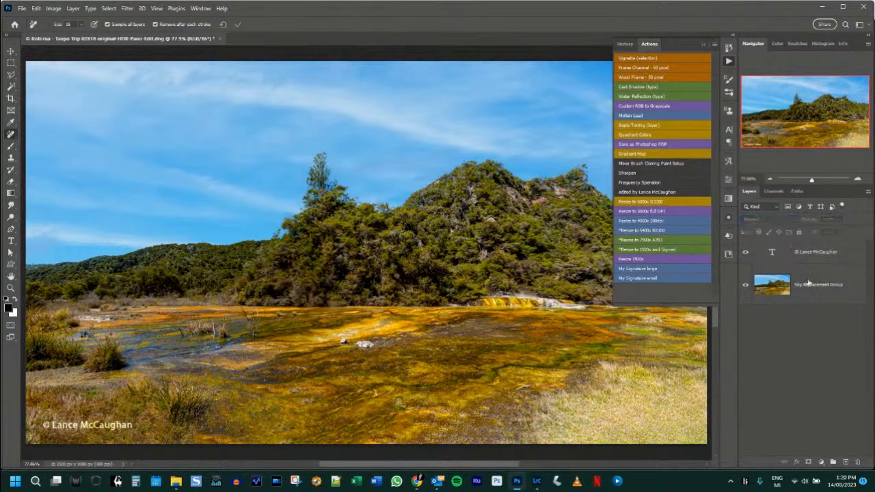
pyautogui.click(831, 254)
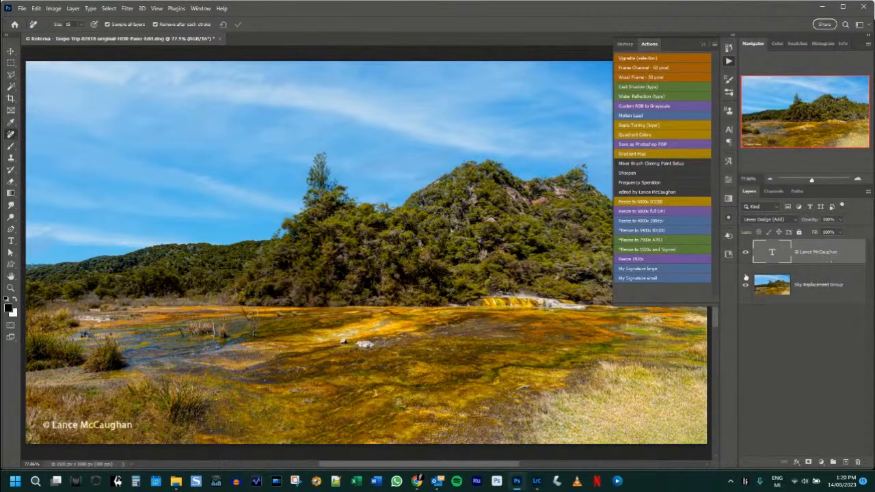
pyautogui.hotkey('ctrl', 't')
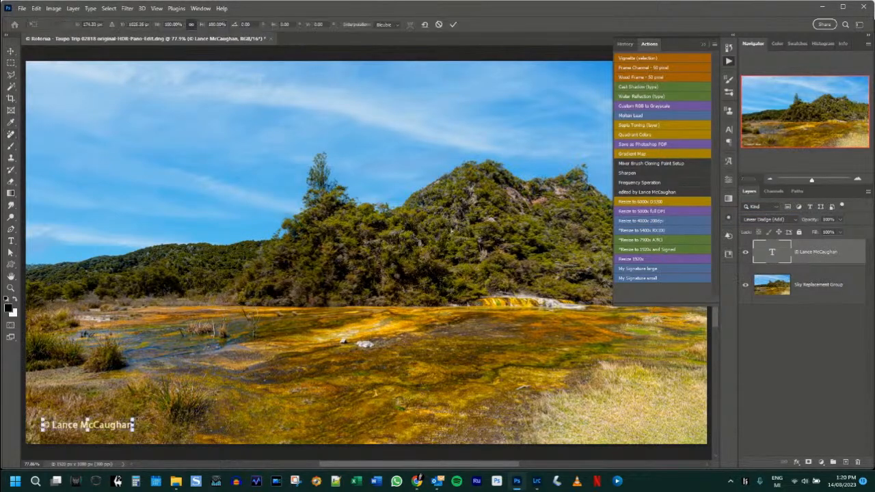
pyautogui.moveTo(133, 419); pyautogui.dragTo(121, 420)
pyautogui.click(452, 24)
pyautogui.press('j')
pyautogui.moveTo(814, 222); pyautogui.dragTo(795, 224)
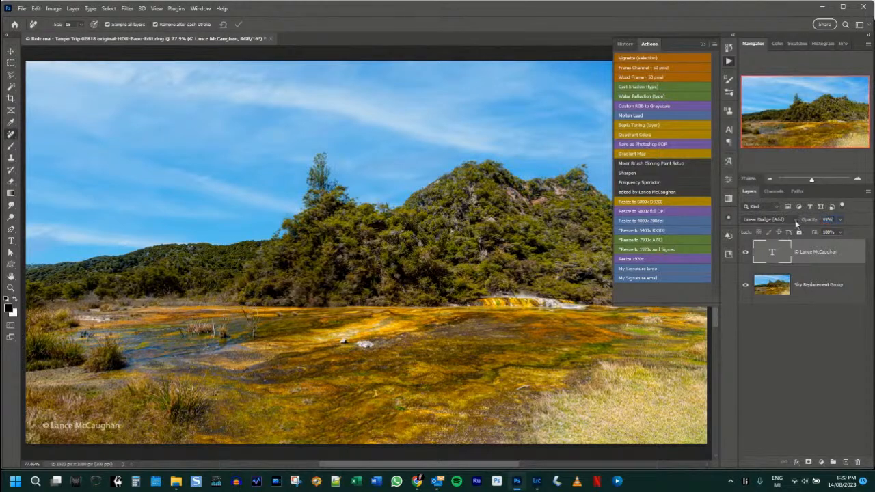
# Save a JPEG copy of the resized image named "Rotorua - Taupo Trip 02818 1920x signed" in the edited folder.
pyautogui.hotkey('ctrl', 'alt', 's')
pyautogui.press('End')
pyautogui.hotkey('ctrl', 'shift', 'Left')
pyautogui.hotkey('ctrl', 'shift', 'Left')
pyautogui.hotkey('ctrl', 'shift', 'Left')
pyautogui.hotkey('ctrl', 'shift', 'Left')
pyautogui.hotkey('ctrl', 'shift', 'Left')
pyautogui.hotkey('ctrl', 'shift', 'Left')
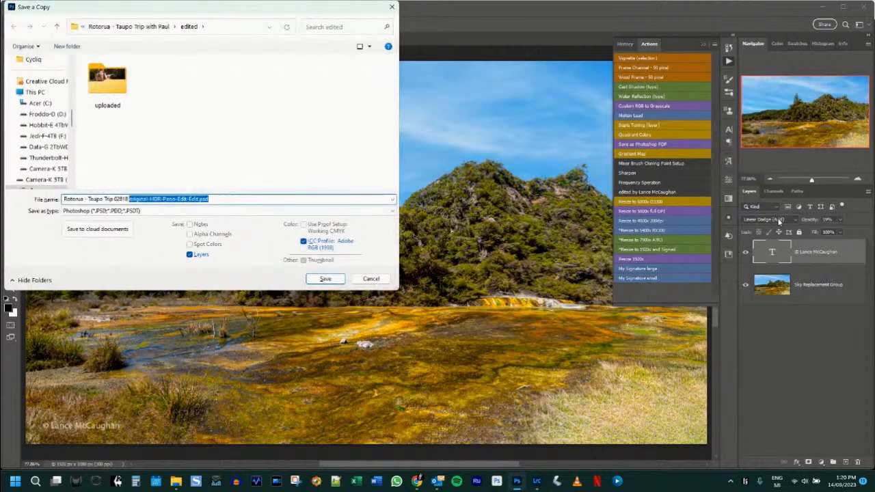
pyautogui.write('1920x signed')
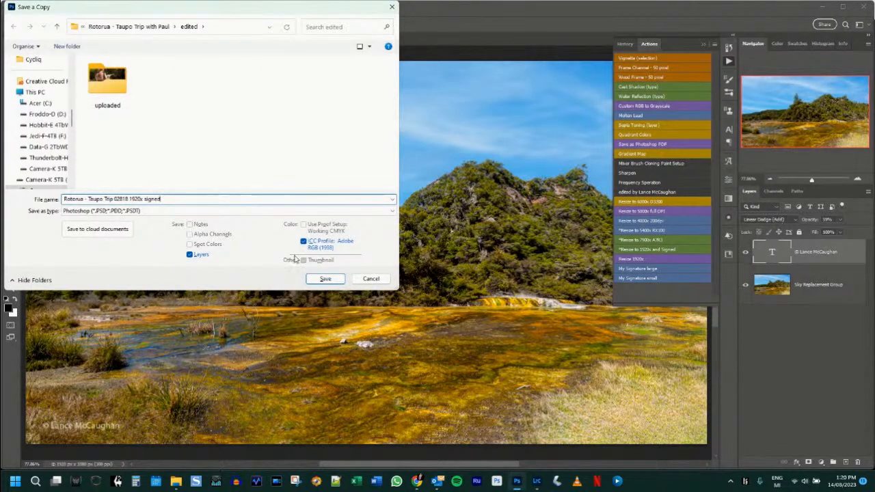
pyautogui.click(162, 211)
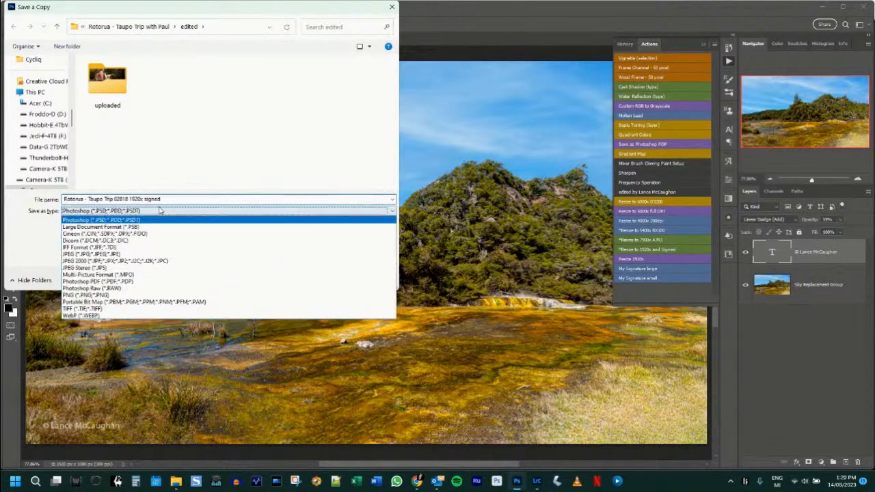
pyautogui.click(85, 254)
pyautogui.click(318, 284)
pyautogui.click(496, 108)
# Close the panorama document without saving its changes and switch to Lightroom Classic.
pyautogui.click(270, 39)
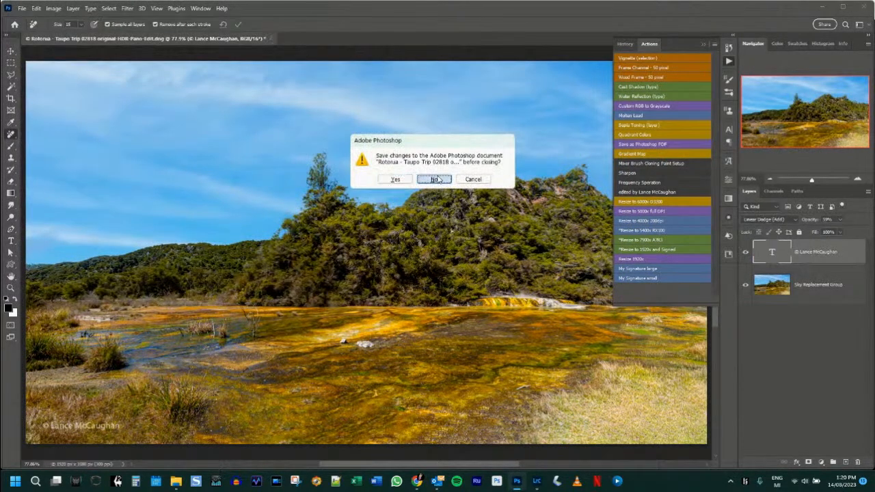
pyautogui.click(435, 179)
pyautogui.hotkey('alt', 'Tab')
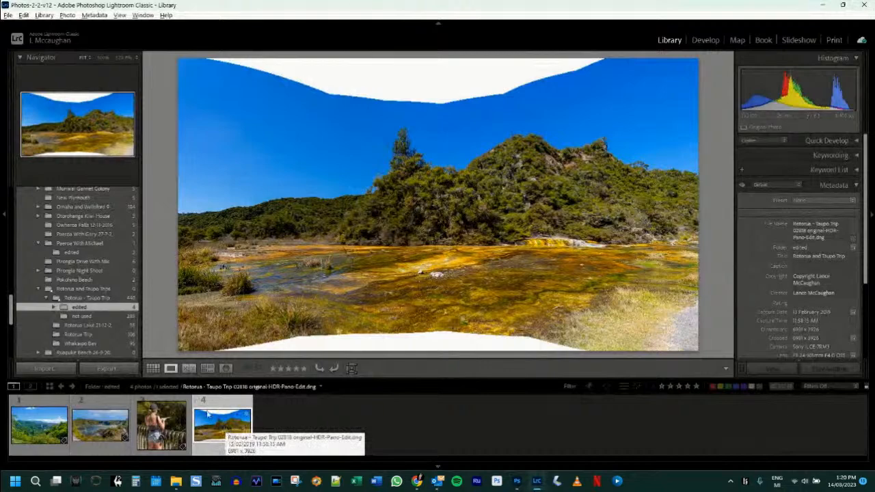
# Open the parent Rotorua - Taupo Trip folder and display the panorama "Rotorua - Taupo Trip 02788 original-HDR-Pano.dng".
pyautogui.click(101, 298)
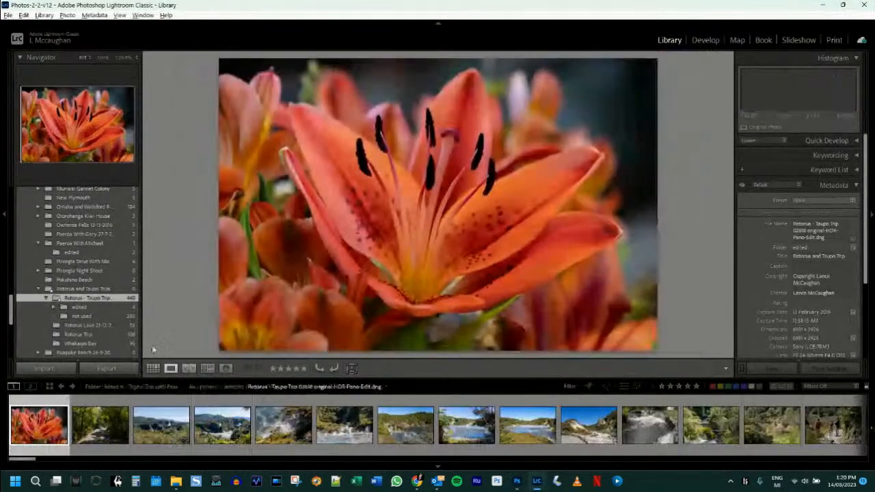
pyautogui.scroll(-5, 555, 437)
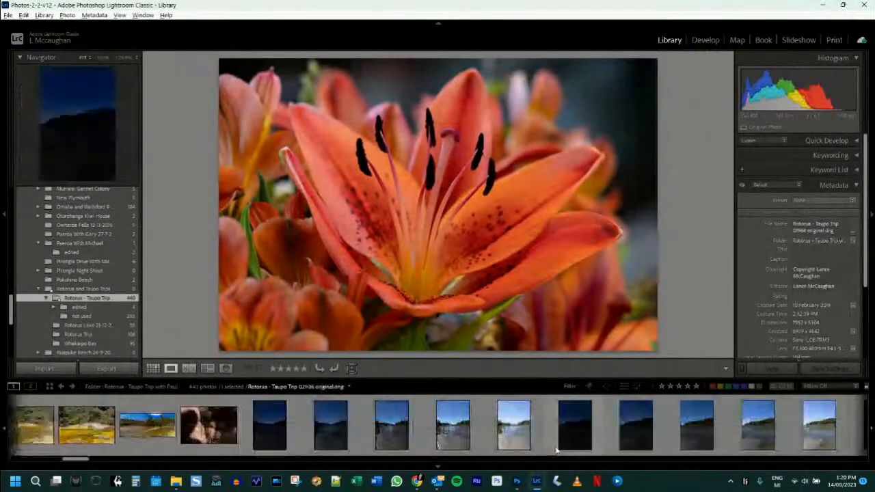
pyautogui.scroll(5, 553, 448)
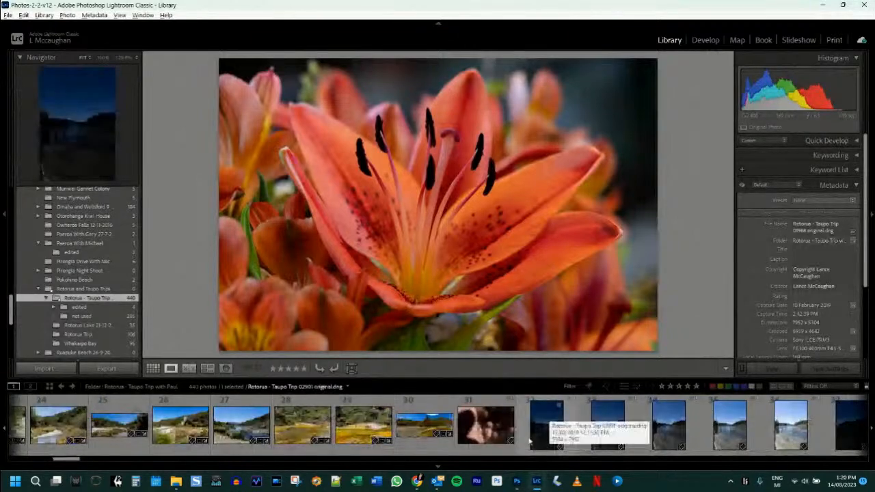
pyautogui.click(424, 438)
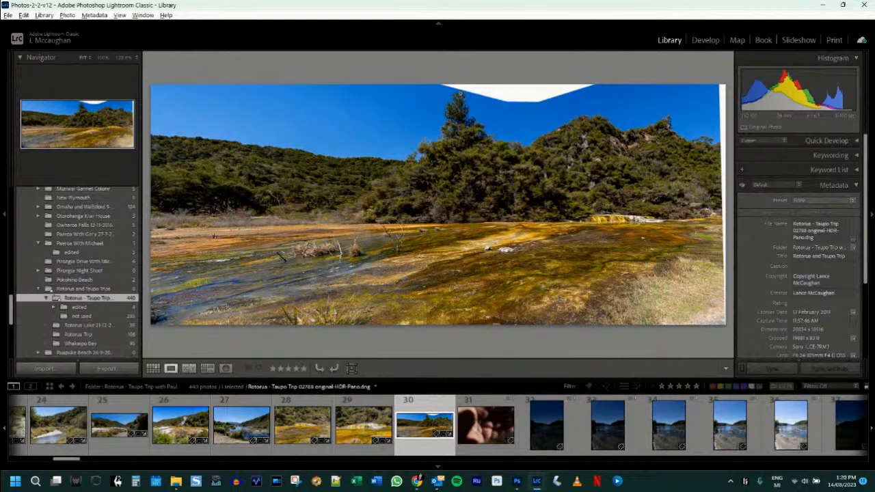
# Examine the treetop beside the blank sky gap in the panorama at 100% magnification.
pyautogui.click(462, 94)
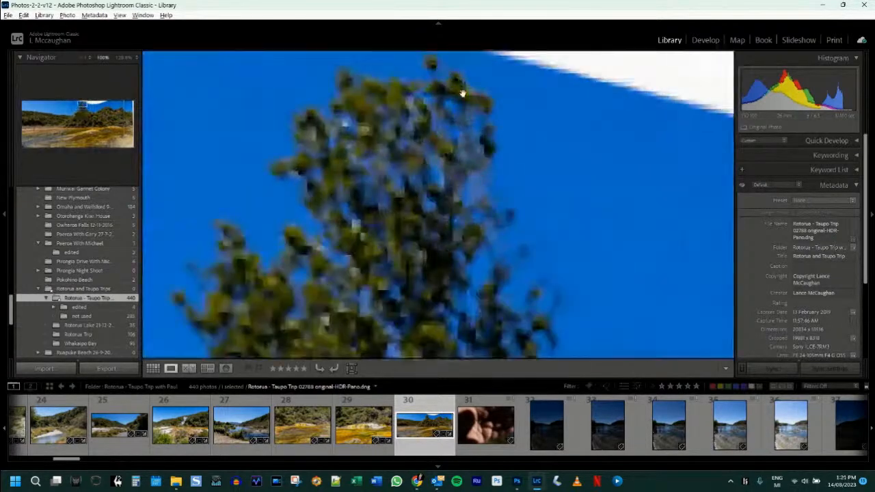
pyautogui.moveTo(463, 94); pyautogui.dragTo(446, 162)
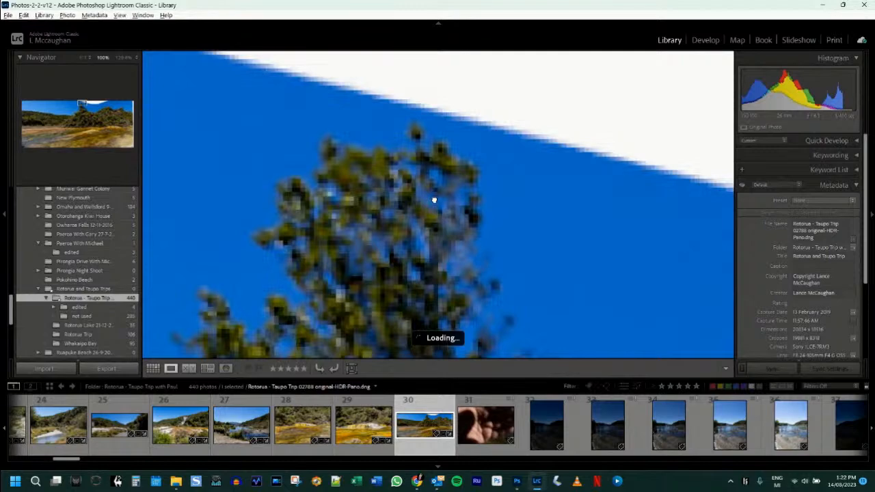
pyautogui.click(433, 201)
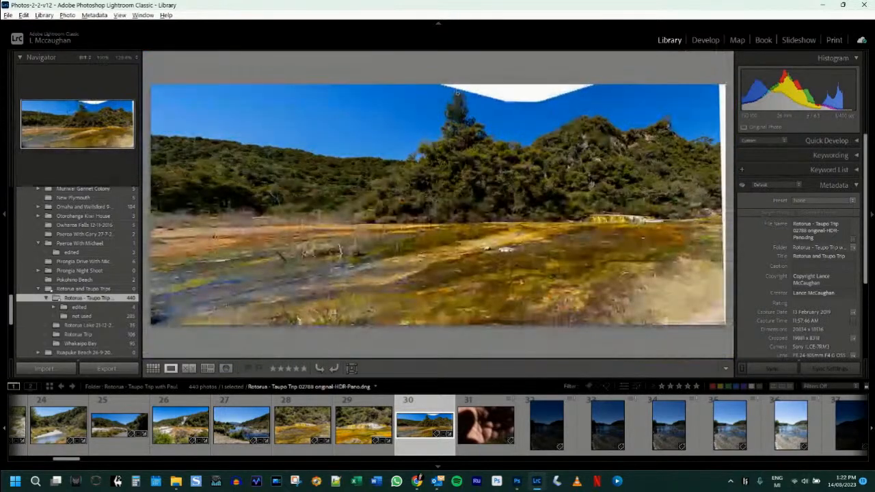
pyautogui.click(460, 100)
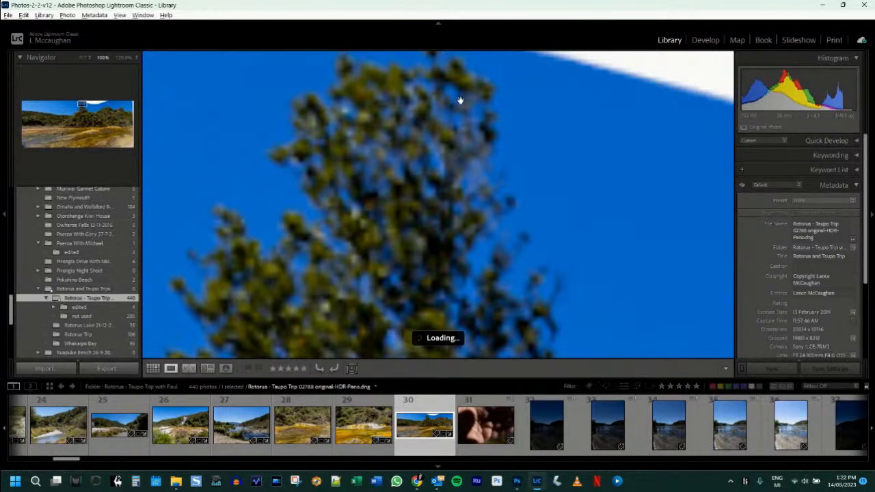
pyautogui.click(417, 136)
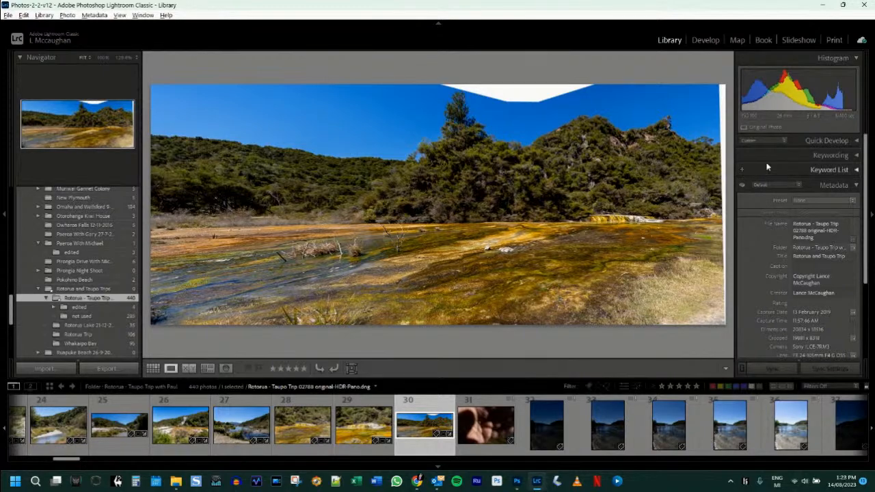
# Open the panorama in the Develop module and examine its crop boundary and the dark hillside trees at 100%.
pyautogui.click(716, 42)
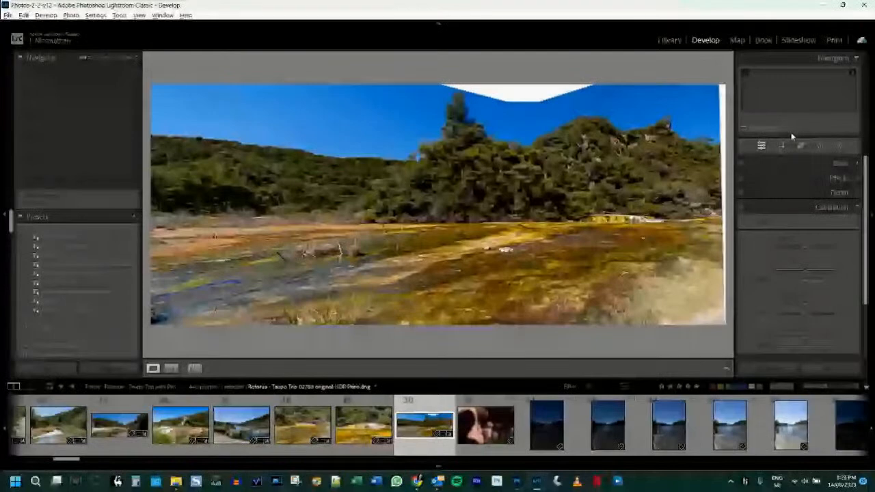
pyautogui.click(781, 145)
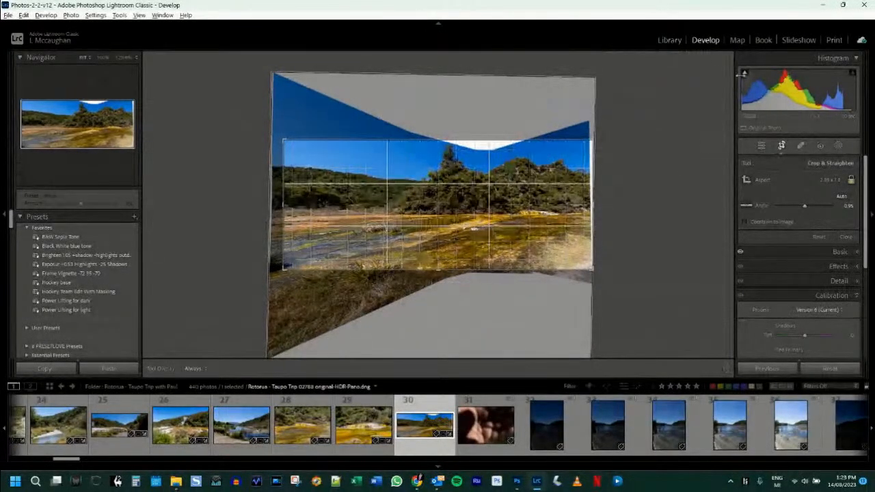
pyautogui.click(759, 146)
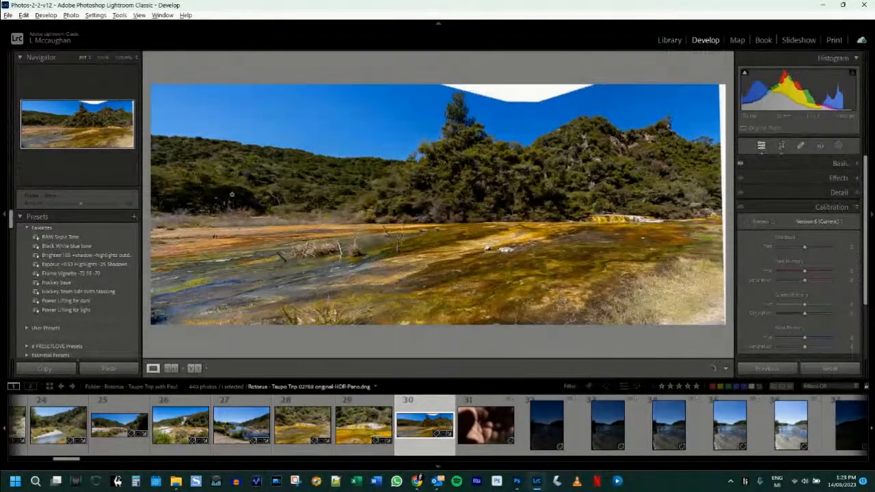
pyautogui.click(239, 195)
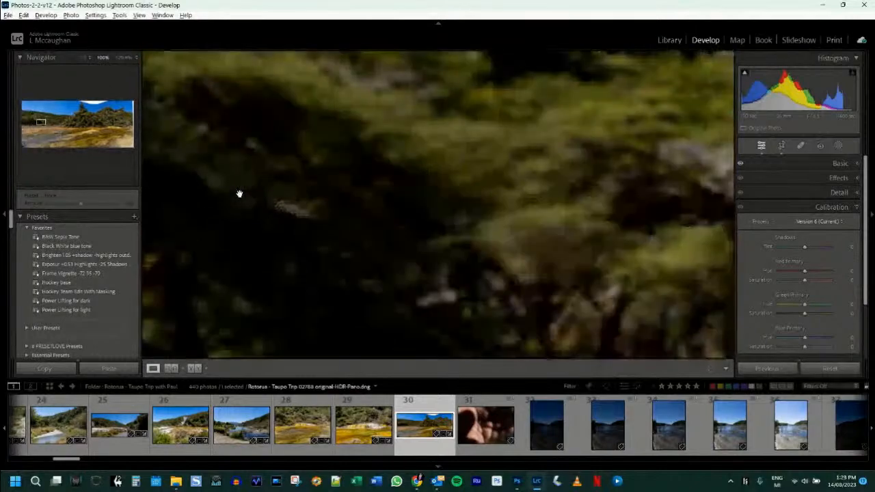
pyautogui.click(239, 195)
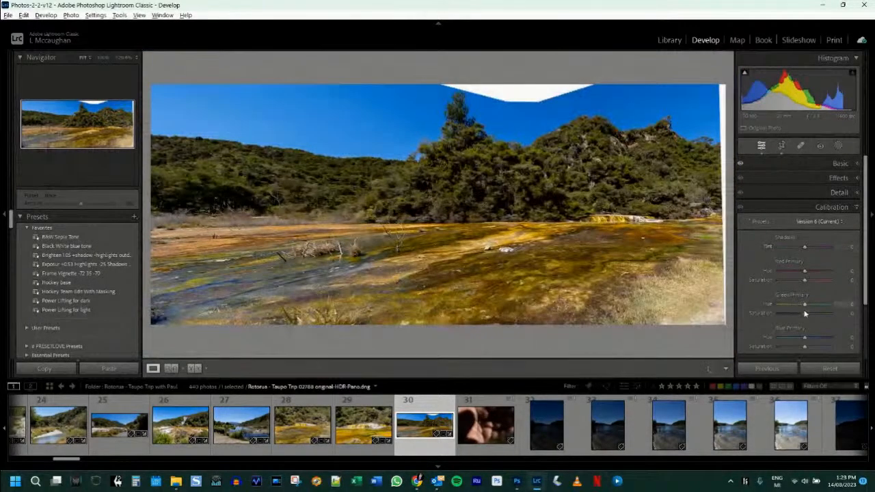
# Set the green primary saturation to +23, raise the red primary saturation, and set Texture to +14.
pyautogui.moveTo(805, 314); pyautogui.dragTo(810, 312)
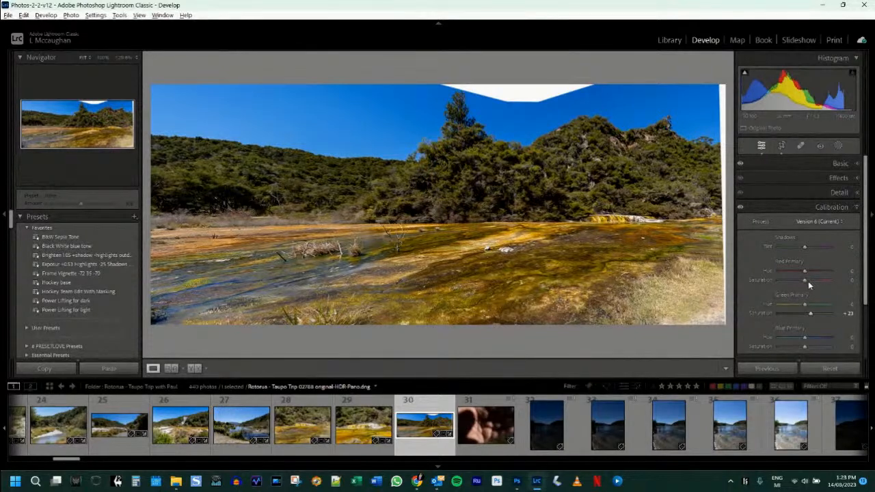
pyautogui.moveTo(808, 281); pyautogui.dragTo(818, 294)
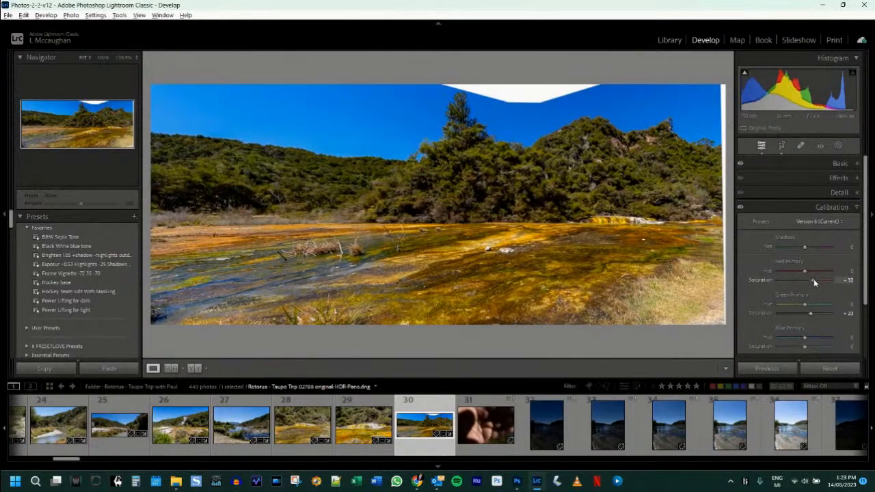
pyautogui.moveTo(812, 286); pyautogui.dragTo(810, 287)
pyautogui.click(796, 164)
pyautogui.moveTo(809, 332); pyautogui.dragTo(810, 335)
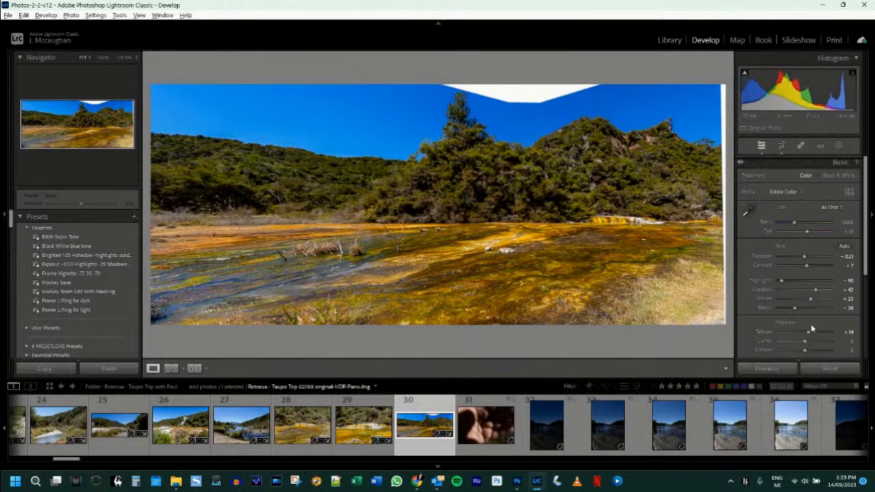
# Send the panorama from the Library to Adobe Photoshop 2023 for editing and switch to Photoshop.
pyautogui.click(666, 39)
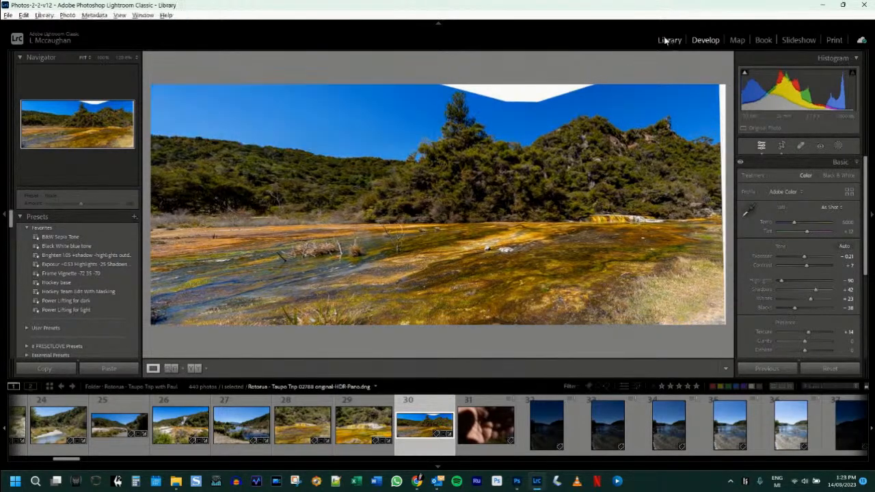
pyautogui.rightClick(473, 140)
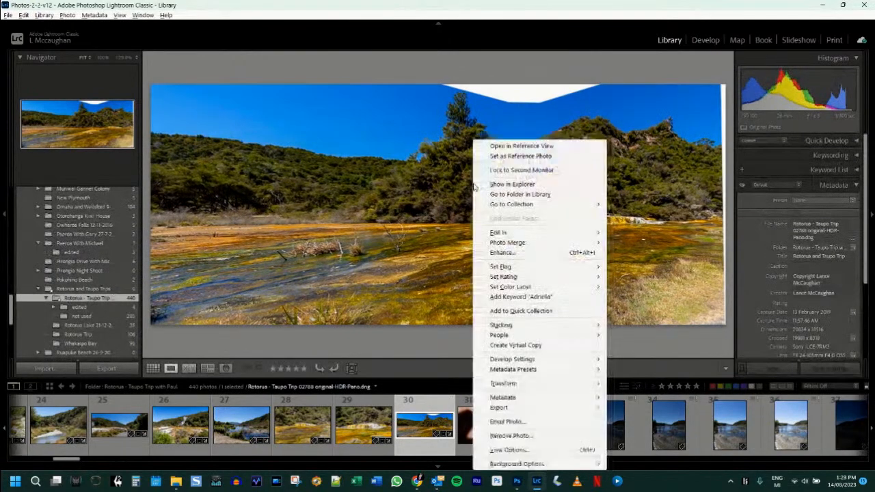
pyautogui.moveTo(498, 233)
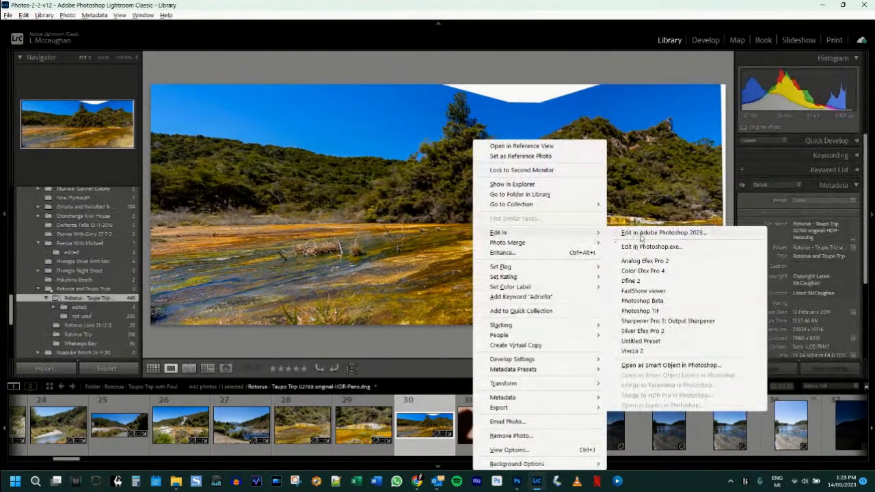
pyautogui.click(641, 233)
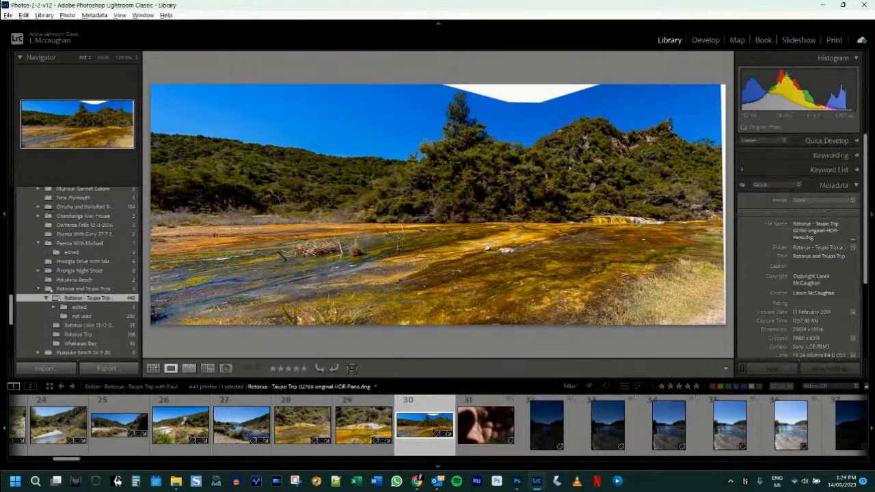
pyautogui.click(518, 482)
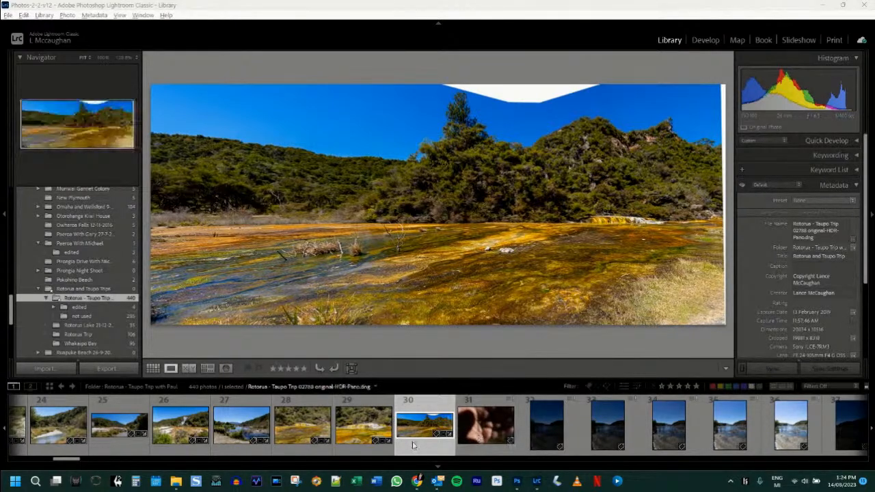
pyautogui.moveTo(516, 483)
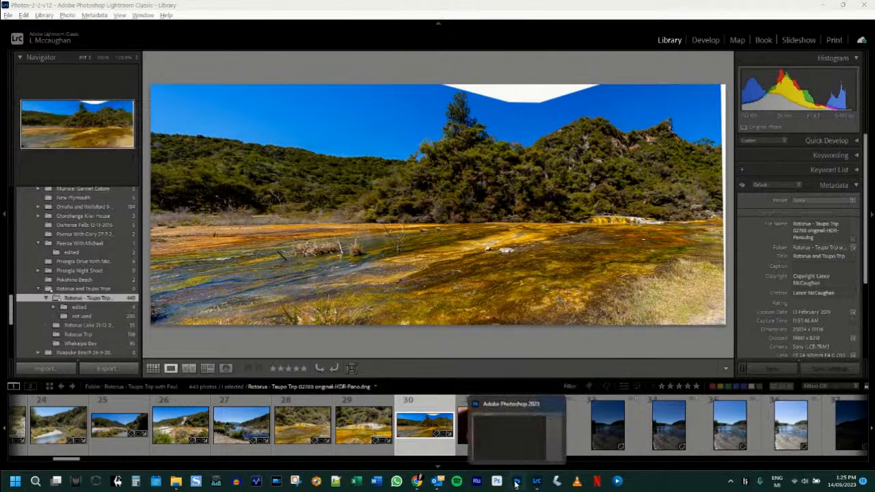
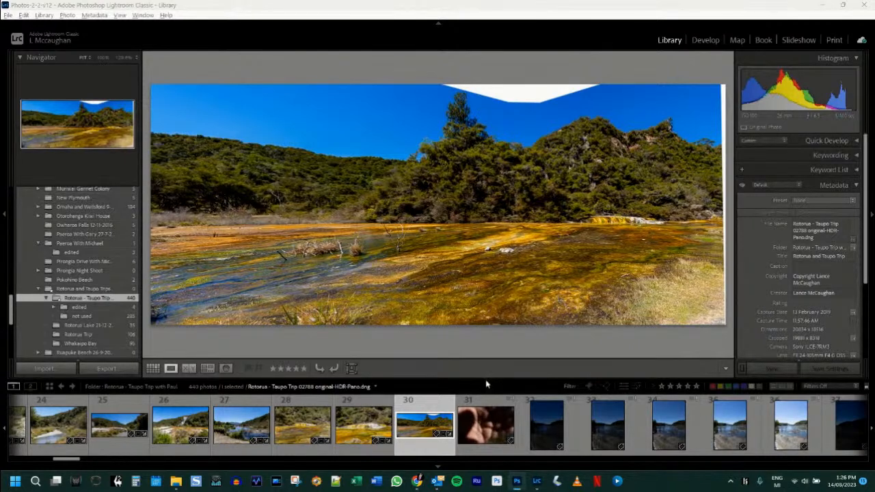
pyautogui.moveTo(521, 473)
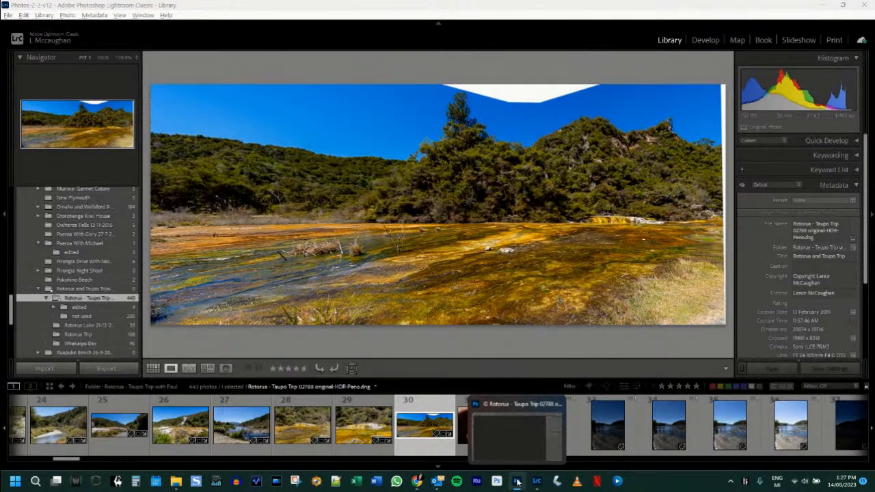
pyautogui.click(517, 482)
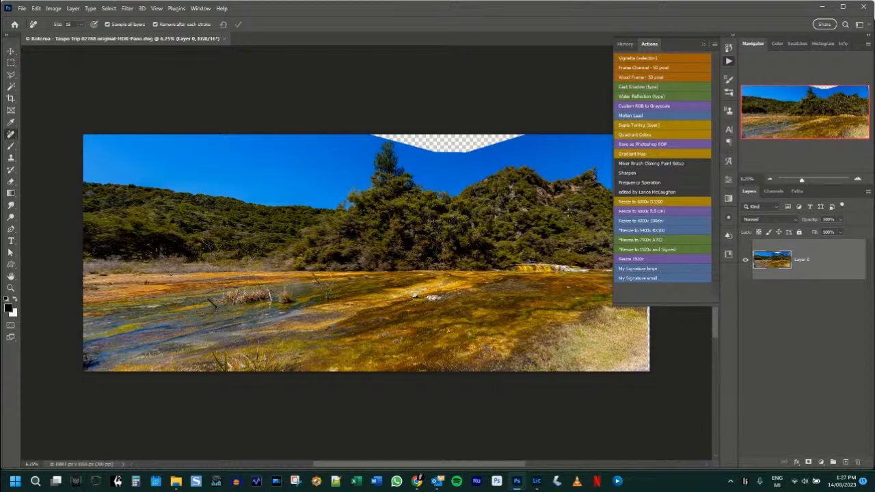
# Resize the panorama to a width of 10000 pixels with proportions kept and fit it to the window.
pyautogui.hotkey('ctrl', 'alt', 'i')
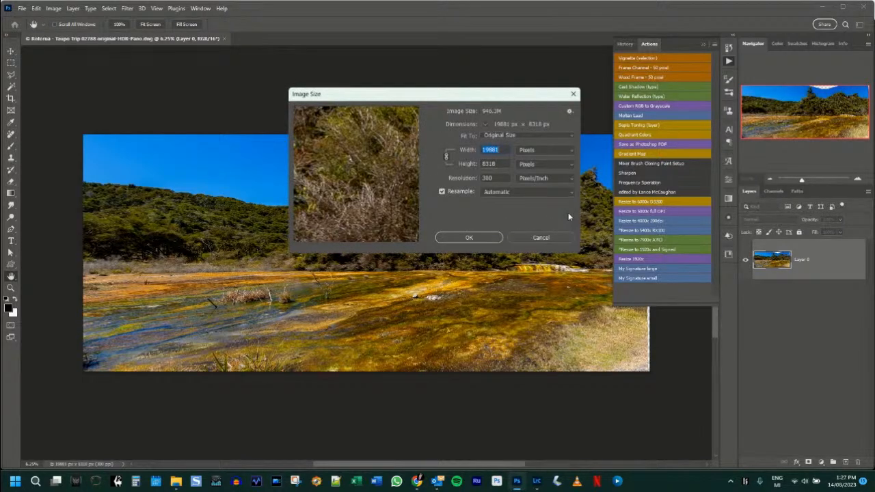
pyautogui.click(487, 149)
pyautogui.doubleClick(486, 149)
pyautogui.write('10881')
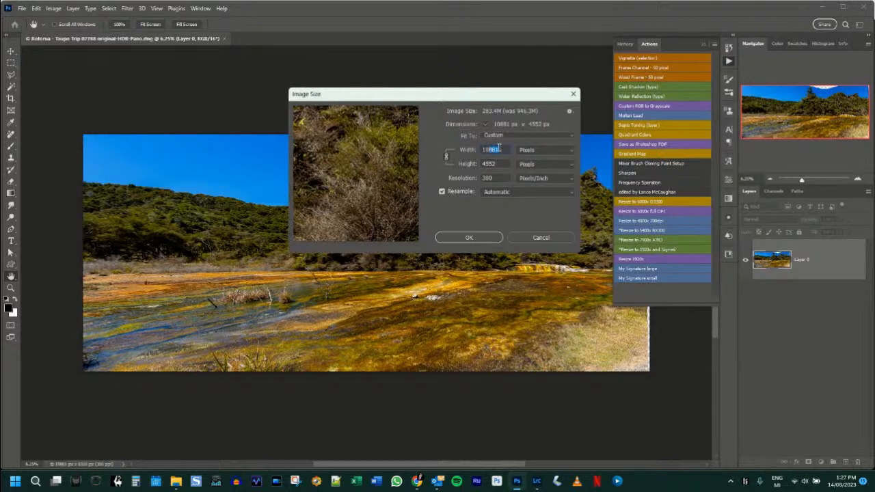
pyautogui.write('108000')
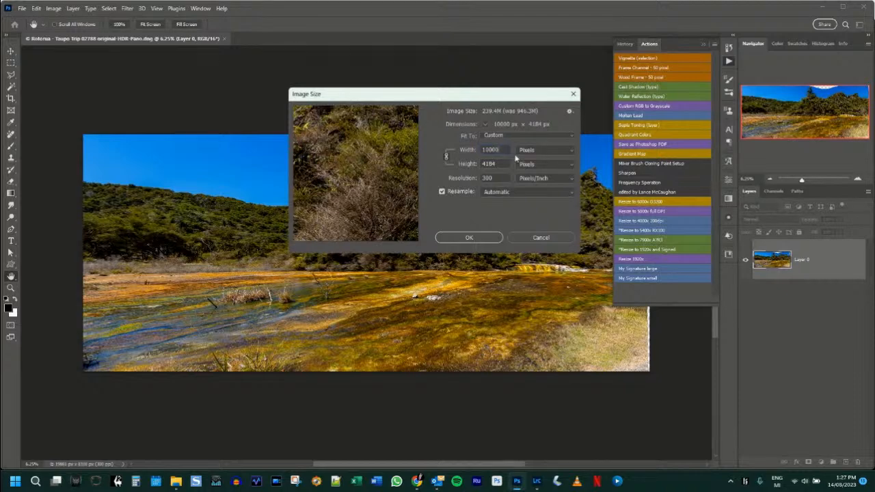
pyautogui.click(469, 237)
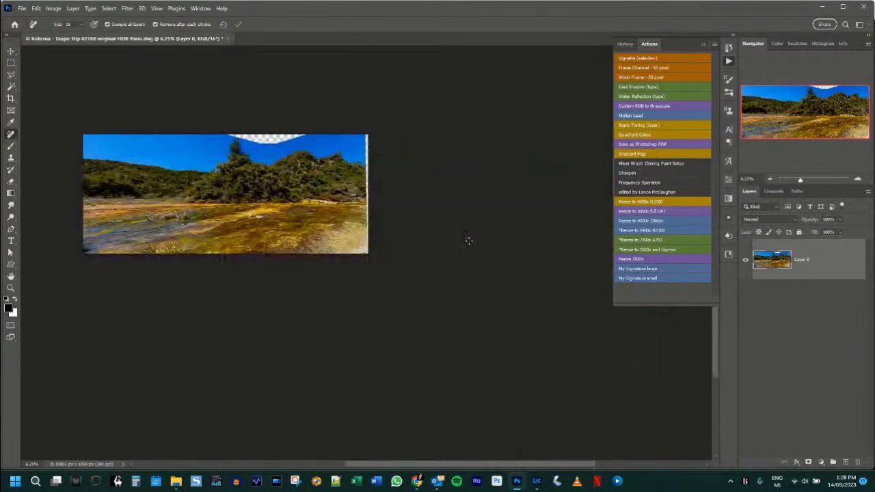
pyautogui.hotkey('ctrl', '0')
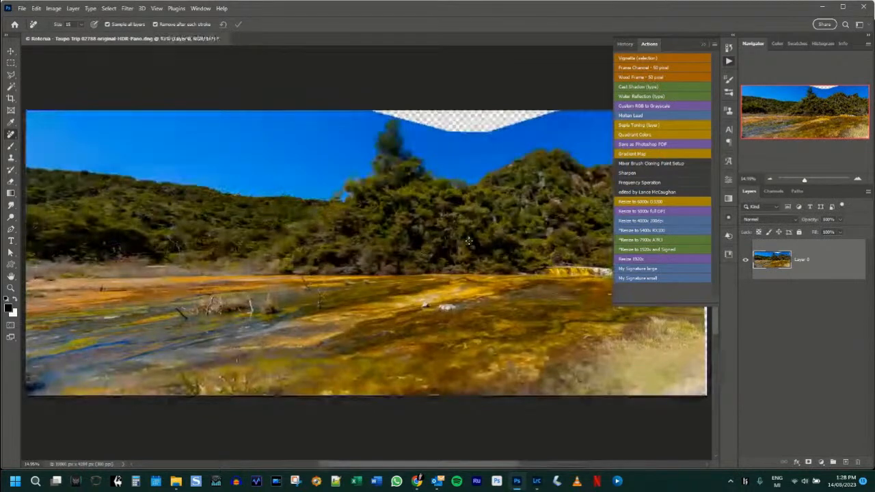
# Save the resized panorama as "Rotorua - Taupo Trip 02788 original-HDR-Pano-Edit.psd" in the edited folder with layers kept.
pyautogui.hotkey('ctrl', 'alt', 's')
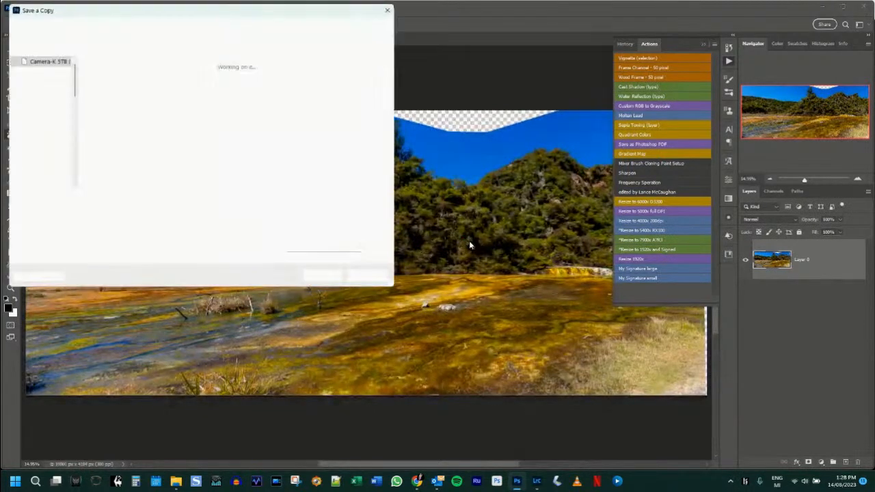
pyautogui.press('End')
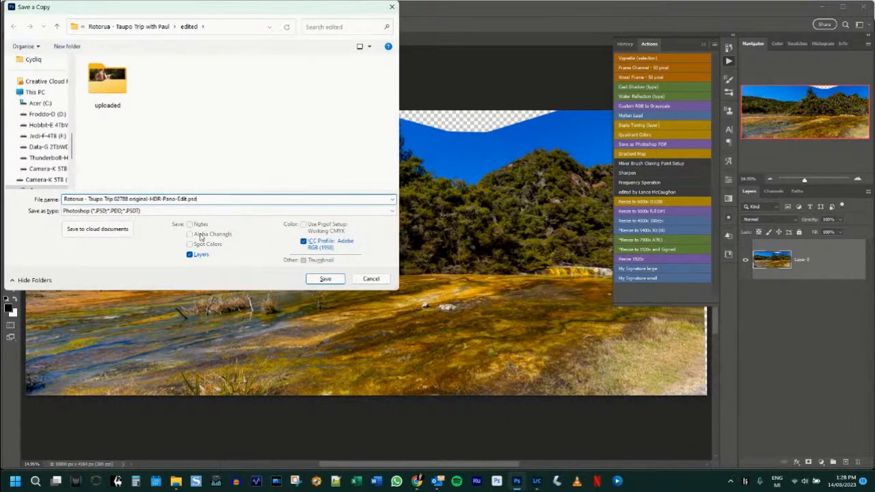
pyautogui.click(325, 279)
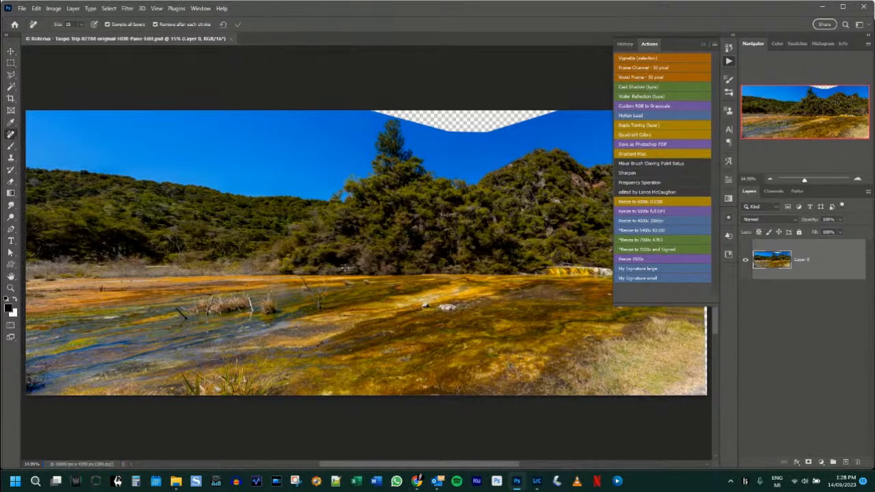
# Synchronize the Rotorua - Taupo Trip folder in Lightroom Classic, importing new photos and scanning for metadata updates, and return to Photoshop.
pyautogui.click(536, 481)
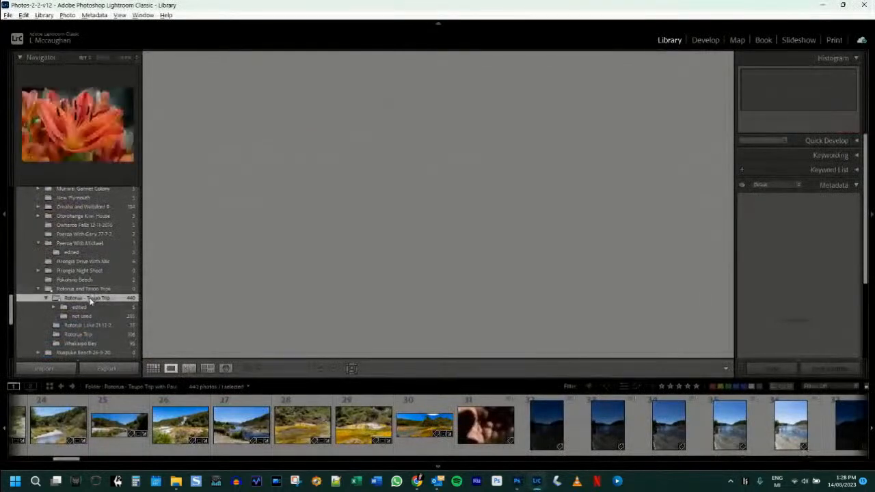
pyautogui.rightClick(89, 298)
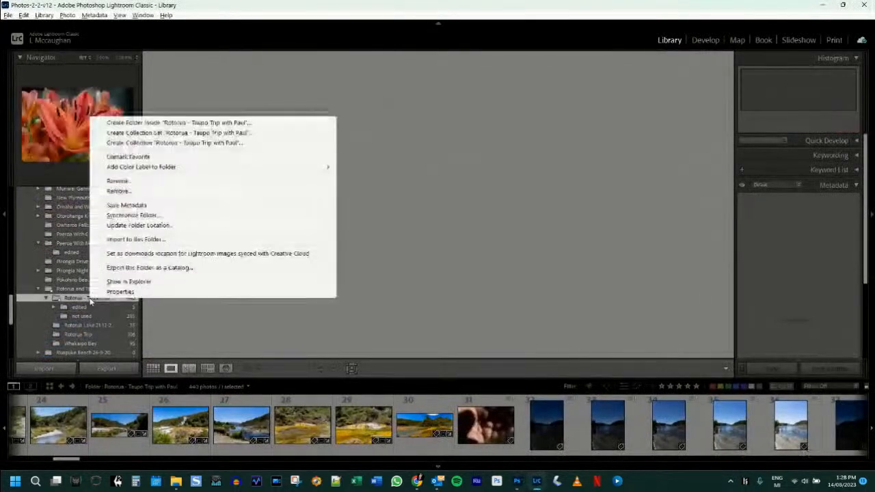
pyautogui.click(134, 215)
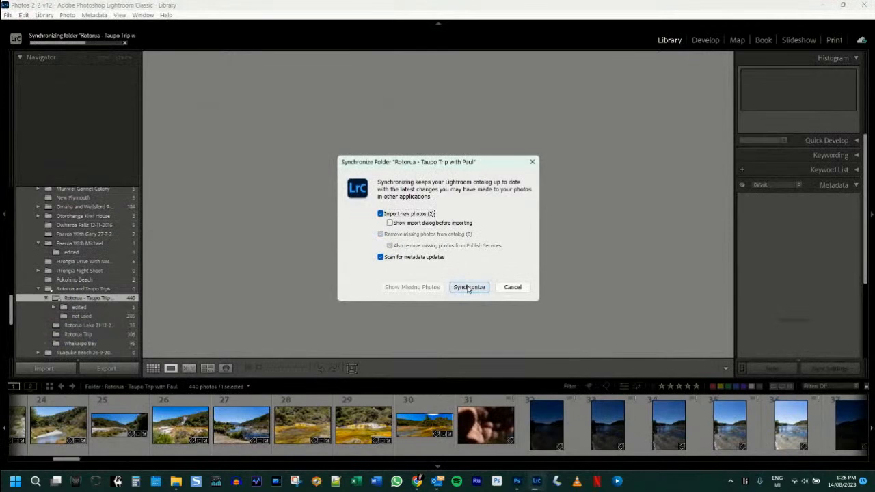
pyautogui.click(469, 287)
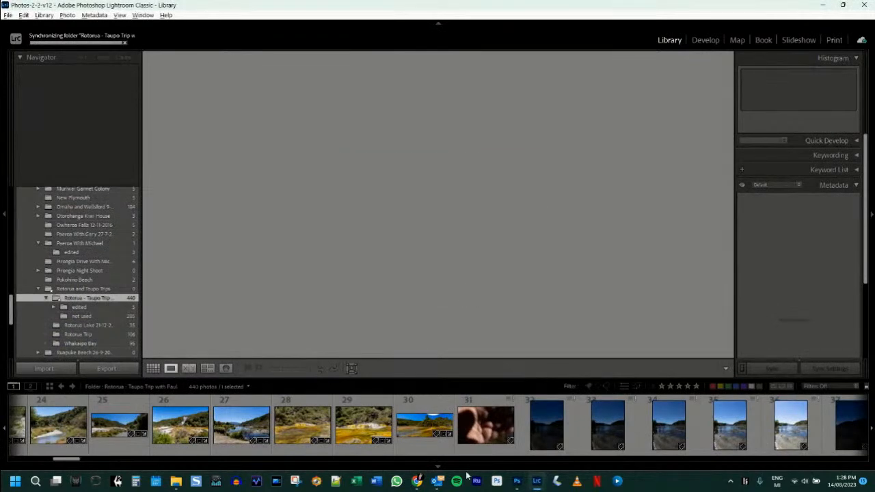
pyautogui.click(517, 480)
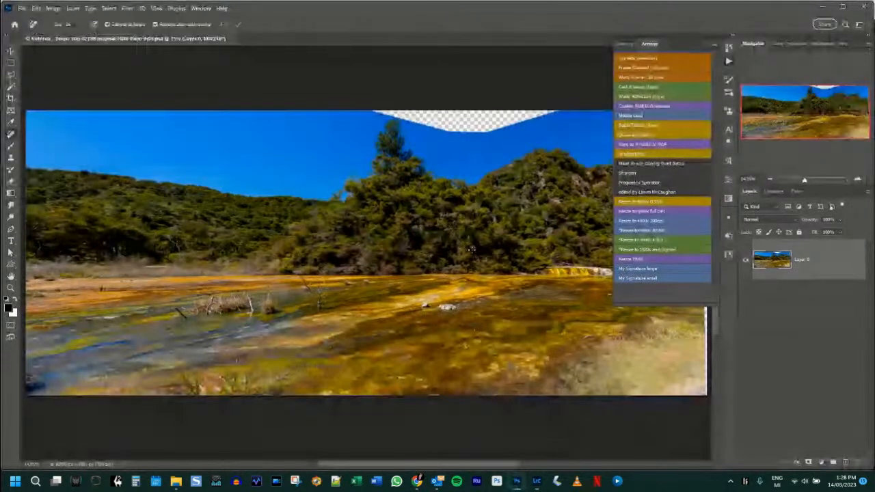
# Check the metadata scan in Lightroom Classic, return to Photoshop, and collapse the Actions panel.
pyautogui.scroll(5, 472, 250)
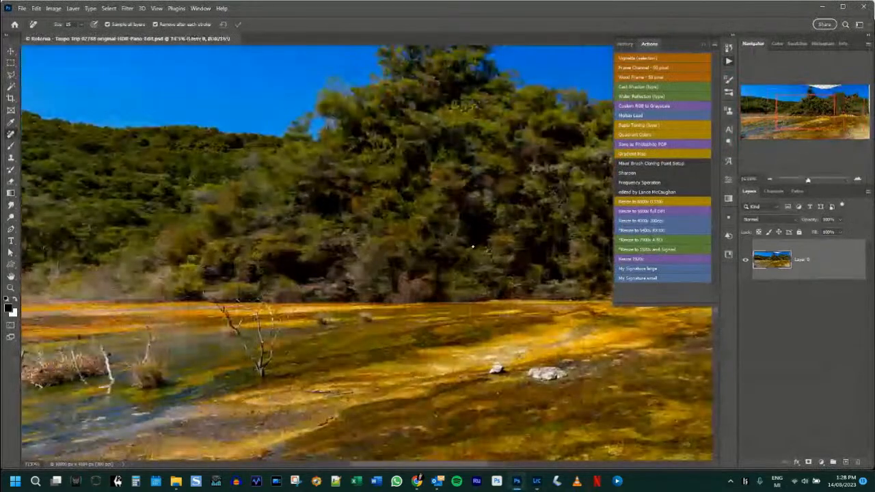
pyautogui.scroll(4, 451, 244)
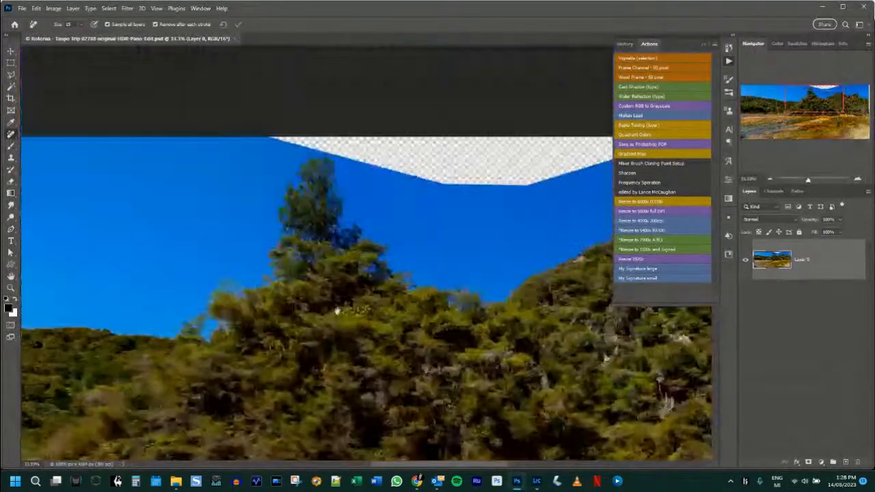
pyautogui.scroll(1, 327, 306)
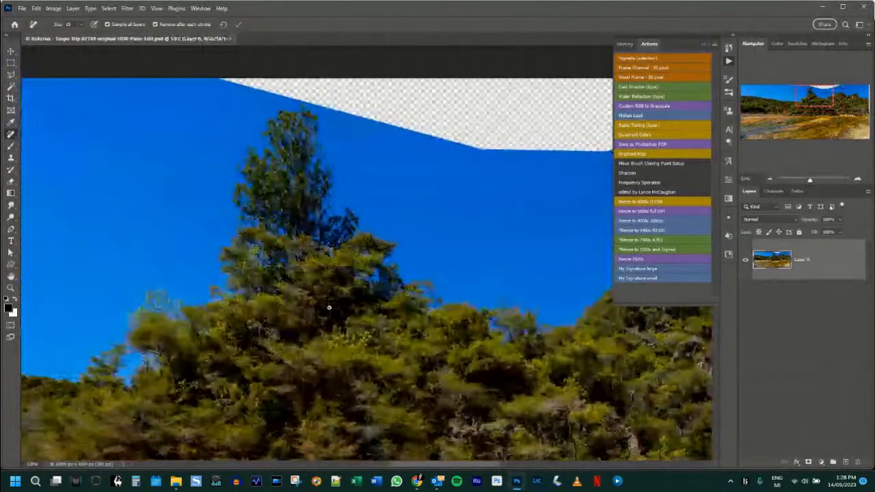
pyautogui.moveTo(307, 302); pyautogui.dragTo(234, 302)
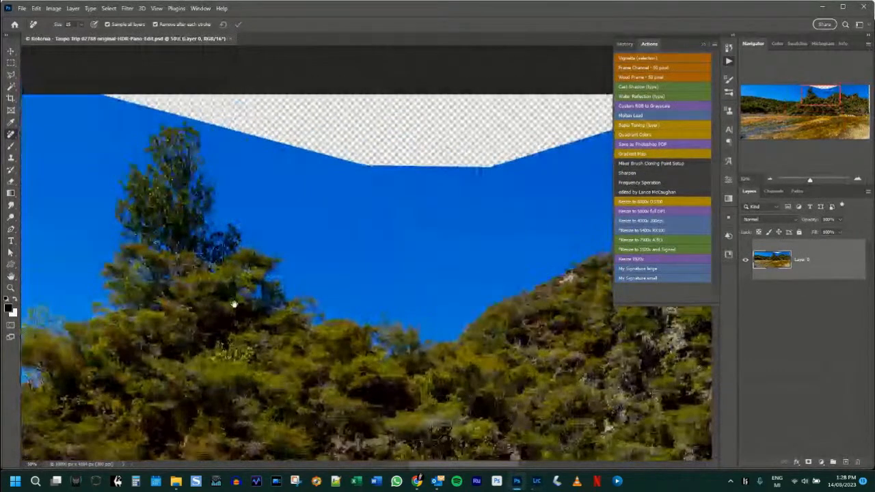
pyautogui.click(537, 481)
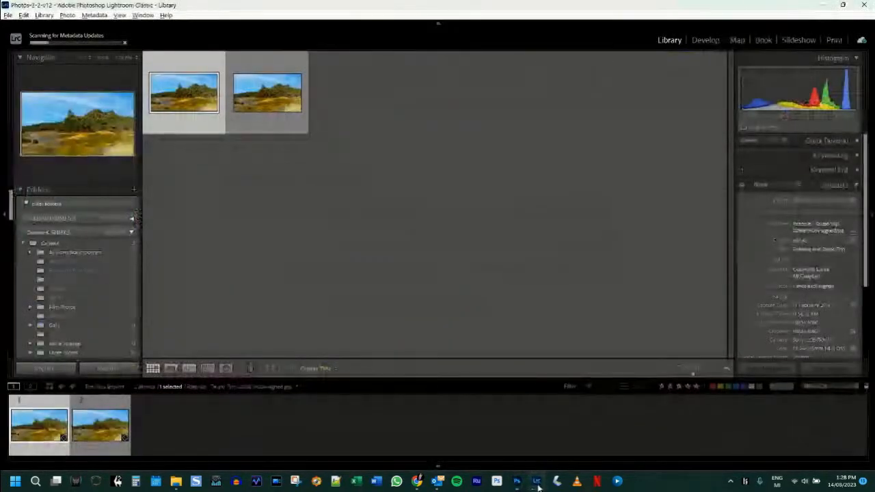
pyautogui.click(518, 482)
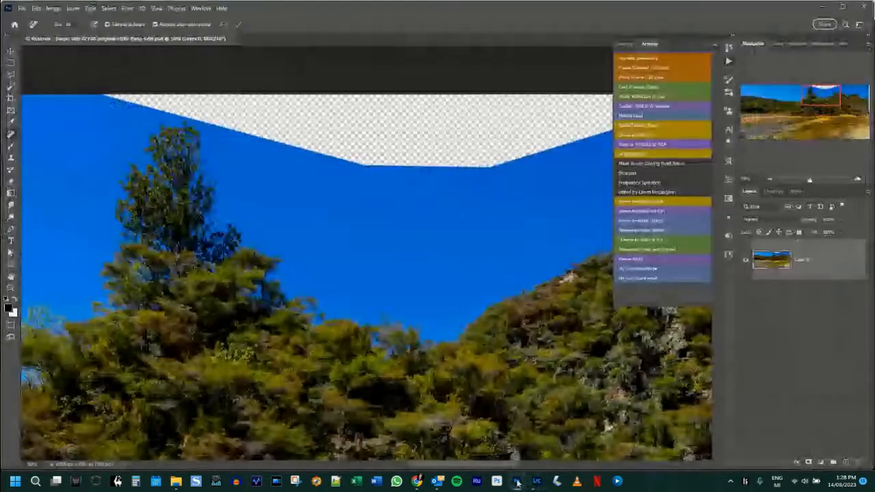
pyautogui.click(706, 47)
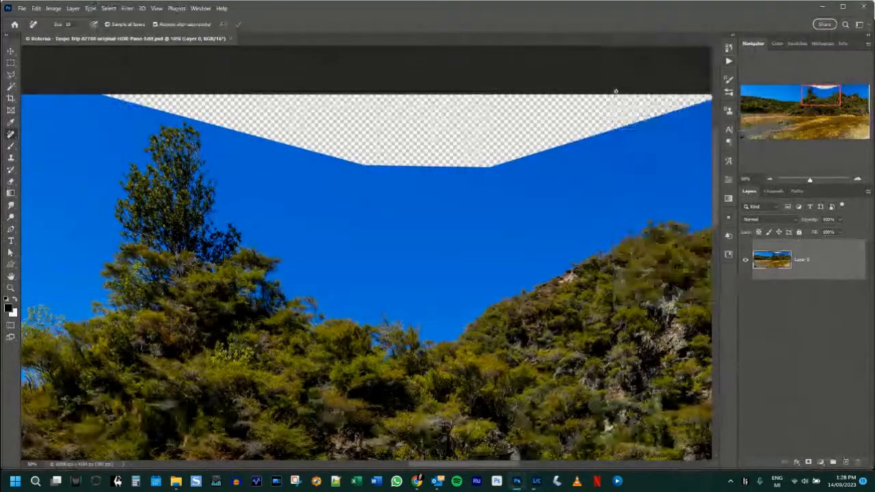
# Outline the transparent sky gap with the Polygonal Lasso, slightly overlapping the blue sky, and fill it using Delete and Fill Selection.
pyautogui.moveTo(453, 215); pyautogui.dragTo(411, 236)
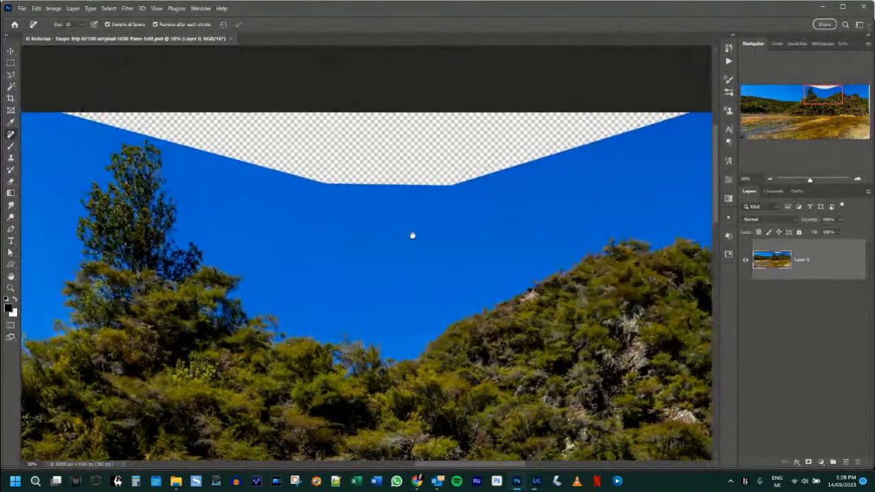
pyautogui.click(10, 75)
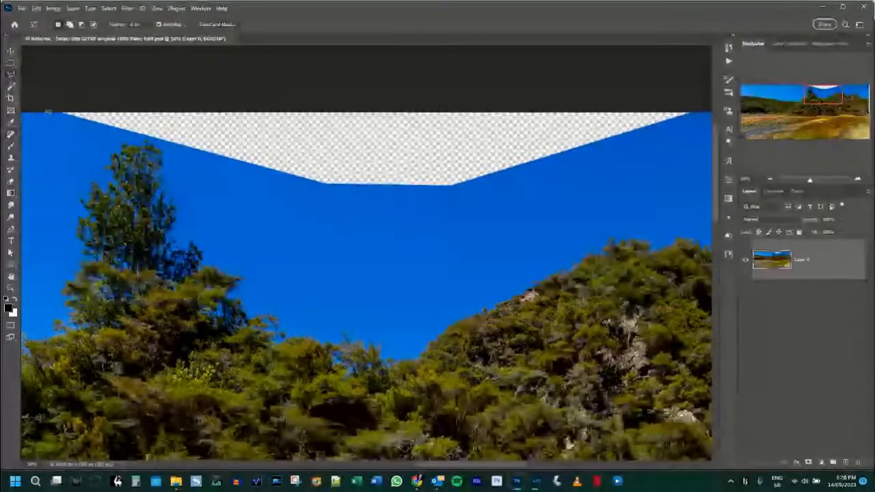
pyautogui.click(53, 104)
pyautogui.click(57, 115)
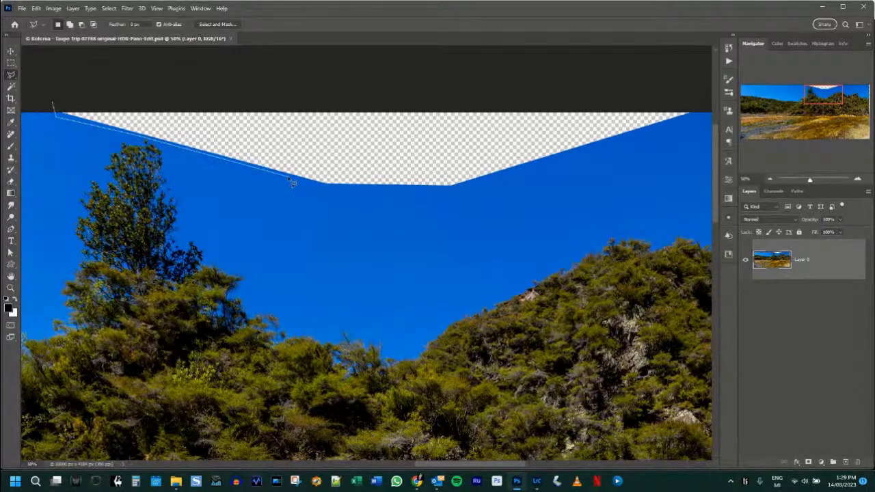
pyautogui.click(348, 192)
pyautogui.click(461, 192)
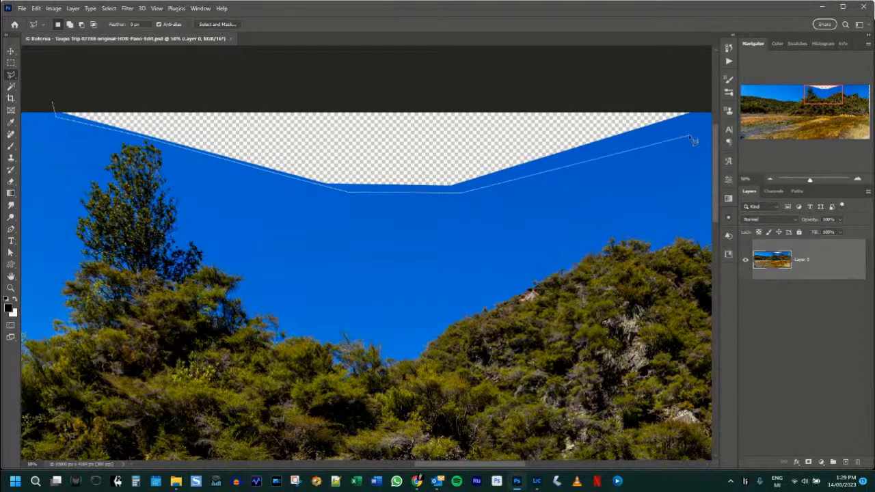
pyautogui.click(673, 128)
pyautogui.click(704, 111)
pyautogui.doubleClick(162, 94)
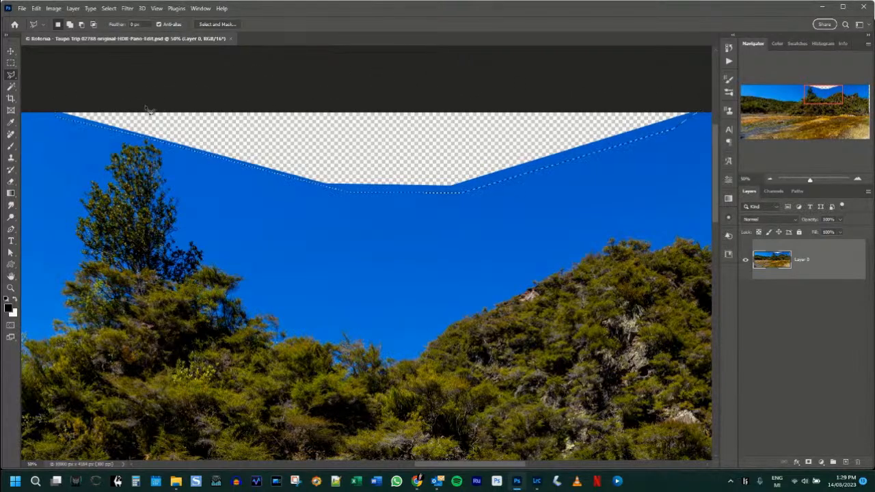
pyautogui.rightClick(196, 138)
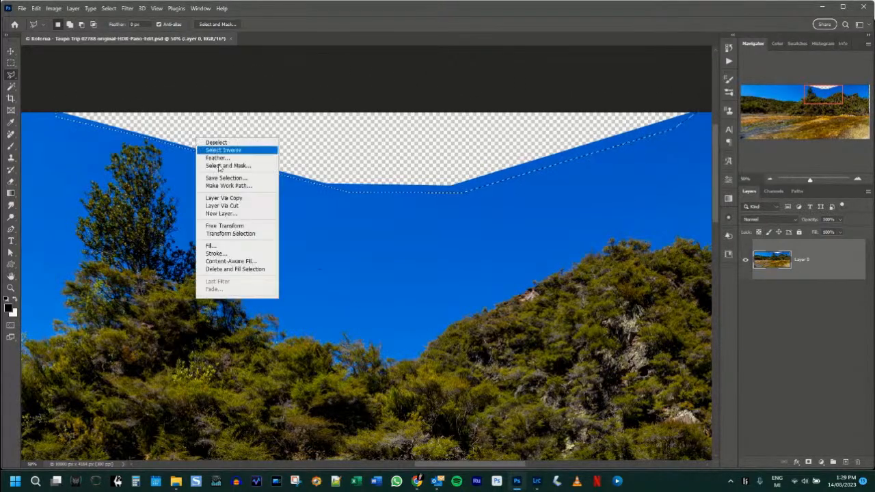
pyautogui.click(235, 269)
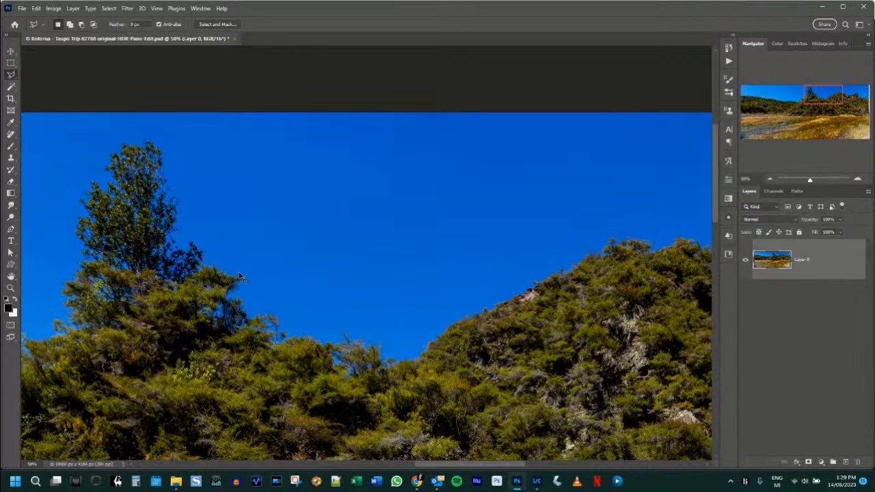
# Remove the small dark speck from the blue sky above the trees with the Remove Tool.
pyautogui.hotkey('ctrl', '+')
pyautogui.hotkey('ctrl', '+')
pyautogui.hotkey('ctrl', '+')
pyautogui.moveTo(162, 261); pyautogui.dragTo(306, 151)
pyautogui.scroll(-6, 449, 335)
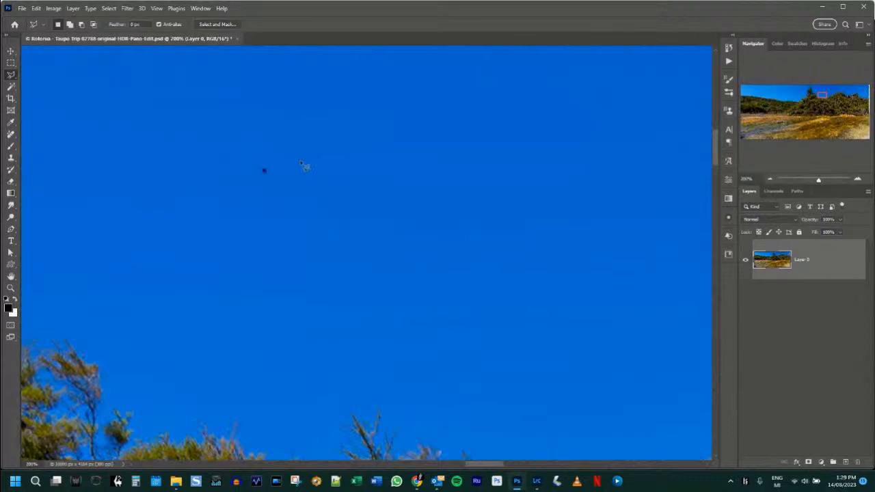
pyautogui.press('j')
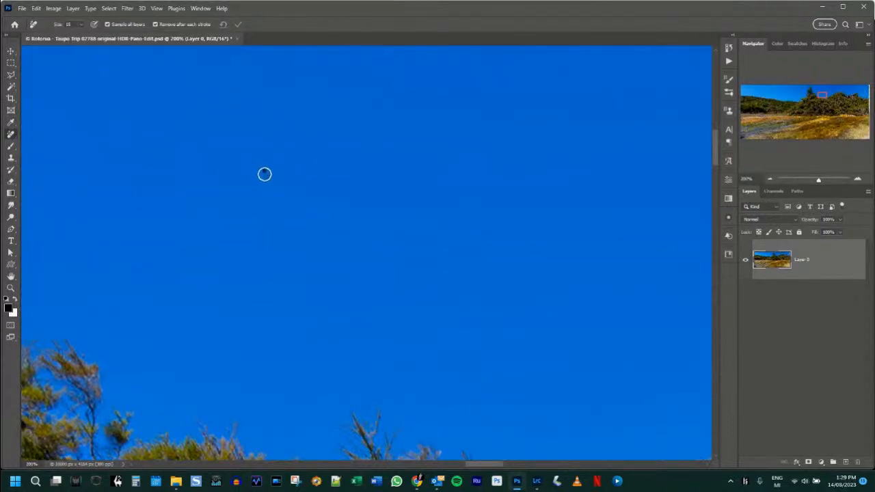
pyautogui.click(263, 171)
pyautogui.click(300, 151)
# Select the transparent strip along the panorama's right edge with the Polygonal Lasso and fill it using Delete and Fill Selection.
pyautogui.scroll(-3, 575, 259)
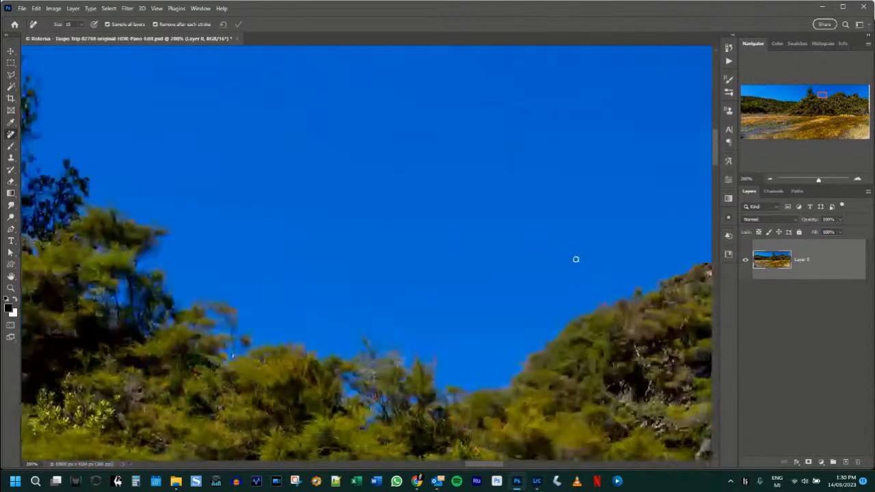
pyautogui.scroll(-2, 576, 259)
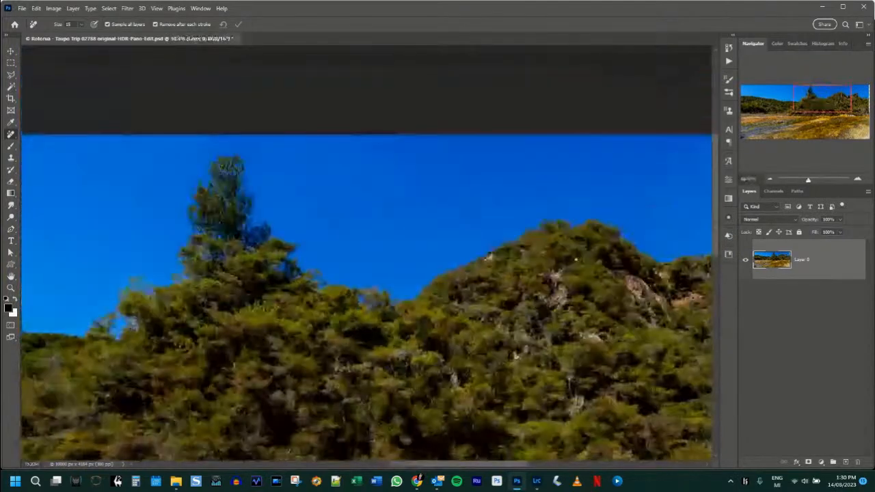
pyautogui.moveTo(575, 259); pyautogui.dragTo(250, 188)
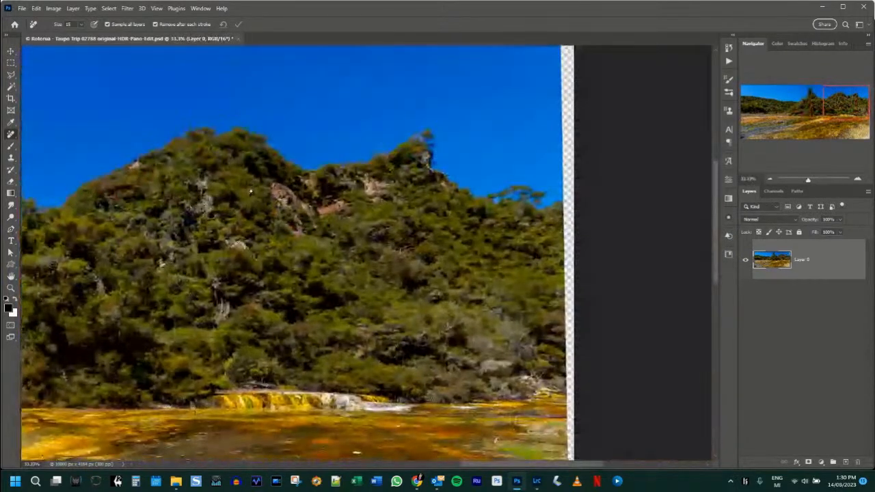
pyautogui.hotkey('ctrl', '-')
pyautogui.moveTo(393, 224); pyautogui.dragTo(400, 203)
pyautogui.hotkey('ctrl', '-')
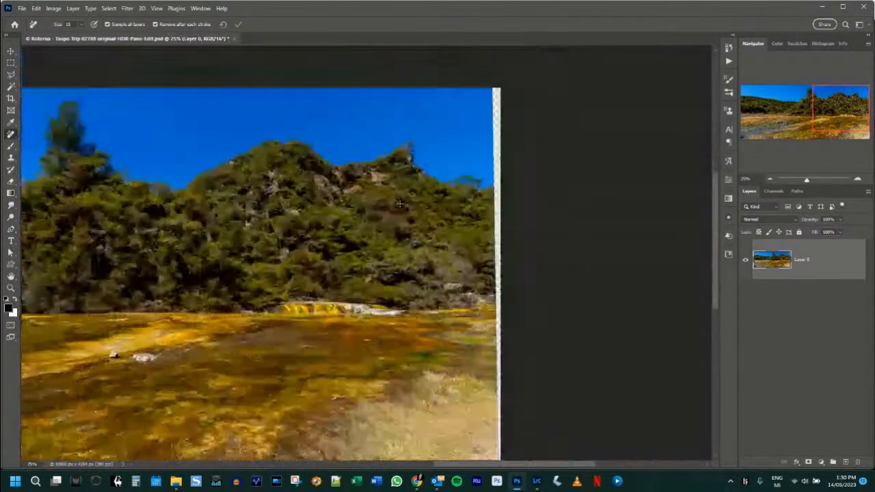
pyautogui.click(13, 76)
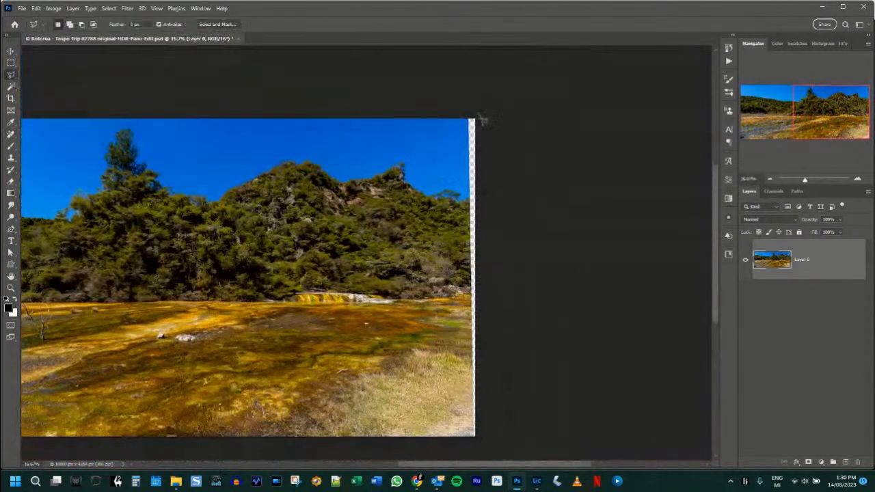
pyautogui.moveTo(470, 112)
pyautogui.mouseDown()
pyautogui.moveTo(464, 362)
pyautogui.moveTo(474, 427)
pyautogui.moveTo(456, 414)
pyautogui.moveTo(422, 445)
pyautogui.moveTo(504, 448)
pyautogui.moveTo(525, 258)
pyautogui.mouseUp()
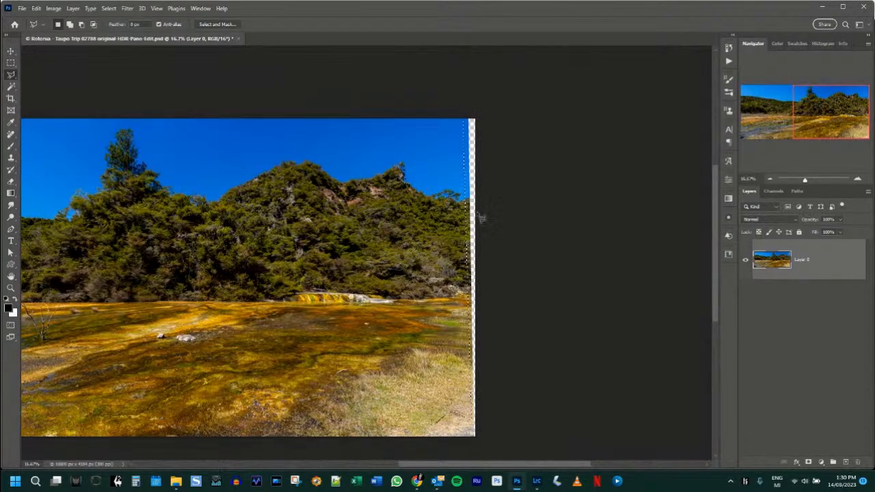
pyautogui.rightClick(473, 214)
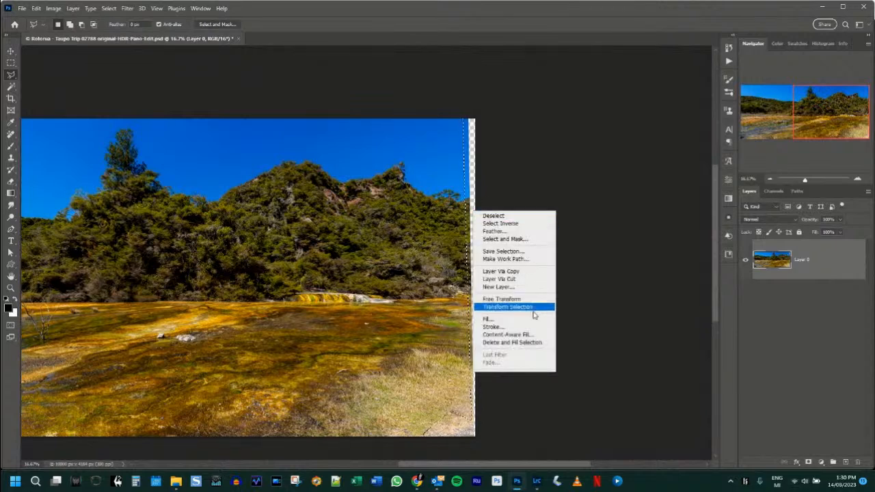
pyautogui.click(522, 342)
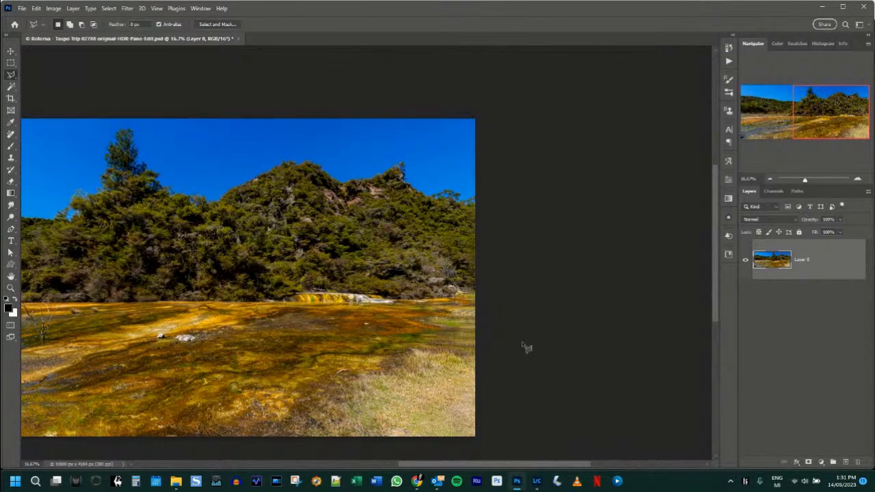
# Remove the distracting white specks from the orange ground below the terraces with the Remove Tool.
pyautogui.scroll(5, 369, 354)
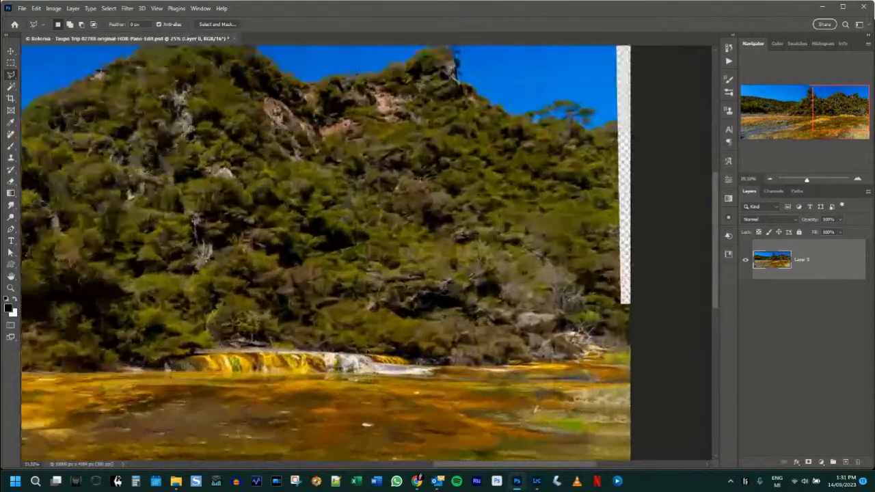
pyautogui.scroll(5, 372, 125)
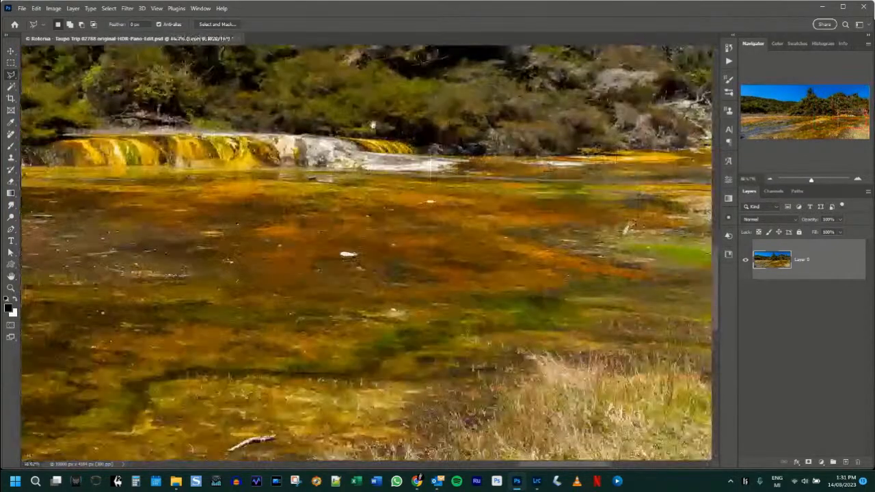
pyautogui.press('w')
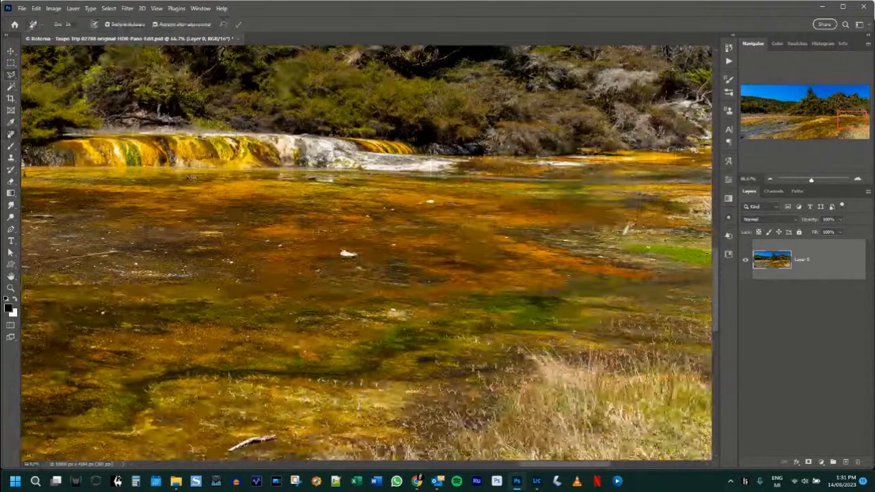
pyautogui.moveTo(358, 252); pyautogui.dragTo(341, 252)
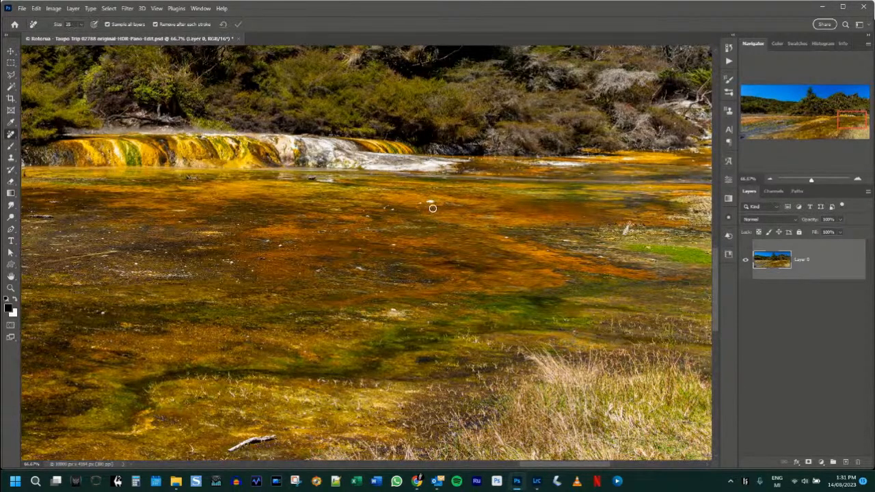
pyautogui.moveTo(429, 198); pyautogui.dragTo(420, 204)
pyautogui.click(505, 237)
# Inspect the foreground around the rocks, dead trees and shallow water for further distracting marks.
pyautogui.moveTo(524, 282); pyautogui.dragTo(615, 234)
pyautogui.moveTo(358, 290); pyautogui.dragTo(654, 232)
pyautogui.moveTo(317, 238); pyautogui.dragTo(124, 196)
pyautogui.moveTo(439, 231); pyautogui.dragTo(570, 272)
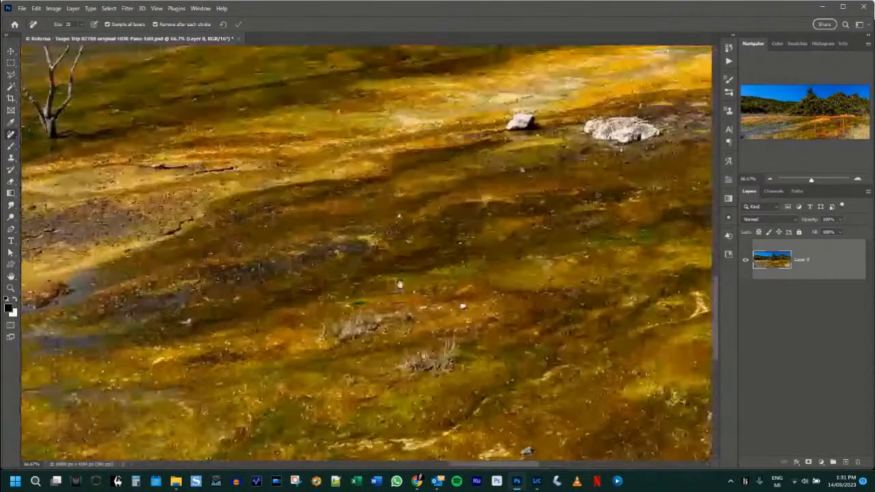
pyautogui.moveTo(341, 290); pyautogui.dragTo(534, 274)
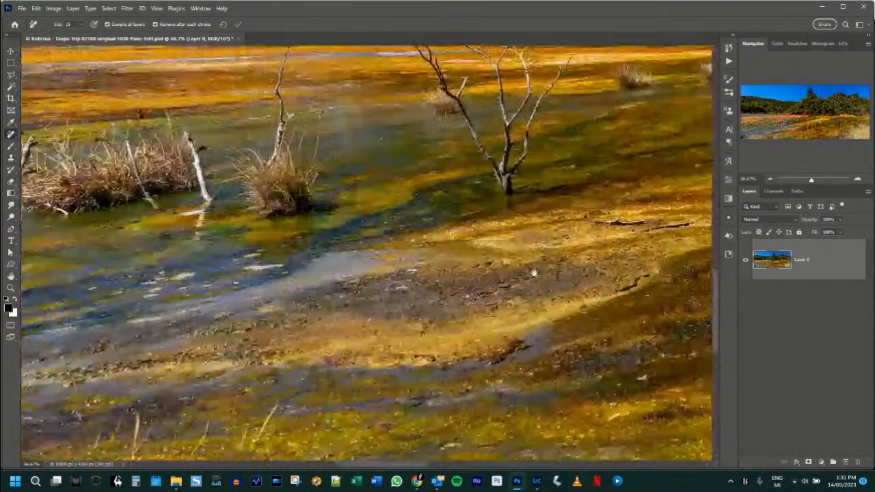
pyautogui.moveTo(297, 279); pyautogui.dragTo(459, 277)
pyautogui.moveTo(189, 263); pyautogui.dragTo(426, 270)
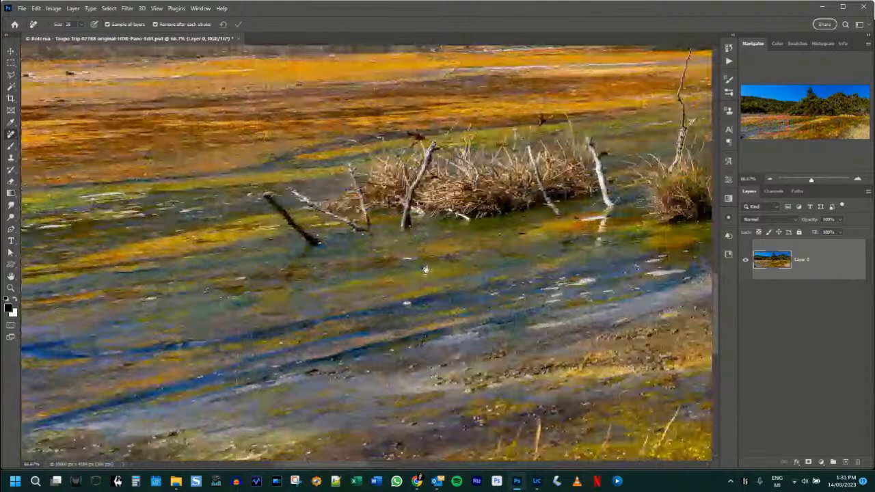
pyautogui.moveTo(171, 256); pyautogui.dragTo(420, 248)
pyautogui.moveTo(668, 267); pyautogui.dragTo(278, 235)
pyautogui.moveTo(604, 227); pyautogui.dragTo(171, 244)
pyautogui.moveTo(683, 232); pyautogui.dragTo(388, 237)
pyautogui.moveTo(572, 236); pyautogui.dragTo(390, 237)
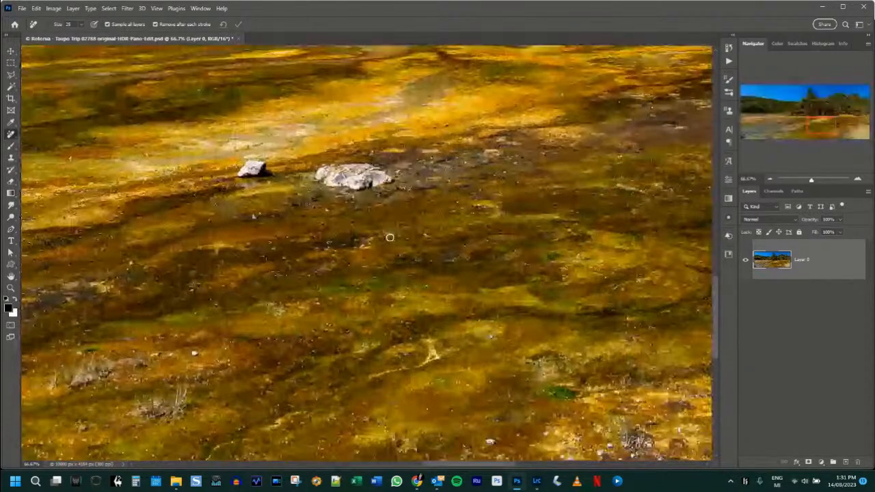
# Remove the bright white streak from the shallow water on the panorama's left side with the Remove Tool.
pyautogui.hotkey('ctrl', '0')
pyautogui.hotkey('ctrl', '+')
pyautogui.hotkey('ctrl', '+')
pyautogui.moveTo(402, 341); pyautogui.dragTo(604, 305)
pyautogui.moveTo(404, 319); pyautogui.dragTo(427, 325)
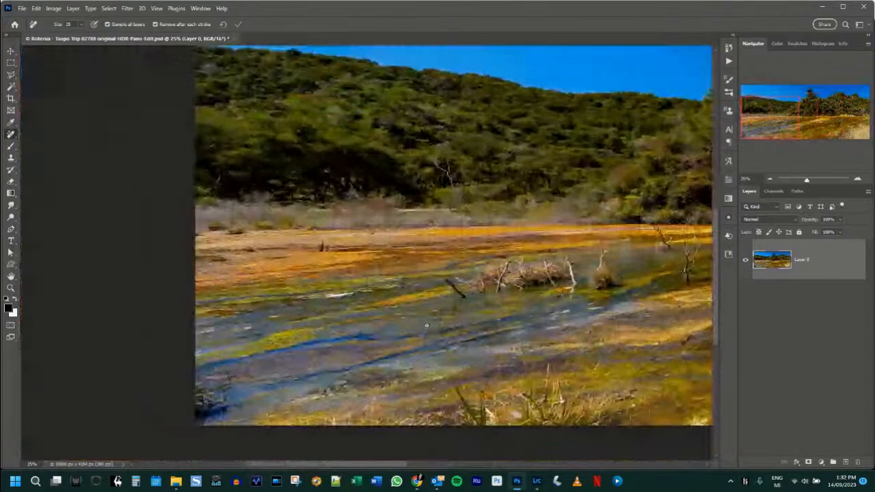
pyautogui.hotkey('ctrl', '+')
pyautogui.hotkey('ctrl', '+')
pyautogui.hotkey('ctrl', '+')
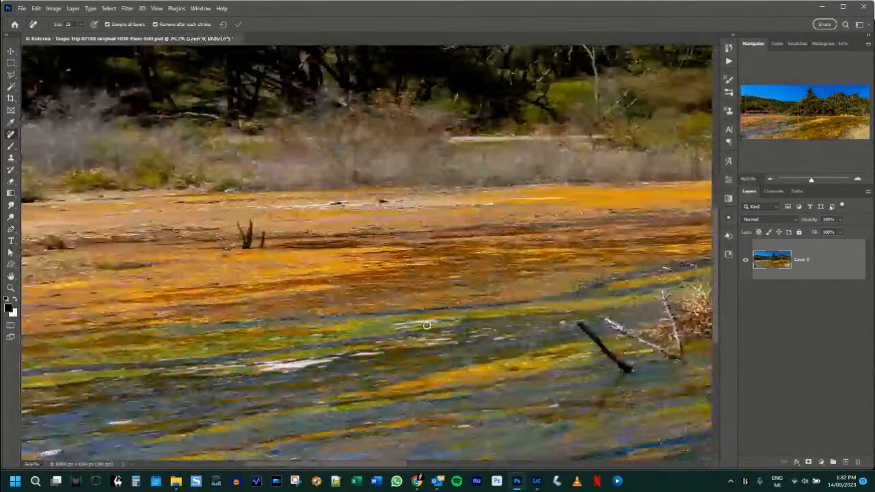
pyautogui.hotkey('ctrl', '+')
pyautogui.scroll(-2, 381, 307)
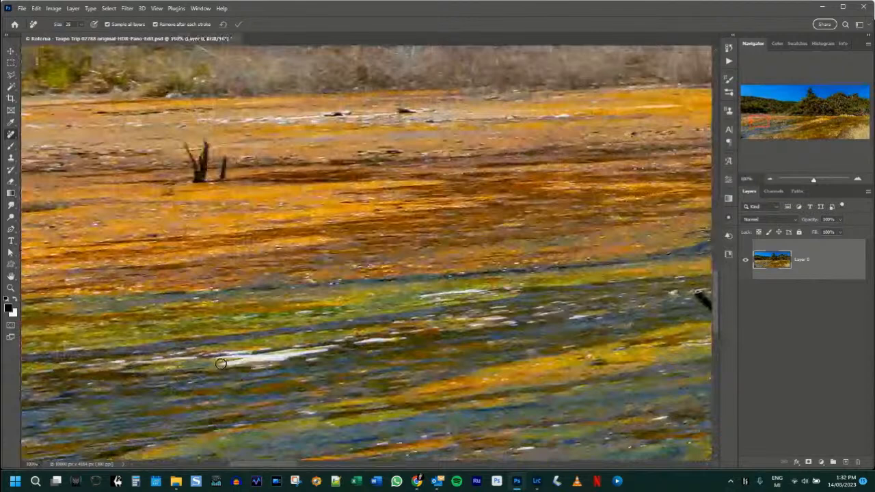
pyautogui.moveTo(216, 362)
pyautogui.mouseDown()
pyautogui.moveTo(329, 352)
pyautogui.moveTo(282, 357)
pyautogui.moveTo(290, 357)
pyautogui.mouseUp()
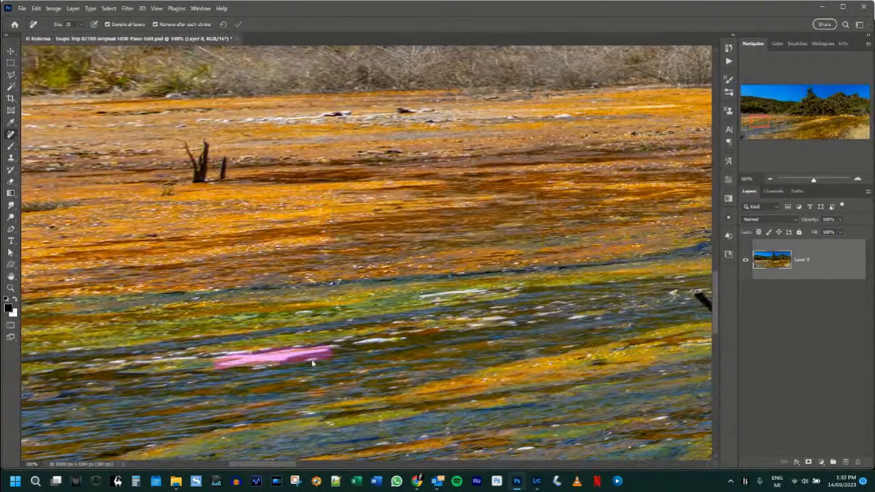
# Enlarge the Remove Tool brush to 80 and remove the dark twigs in the panorama's lower-left corner.
pyautogui.hotkey('ctrl', '0')
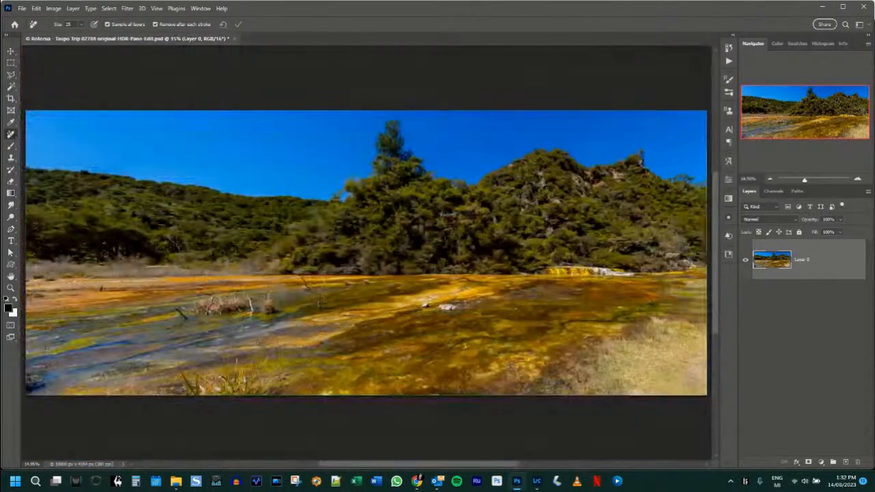
pyautogui.hotkey('ctrl', '+')
pyautogui.hotkey('ctrl', '+')
pyautogui.hotkey('ctrl', '+')
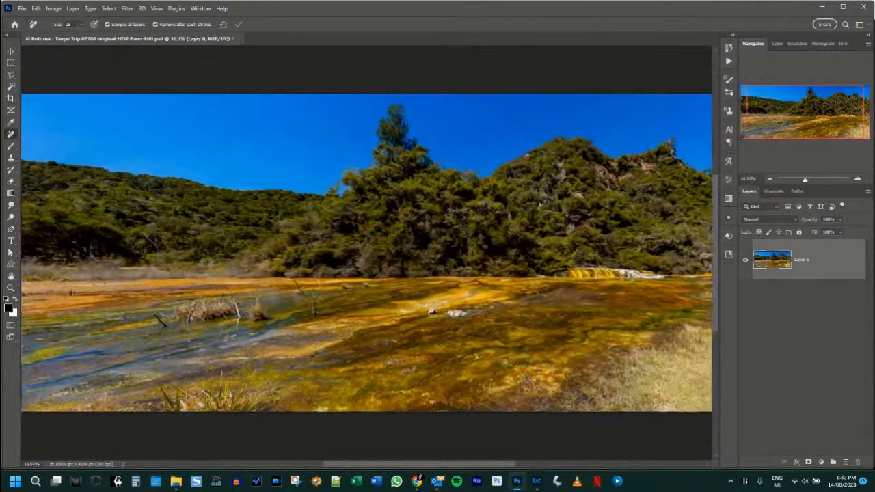
pyautogui.moveTo(141, 389); pyautogui.dragTo(372, 309)
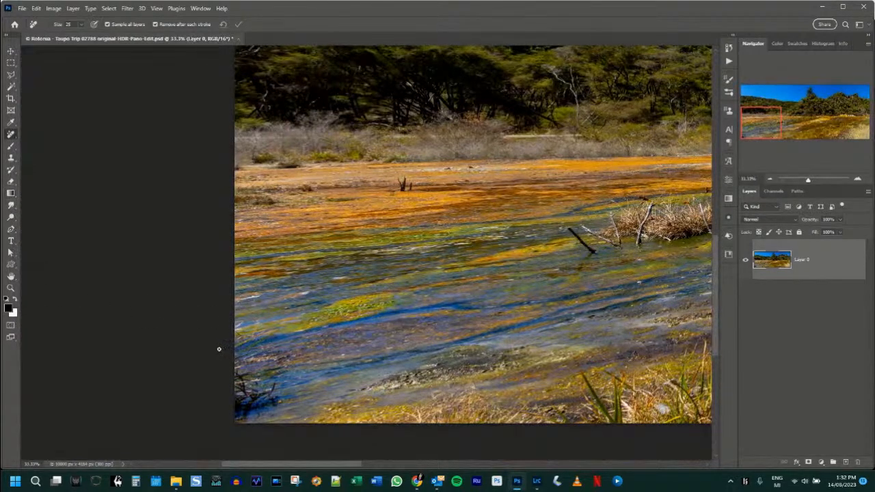
pyautogui.press(']')
pyautogui.press(']')
pyautogui.press(']')
pyautogui.press(']')
pyautogui.press(']')
pyautogui.press(']')
pyautogui.moveTo(237, 417)
pyautogui.mouseDown()
pyautogui.moveTo(274, 402)
pyautogui.moveTo(266, 395)
pyautogui.moveTo(233, 417)
pyautogui.moveTo(235, 372)
pyautogui.moveTo(240, 399)
pyautogui.moveTo(251, 387)
pyautogui.moveTo(243, 391)
pyautogui.moveTo(245, 381)
pyautogui.moveTo(261, 394)
pyautogui.moveTo(276, 385)
pyautogui.moveTo(232, 376)
pyautogui.moveTo(230, 363)
pyautogui.moveTo(262, 349)
pyautogui.moveTo(216, 361)
pyautogui.moveTo(269, 331)
pyautogui.moveTo(228, 342)
pyautogui.moveTo(247, 322)
pyautogui.moveTo(222, 423)
pyautogui.mouseUp()
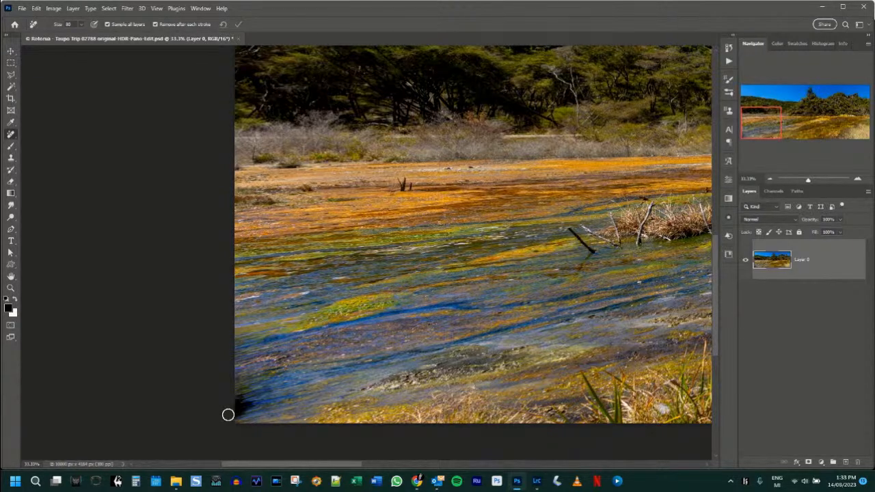
# Outline the dark remnant in the panorama's lower-left corner with the Polygonal Lasso and apply Delete and Fill Selection.
pyautogui.click(10, 75)
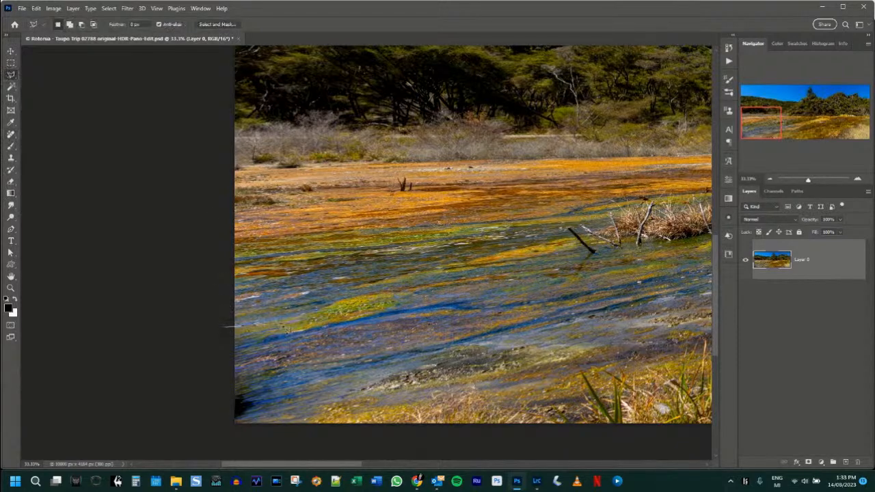
pyautogui.moveTo(280, 341)
pyautogui.mouseDown()
pyautogui.moveTo(296, 374)
pyautogui.moveTo(288, 385)
pyautogui.moveTo(302, 403)
pyautogui.moveTo(225, 435)
pyautogui.moveTo(211, 411)
pyautogui.moveTo(238, 396)
pyautogui.mouseUp()
pyautogui.rightClick(242, 395)
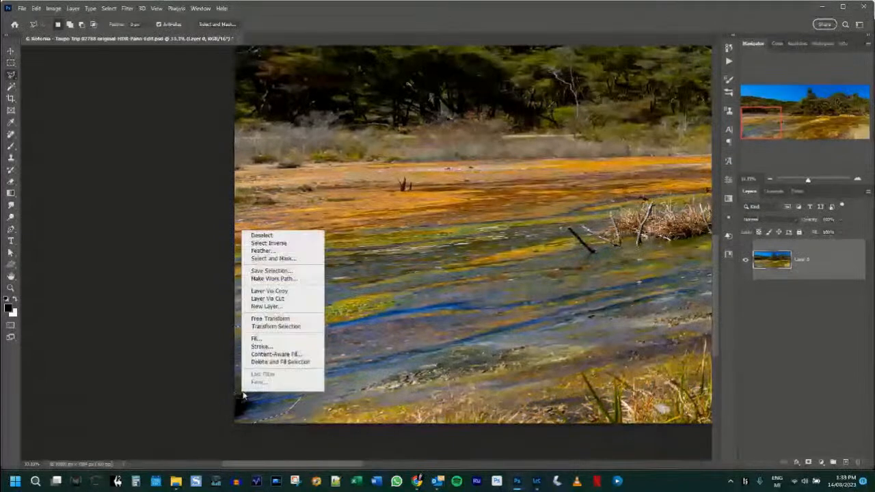
pyautogui.click(276, 362)
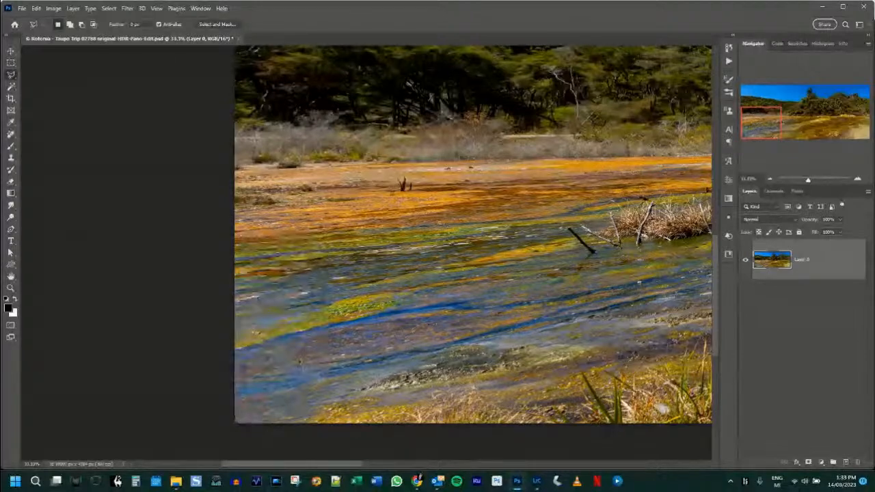
# Outline the small uneven patch in the water below the yellow-green algae with the Polygonal Lasso and apply Delete and Fill Selection.
pyautogui.scroll(2, 334, 349)
pyautogui.moveTo(289, 400); pyautogui.dragTo(337, 253)
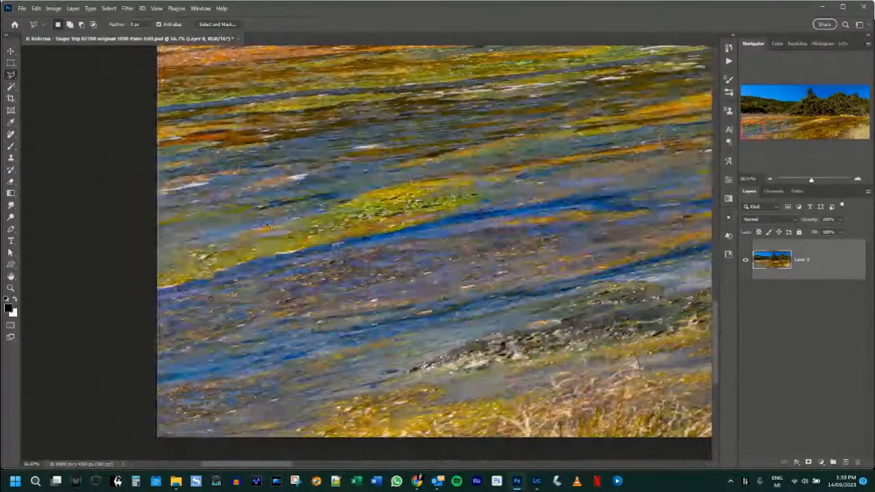
pyautogui.click(248, 269)
pyautogui.click(233, 299)
pyautogui.click(256, 304)
pyautogui.click(266, 292)
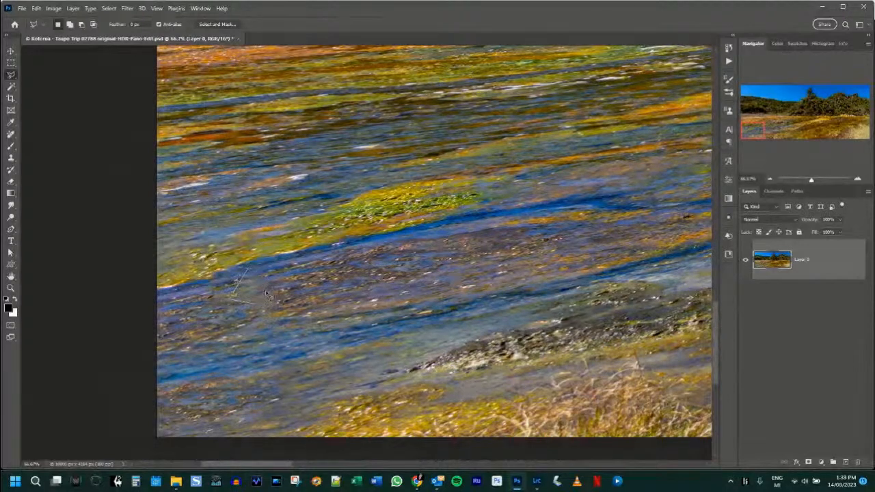
pyautogui.click(248, 270)
pyautogui.rightClick(250, 281)
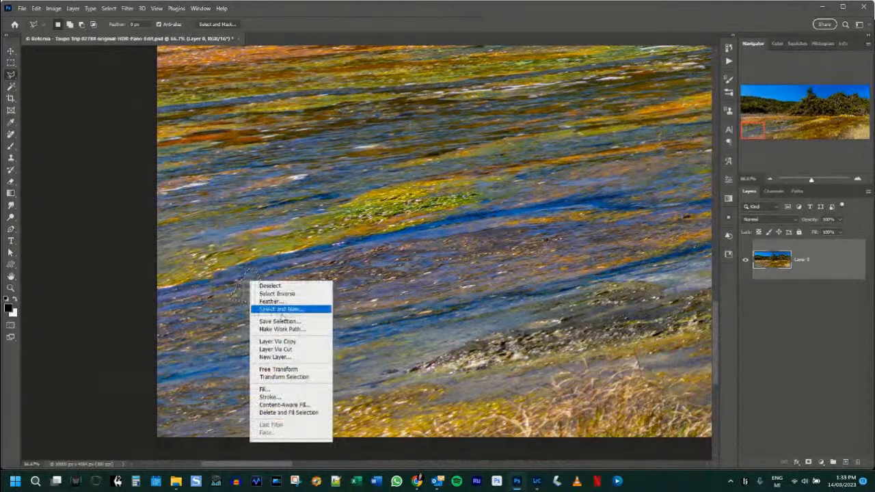
pyautogui.click(299, 413)
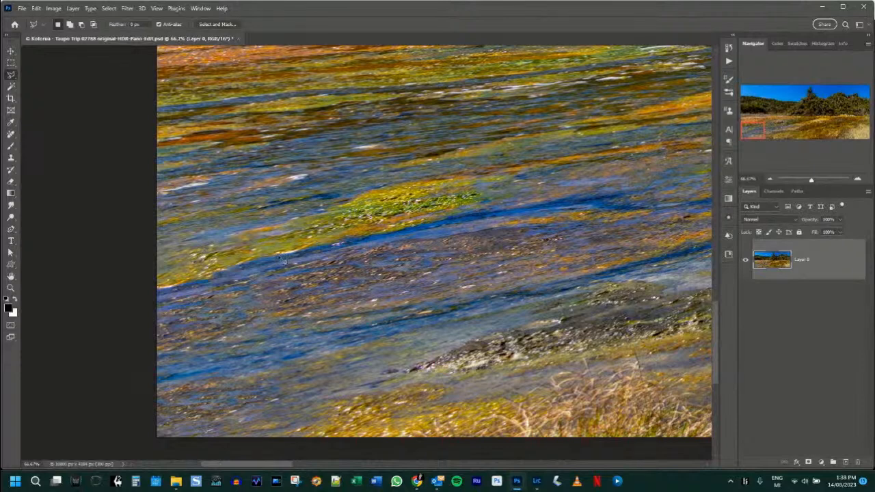
pyautogui.hotkey('ctrl', '0')
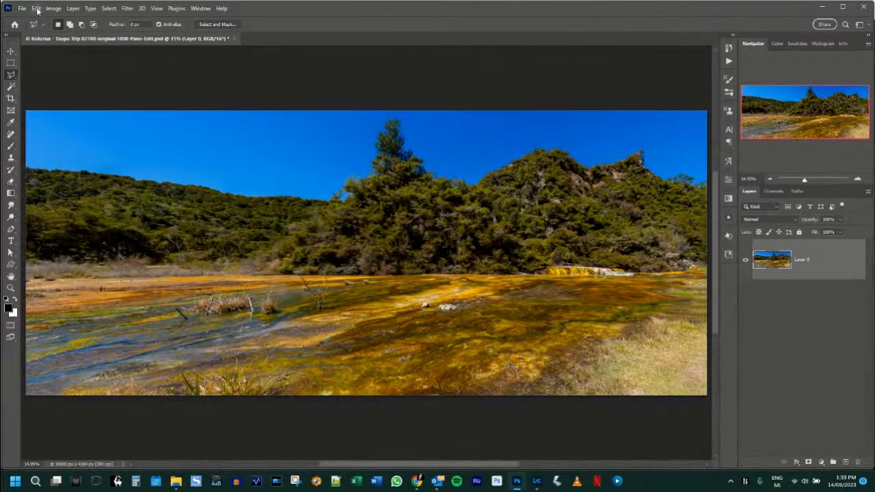
# Start Sky Replacement with the cloudy blue sky, set its Scale to 230 and reposition the clouds above the hills.
pyautogui.click(36, 8)
pyautogui.click(60, 257)
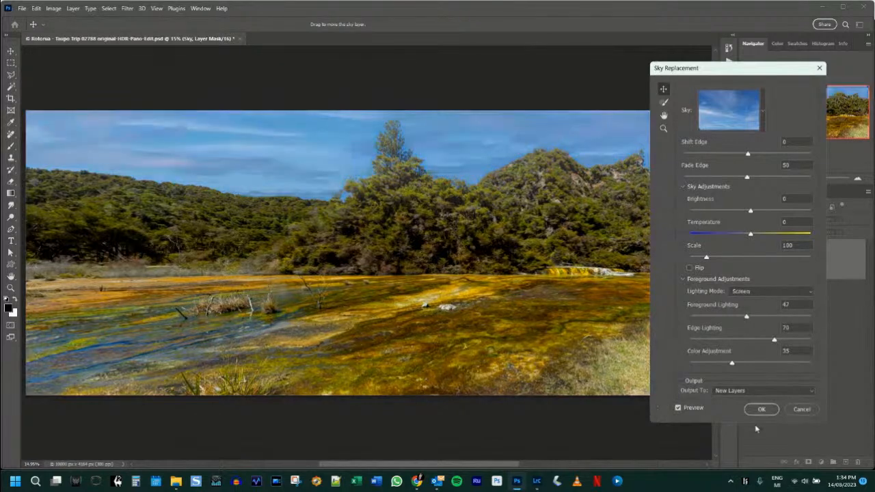
pyautogui.moveTo(322, 149); pyautogui.dragTo(305, 251)
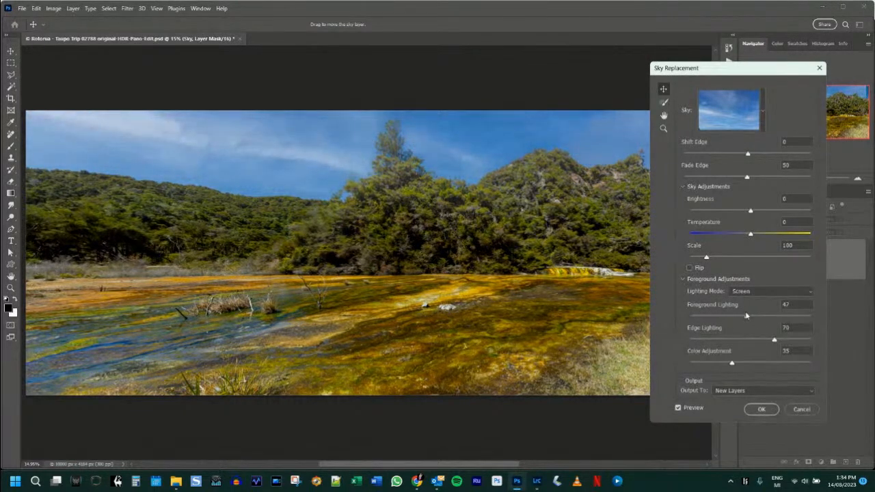
pyautogui.click(752, 257)
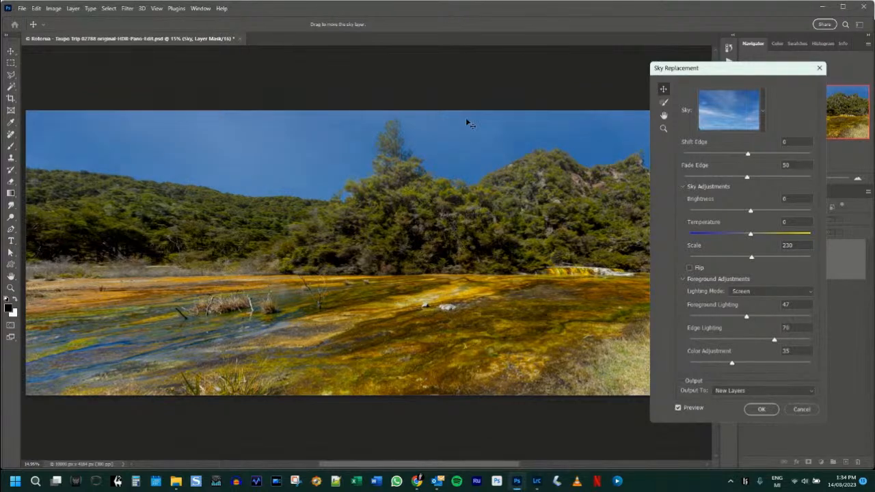
pyautogui.moveTo(260, 117); pyautogui.dragTo(265, 85)
pyautogui.moveTo(294, 164)
pyautogui.mouseDown()
pyautogui.moveTo(295, 97)
pyautogui.moveTo(288, 108)
pyautogui.mouseUp()
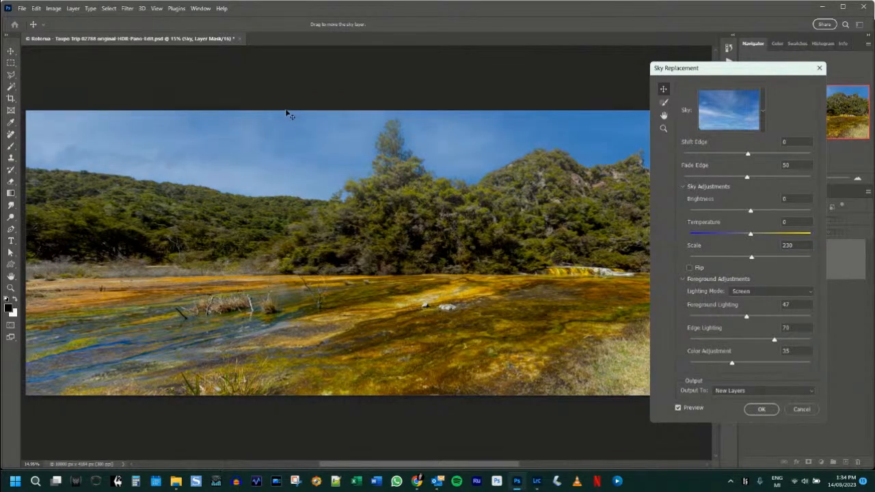
# Set the sky's Brightness to 30 and Temperature to -52, with Foreground Lighting 21, Edge Lighting 88 and Color Adjustment 12.
pyautogui.moveTo(746, 71); pyautogui.dragTo(711, 64)
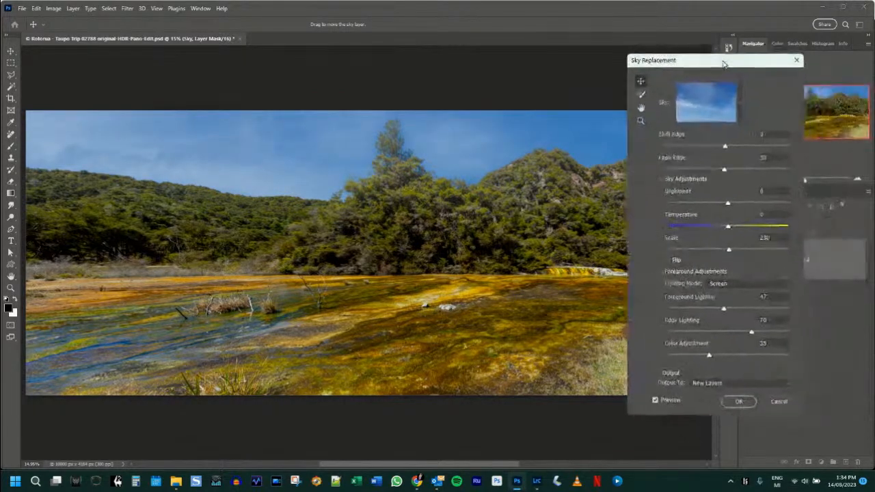
pyautogui.click(754, 203)
pyautogui.moveTo(726, 225); pyautogui.dragTo(697, 229)
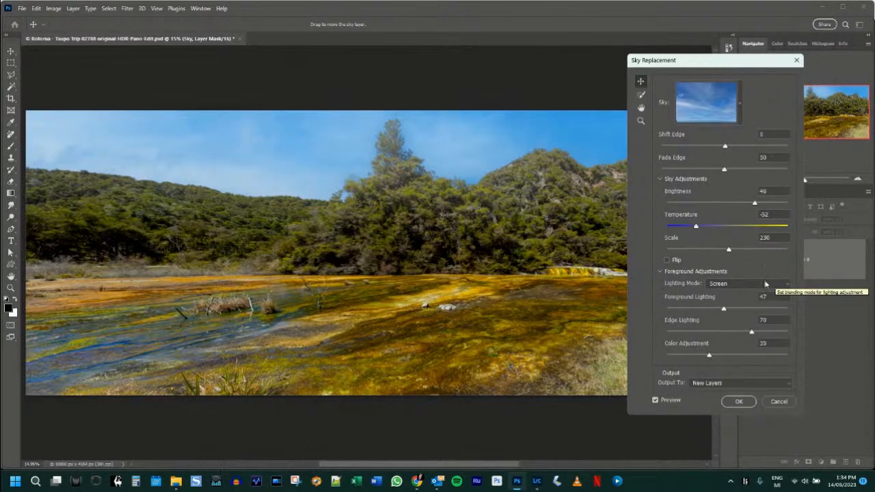
pyautogui.moveTo(756, 205); pyautogui.dragTo(746, 208)
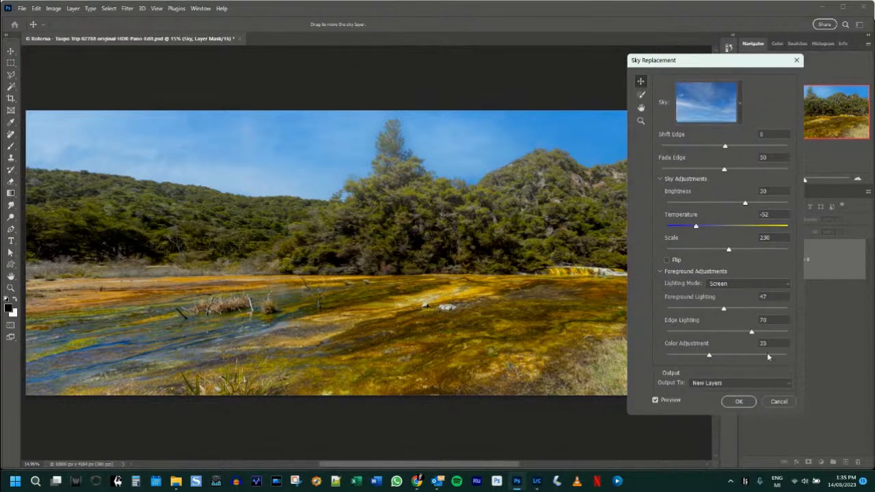
pyautogui.click(681, 355)
pyautogui.click(688, 309)
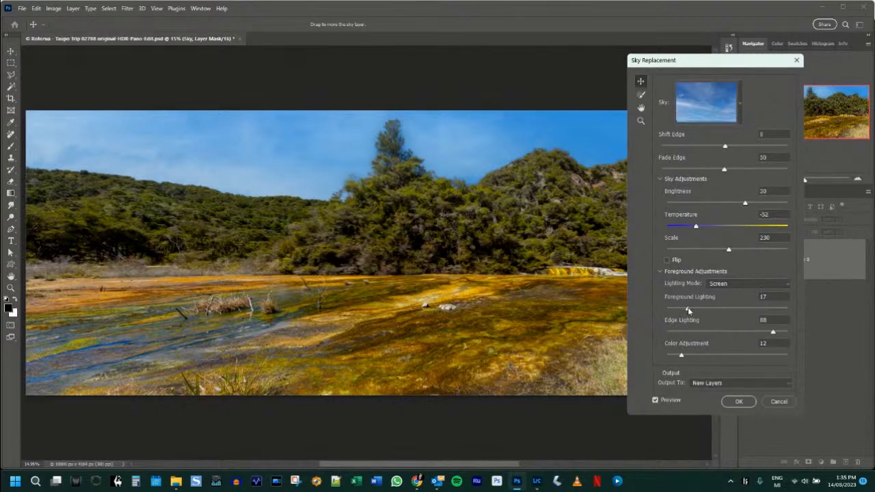
pyautogui.moveTo(687, 310); pyautogui.dragTo(692, 310)
# Set the replacement sky's Shift Edge to 40 and Fade Edge to 6, and nudge the sky slightly sideways.
pyautogui.click(777, 148)
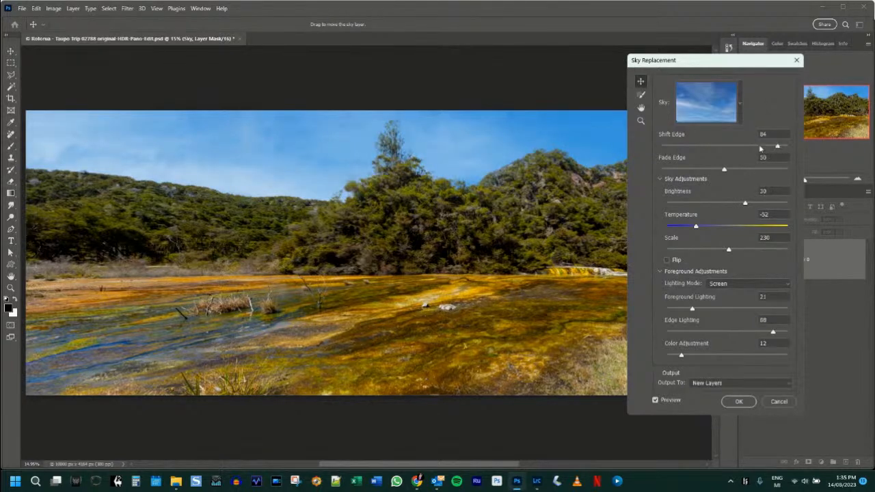
pyautogui.click(760, 147)
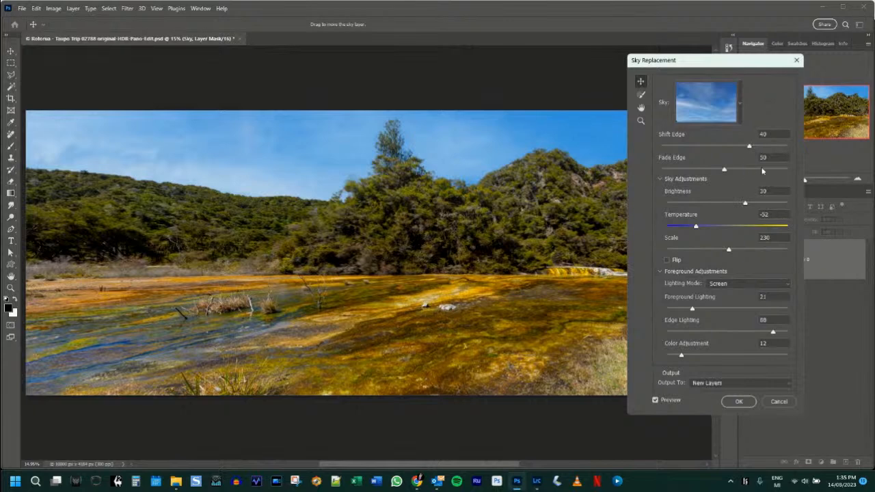
pyautogui.moveTo(763, 170); pyautogui.dragTo(677, 170)
pyautogui.click(676, 170)
pyautogui.moveTo(674, 168); pyautogui.dragTo(669, 168)
pyautogui.moveTo(514, 153); pyautogui.dragTo(494, 153)
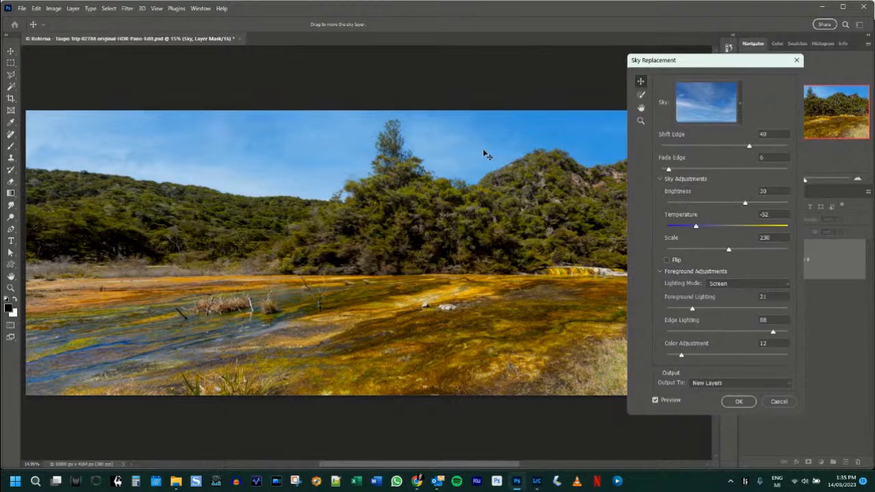
# Set the sky's Temperature to -47 and Brightness to 26, and apply the sky replacement as new layers.
pyautogui.moveTo(743, 61); pyautogui.dragTo(412, 56)
pyautogui.moveTo(371, 228); pyautogui.dragTo(372, 228)
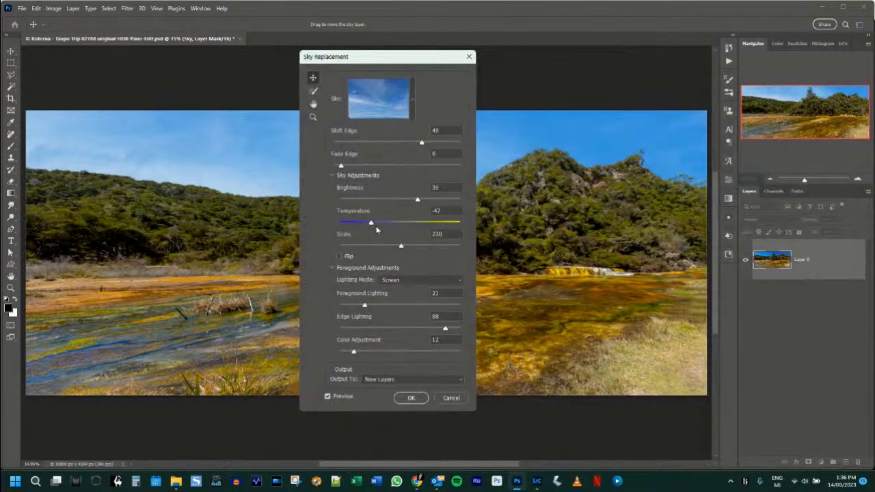
pyautogui.moveTo(402, 60); pyautogui.dragTo(547, 70)
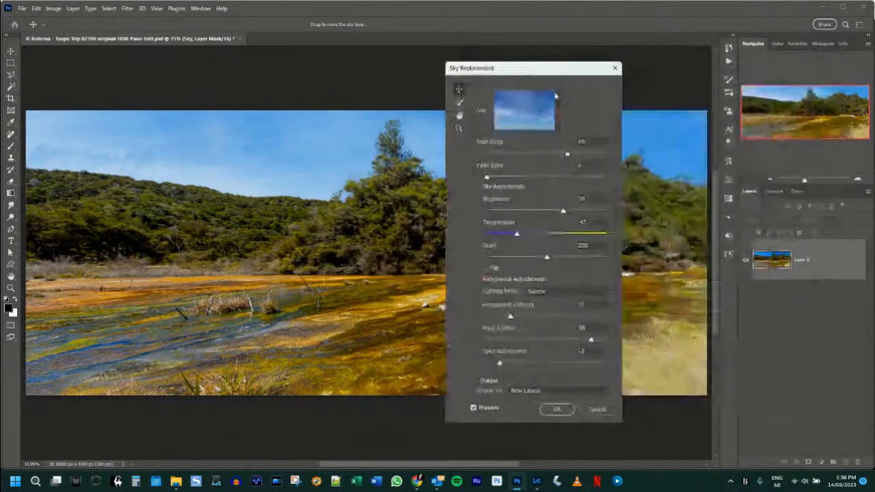
pyautogui.moveTo(564, 214); pyautogui.dragTo(579, 212)
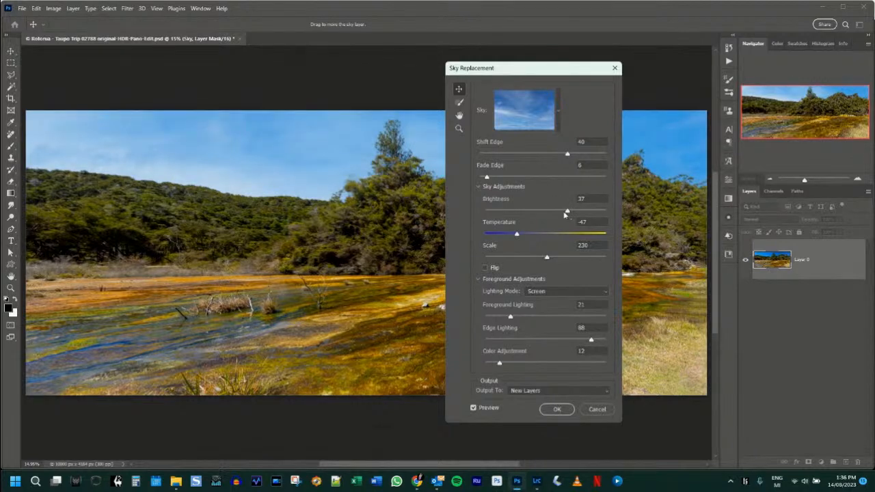
pyautogui.click(562, 212)
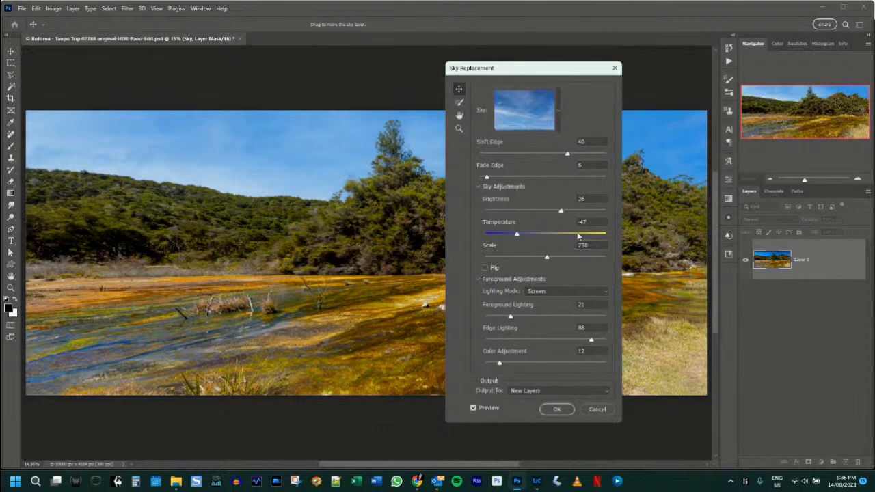
pyautogui.click(558, 410)
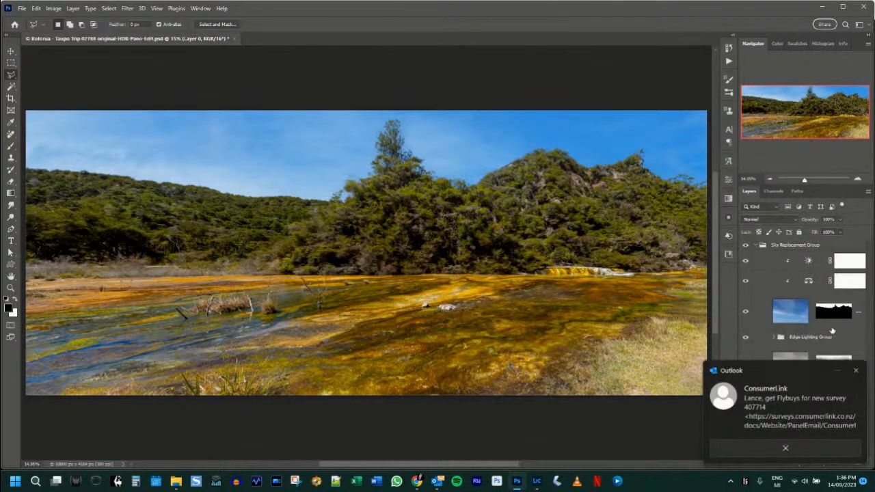
# Dismiss the Outlook notification, and hide and select the Foreground Color adjustment layer in the Sky Replacement Group.
pyautogui.click(787, 448)
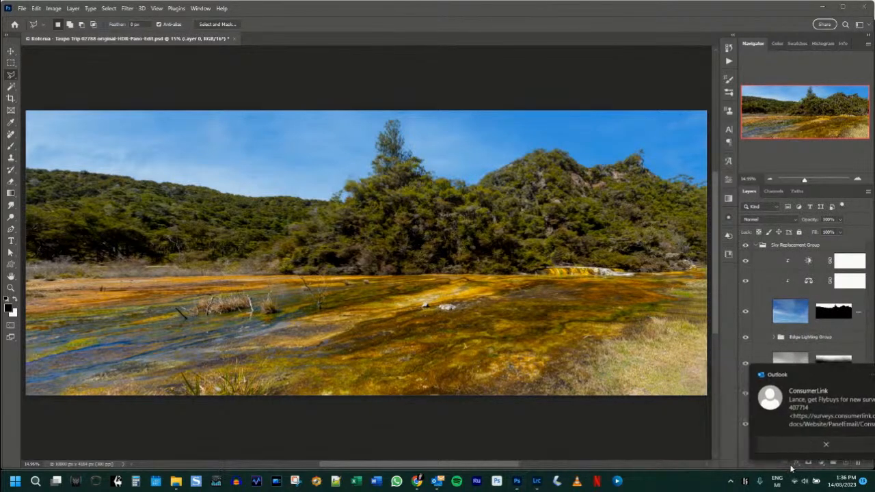
pyautogui.click(745, 395)
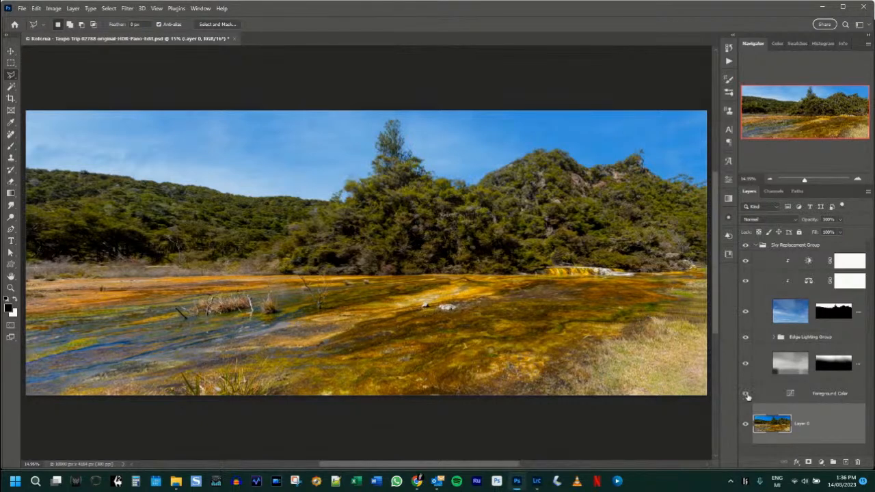
pyautogui.click(855, 399)
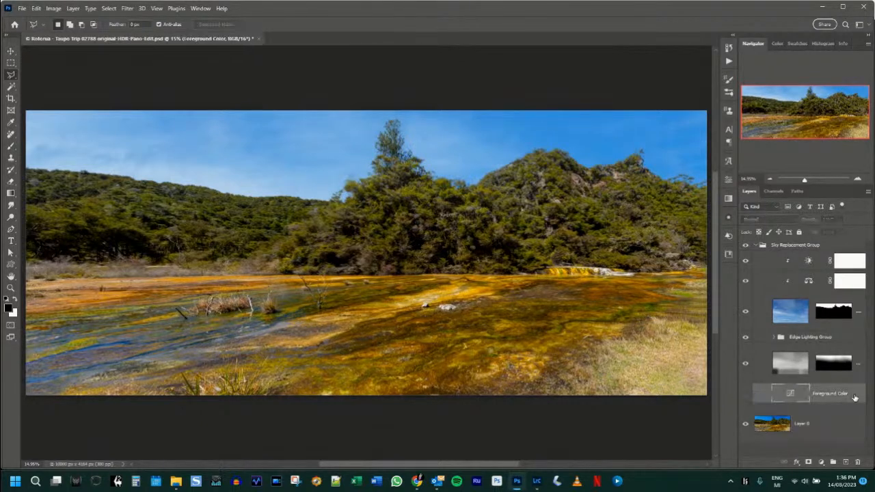
# Delete the Foreground Color adjustment layer, then collapse and select the Sky Replacement Group.
pyautogui.click(858, 462)
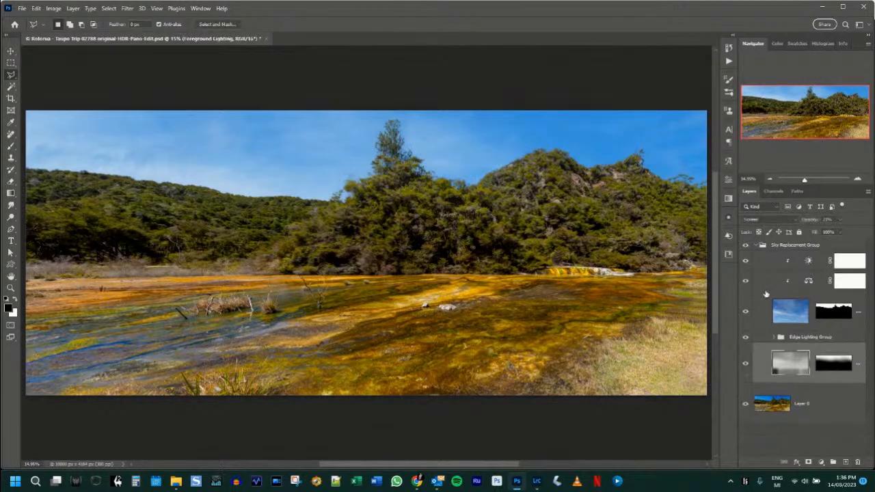
pyautogui.click(755, 246)
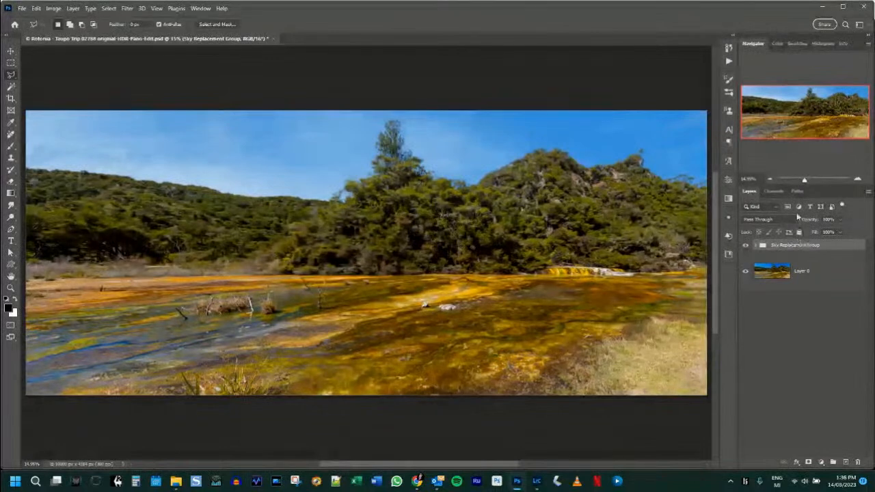
# Compare the original and replaced sky by fading the Sky Replacement Group's opacity down and back to 100%.
pyautogui.moveTo(811, 223); pyautogui.dragTo(724, 231)
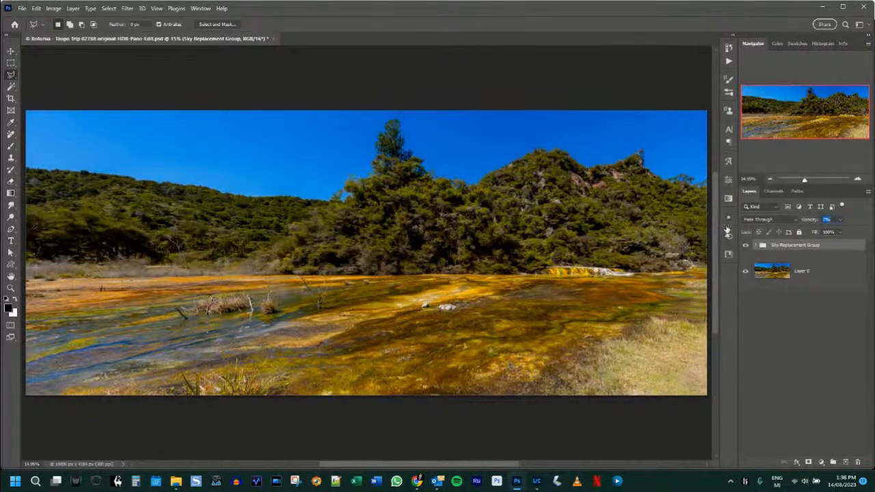
pyautogui.moveTo(726, 230); pyautogui.dragTo(786, 223)
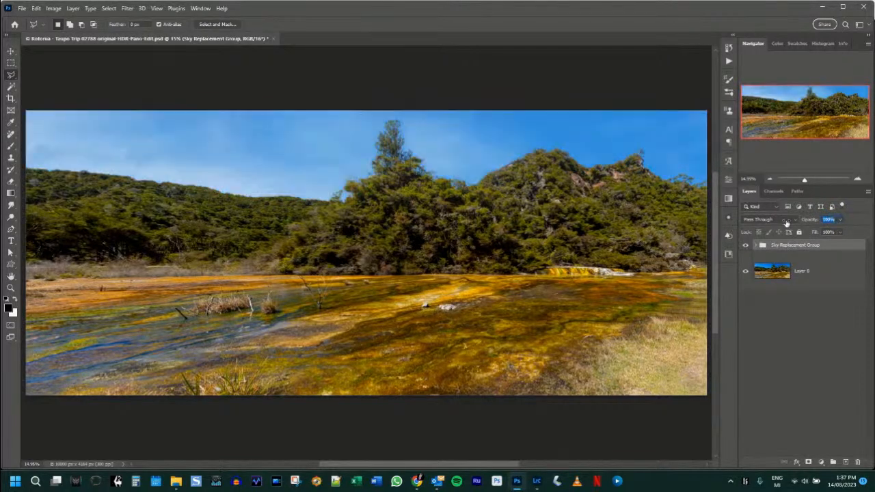
pyautogui.moveTo(831, 220)
pyautogui.mouseDown()
pyautogui.moveTo(810, 220)
pyautogui.moveTo(858, 221)
pyautogui.moveTo(773, 233)
pyautogui.moveTo(825, 223)
pyautogui.mouseUp()
pyautogui.moveTo(831, 222); pyautogui.dragTo(832, 221)
# Show the list of recorded actions and check the panorama's pixel dimensions without resizing it.
pyautogui.click(730, 62)
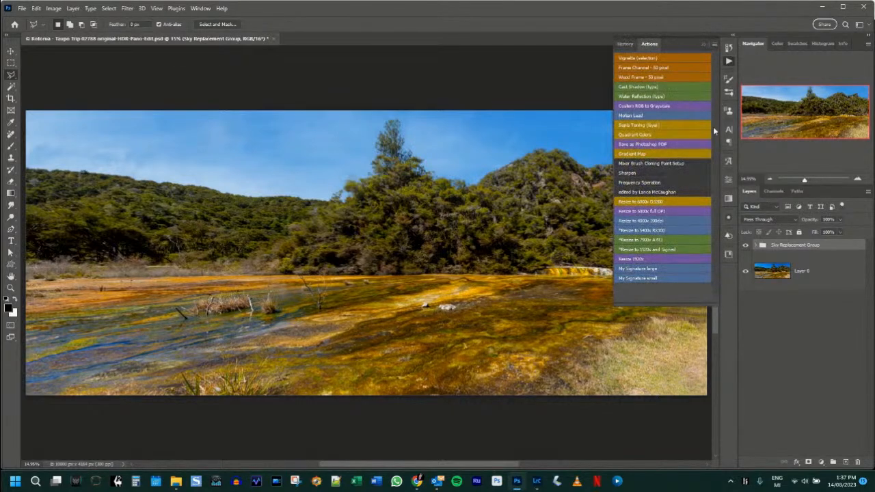
pyautogui.hotkey('ctrl', 'alt', 'i')
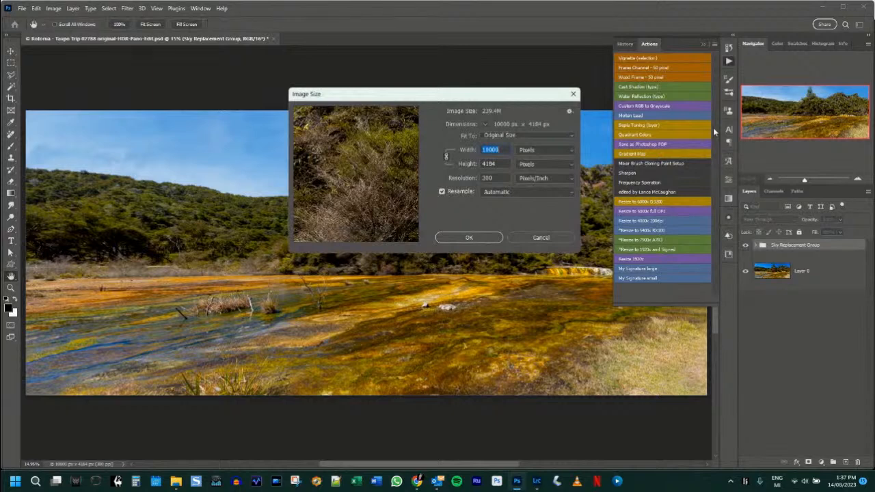
pyautogui.click(539, 238)
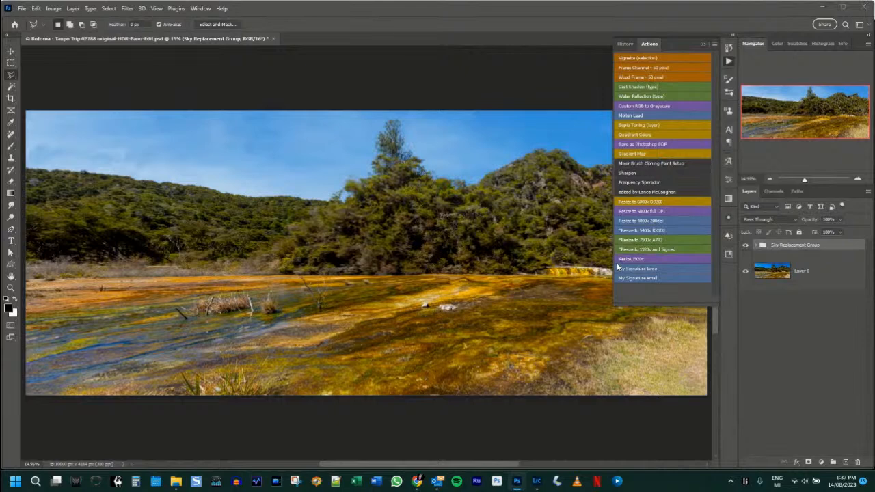
# Start saving a copy of the panorama in the edited folder, named "Rotorua - Taupo Trip 02788 full size".
pyautogui.hotkey('alt', 'ctrl', 's')
pyautogui.press('End')
pyautogui.hotkey('ctrl', 'shift', 'Left')
pyautogui.hotkey('ctrl', 'shift', 'Left')
pyautogui.hotkey('ctrl', 'shift', 'Left')
pyautogui.hotkey('ctrl', 'shift', 'Left')
pyautogui.hotkey('ctrl', 'shift', 'Left')
pyautogui.hotkey('ctrl', 'shift', 'Left')
pyautogui.hotkey('ctrl', 'shift', 'Left')
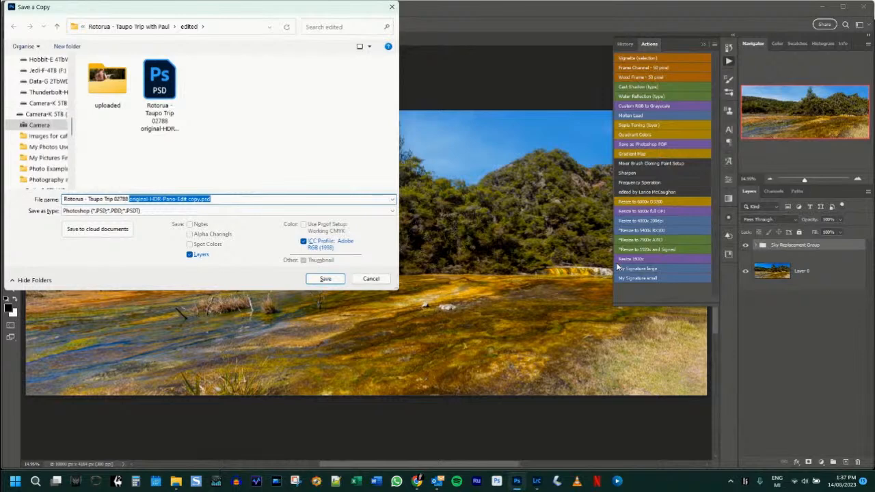
pyautogui.write('fu')
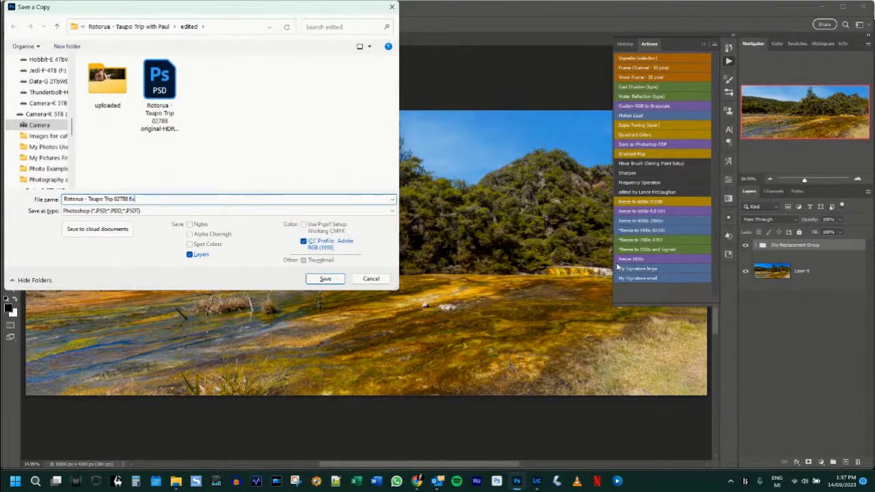
pyautogui.write('ll size')
# Save the full-size copy as a Progressive JPEG at quality 12 (Maximum).
pyautogui.click(126, 211)
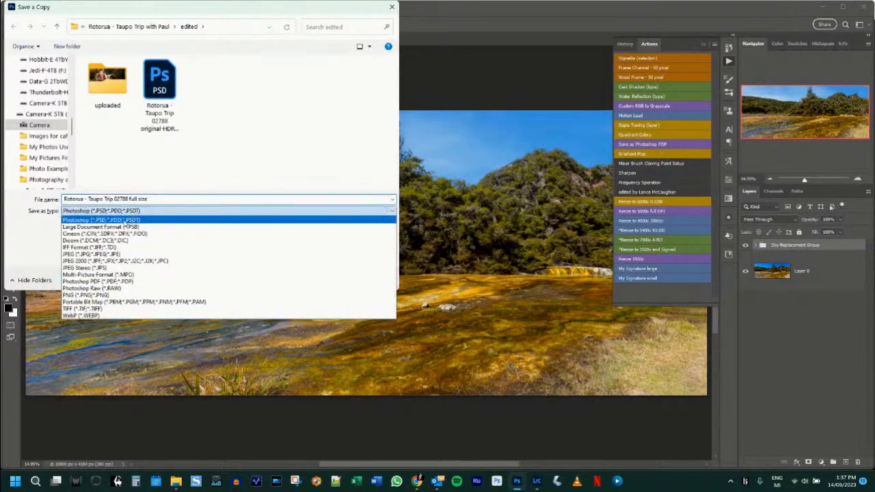
pyautogui.click(92, 255)
pyautogui.click(341, 282)
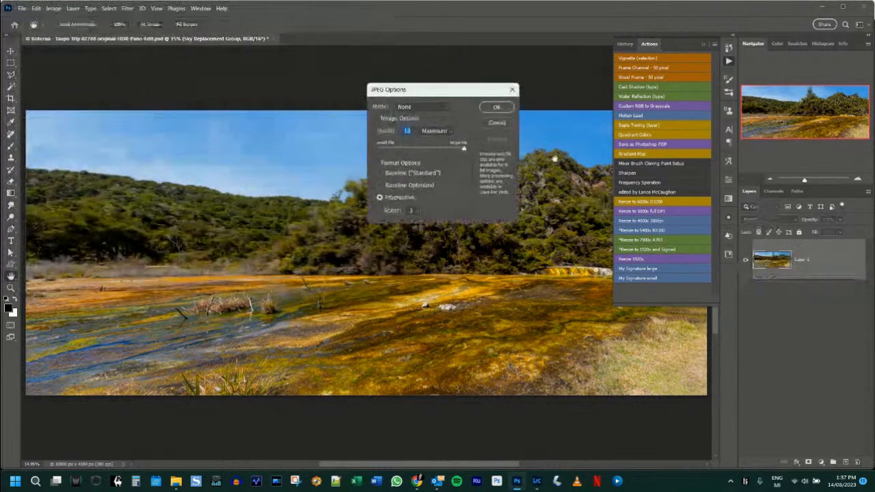
pyautogui.click(496, 108)
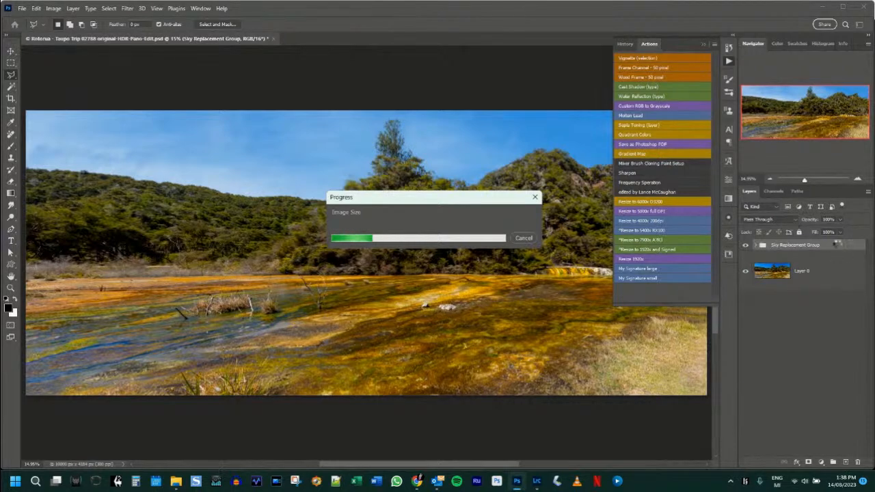
# Switch to Lightroom Classic, open the Rotorua - Taupo Trip favourite folder and select the 02788 original-HDR-Pano panorama.
pyautogui.click(537, 481)
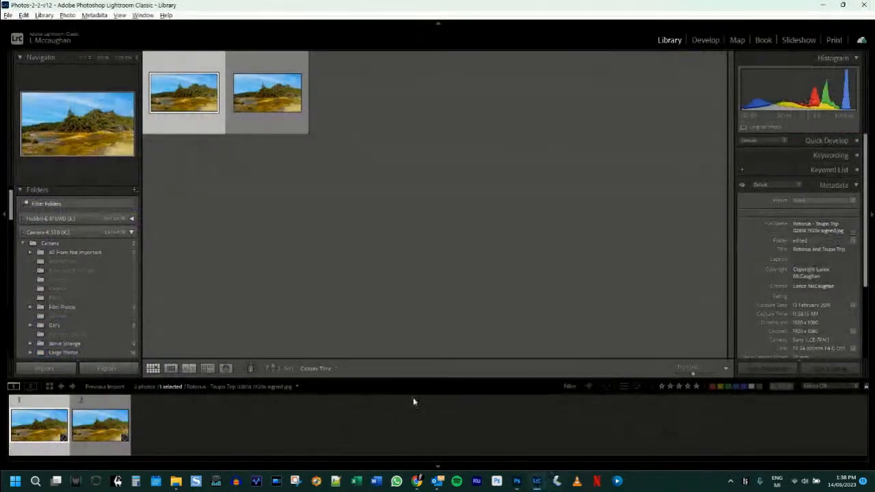
pyautogui.click(391, 388)
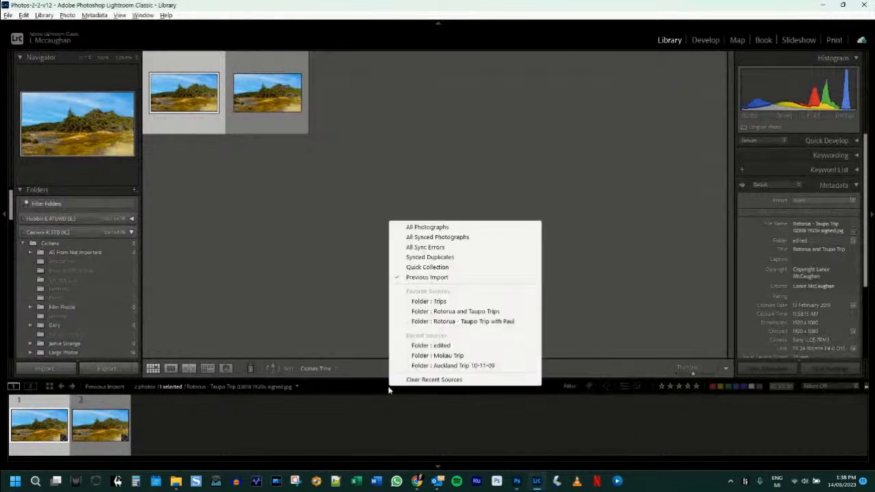
pyautogui.click(448, 322)
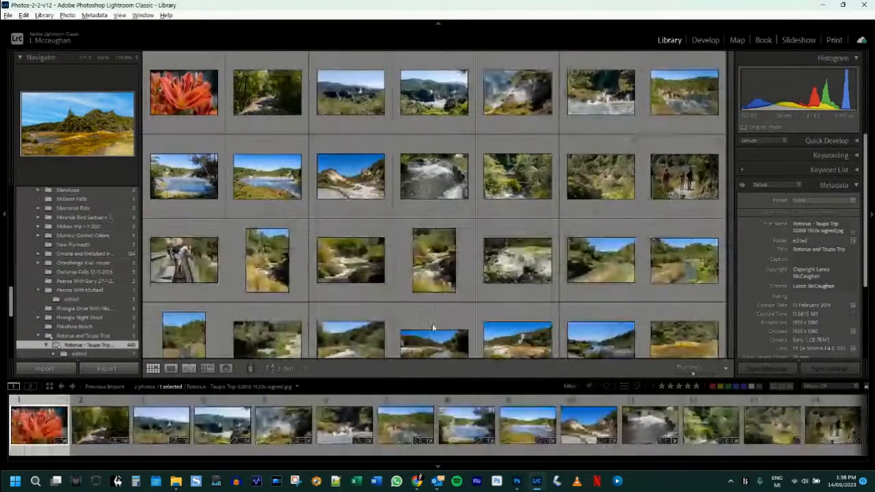
pyautogui.scroll(-5, 591, 434)
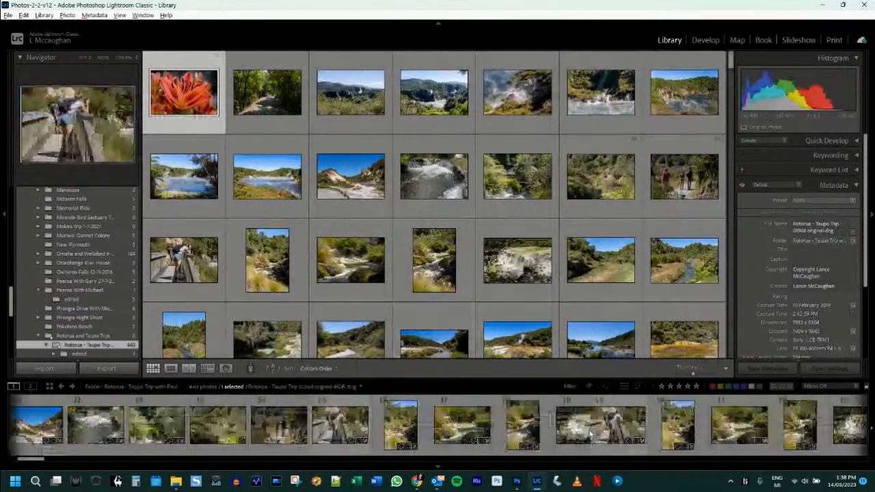
pyautogui.scroll(-3, 591, 434)
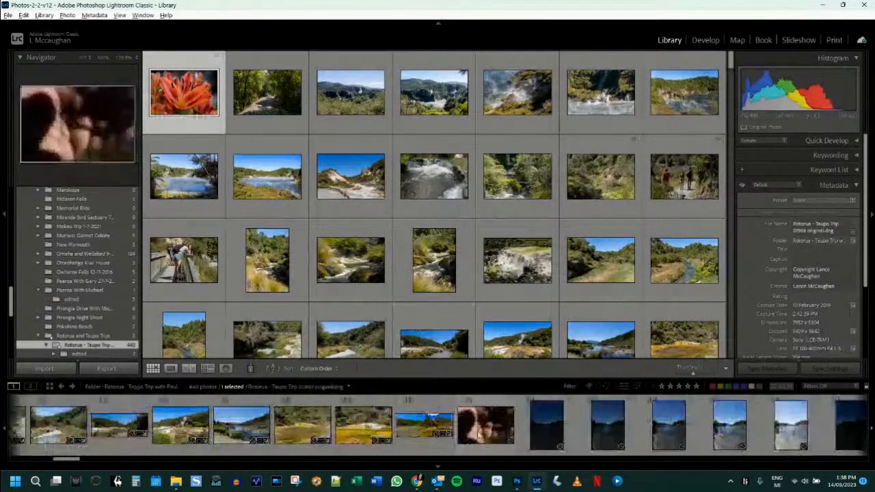
pyautogui.click(422, 429)
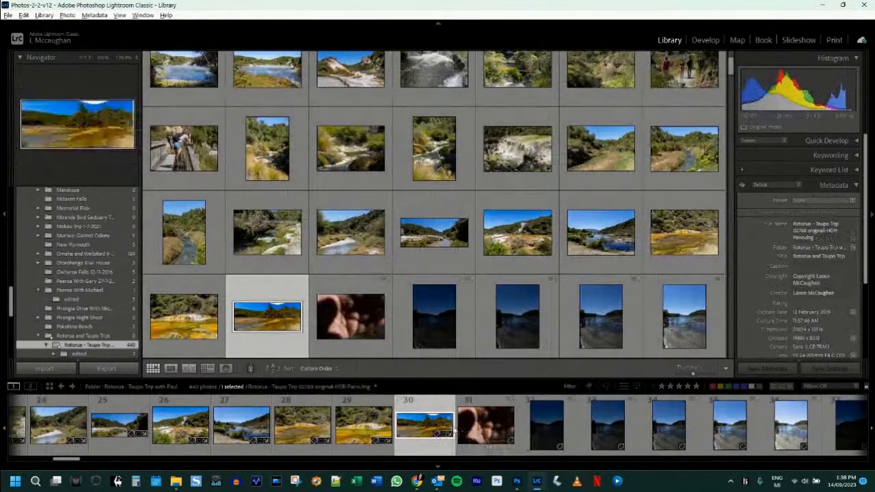
# Browse the Rotorua - Taupo Trip folder to its last photo, and return to the 02788 original-HDR-Pano panorama.
pyautogui.scroll(-5, 520, 435)
pyautogui.scroll(-6, 521, 434)
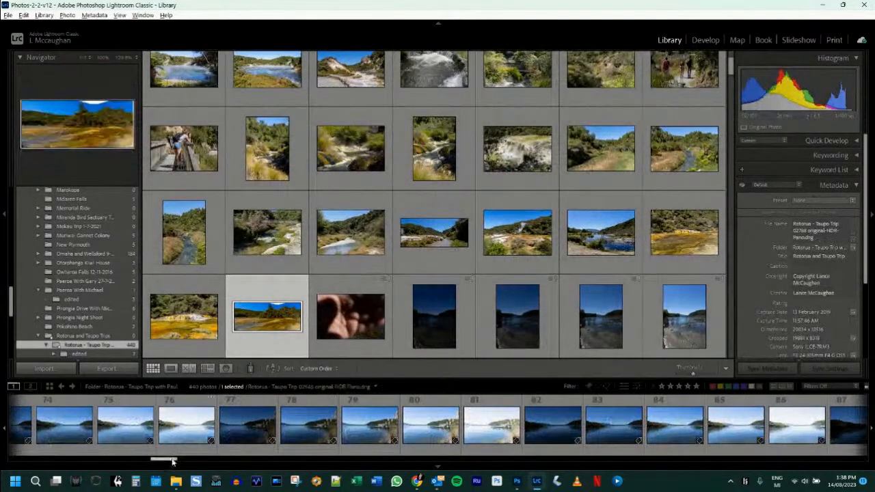
pyautogui.moveTo(173, 460); pyautogui.dragTo(851, 460)
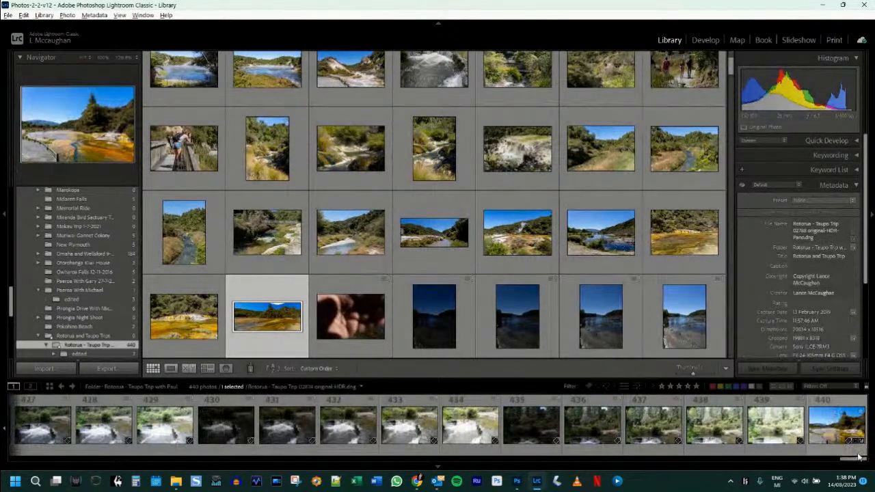
pyautogui.click(833, 436)
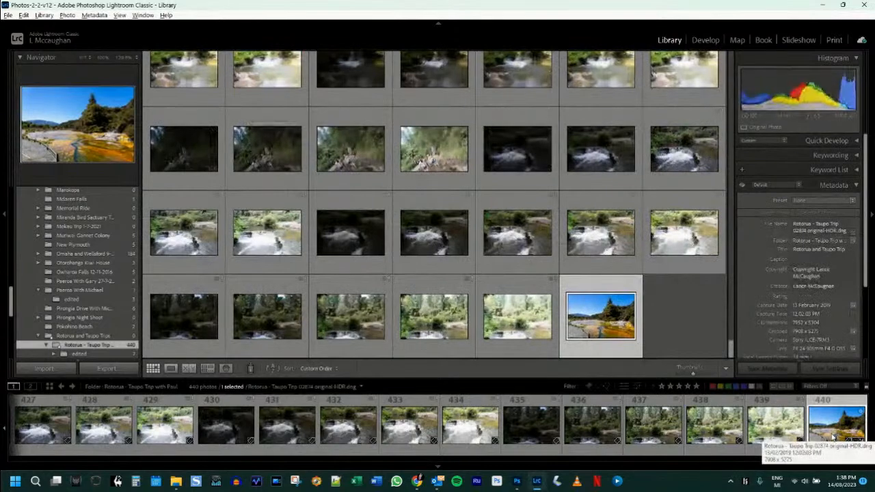
pyautogui.moveTo(851, 462); pyautogui.dragTo(61, 475)
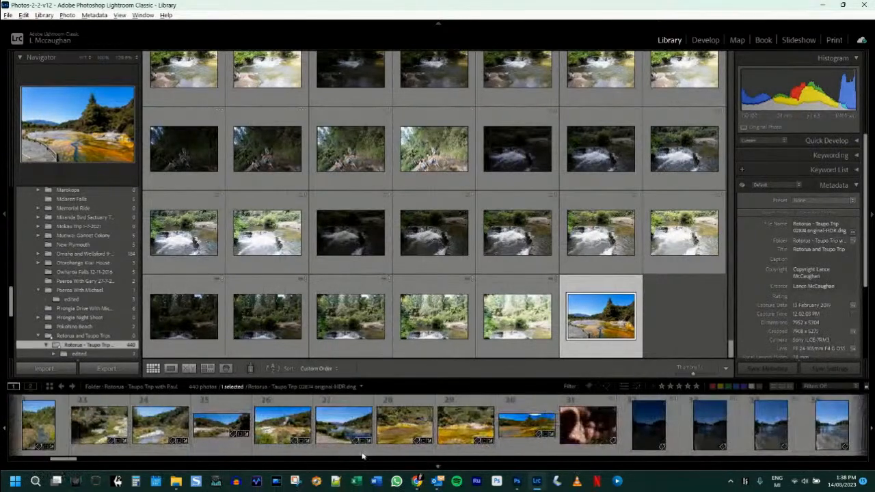
pyautogui.click(523, 425)
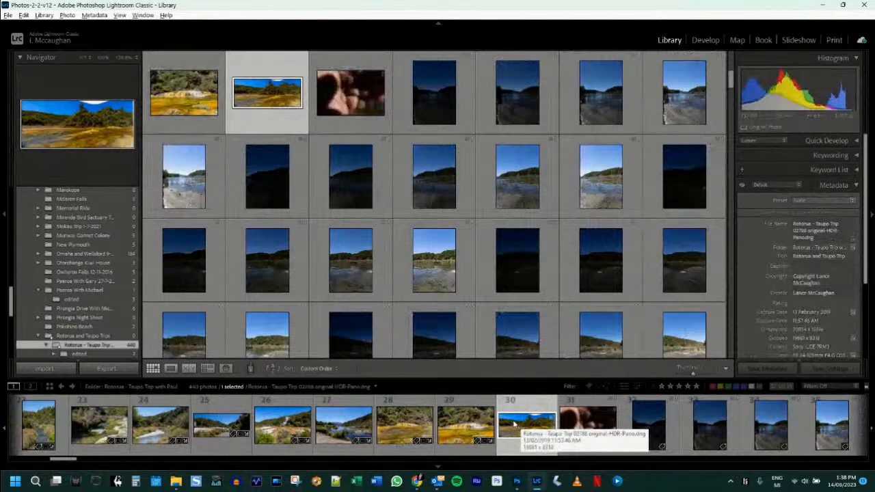
# Export the 02788 original-HDR-Pano-Edit PSD from the edited subfolder using the Save As DNG preset.
pyautogui.click(77, 354)
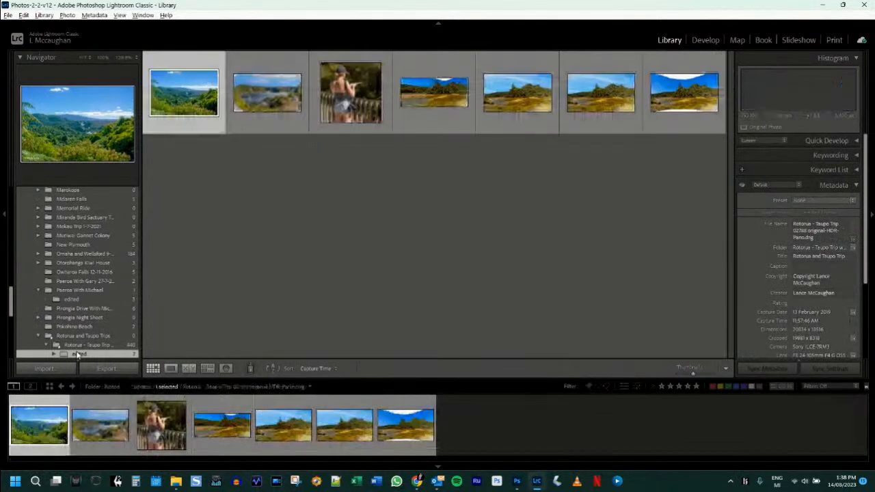
pyautogui.click(670, 104)
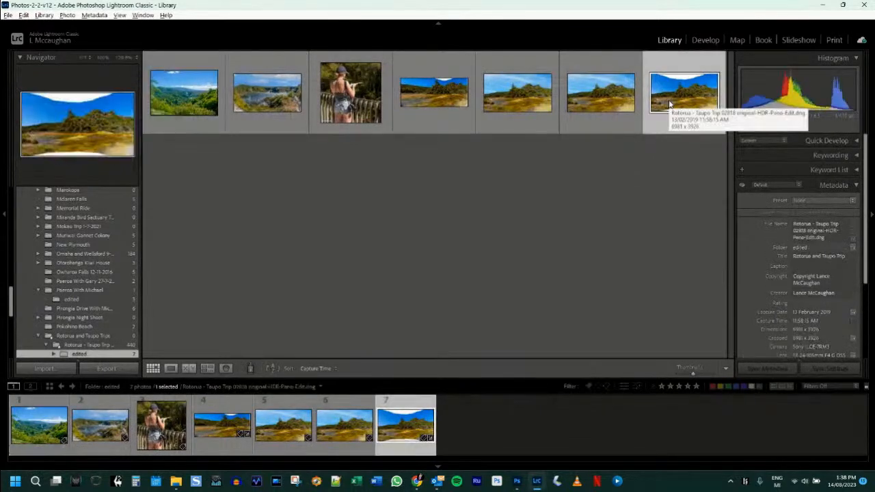
pyautogui.click(417, 96)
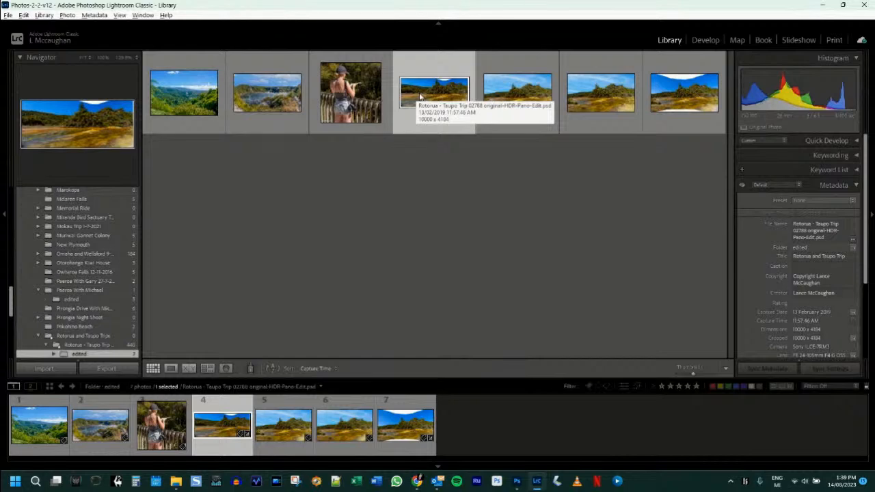
pyautogui.rightClick(420, 97)
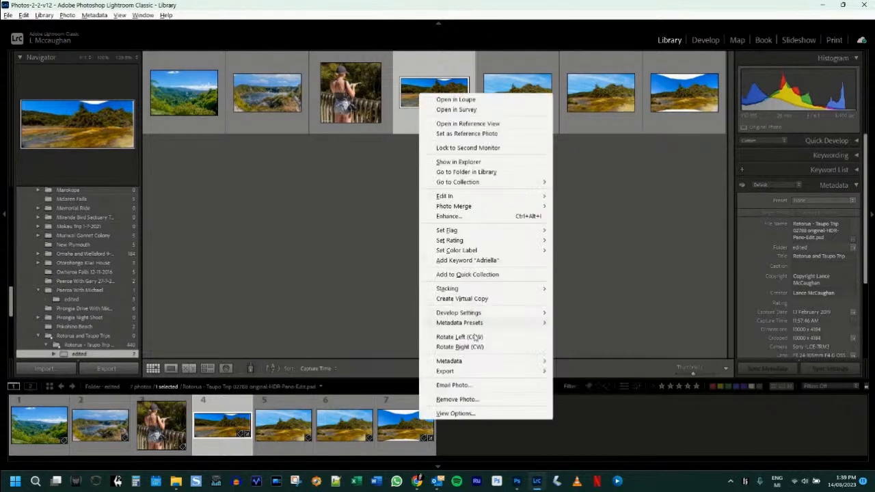
pyautogui.moveTo(465, 371)
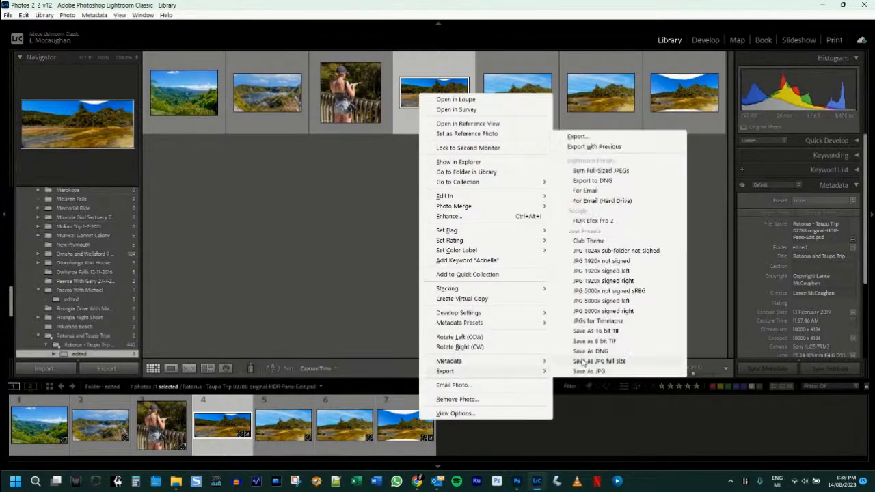
pyautogui.click(596, 352)
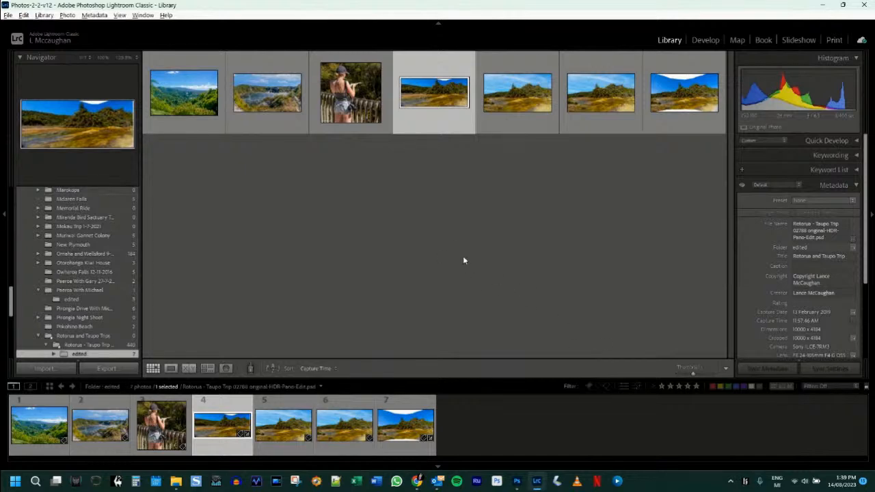
# Synchronize the edited folder to bring its new files into the catalog.
pyautogui.rightClick(84, 355)
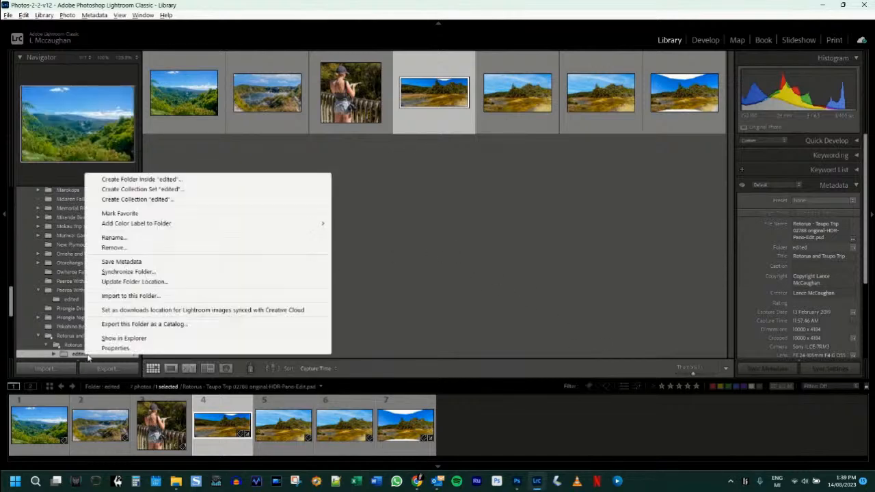
pyautogui.click(129, 272)
pyautogui.click(469, 287)
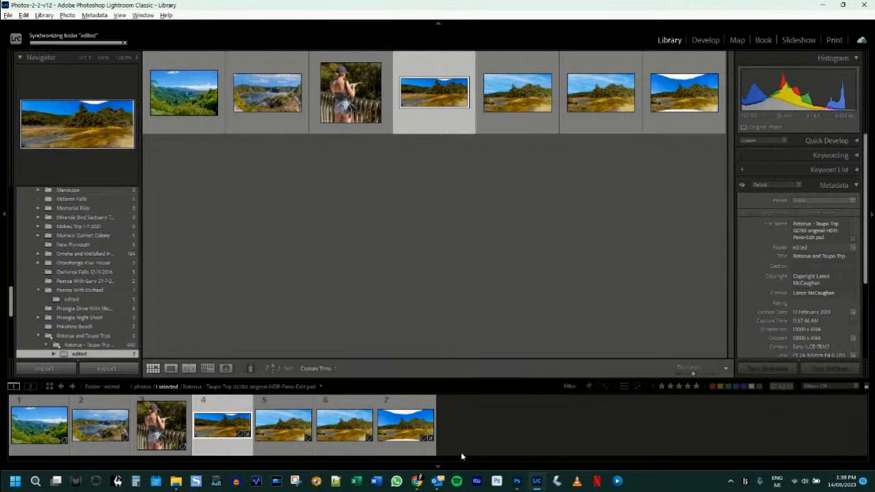
# Switch to Photoshop, fit the panorama in view and scale down the copyright signature text near the image's lower-left corner.
pyautogui.click(518, 482)
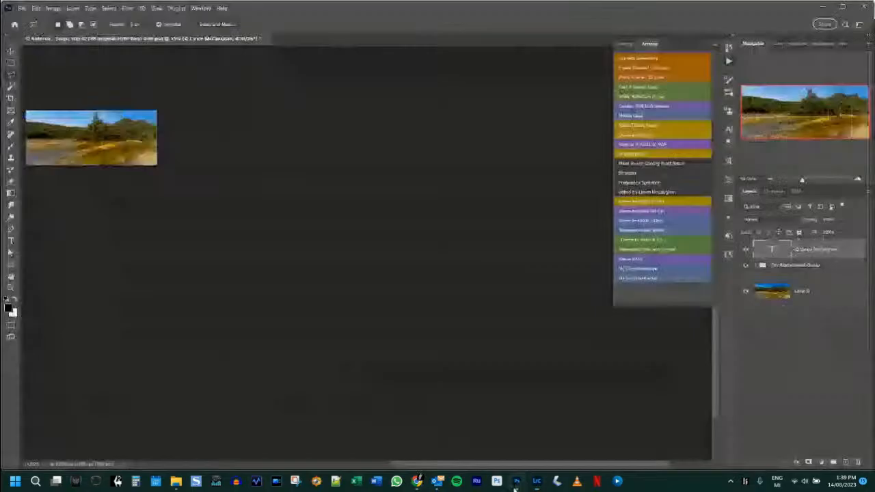
pyautogui.hotkey('ctrl', '0')
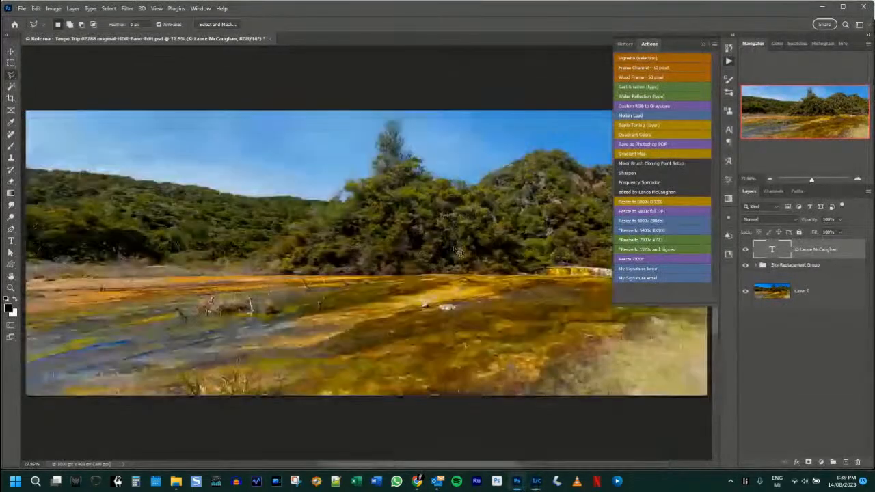
pyautogui.hotkey('ctrl', 't')
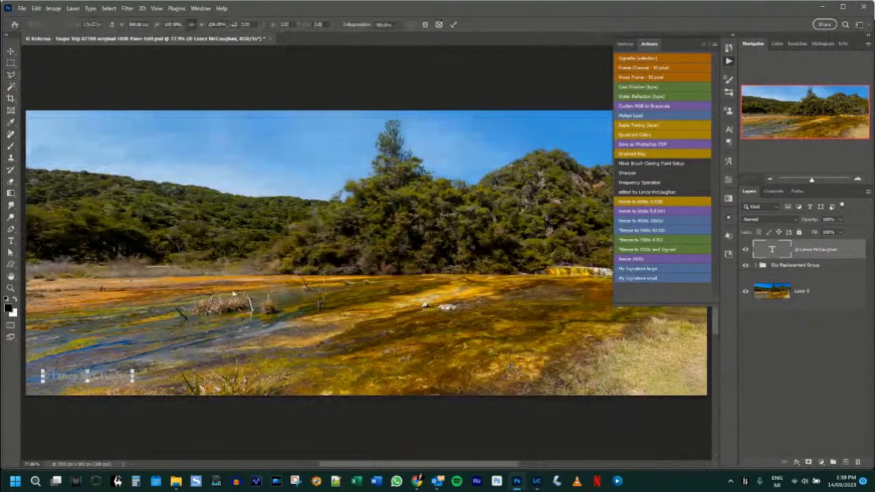
pyautogui.moveTo(139, 356); pyautogui.dragTo(119, 357)
pyautogui.click(453, 24)
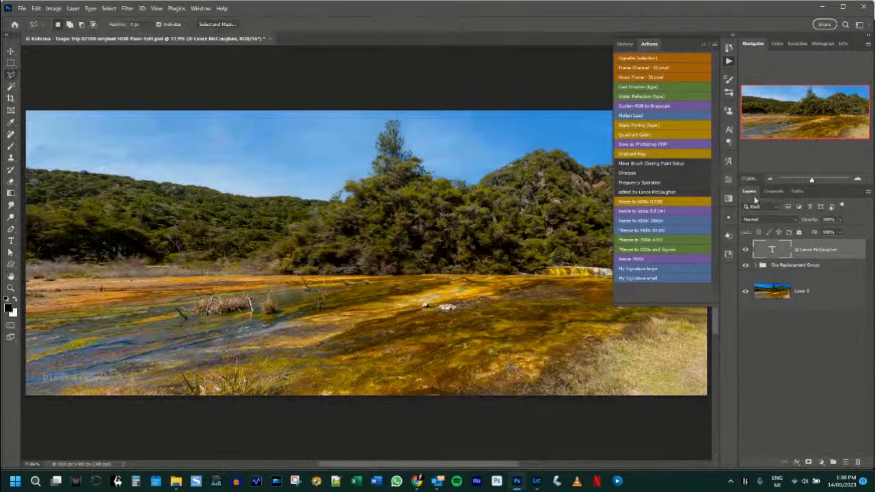
# Set the signature text layer's blend mode to Linear Dodge (Add) and its opacity to 61%.
pyautogui.click(770, 219)
pyautogui.click(775, 310)
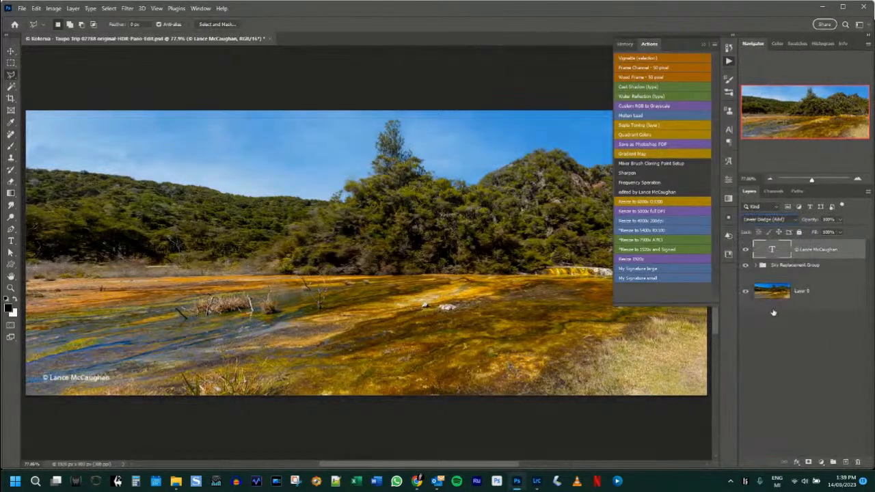
pyautogui.moveTo(810, 220); pyautogui.dragTo(792, 225)
pyautogui.write('61')
# Start saving a copy of the signed panorama and name it "Rotorua - Taupo Trip 02788 1920x signed".
pyautogui.hotkey('ctrl', 'alt', 's')
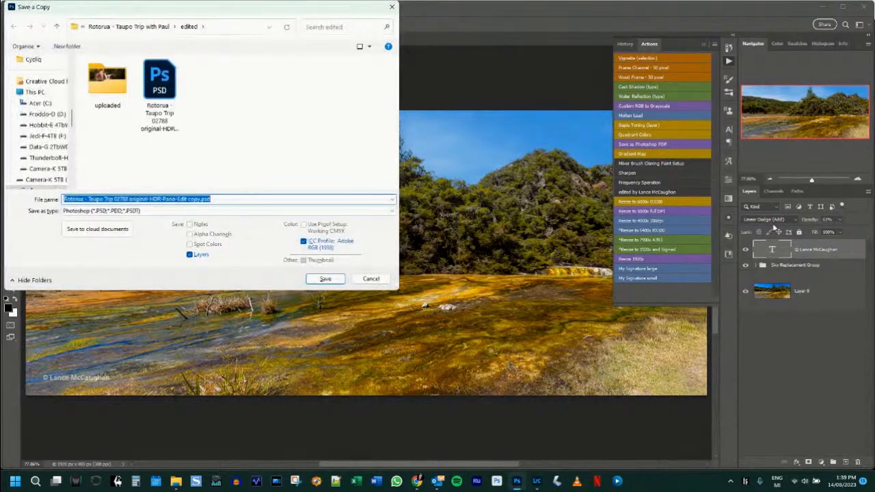
pyautogui.press('End')
pyautogui.hotkey('shift', 'Left')
pyautogui.hotkey('shift', 'Left')
pyautogui.hotkey('shift', 'Left')
pyautogui.hotkey('shift', 'Left')
pyautogui.hotkey('shift', 'Left')
pyautogui.hotkey('shift', 'Left')
pyautogui.hotkey('shift', 'Left')
pyautogui.hotkey('shift', 'Left')
pyautogui.hotkey('shift', 'Left')
pyautogui.hotkey('shift', 'Left')
pyautogui.hotkey('shift', 'Left')
pyautogui.hotkey('shift', 'Left')
pyautogui.hotkey('shift', 'Left')
pyautogui.hotkey('shift', 'Left')
pyautogui.hotkey('shift', 'Left')
pyautogui.hotkey('shift', 'Left')
pyautogui.hotkey('shift', 'Left')
pyautogui.hotkey('shift', 'Left')
pyautogui.hotkey('shift', 'Left')
pyautogui.hotkey('shift', 'Left')
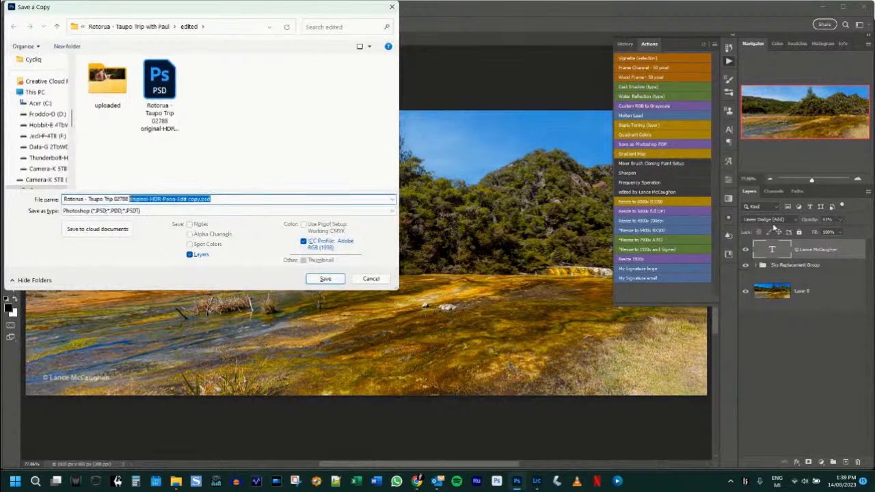
pyautogui.write('1920x si')
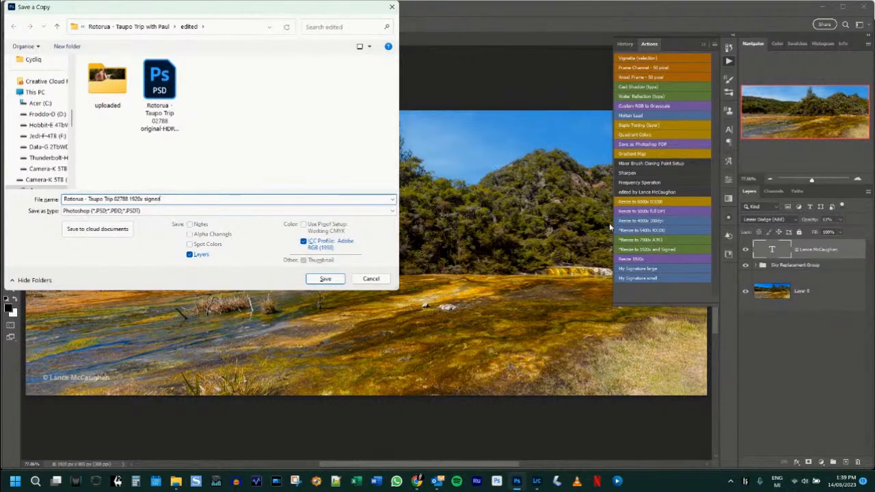
# Set the copy's format to JPEG and save it with the offered JPEG options.
pyautogui.click(103, 210)
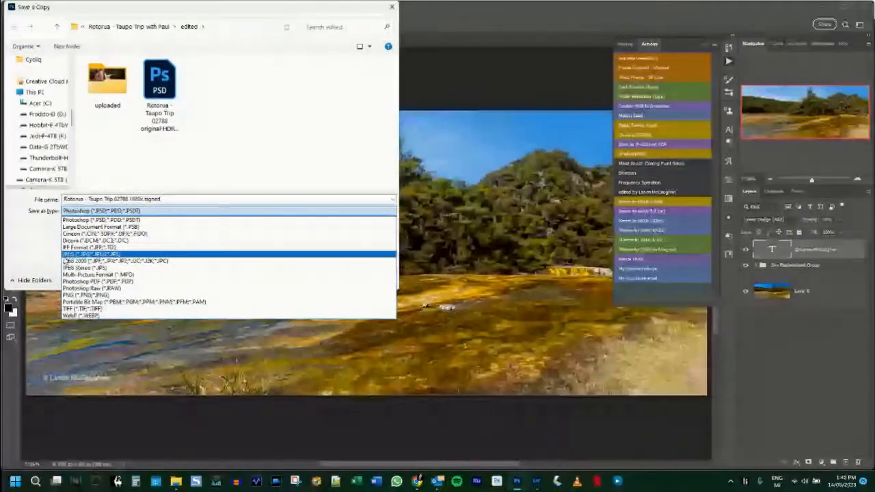
pyautogui.click(77, 254)
pyautogui.click(325, 281)
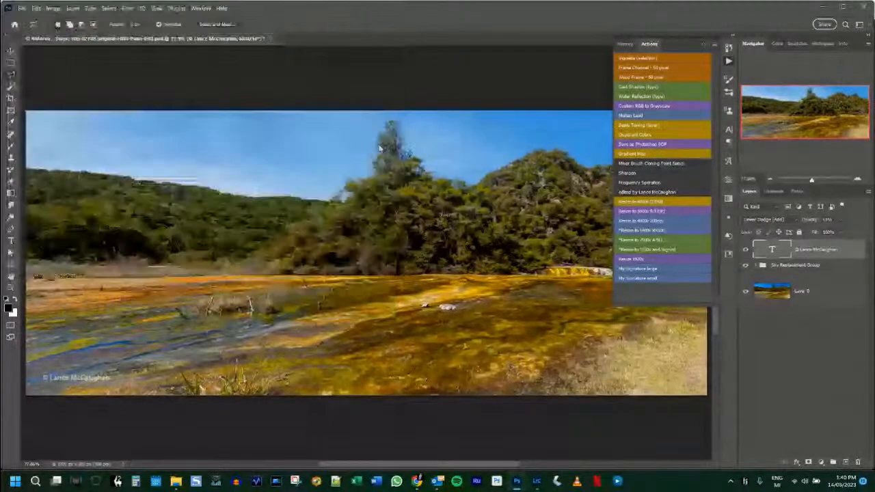
pyautogui.click(497, 106)
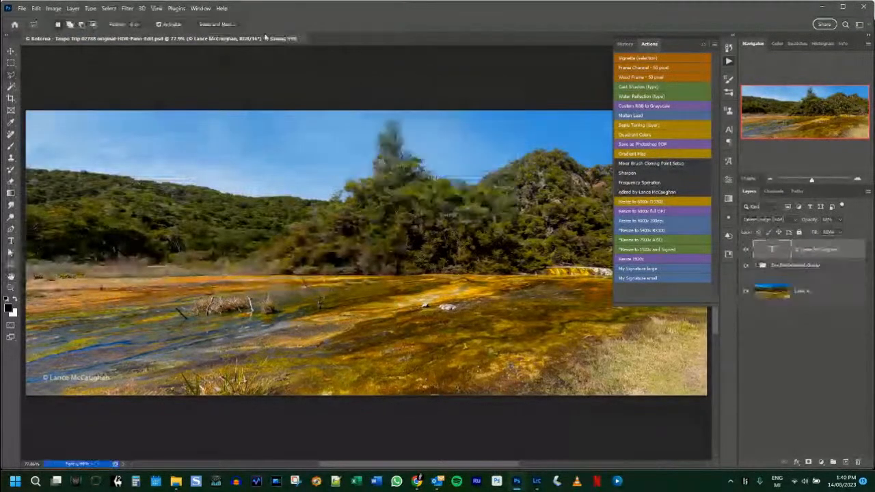
# Close the resized panorama PSD without saving its changes and minimize Photoshop to return to Lightroom Classic.
pyautogui.click(269, 39)
pyautogui.click(432, 178)
pyautogui.click(820, 9)
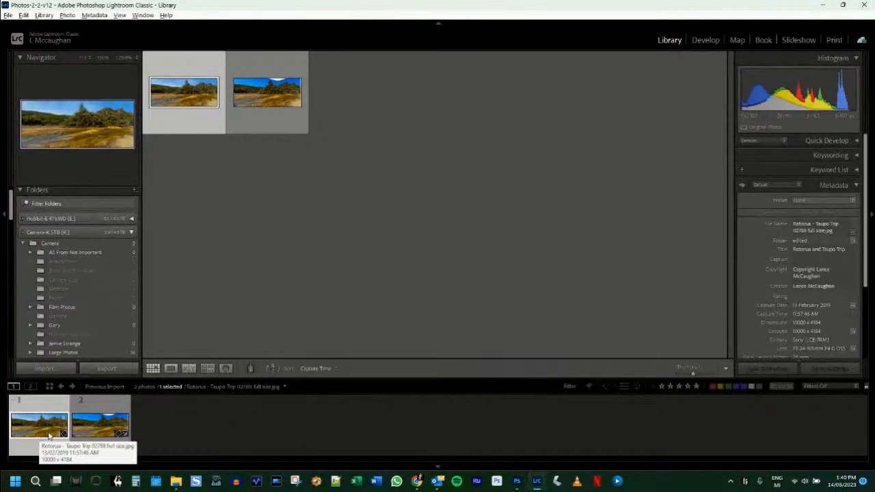
# Go from the imported 02788 original-HDR-Pano-Edit DNG to its folder in the library.
pyautogui.click(87, 435)
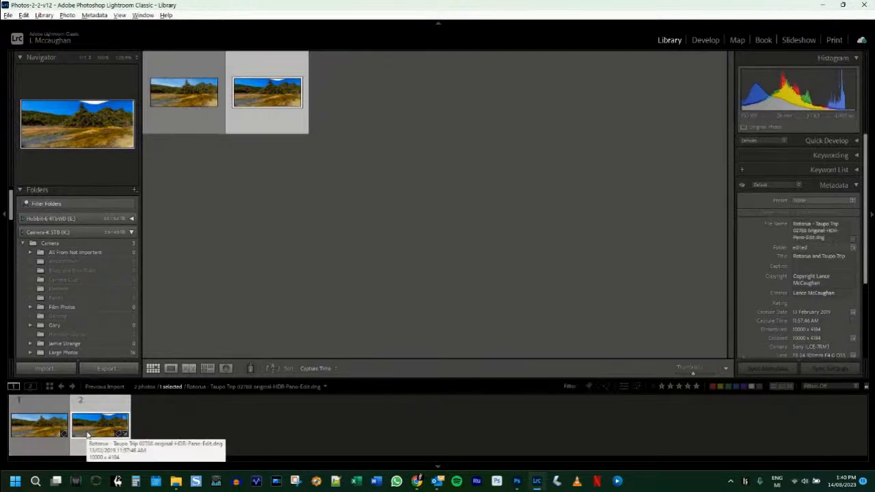
pyautogui.rightClick(87, 435)
pyautogui.moveTo(132, 214)
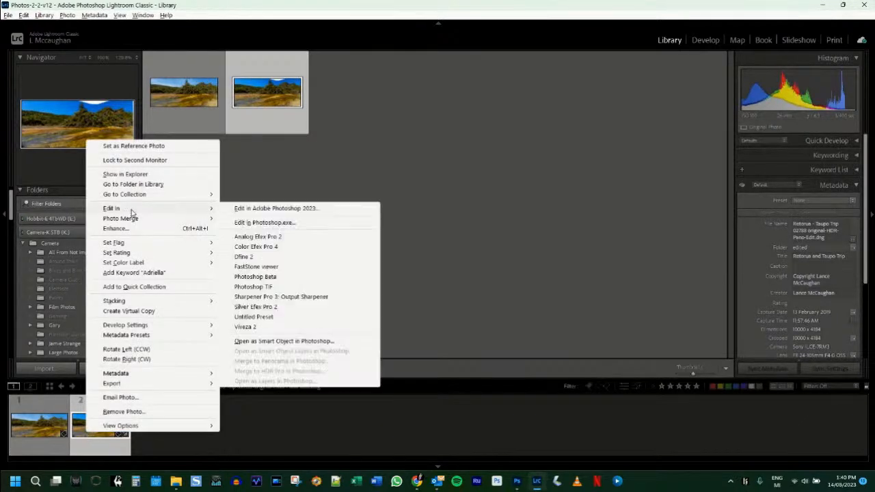
pyautogui.click(133, 184)
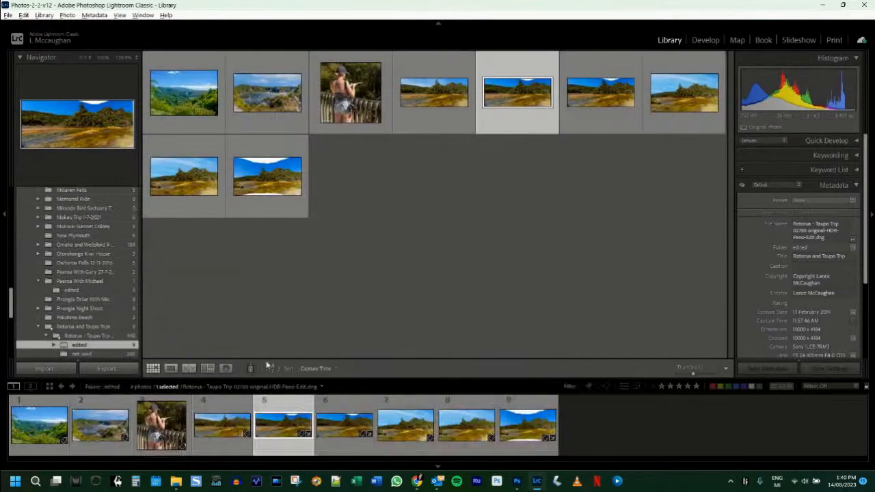
# Delete the 02788 original-HDR-Pano-Edit PSD from disk, keeping the DNG version in the edited folder.
pyautogui.click(554, 173)
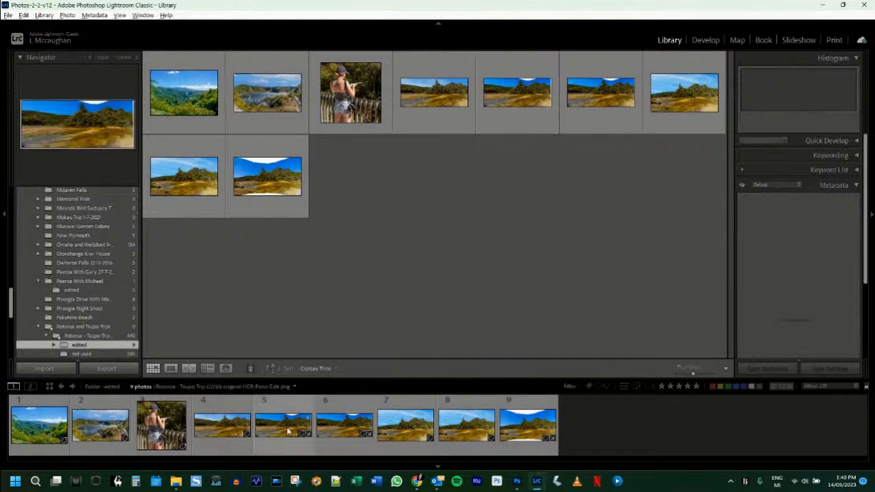
pyautogui.click(343, 432)
pyautogui.rightClick(342, 433)
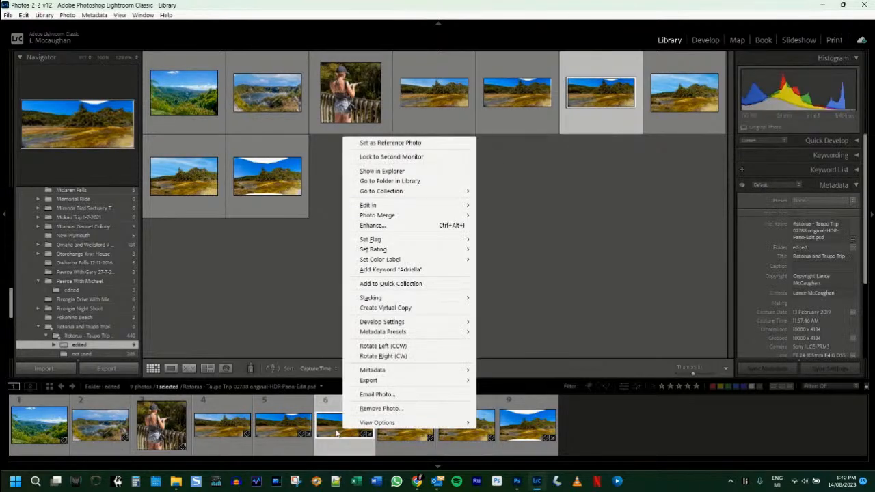
pyautogui.click(368, 412)
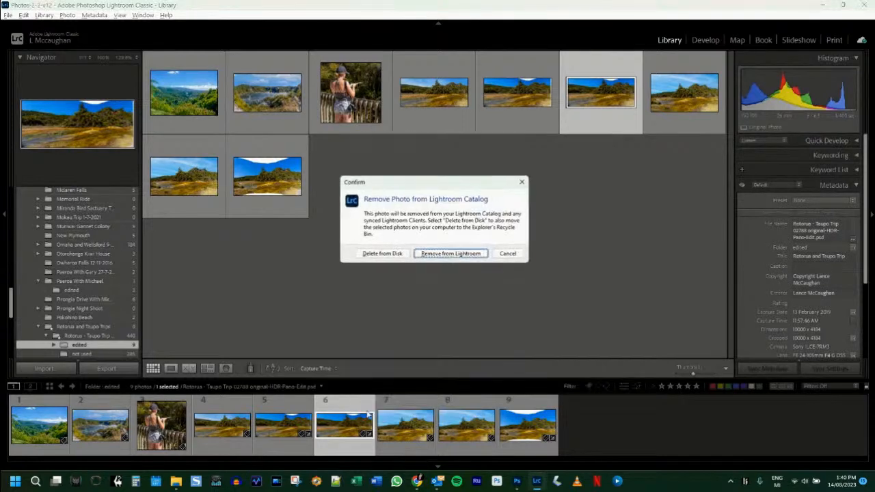
pyautogui.click(383, 254)
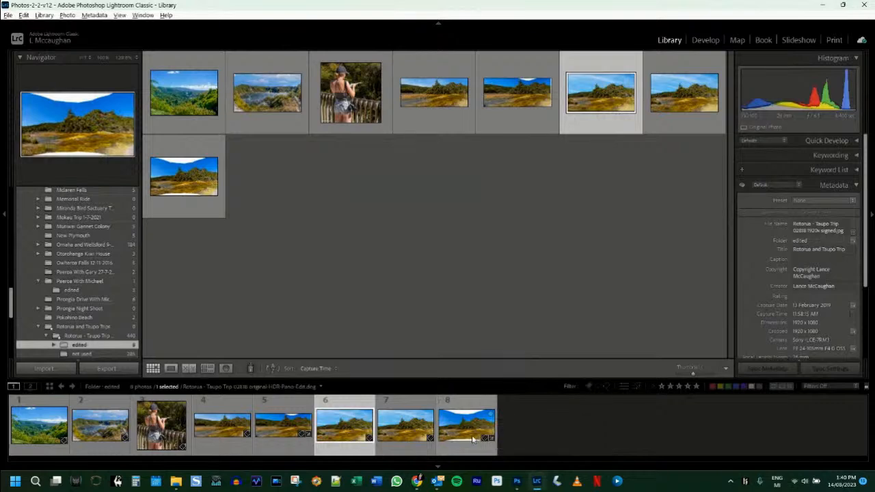
# Return to the parent Rotorua - Taupo Trip folder and select the 02788 original-HDR-Pano panorama in the filmstrip.
pyautogui.click(95, 336)
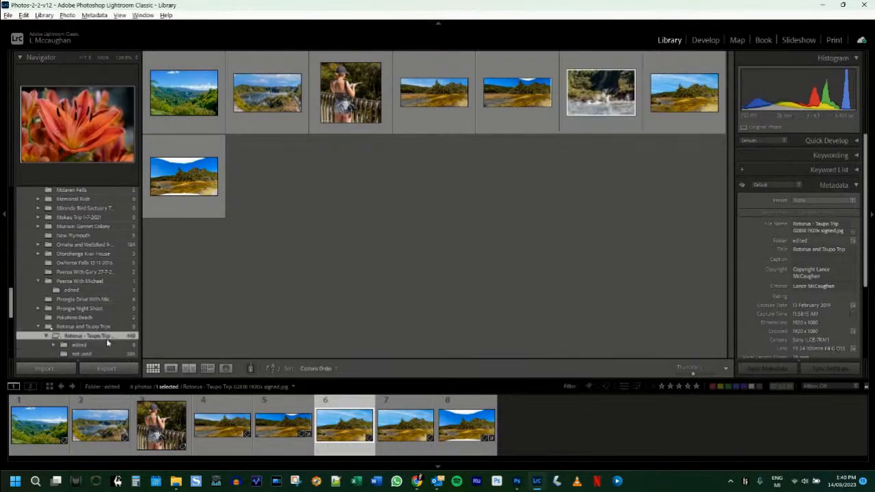
pyautogui.scroll(-3, 599, 435)
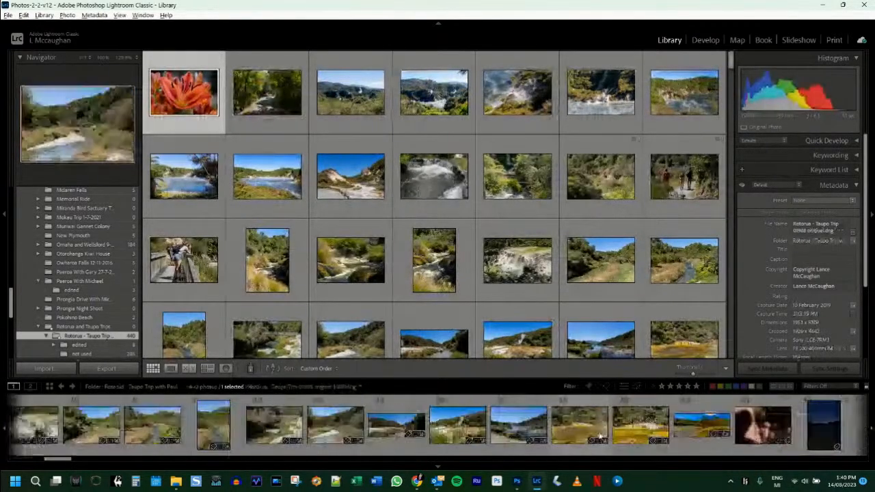
pyautogui.scroll(-4, 599, 434)
pyautogui.click(414, 429)
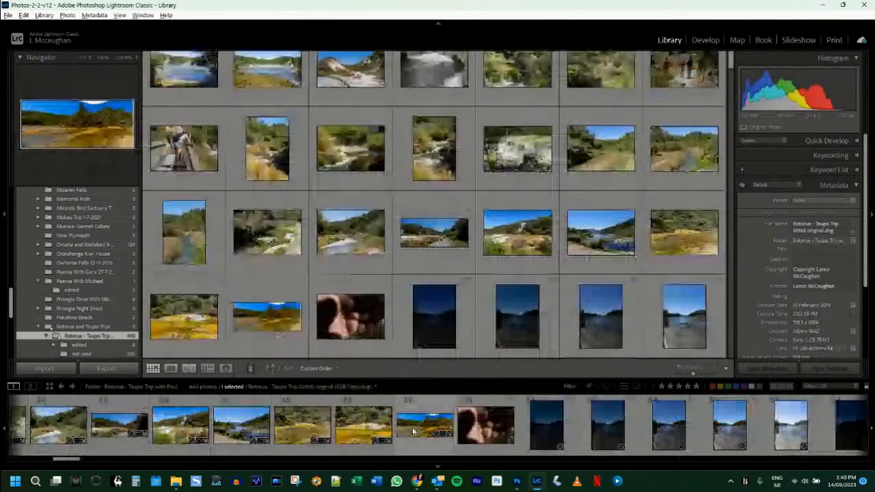
# Delete the selected 02788 original-HDR-Pano panorama from disk in the parent Rotorua - Taupo Trip folder.
pyautogui.rightClick(412, 430)
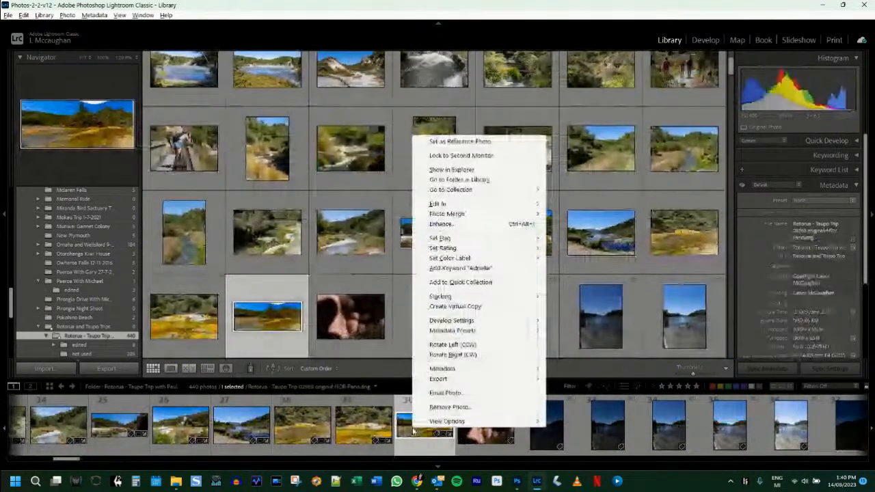
pyautogui.click(449, 408)
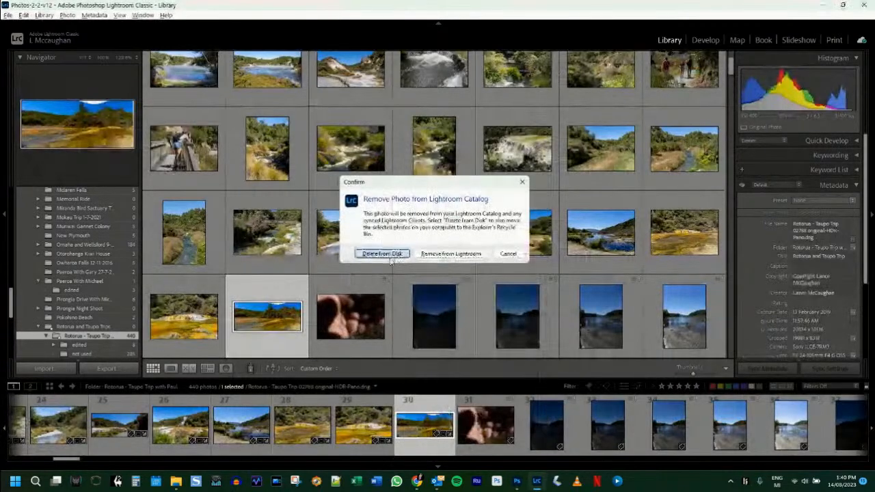
pyautogui.click(376, 252)
# View the folder's last photo, the 02874 original-HDR image, in Loupe view and return to the lake bracket frames.
pyautogui.scroll(-10, 568, 443)
pyautogui.moveTo(121, 460); pyautogui.dragTo(848, 459)
pyautogui.click(834, 427)
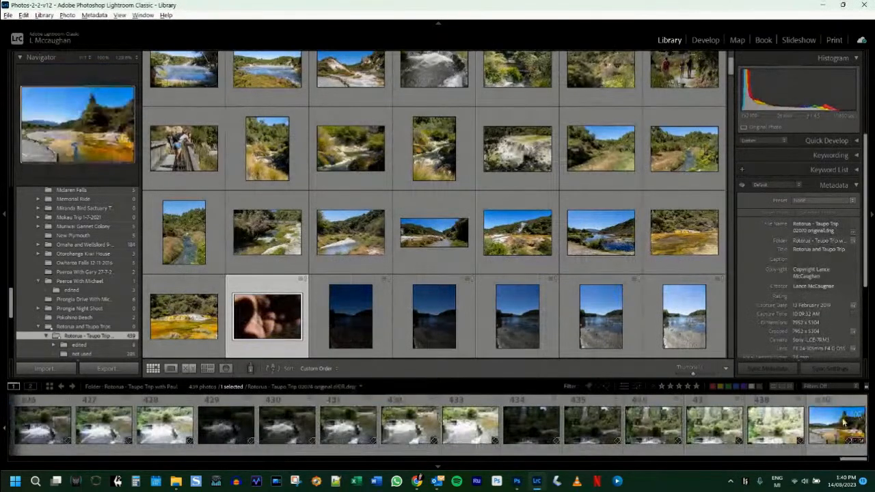
pyautogui.doubleClick(501, 329)
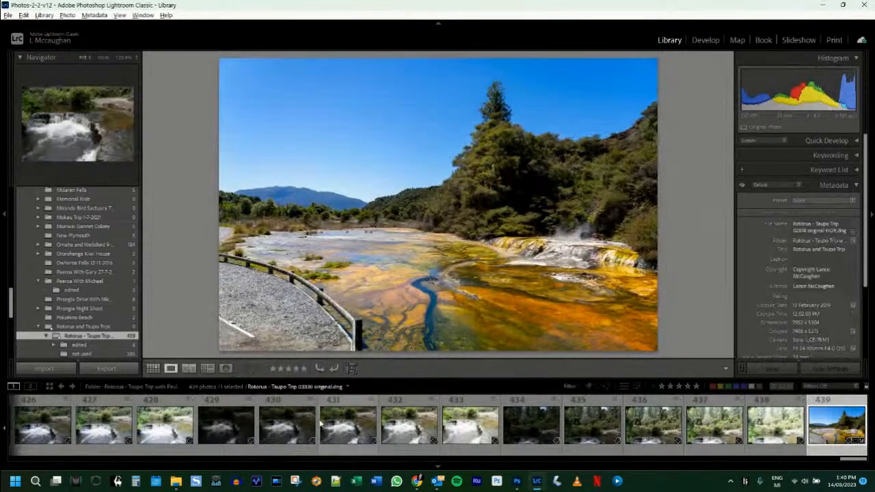
pyautogui.moveTo(844, 464); pyautogui.dragTo(71, 479)
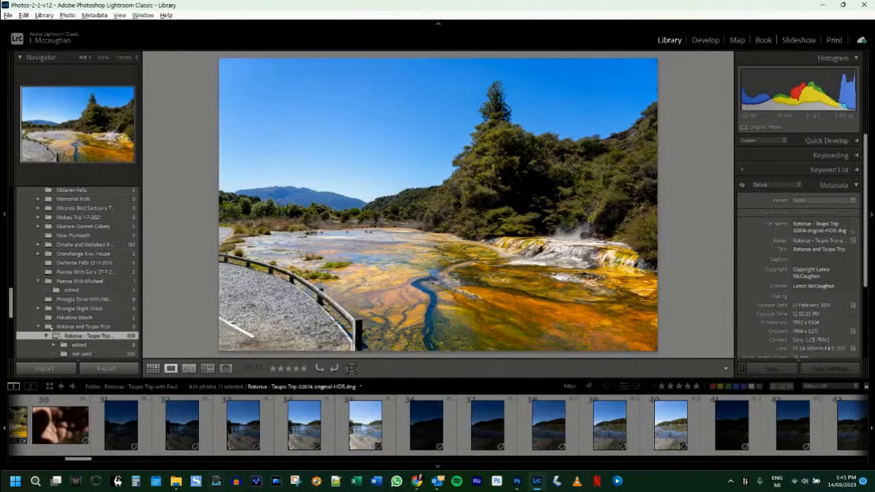
# In File Explorer, move the 02788 and 02818 full-size JPEGs and original-HDR files from the edited folder into the uploaded folder.
pyautogui.click(175, 481)
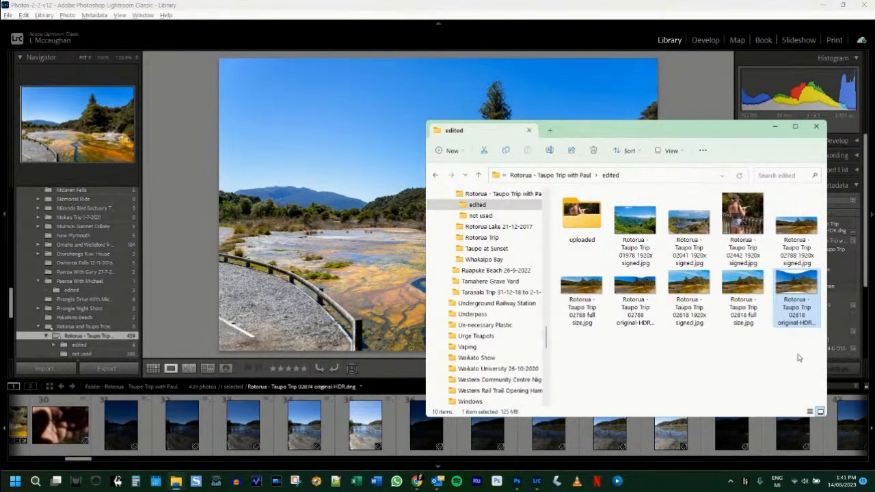
pyautogui.moveTo(799, 359); pyautogui.dragTo(741, 288)
pyautogui.keyDown('ctrl'); pyautogui.click(636, 293); pyautogui.keyUp('ctrl')
pyautogui.keyDown('ctrl'); pyautogui.click(590, 294); pyautogui.keyUp('ctrl')
pyautogui.moveTo(591, 293); pyautogui.dragTo(578, 222)
pyautogui.click(595, 251)
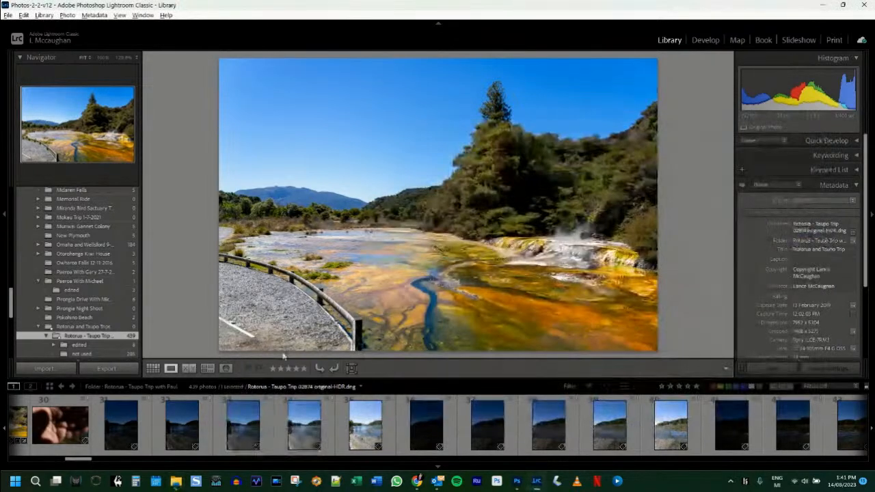
# Compare the brighter exposures of the first two lake brackets, frames 02903 to 02905 and 02909 to 02910, for a panorama merge.
pyautogui.click(240, 420)
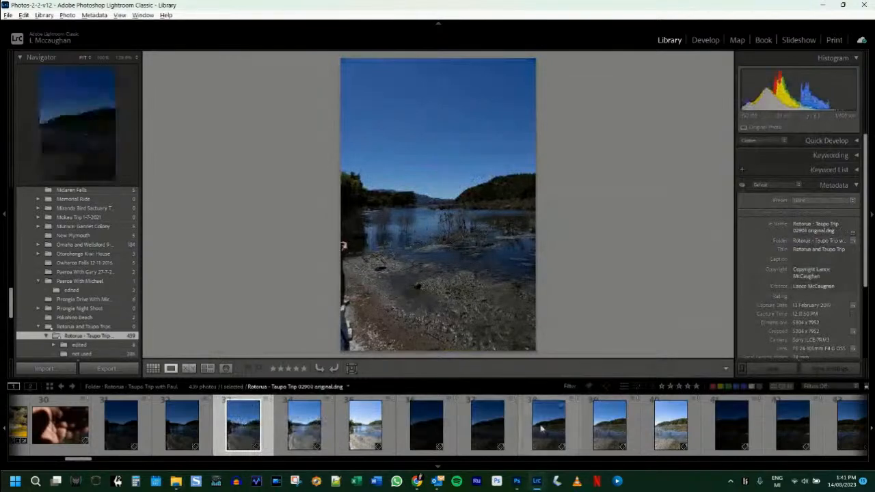
pyautogui.click(667, 435)
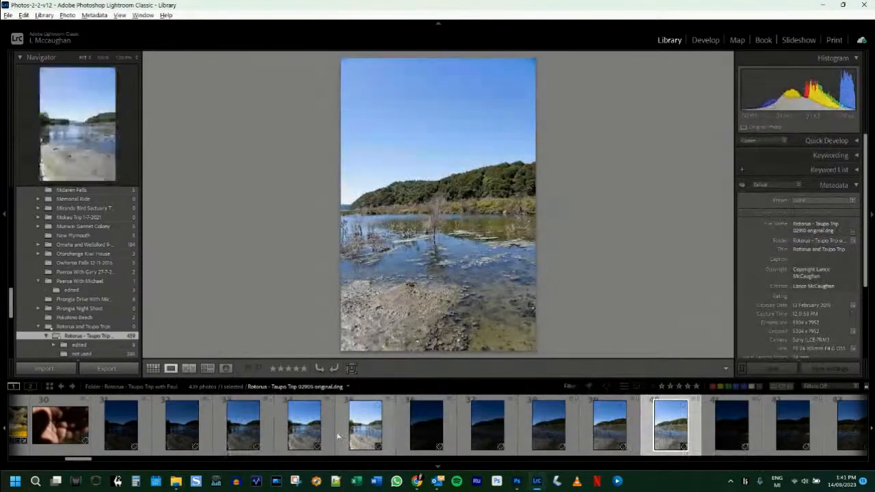
pyautogui.click(302, 433)
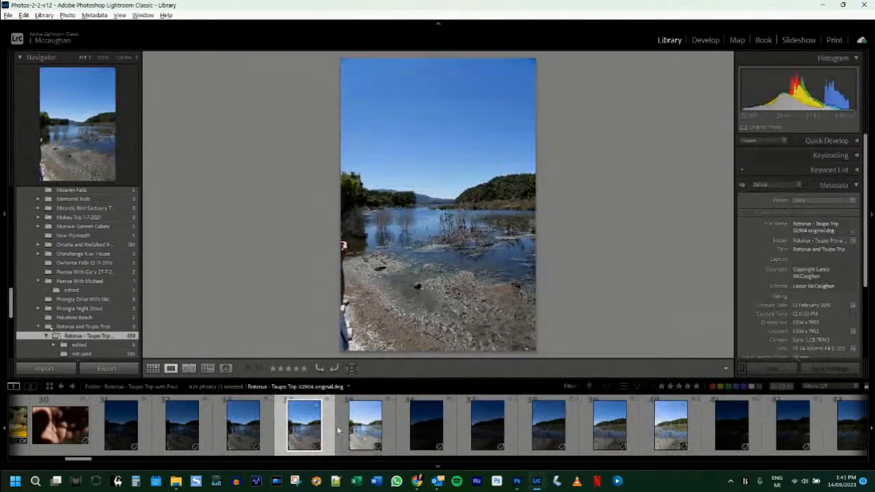
pyautogui.click(361, 428)
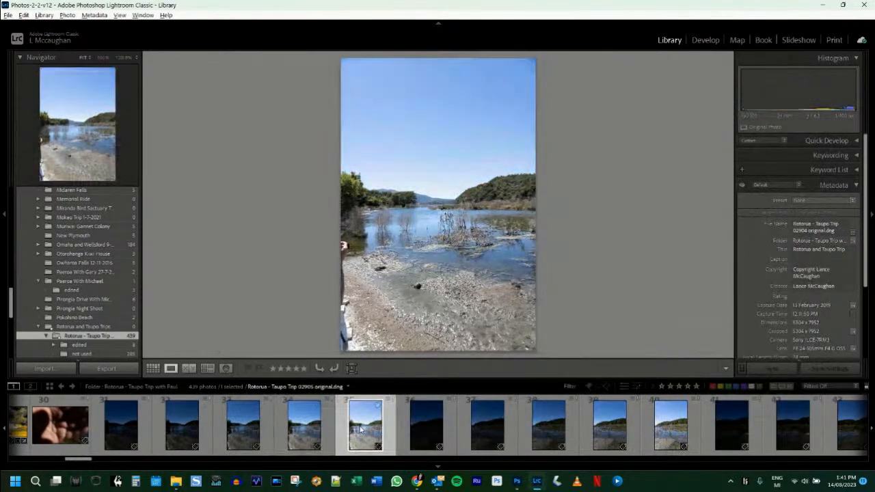
pyautogui.click(678, 430)
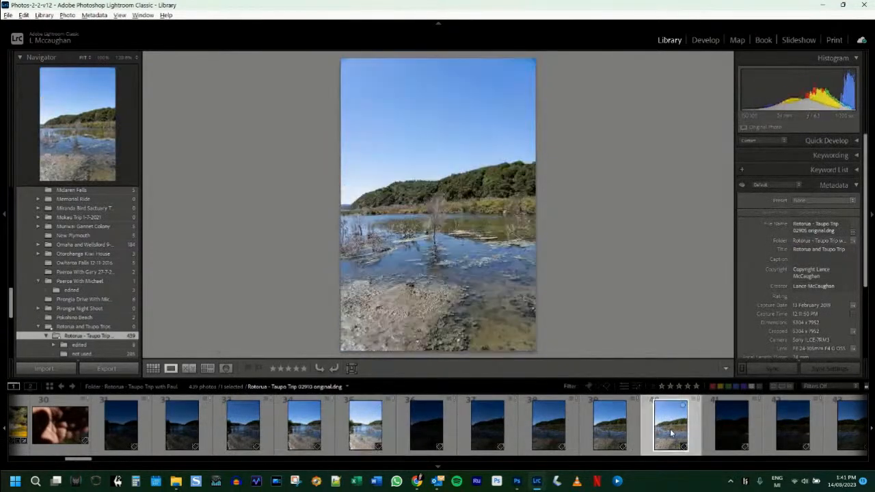
pyautogui.click(610, 429)
pyautogui.click(330, 431)
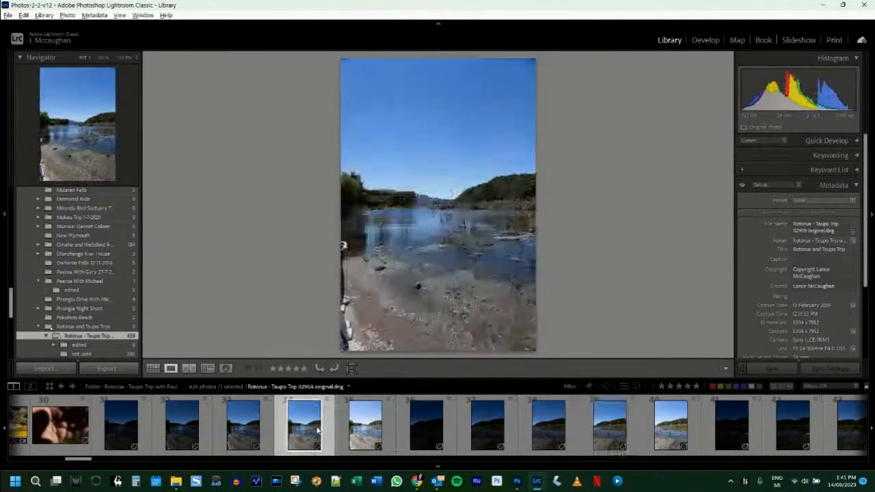
pyautogui.click(610, 427)
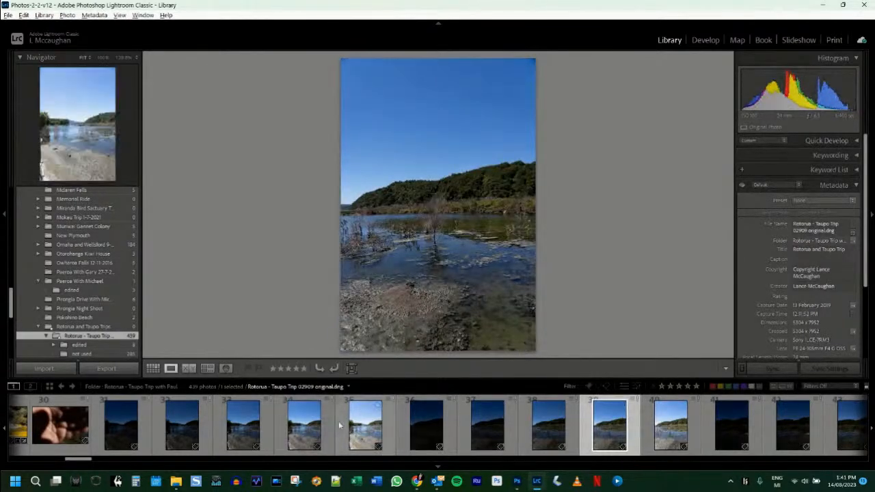
# Select the two brightest exposures of the first four lake brackets: 02904, 02905, 02909, 02910, 02914, 02915, 02919 and 02920.
pyautogui.click(309, 431)
pyautogui.keyDown('ctrl'); pyautogui.click(364, 431); pyautogui.keyUp('ctrl')
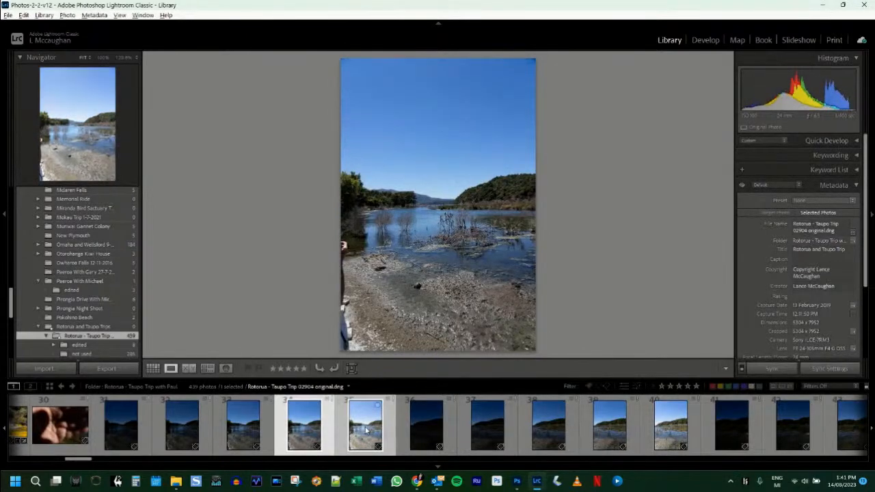
pyautogui.keyDown('ctrl'); pyautogui.click(658, 427); pyautogui.keyUp('ctrl')
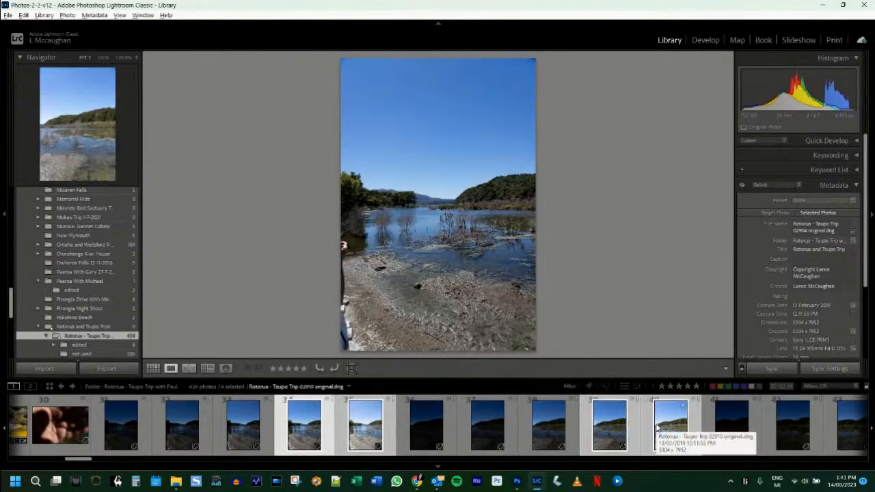
pyautogui.scroll(-3, 657, 428)
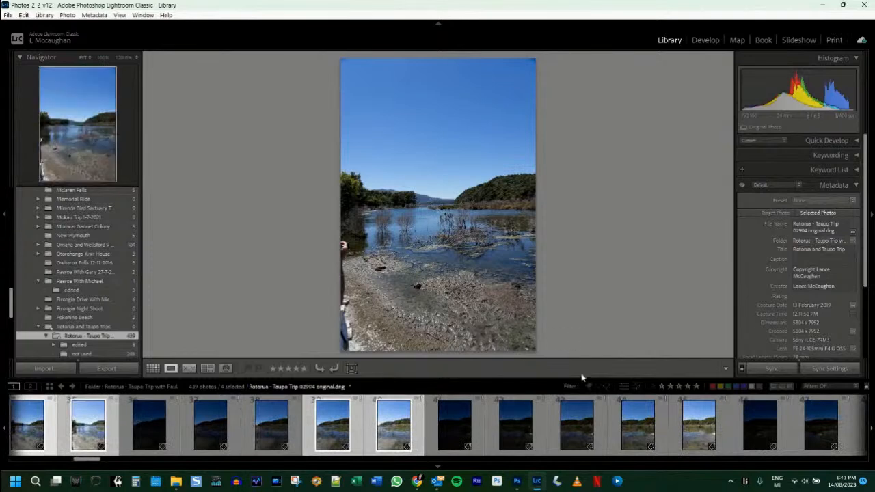
pyautogui.keyDown('ctrl'); pyautogui.click(697, 429); pyautogui.keyUp('ctrl')
pyautogui.click(644, 428)
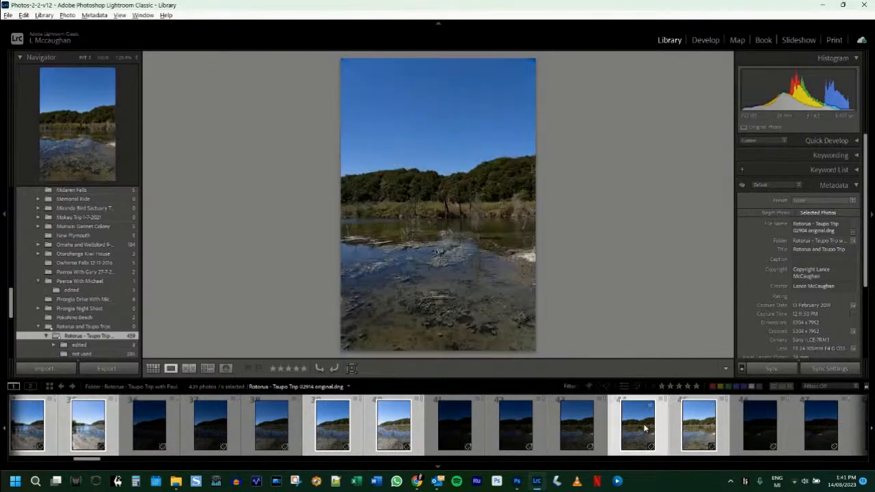
pyautogui.scroll(1, 647, 429)
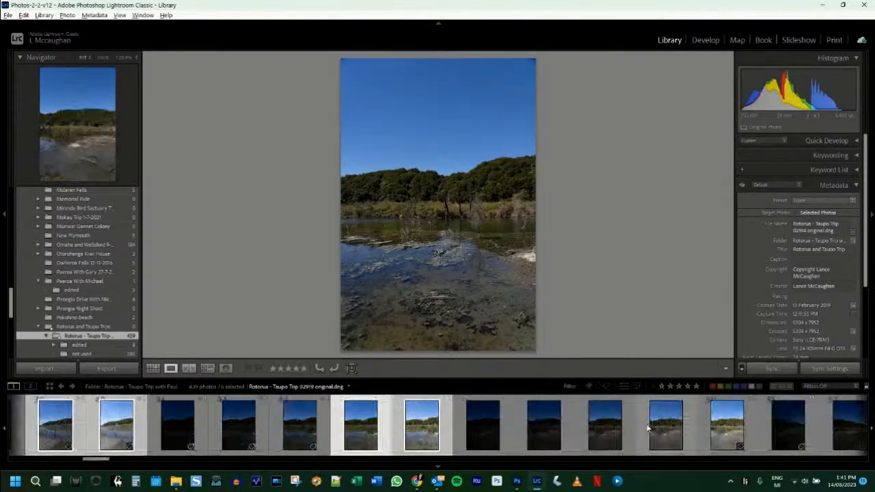
pyautogui.keyDown('ctrl'); pyautogui.click(662, 428); pyautogui.keyUp('ctrl')
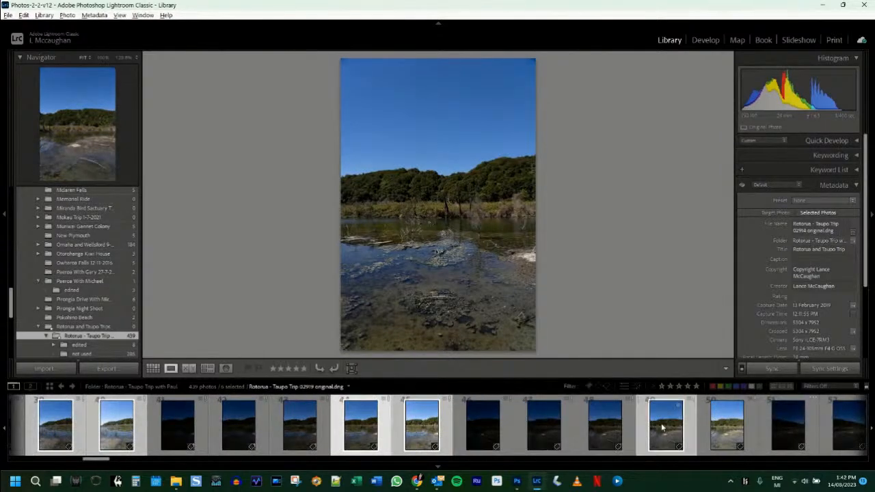
pyautogui.keyDown('ctrl'); pyautogui.click(715, 429); pyautogui.keyUp('ctrl')
# Add the two brightest exposures of the last two lake brackets, 02924, 02925, 02929 and 02930, to the selection.
pyautogui.scroll(-5, 715, 429)
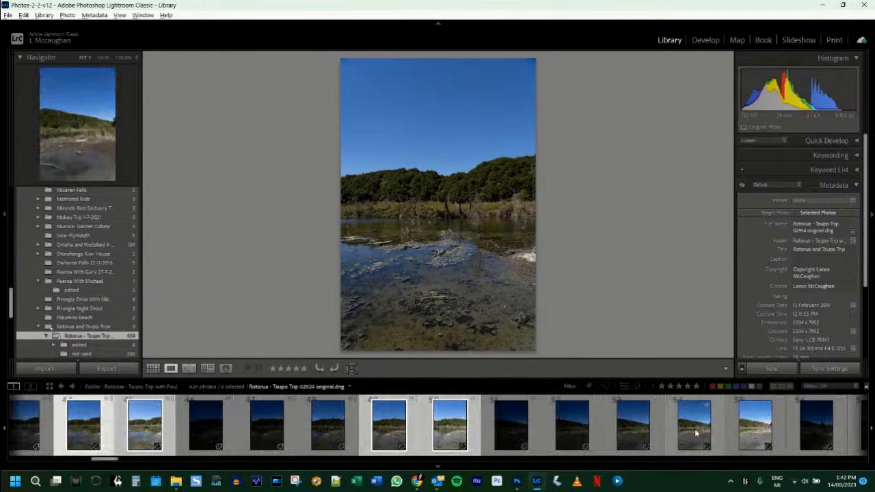
pyautogui.keyDown('ctrl'); pyautogui.click(694, 428); pyautogui.keyUp('ctrl')
pyautogui.keyDown('ctrl'); pyautogui.click(747, 429); pyautogui.keyUp('ctrl')
pyautogui.scroll(1, 747, 428)
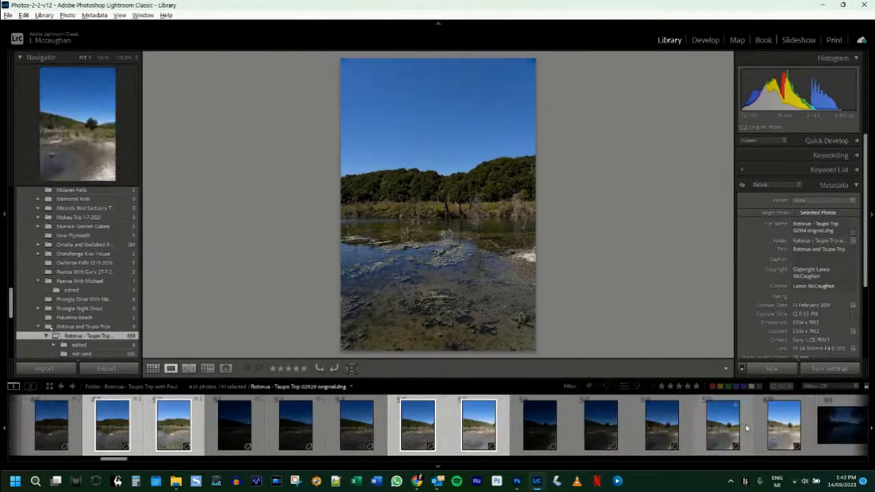
pyautogui.keyDown('ctrl'); pyautogui.click(724, 429); pyautogui.keyUp('ctrl')
pyautogui.keyDown('ctrl'); pyautogui.click(783, 429); pyautogui.keyUp('ctrl')
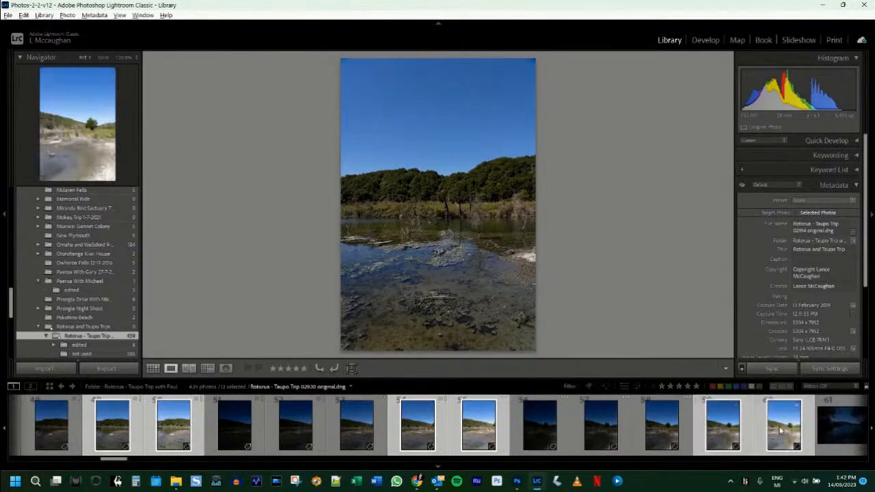
# Try to merge the twelve selected lake frames into an HDR panorama and cancel the merge preview.
pyautogui.scroll(-5, 780, 429)
pyautogui.scroll(5, 780, 429)
pyautogui.rightClick(474, 423)
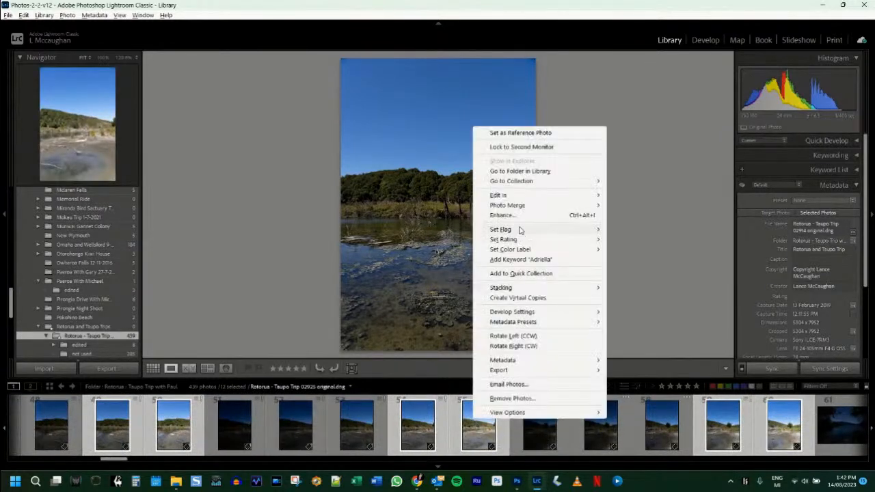
pyautogui.moveTo(562, 208)
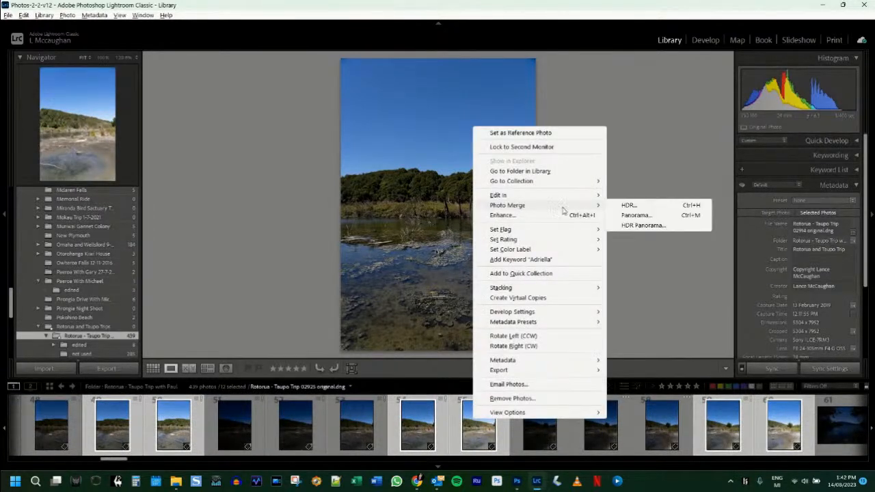
pyautogui.click(644, 227)
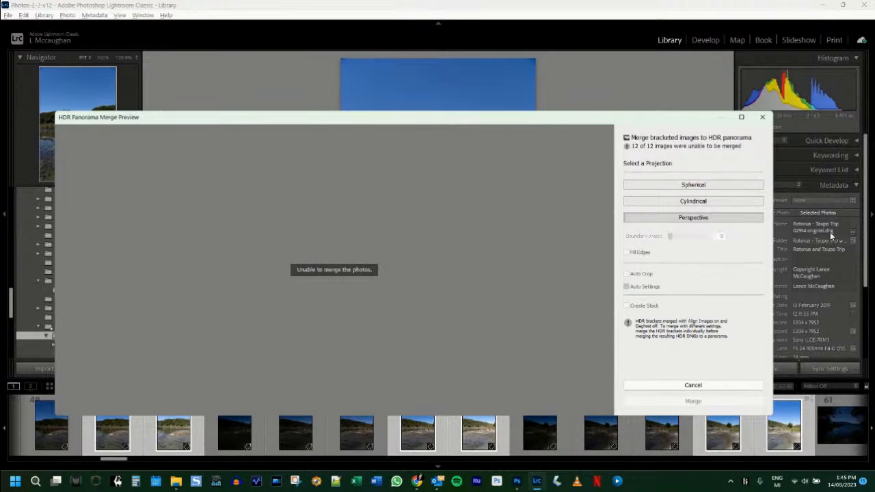
pyautogui.click(689, 386)
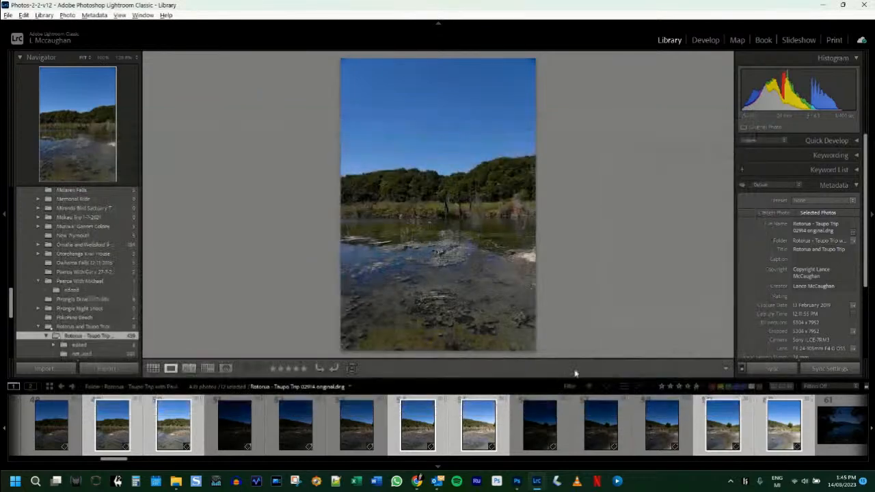
# Compare the selected lake frames again, going back through the brackets from 02930 to frame 02910.
pyautogui.click(419, 444)
pyautogui.click(184, 439)
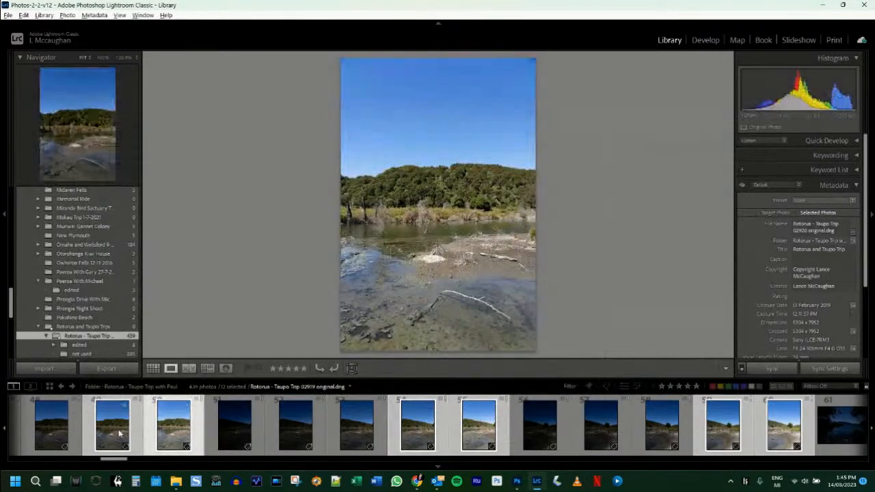
pyautogui.click(128, 430)
pyautogui.scroll(5, 129, 430)
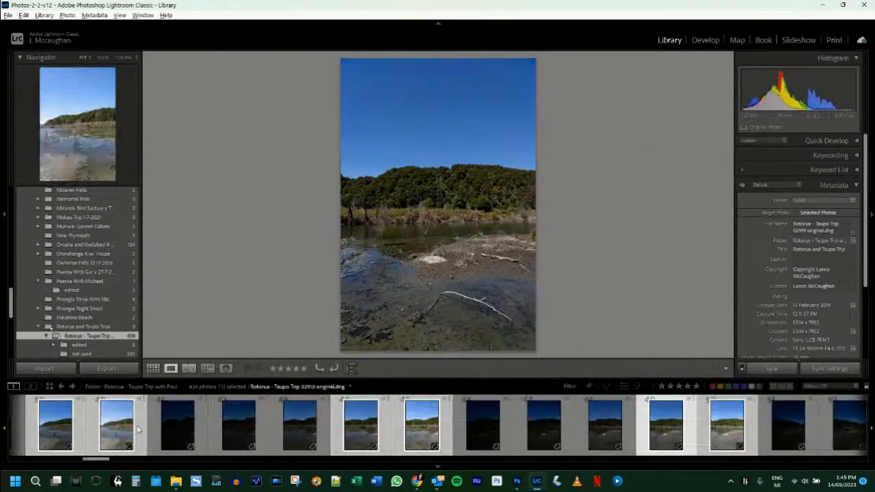
pyautogui.click(116, 432)
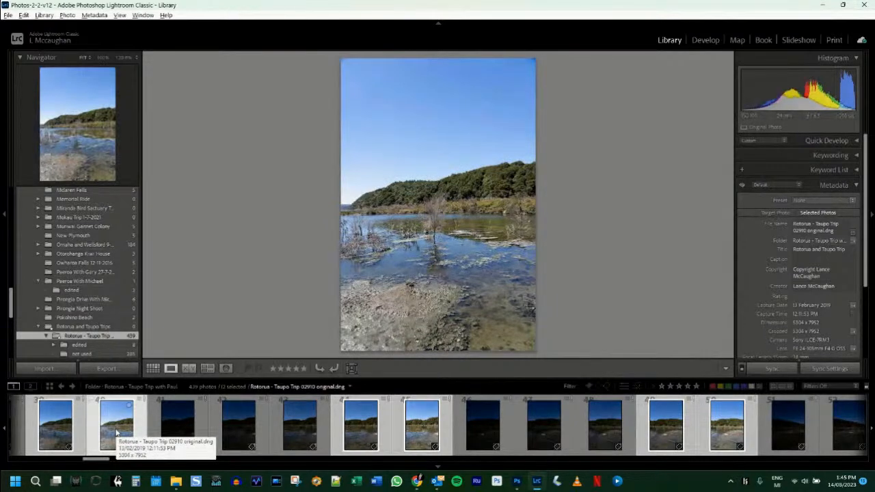
pyautogui.scroll(5, 117, 431)
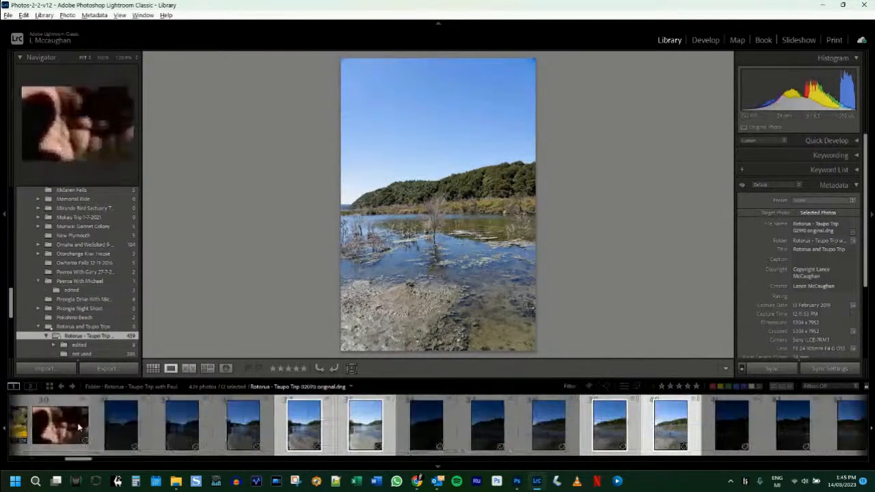
# Merge only the lake frames 02904, 02905, 02909 and 02910 into an HDR panorama, comparing the Spherical projection but using Cylindrical.
pyautogui.click(234, 440)
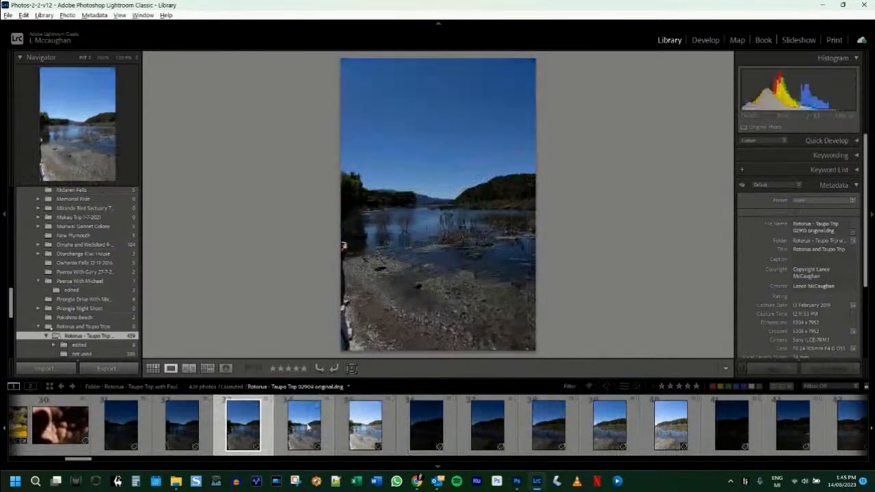
pyautogui.click(318, 432)
pyautogui.keyDown('ctrl'); pyautogui.click(618, 425); pyautogui.keyUp('ctrl')
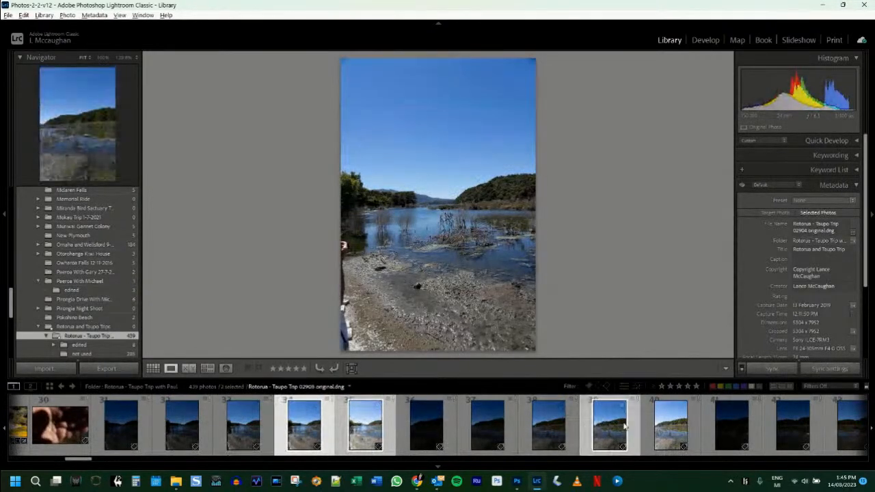
pyautogui.keyDown('ctrl'); pyautogui.click(674, 426); pyautogui.keyUp('ctrl')
pyautogui.rightClick(675, 427)
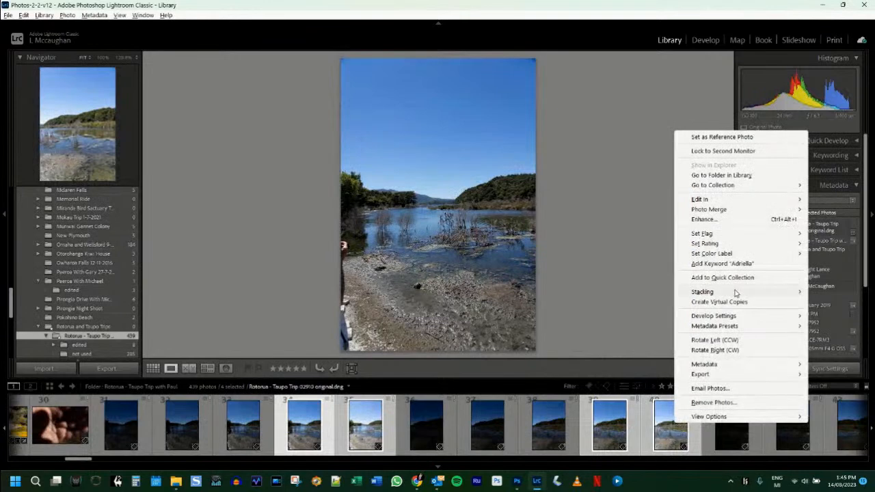
pyautogui.moveTo(715, 211)
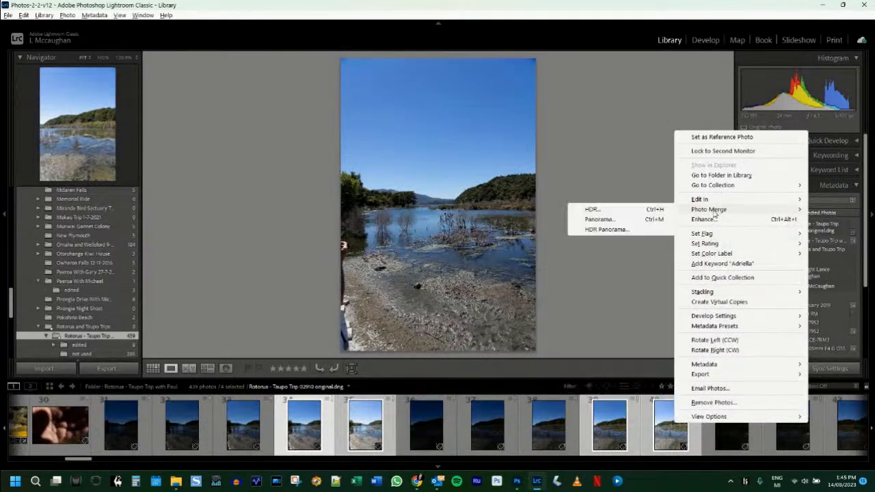
pyautogui.click(599, 231)
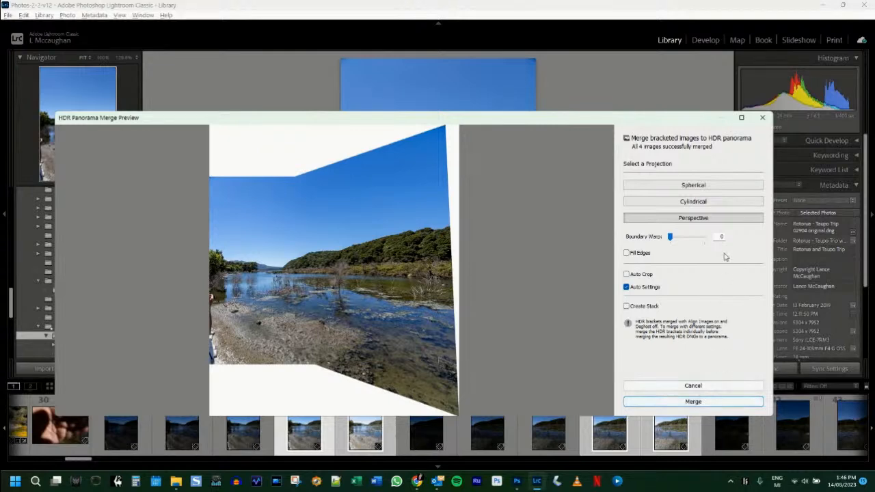
pyautogui.click(690, 187)
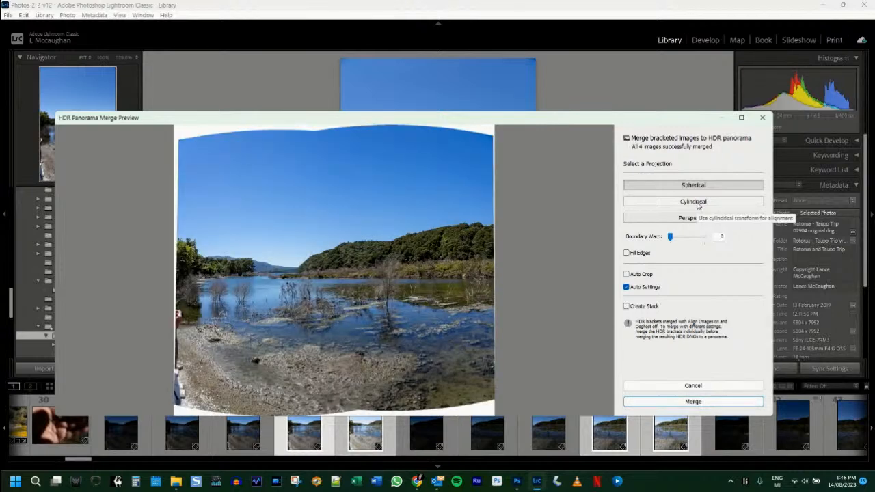
pyautogui.click(697, 202)
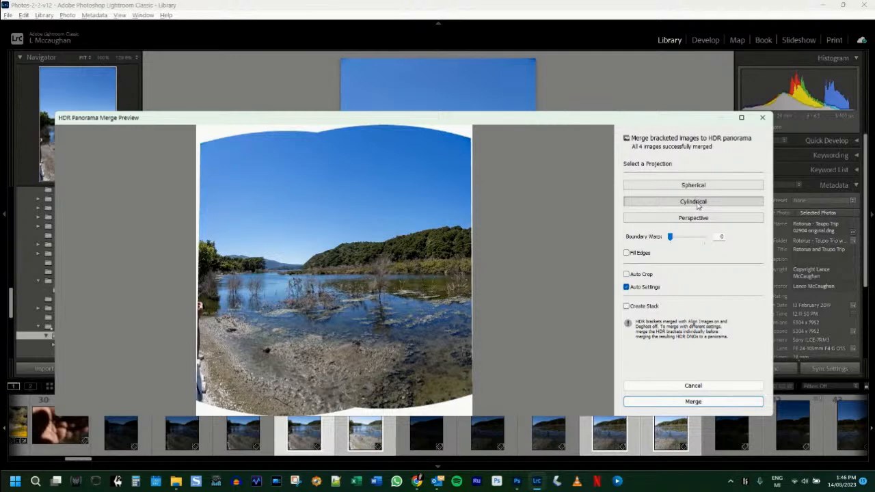
pyautogui.click(692, 404)
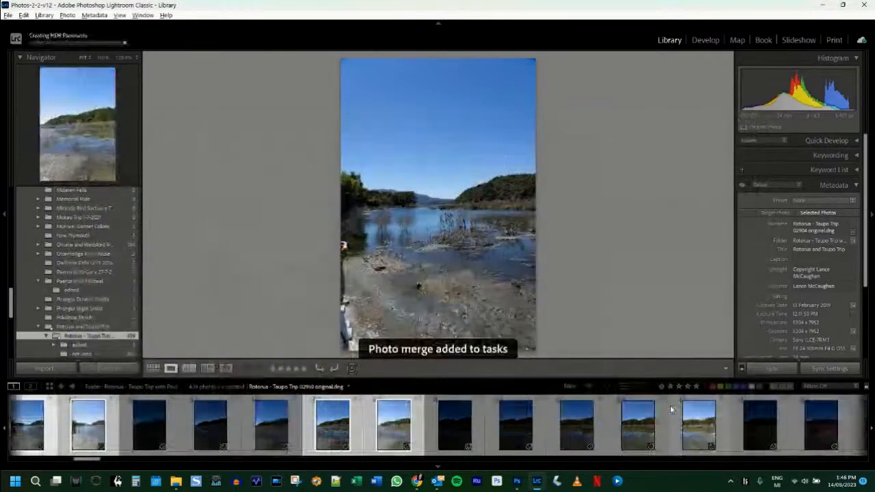
# Merge the lake frames 02914, 02915, 02919 and 02920 into a second HDR panorama with the Cylindrical projection.
pyautogui.scroll(-3, 670, 404)
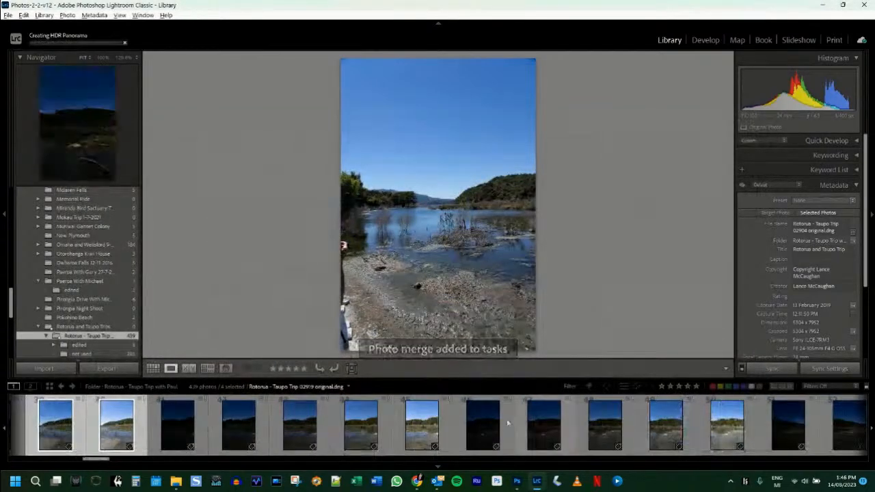
pyautogui.click(369, 429)
pyautogui.keyDown('ctrl'); pyautogui.click(420, 432); pyautogui.keyUp('ctrl')
pyautogui.keyDown('ctrl'); pyautogui.click(659, 430); pyautogui.keyUp('ctrl')
pyautogui.keyDown('ctrl'); pyautogui.click(726, 428); pyautogui.keyUp('ctrl')
pyautogui.rightClick(726, 428)
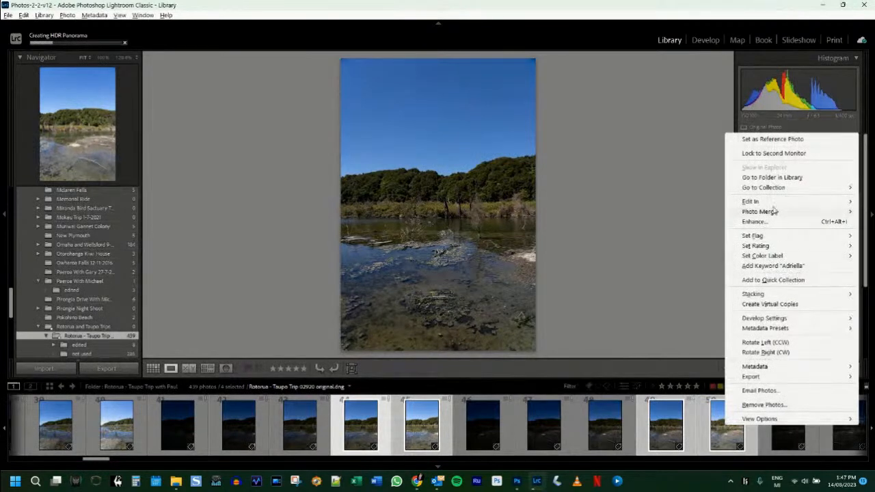
pyautogui.moveTo(767, 212)
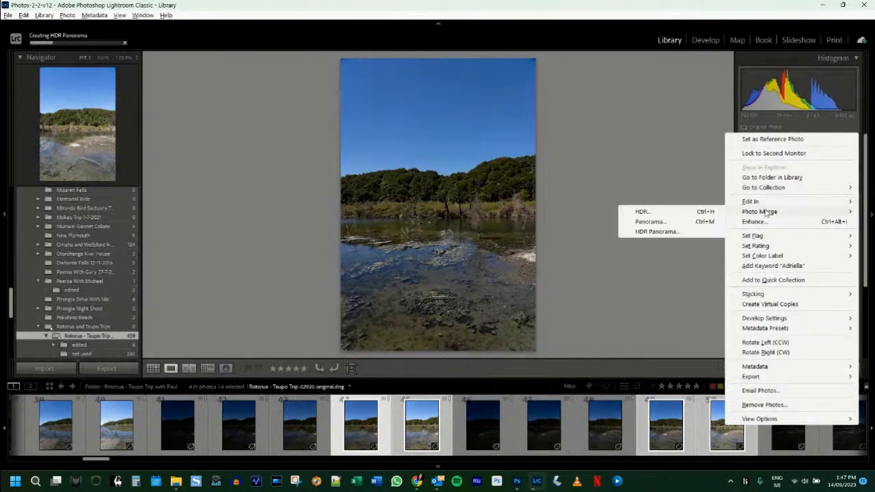
pyautogui.click(652, 232)
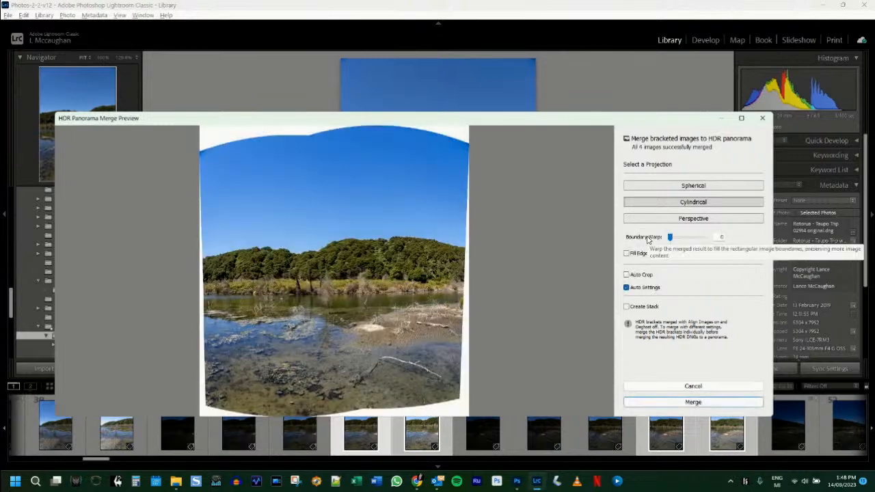
pyautogui.click(708, 402)
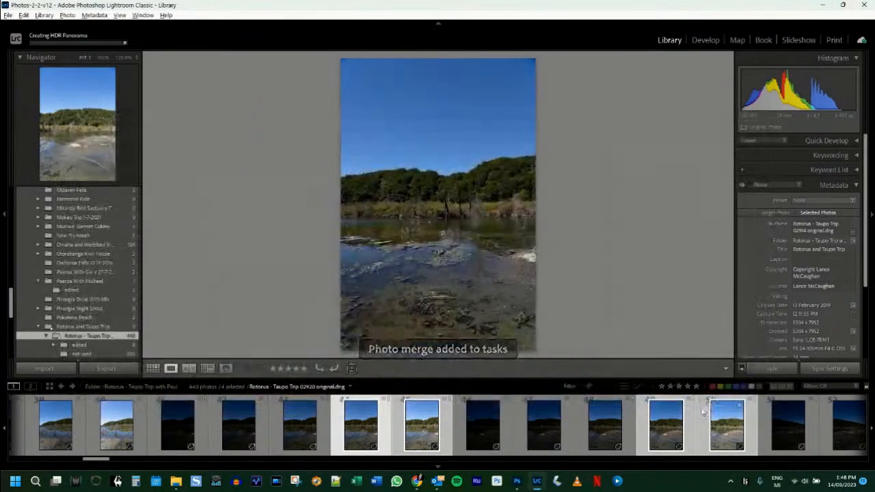
# Merge the lake frames 02924, 02925, 02929 and 02930 into a third HDR panorama with the Cylindrical projection.
pyautogui.click(710, 408)
pyautogui.scroll(-3, 696, 417)
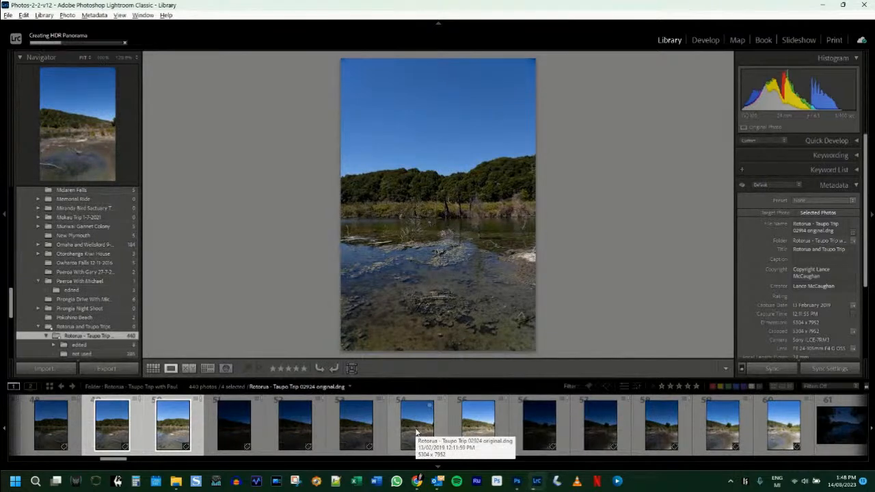
pyautogui.click(416, 432)
pyautogui.keyDown('shift'); pyautogui.click(478, 426); pyautogui.keyUp('shift')
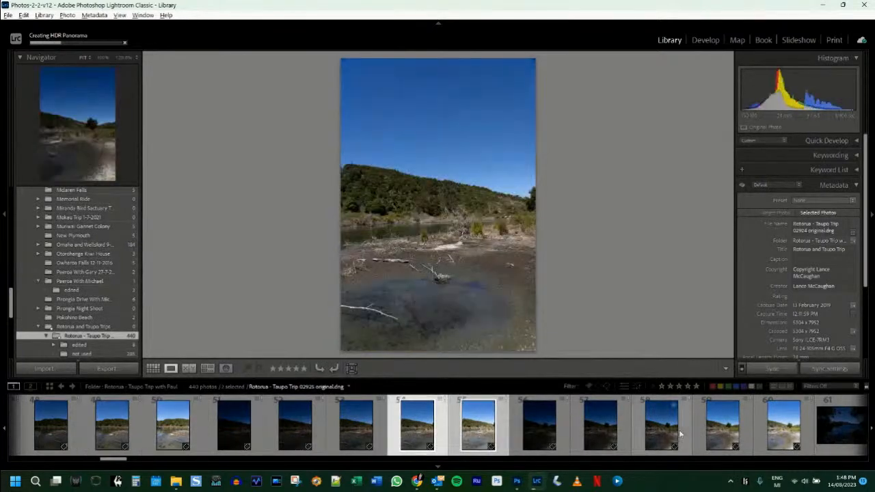
pyautogui.keyDown('ctrl'); pyautogui.click(730, 435); pyautogui.keyUp('ctrl')
pyautogui.keyDown('ctrl'); pyautogui.click(779, 432); pyautogui.keyUp('ctrl')
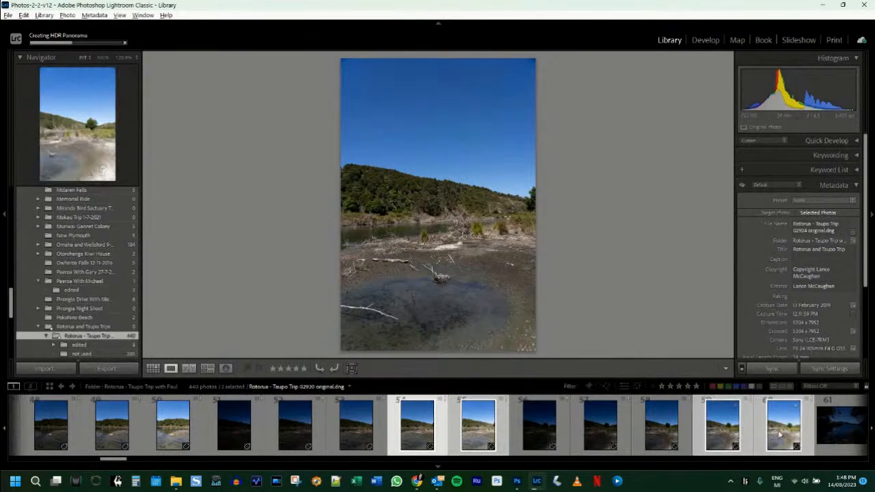
pyautogui.rightClick(774, 431)
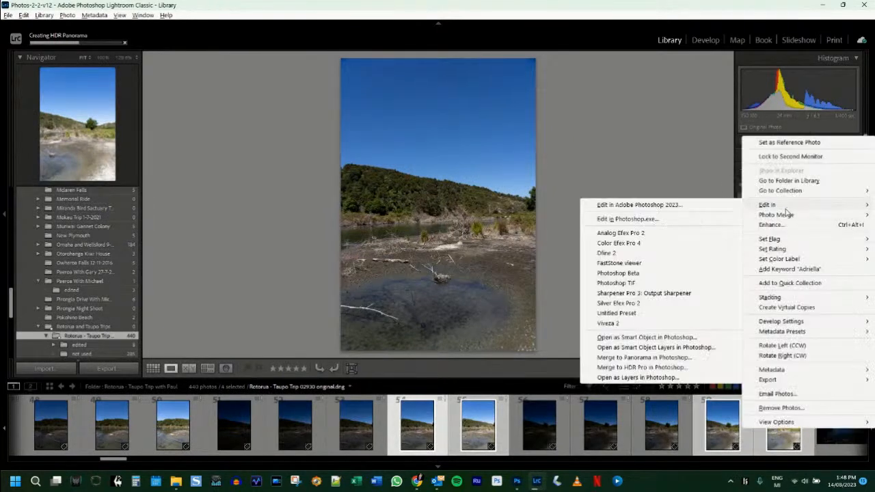
pyautogui.moveTo(784, 218)
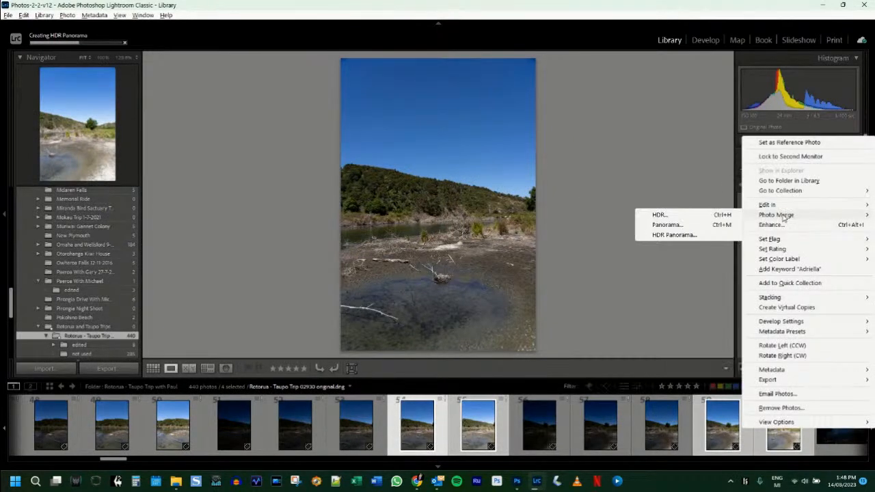
pyautogui.click(669, 237)
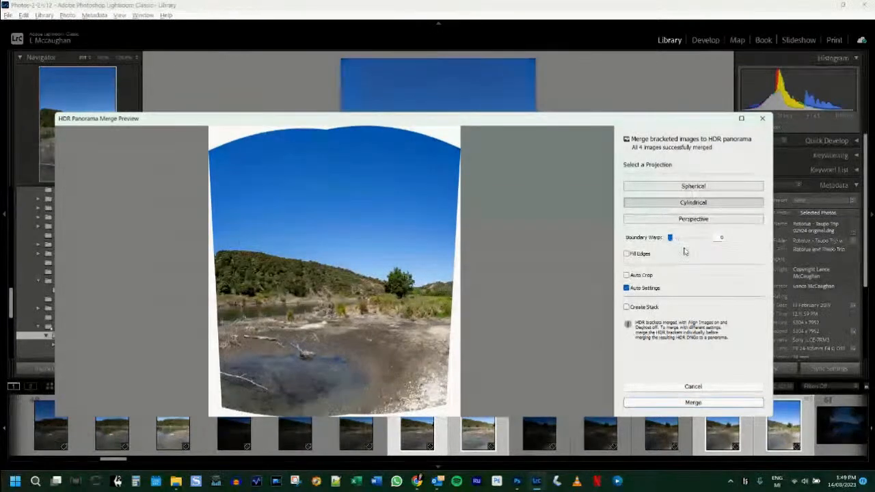
pyautogui.click(670, 402)
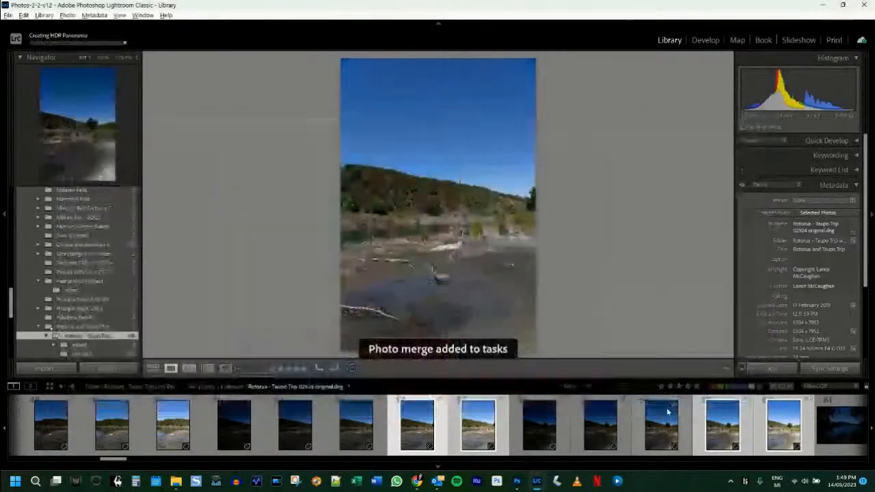
# Browse the other brackets in the folder and view frame 02939, the lake and mountain framed by foliage.
pyautogui.scroll(-5, 678, 422)
pyautogui.scroll(-10, 678, 422)
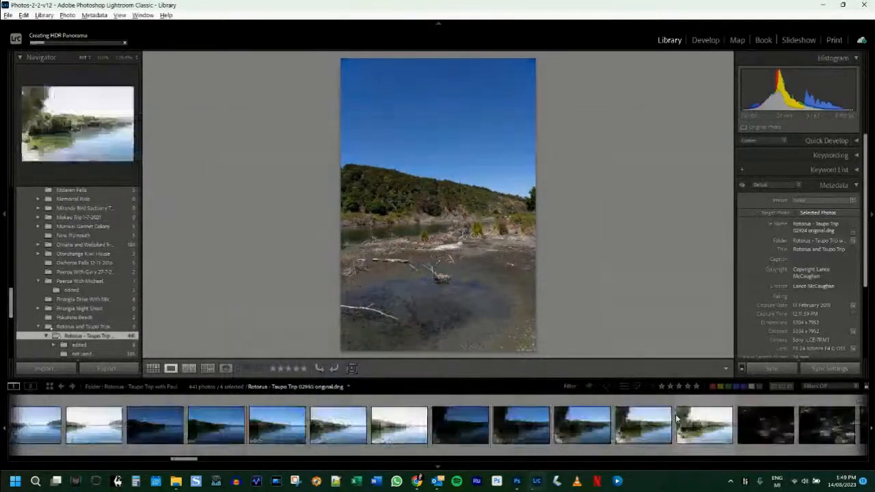
pyautogui.scroll(-6, 677, 419)
pyautogui.scroll(-3, 674, 417)
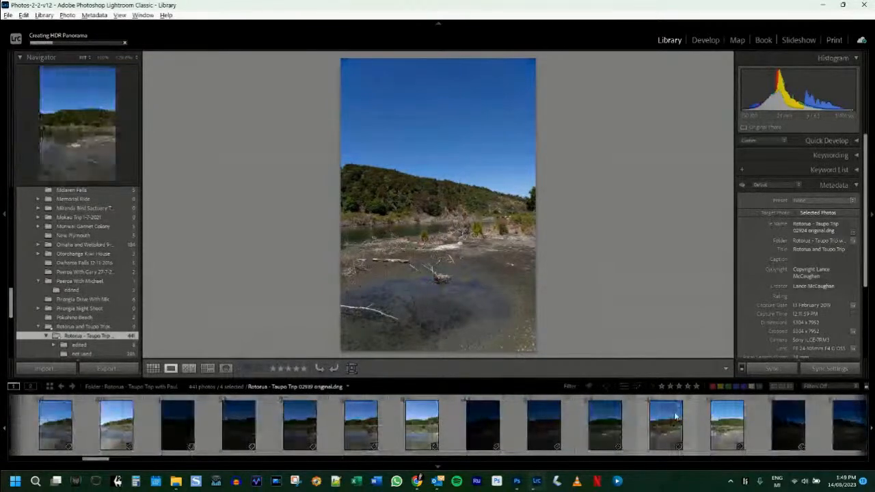
pyautogui.scroll(-3, 675, 417)
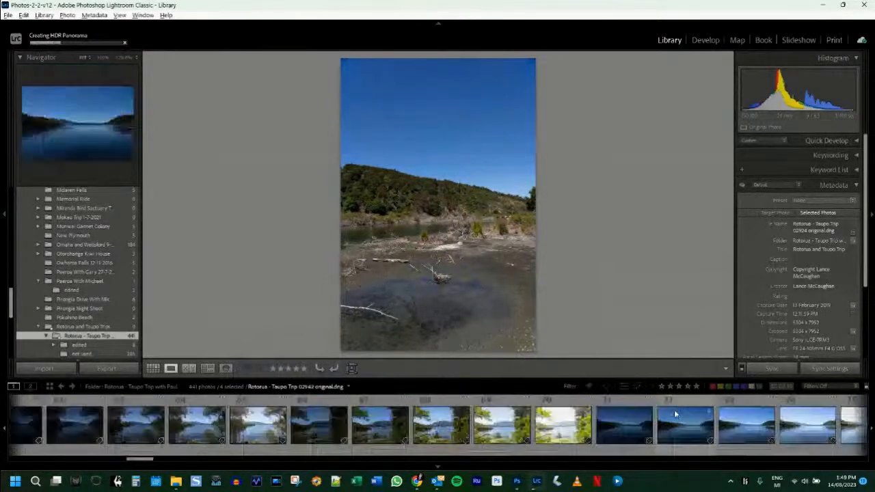
pyautogui.click(503, 429)
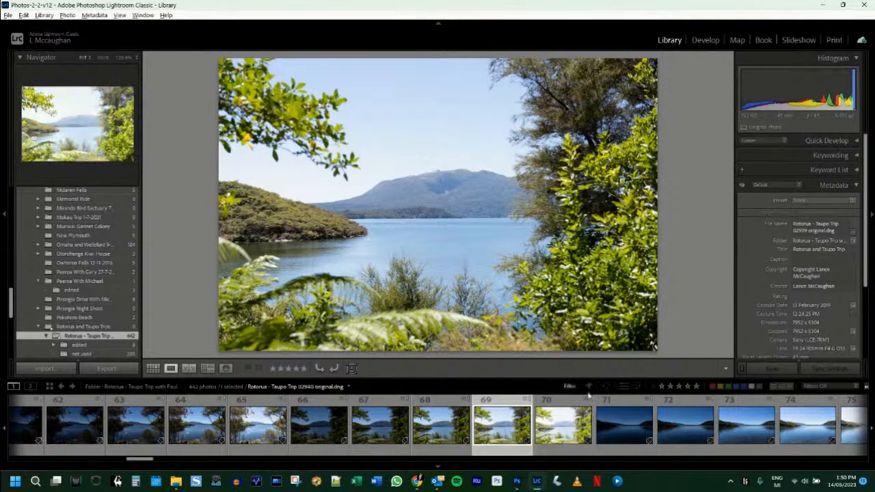
# Merge the three partial HDR panoramas 02904, 02914 and 02924 into one panorama with the Cylindrical projection.
pyautogui.scroll(-4, 633, 419)
pyautogui.scroll(-10, 634, 416)
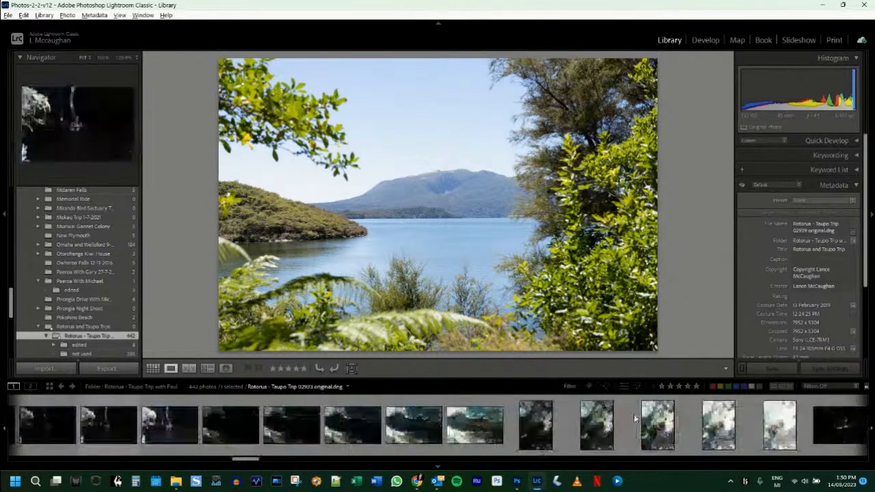
pyautogui.scroll(-15, 632, 410)
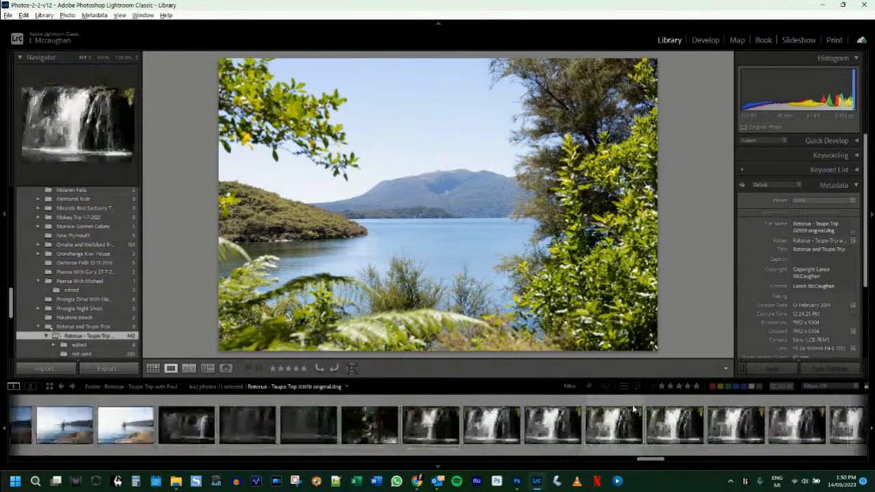
pyautogui.scroll(-8, 633, 410)
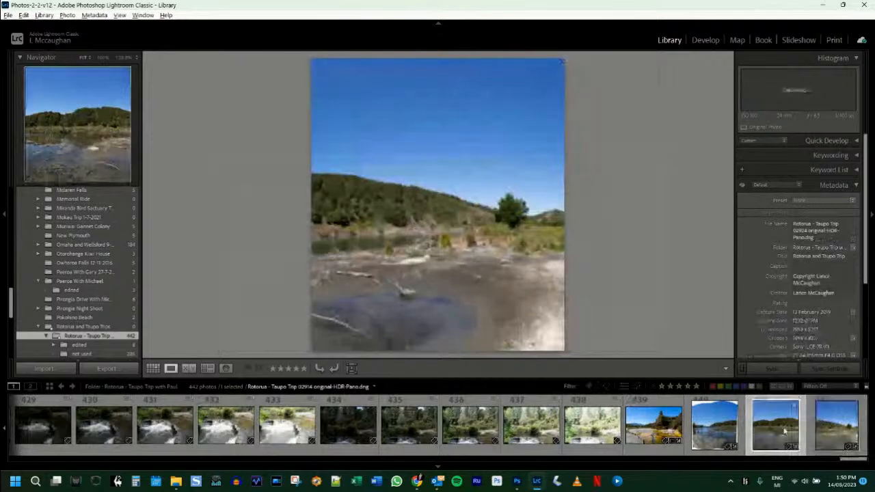
pyautogui.click(719, 428)
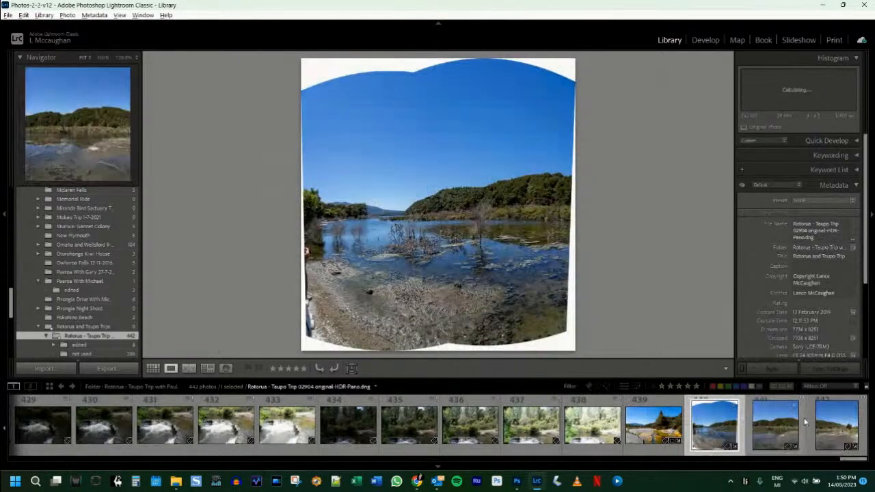
pyautogui.keyDown('shift'); pyautogui.click(834, 422); pyautogui.keyUp('shift')
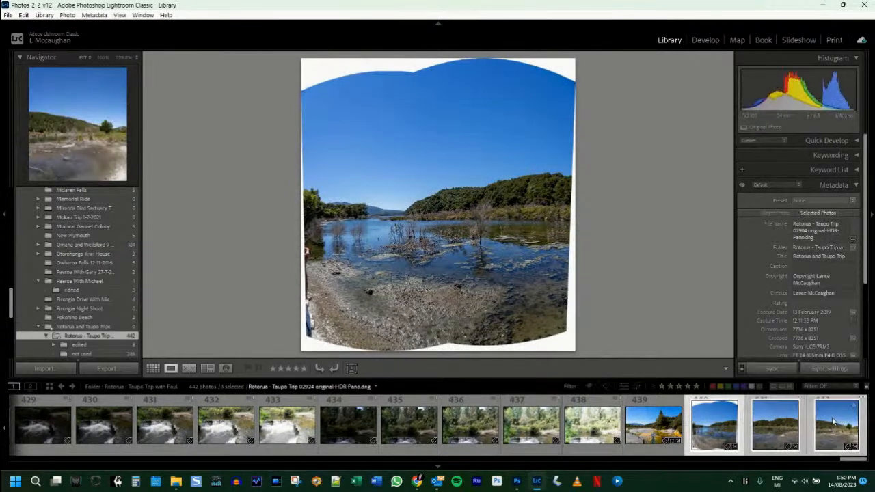
pyautogui.rightClick(776, 428)
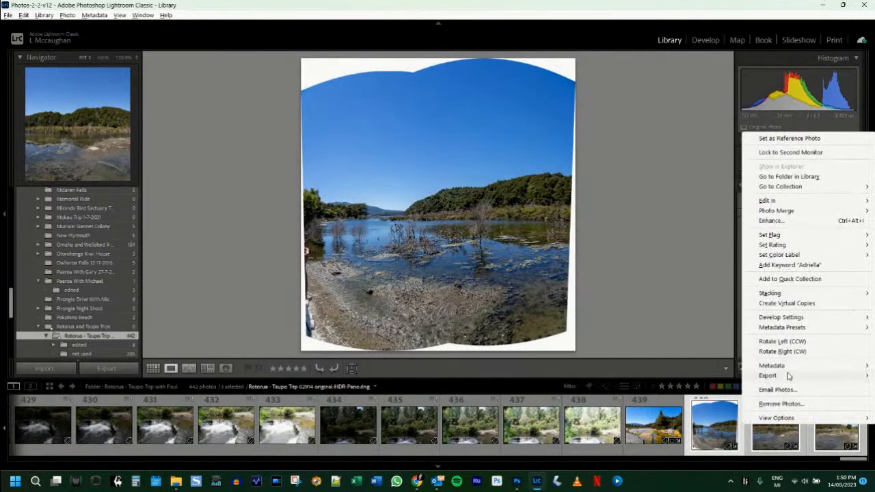
pyautogui.moveTo(784, 213)
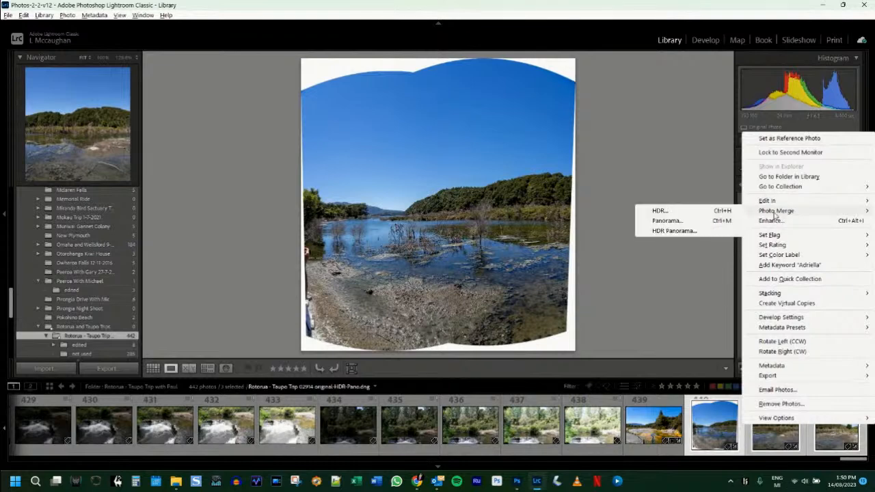
pyautogui.click(691, 221)
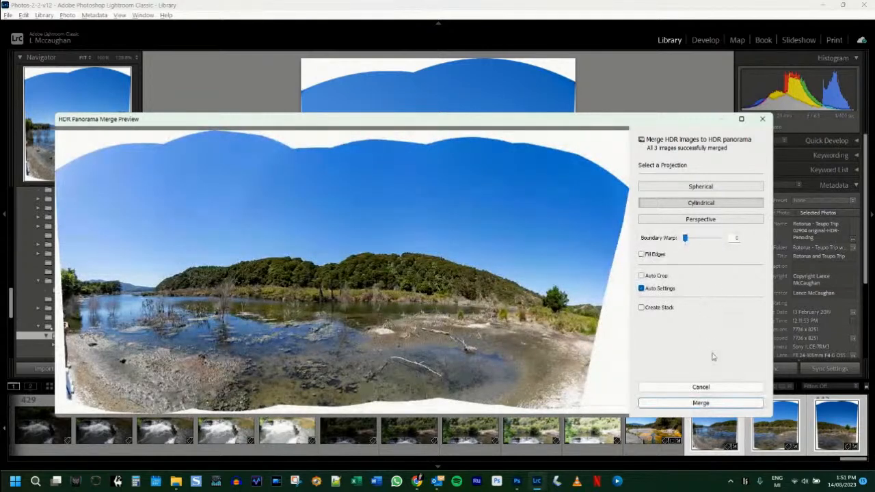
pyautogui.click(709, 404)
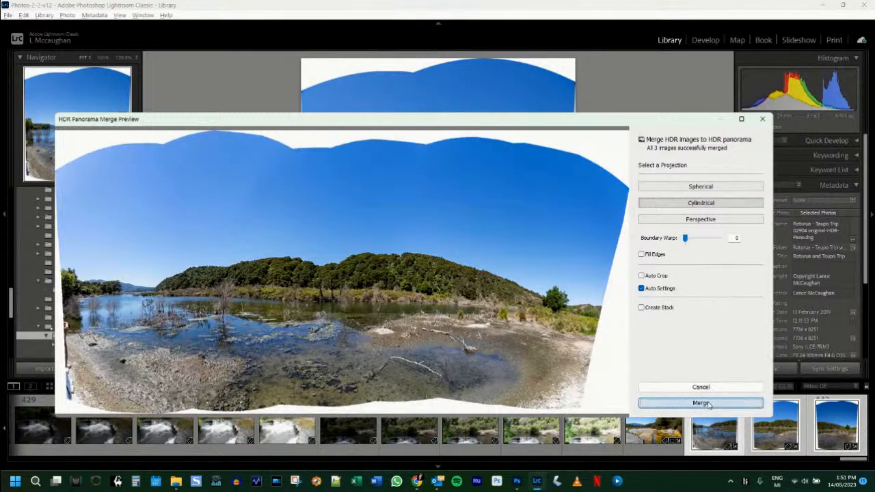
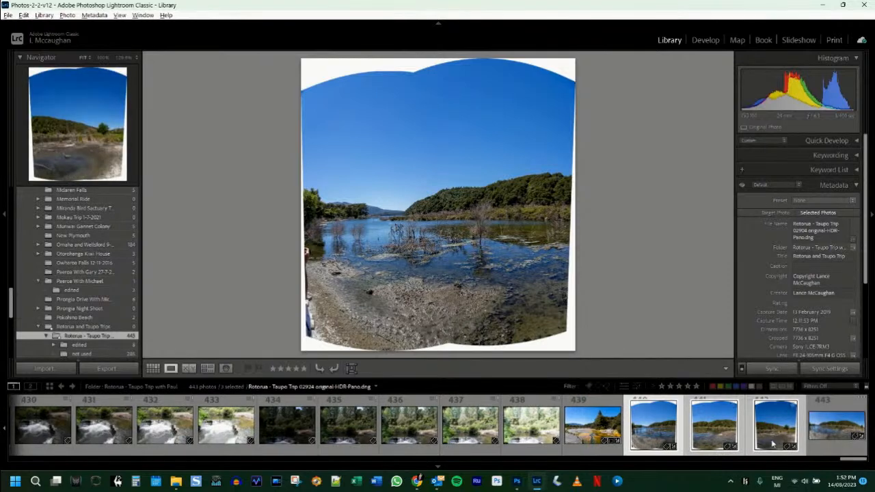
# Preview the three-panorama merge again to compare the Perspective, Spherical and Cylindrical projections, and leave without merging.
pyautogui.rightClick(716, 431)
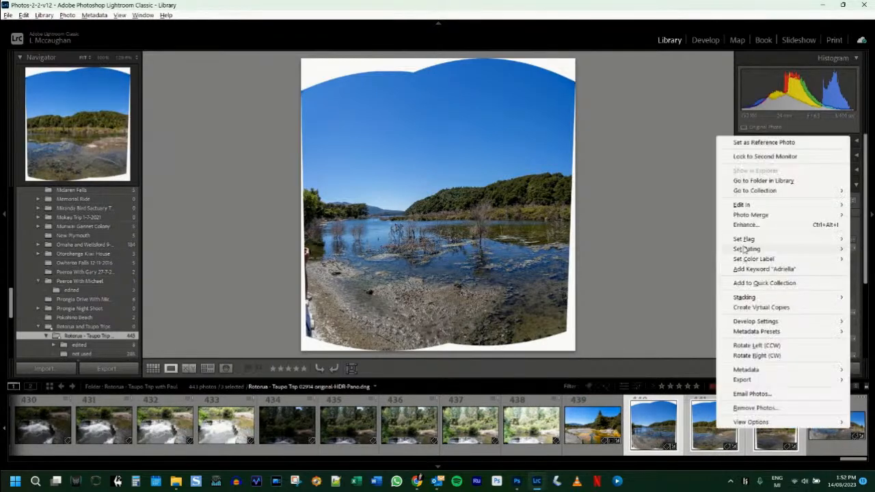
pyautogui.moveTo(756, 218)
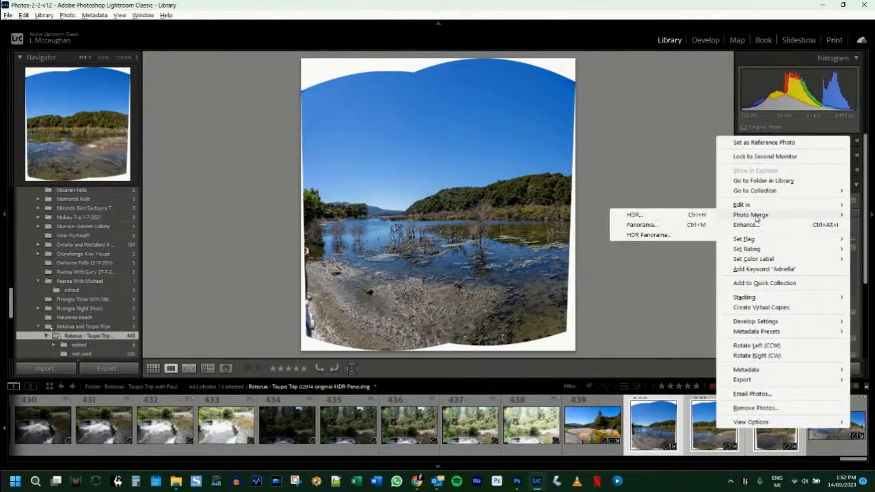
pyautogui.click(665, 225)
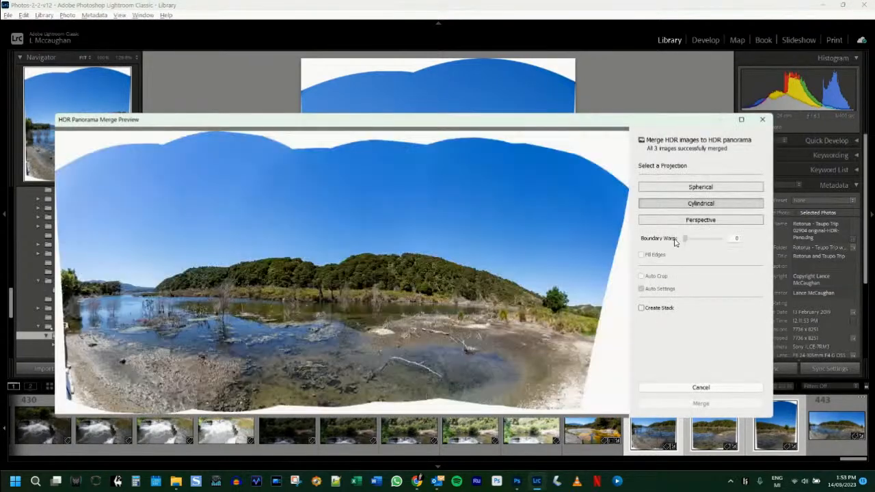
pyautogui.click(667, 220)
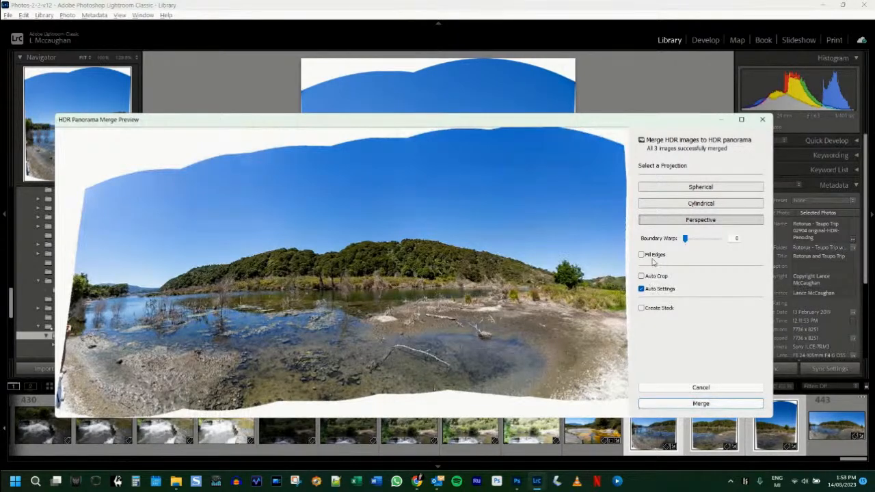
pyautogui.click(682, 190)
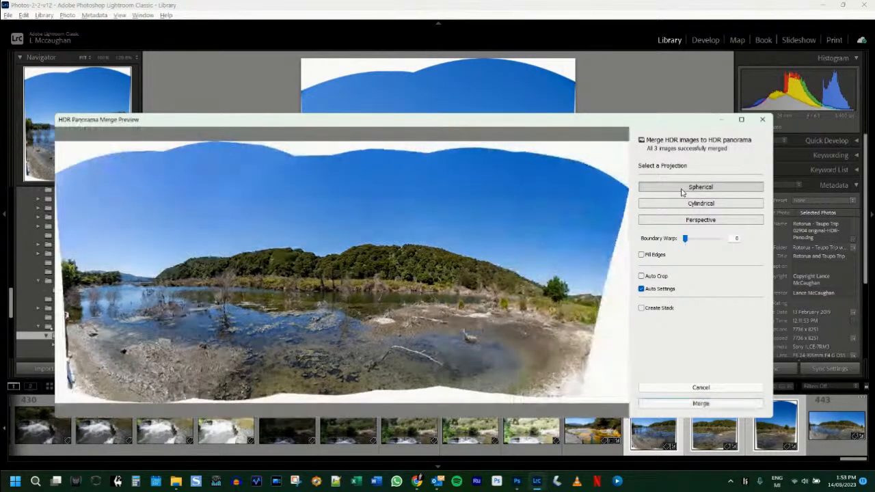
pyautogui.click(686, 204)
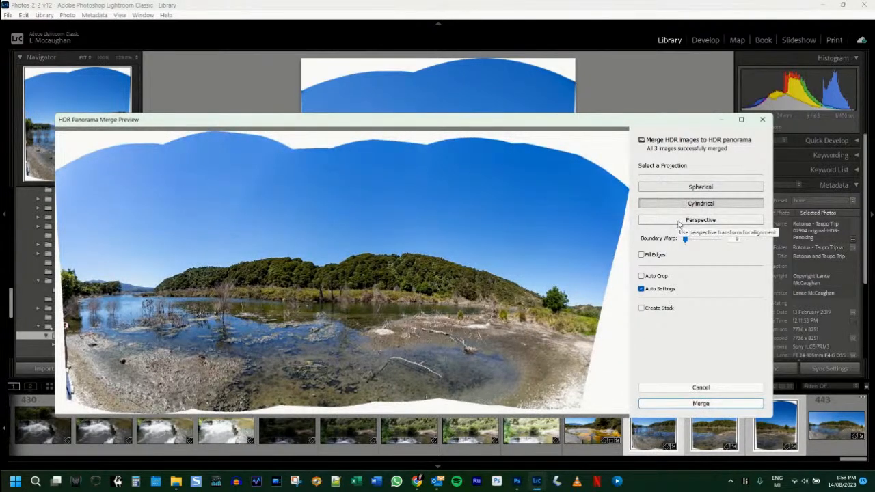
pyautogui.click(679, 221)
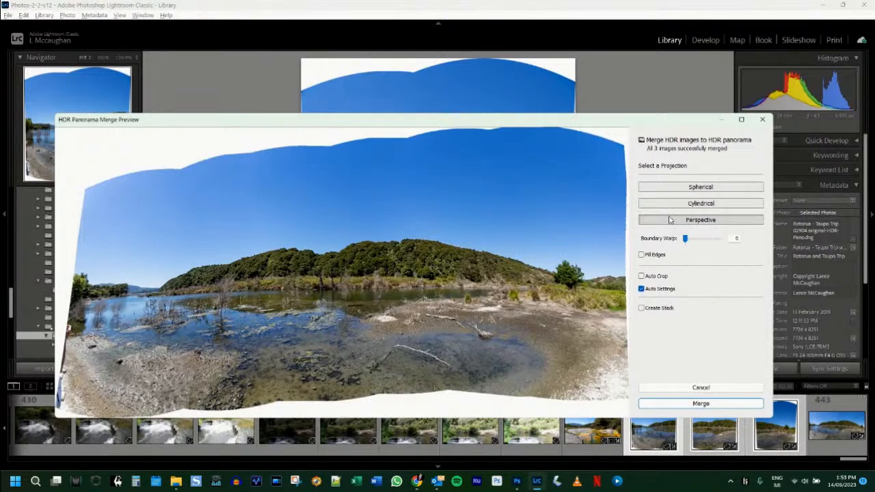
pyautogui.click(677, 208)
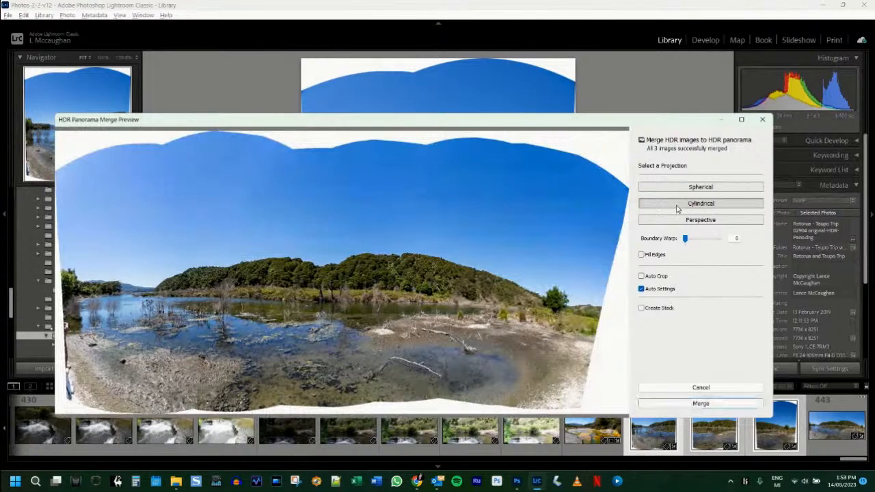
pyautogui.click(701, 387)
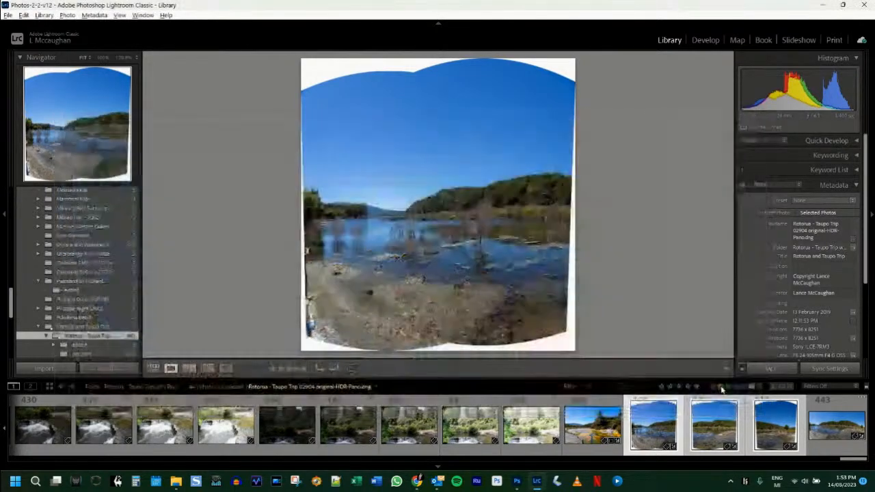
# Open the combined lake panorama in Develop and crop in from its upper and lower edges at the original aspect ratio.
pyautogui.click(833, 433)
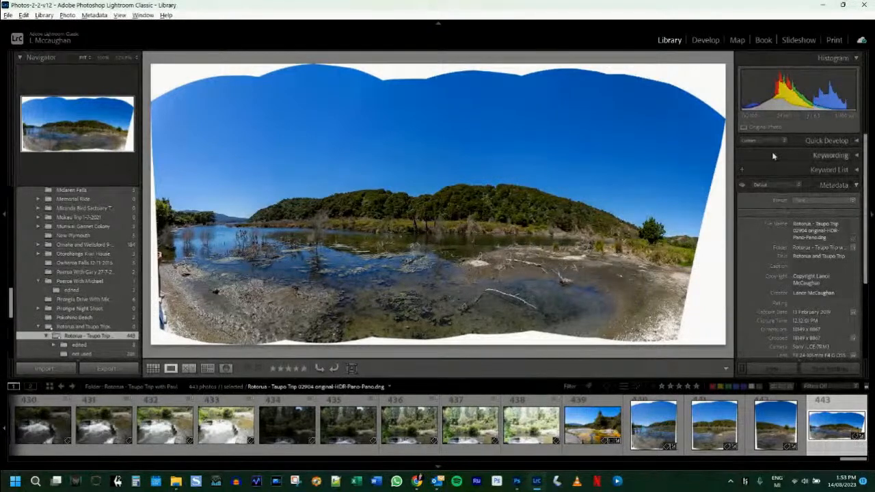
pyautogui.click(706, 40)
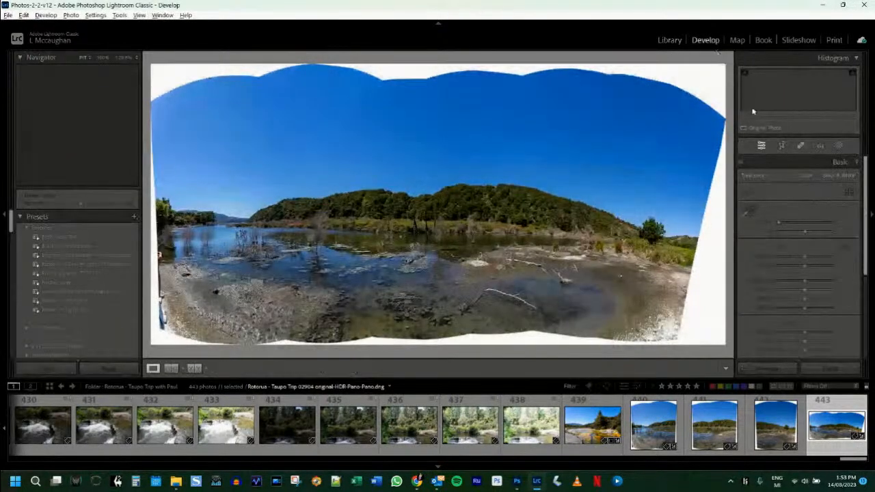
pyautogui.press('r')
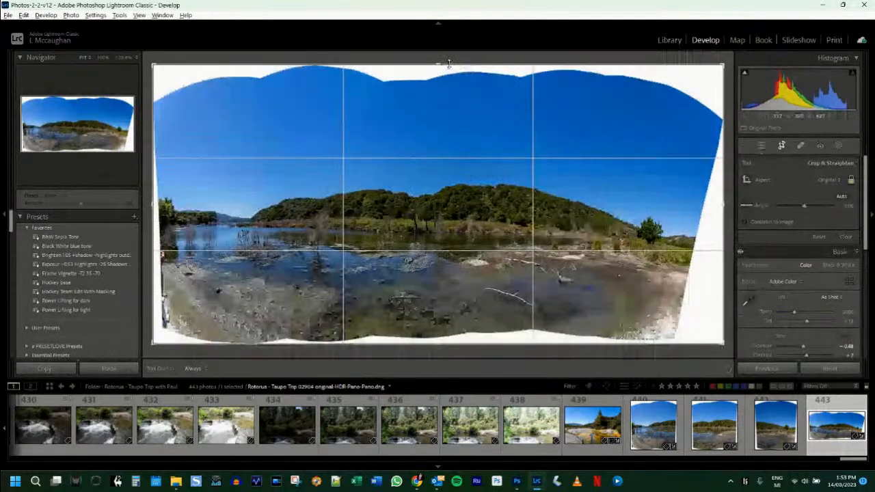
pyautogui.moveTo(445, 64); pyautogui.dragTo(442, 90)
pyautogui.moveTo(472, 305); pyautogui.dragTo(479, 279)
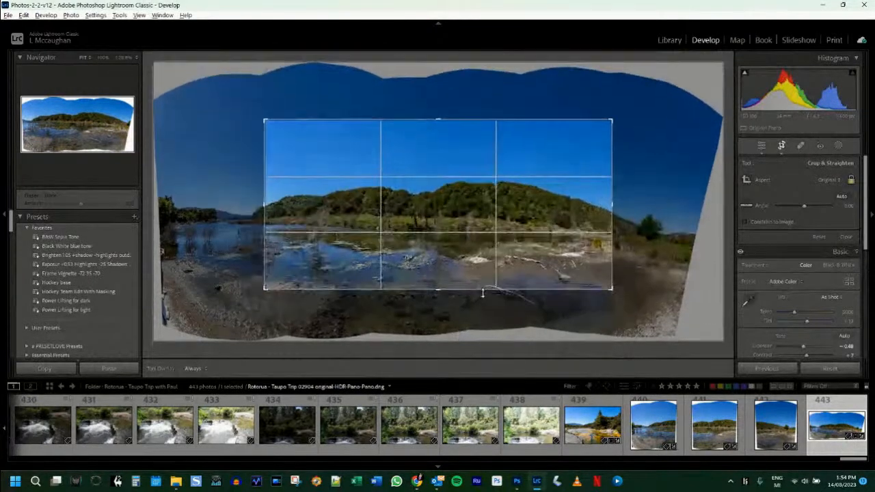
# Try the 8 x 4 crop ratio, settle on 2.39 x 1, and enlarge the crop to include more shore and sky.
pyautogui.click(830, 184)
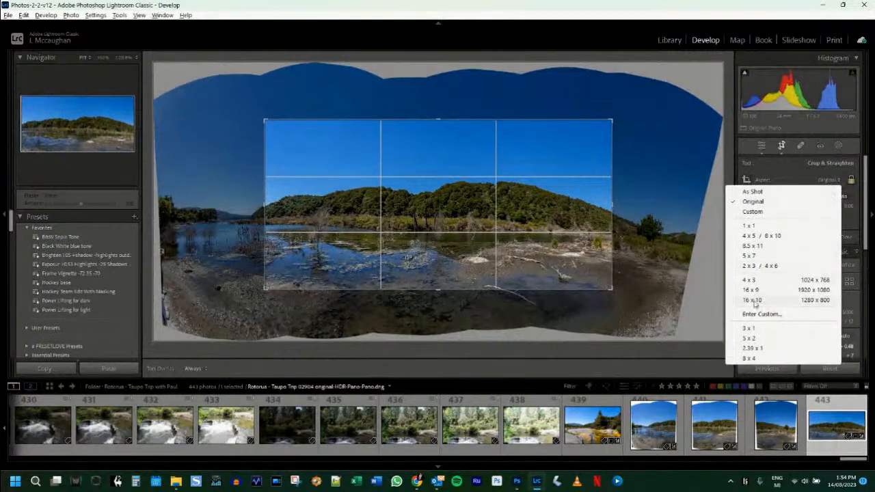
pyautogui.click(752, 362)
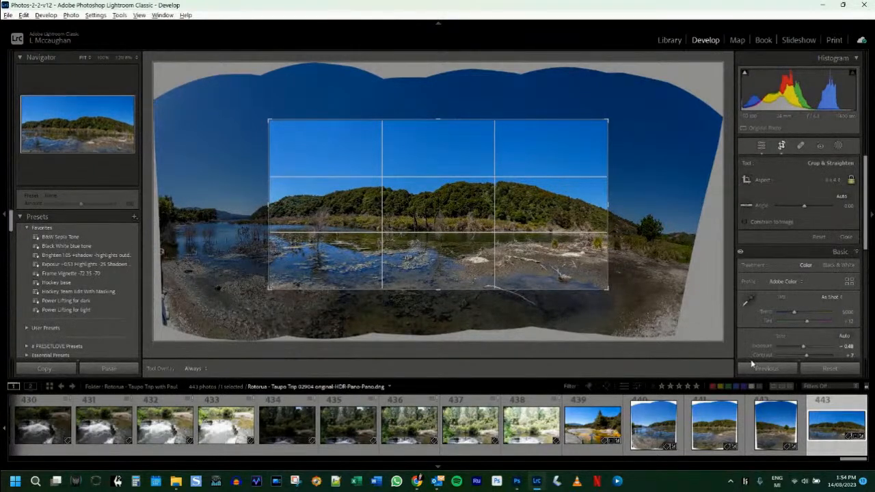
pyautogui.click(830, 185)
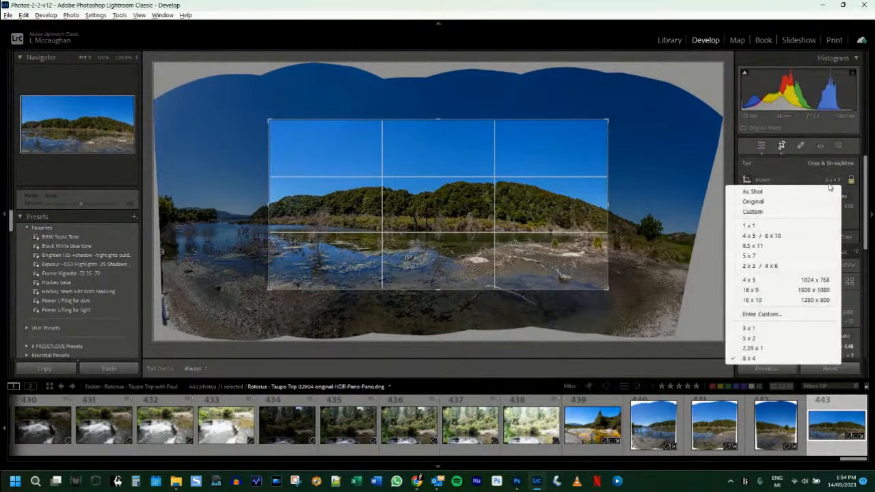
pyautogui.click(753, 348)
pyautogui.moveTo(502, 273); pyautogui.dragTo(502, 295)
pyautogui.moveTo(479, 114)
pyautogui.mouseDown()
pyautogui.moveTo(465, 108)
pyautogui.moveTo(476, 105)
pyautogui.mouseUp()
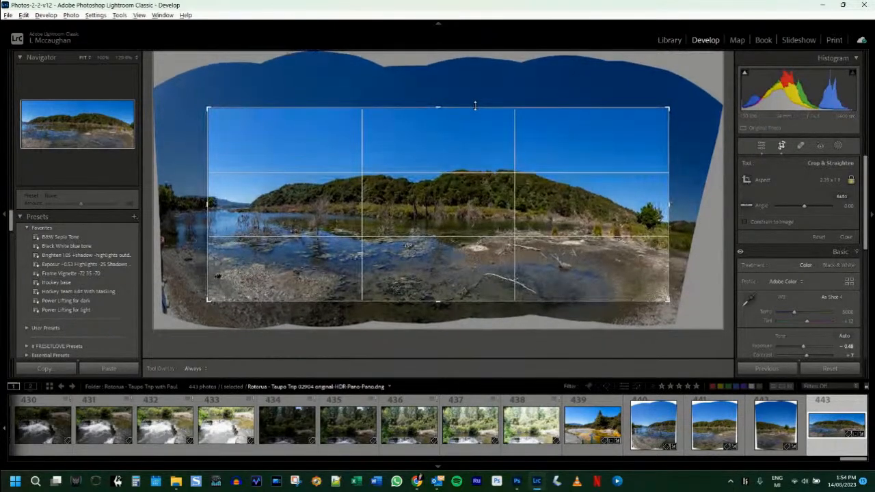
# Reposition the panorama within the crop and straighten it to an angle of about -2.43, checking the cropped result in between.
pyautogui.moveTo(658, 227); pyautogui.dragTo(396, 238)
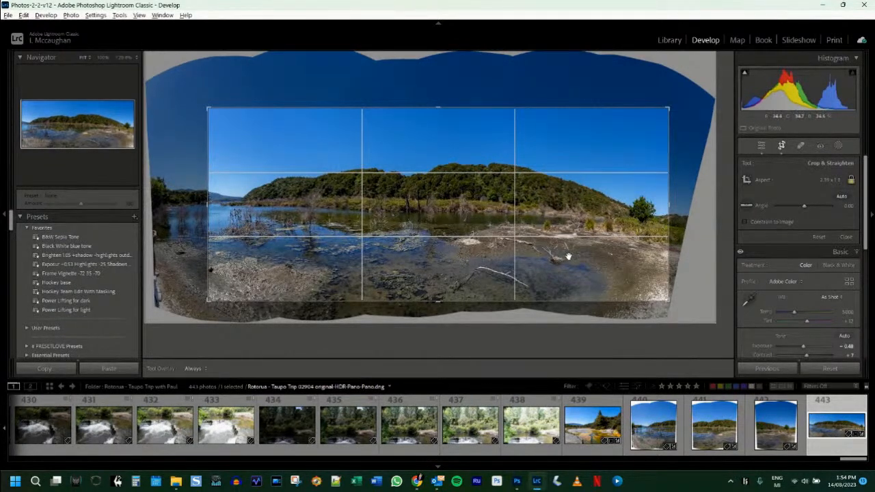
pyautogui.moveTo(692, 213); pyautogui.dragTo(694, 203)
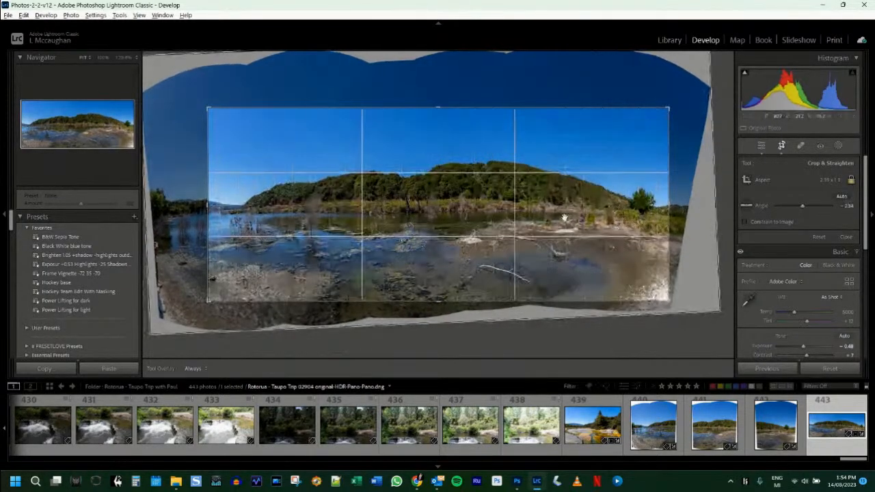
pyautogui.moveTo(570, 218); pyautogui.dragTo(568, 219)
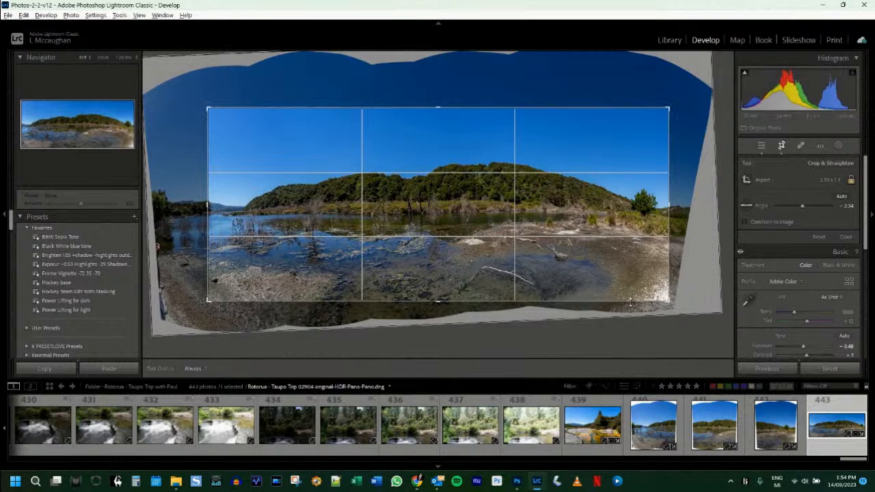
pyautogui.click(784, 145)
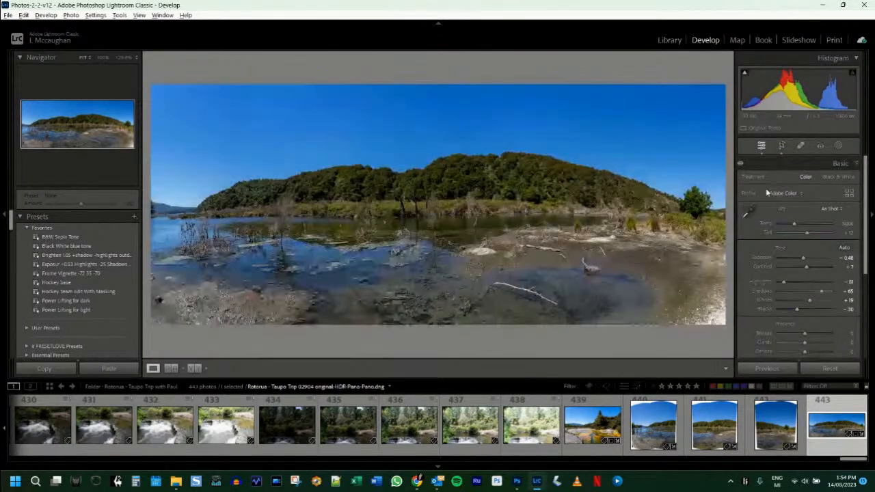
pyautogui.click(782, 146)
pyautogui.moveTo(704, 186); pyautogui.dragTo(700, 185)
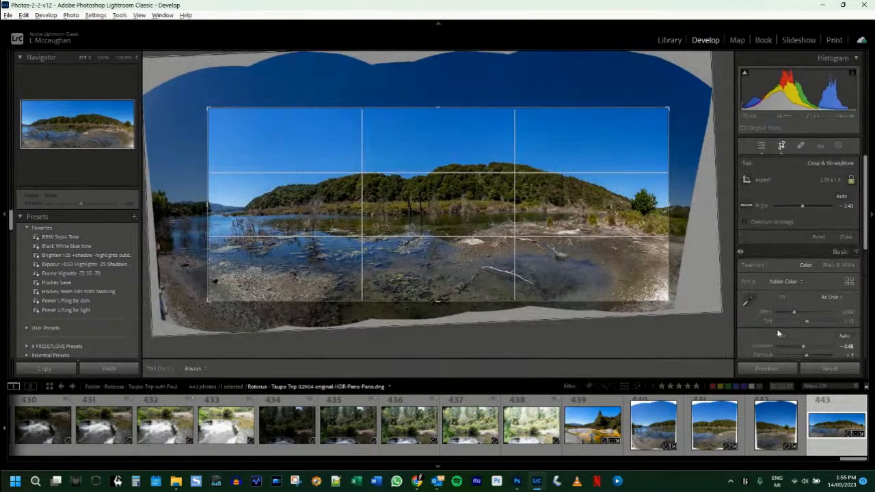
# Correct the panorama's perspective with two horizontal Guided Upright guides, one along the far shoreline and one across the hilltops.
pyautogui.scroll(-8, 786, 329)
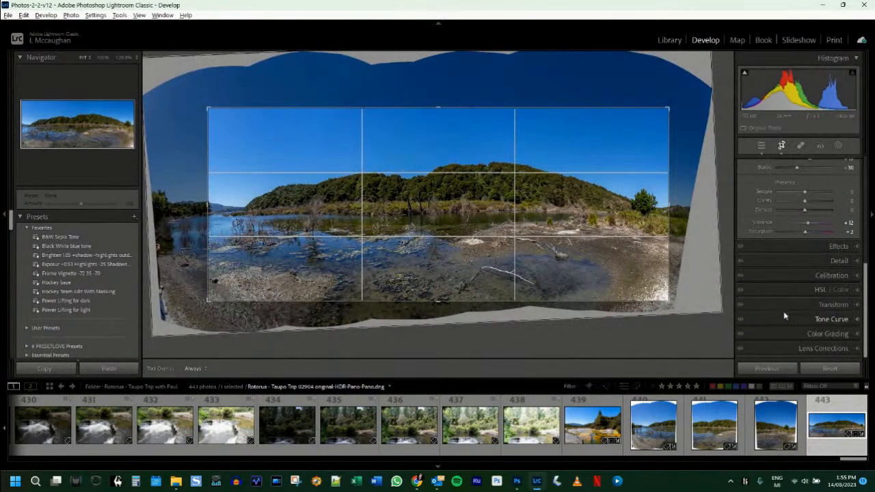
pyautogui.click(782, 306)
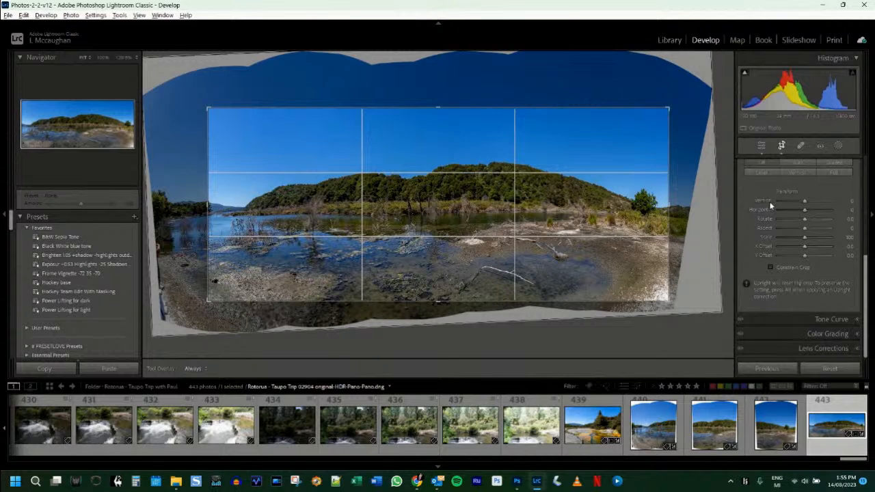
pyautogui.scroll(3, 762, 199)
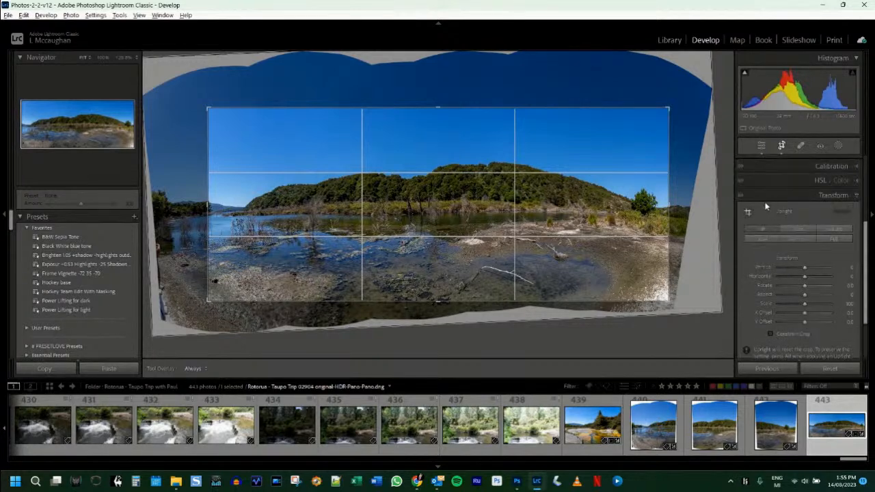
pyautogui.click(749, 214)
pyautogui.scroll(-1, 742, 214)
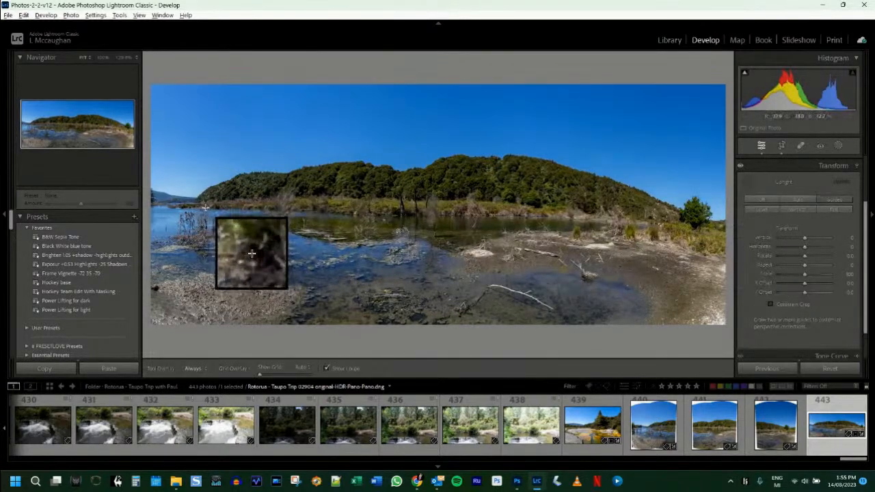
pyautogui.moveTo(205, 208); pyautogui.dragTo(666, 223)
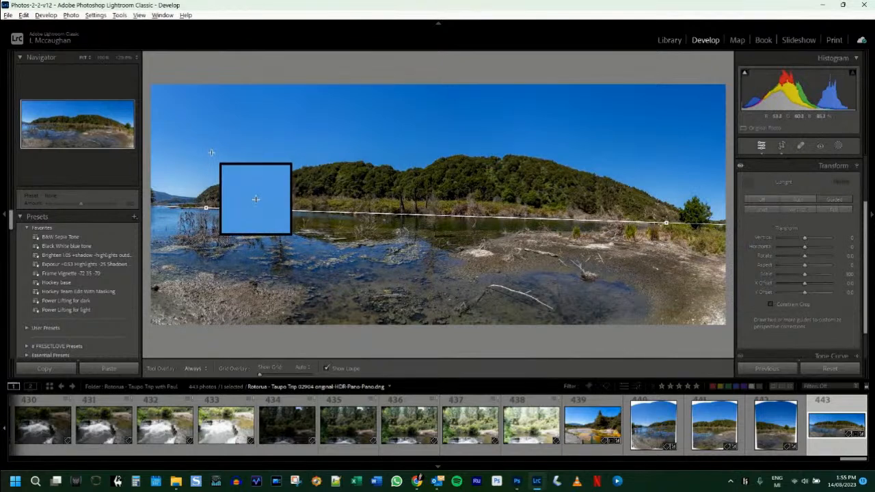
pyautogui.moveTo(215, 152); pyautogui.dragTo(677, 164)
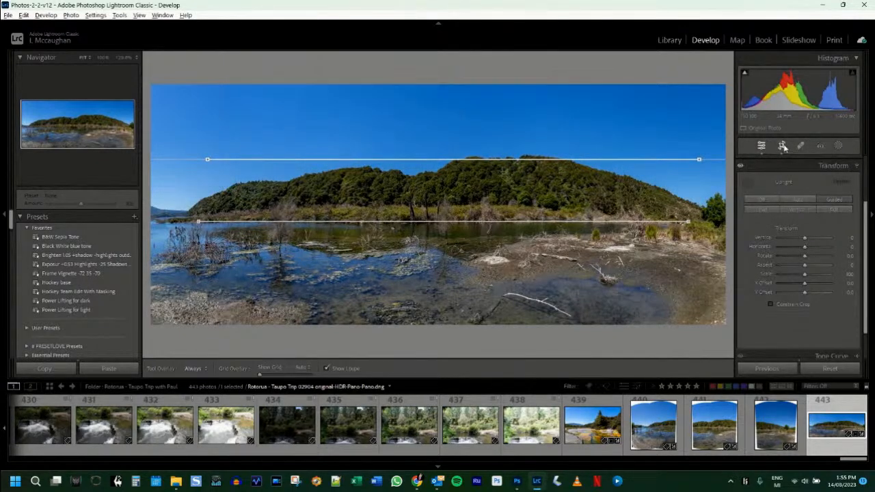
# Enlarge the 2.39 x 1 crop around the corrected panorama, shift the image slightly upward within it, and apply the crop.
pyautogui.click(783, 146)
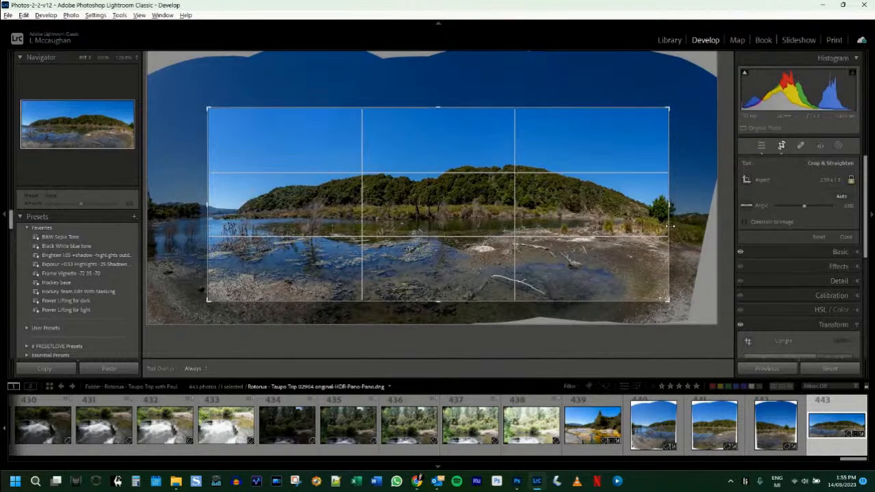
pyautogui.moveTo(670, 227); pyautogui.dragTo(679, 226)
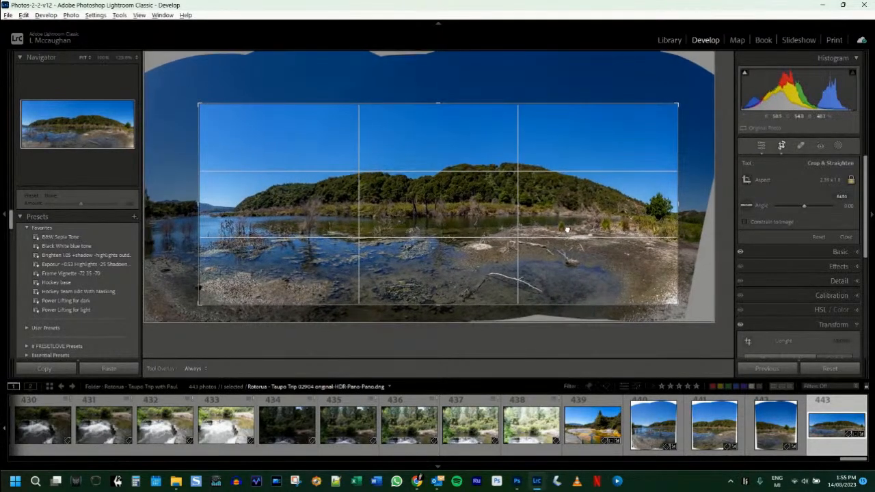
pyautogui.moveTo(678, 216); pyautogui.dragTo(682, 216)
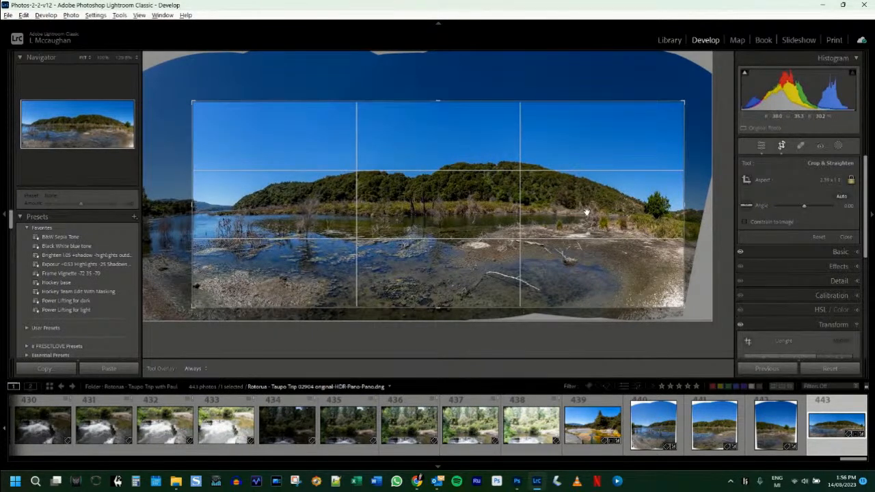
pyautogui.moveTo(556, 245); pyautogui.dragTo(557, 243)
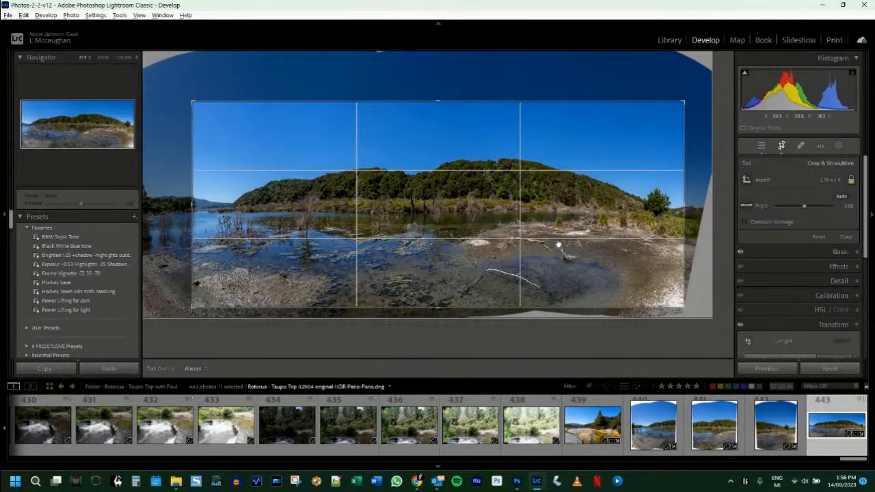
pyautogui.click(780, 149)
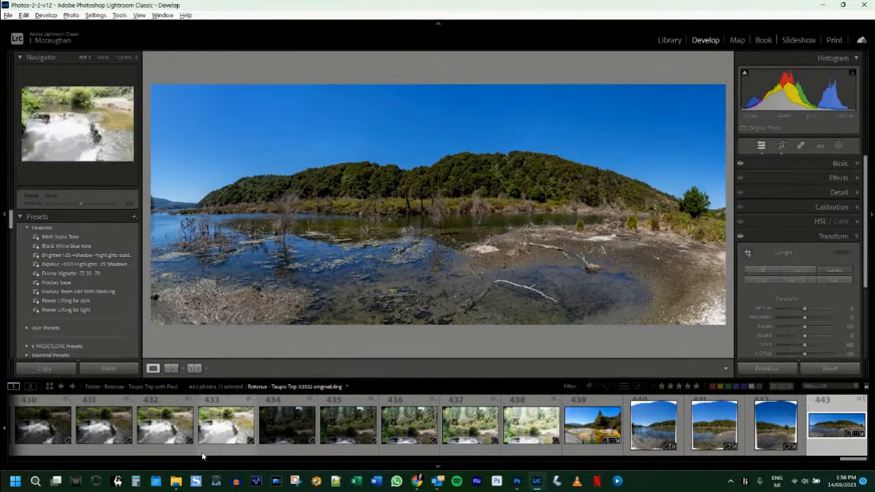
# View one of the original vertical lake exposures among the source photos and return to the combined panorama.
pyautogui.moveTo(851, 462); pyautogui.dragTo(91, 454)
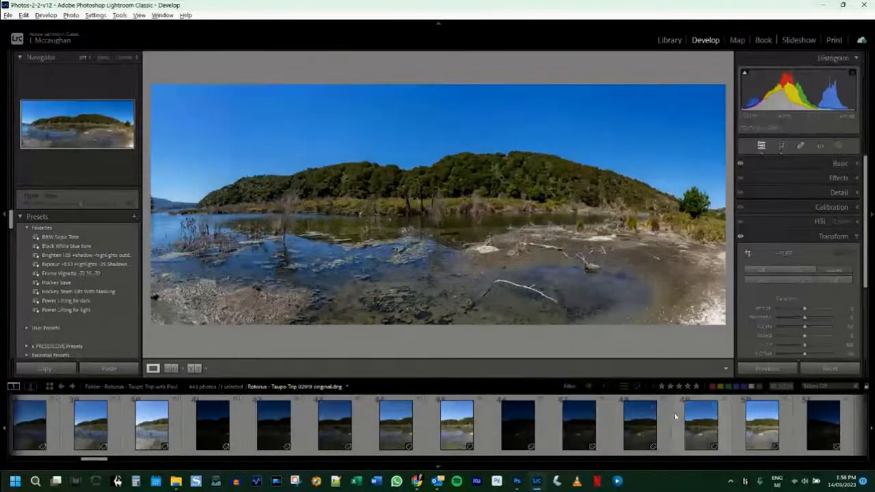
pyautogui.click(750, 427)
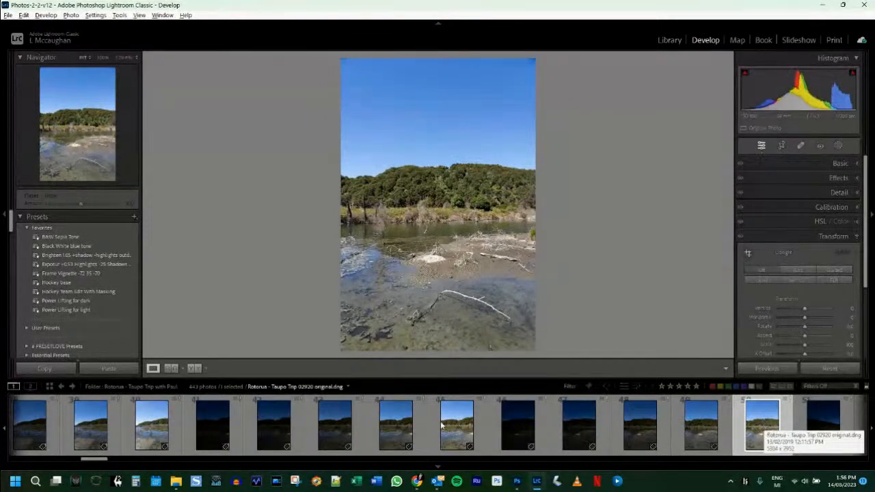
pyautogui.moveTo(80, 462); pyautogui.dragTo(860, 446)
pyautogui.click(830, 424)
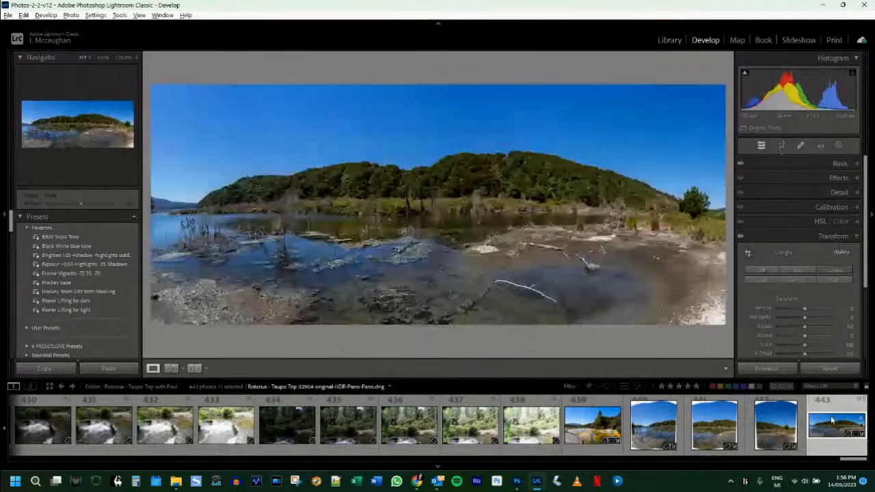
# Send the combined panorama to Adobe Photoshop 2023 for editing and check its image size there.
pyautogui.rightClick(832, 420)
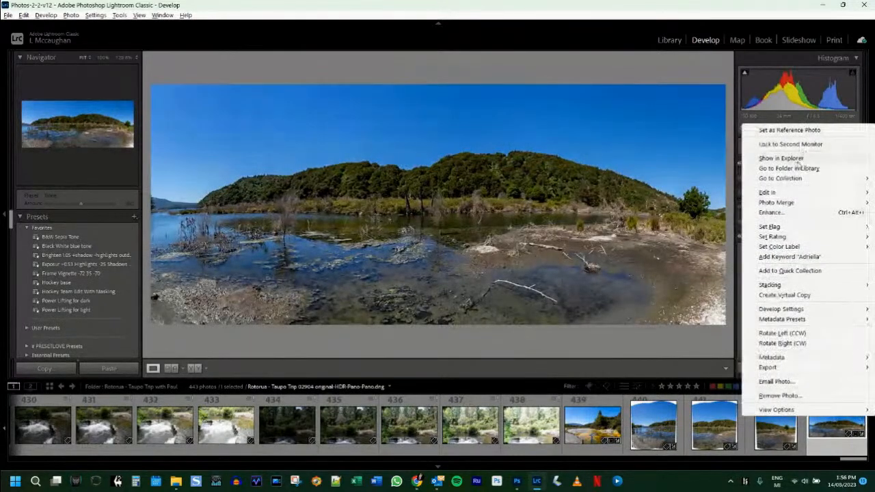
pyautogui.moveTo(793, 196)
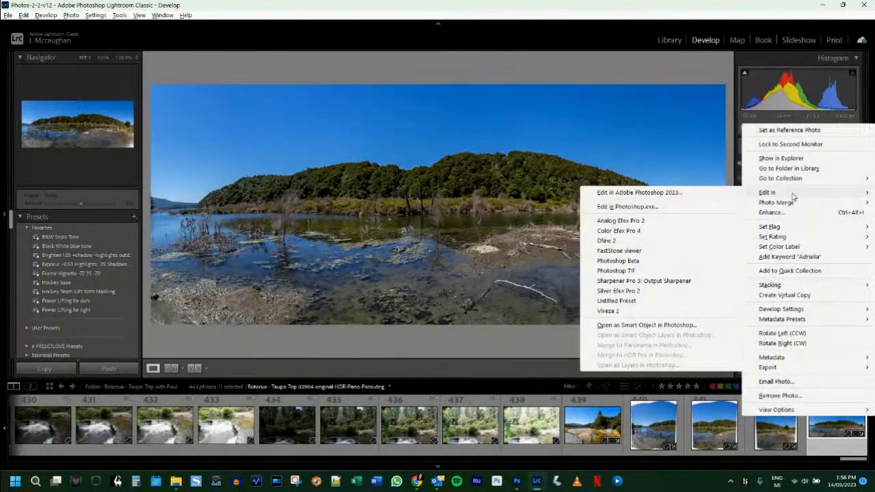
pyautogui.click(716, 193)
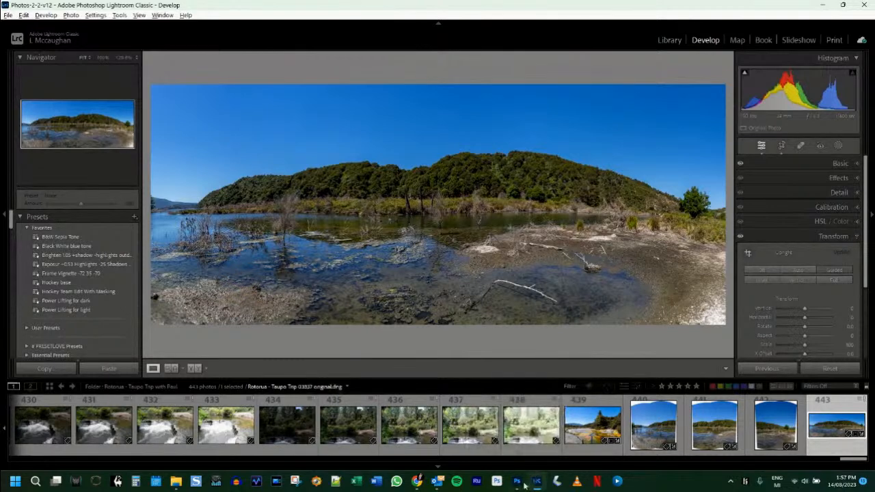
pyautogui.moveTo(518, 485)
pyautogui.hotkey('ctrl', 'e')
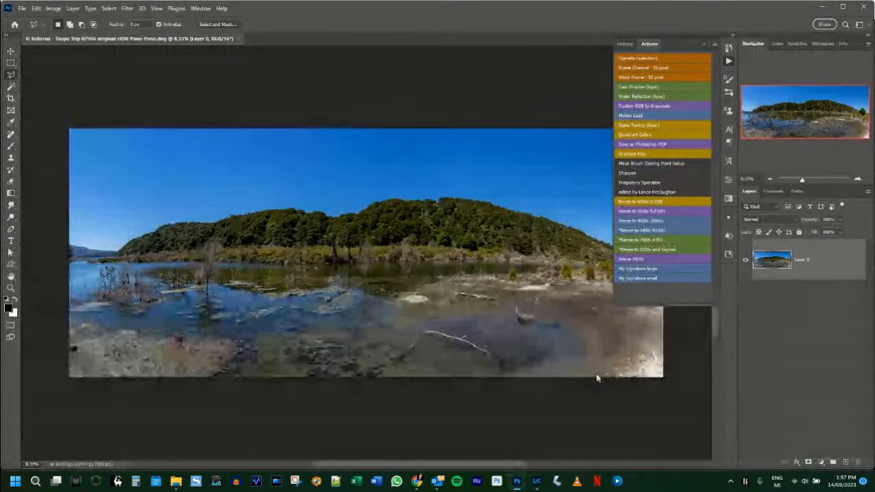
pyautogui.hotkey('ctrl', 'alt', 'i')
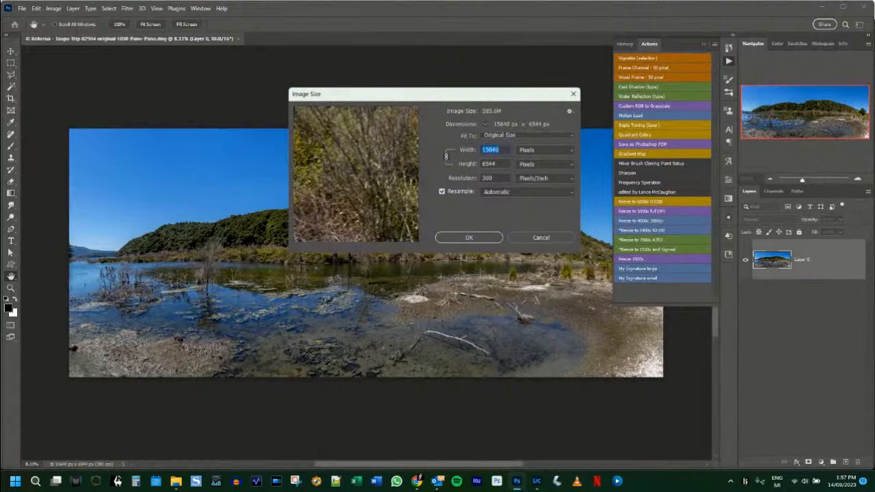
pyautogui.click(469, 237)
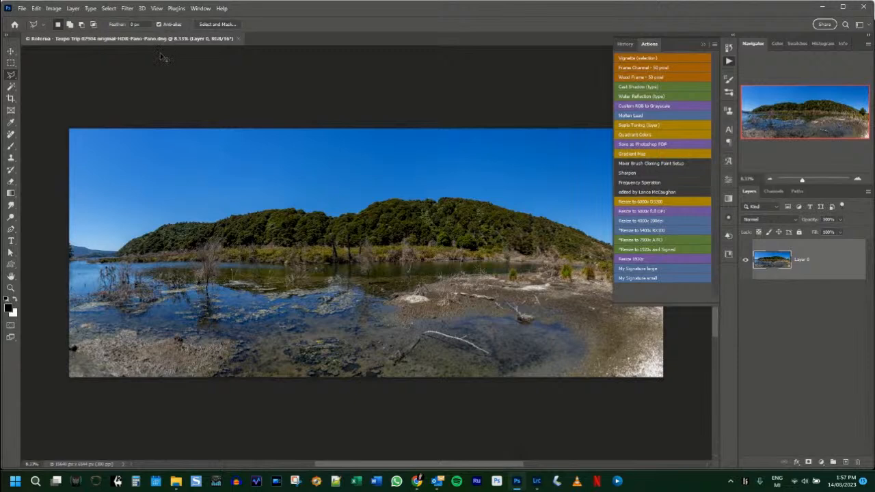
# Warp the panorama layer by bending the middle of the sky slightly downward, and apply the transformation.
pyautogui.hotkey('ctrl', 't')
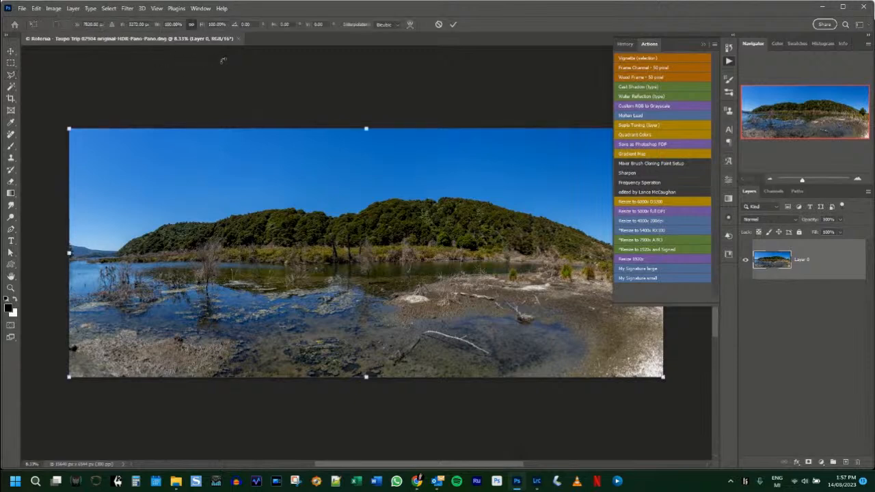
pyautogui.click(409, 25)
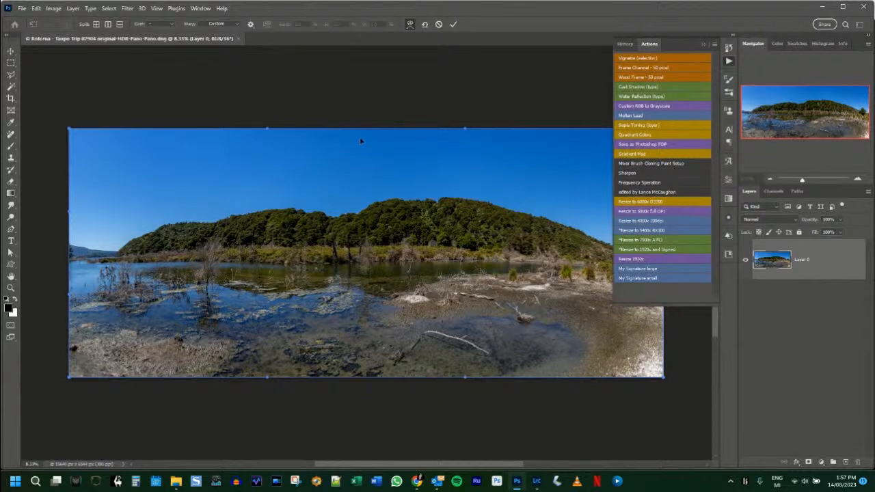
pyautogui.moveTo(365, 140); pyautogui.dragTo(366, 155)
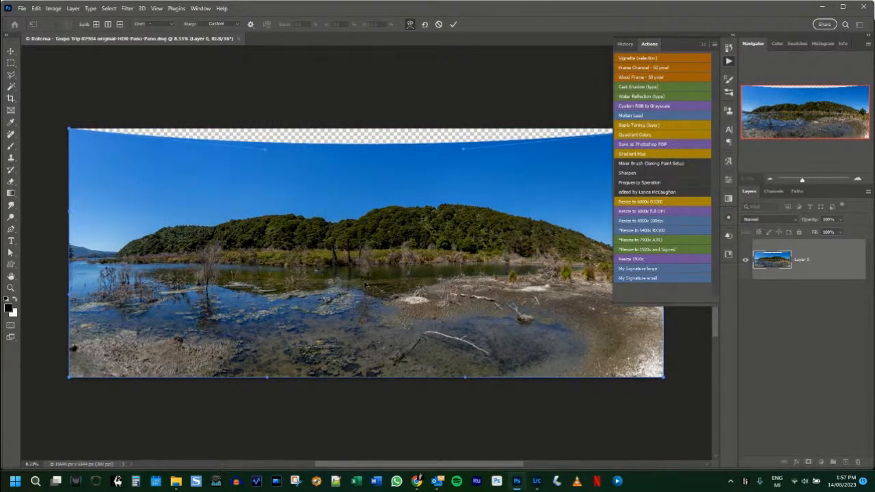
pyautogui.moveTo(382, 167)
pyautogui.mouseDown()
pyautogui.moveTo(381, 146)
pyautogui.moveTo(381, 157)
pyautogui.mouseUp()
pyautogui.click(453, 24)
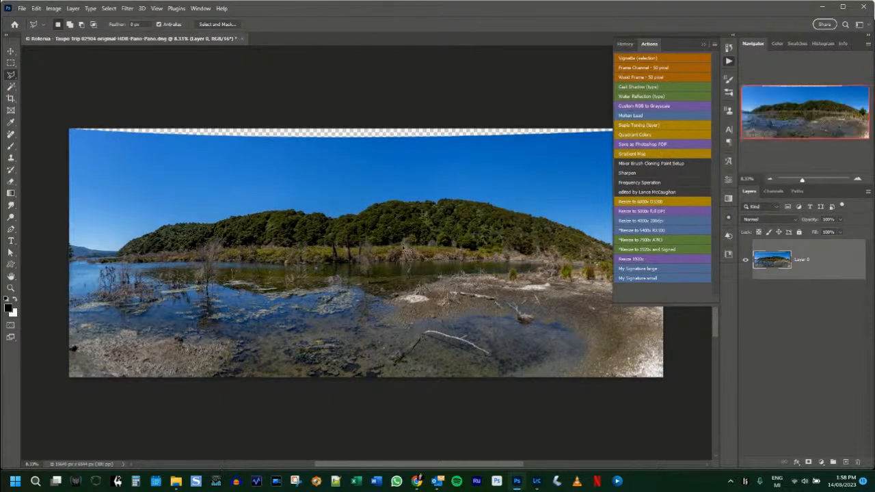
# Fill the transparent strip above the sky by painting along its full width with an enlarged Remove tool brush.
pyautogui.moveTo(393, 265); pyautogui.dragTo(355, 268)
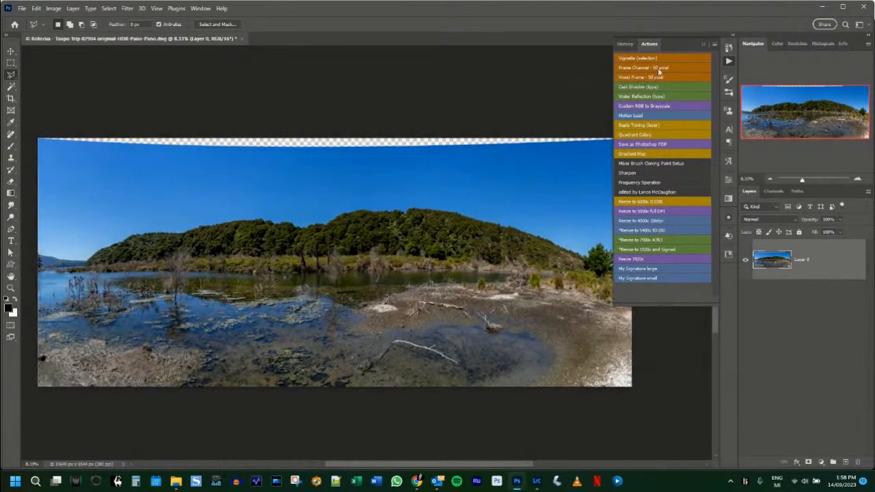
pyautogui.click(702, 42)
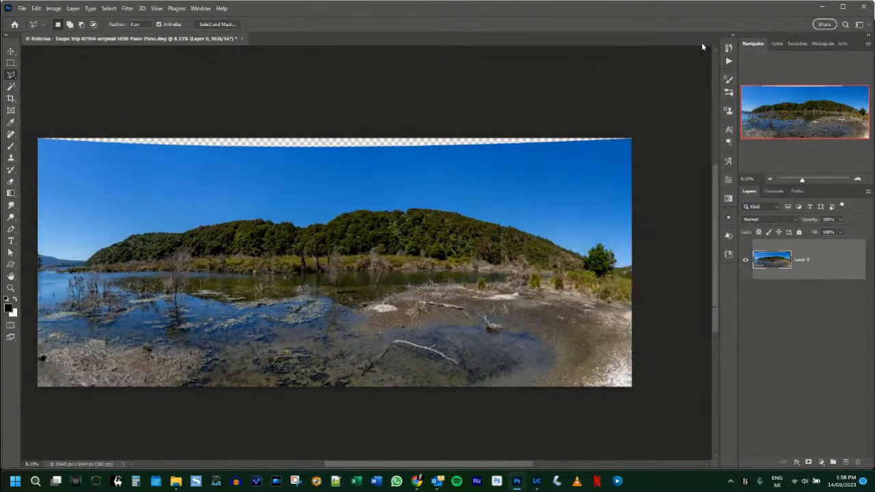
pyautogui.click(11, 135)
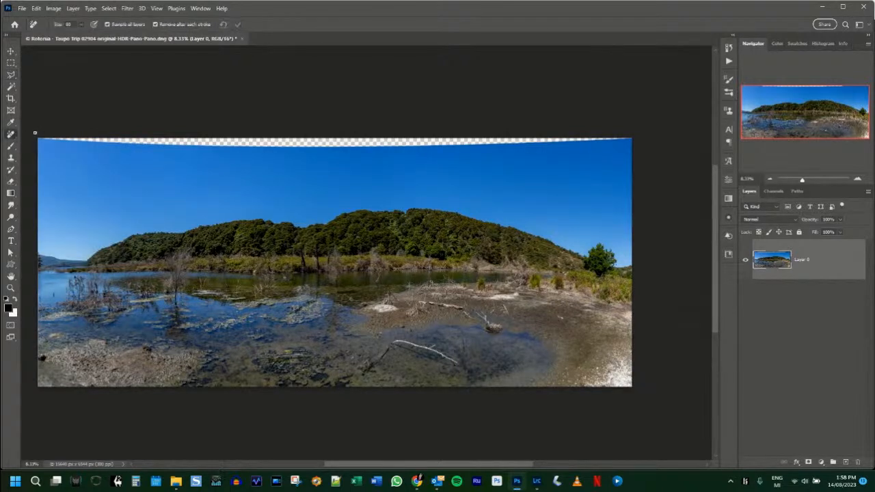
pyautogui.press(']')
pyautogui.press(']')
pyautogui.press(']')
pyautogui.press(']')
pyautogui.press(']')
pyautogui.press(']')
pyautogui.press(']')
pyautogui.press(']')
pyautogui.moveTo(36, 141); pyautogui.dragTo(640, 141)
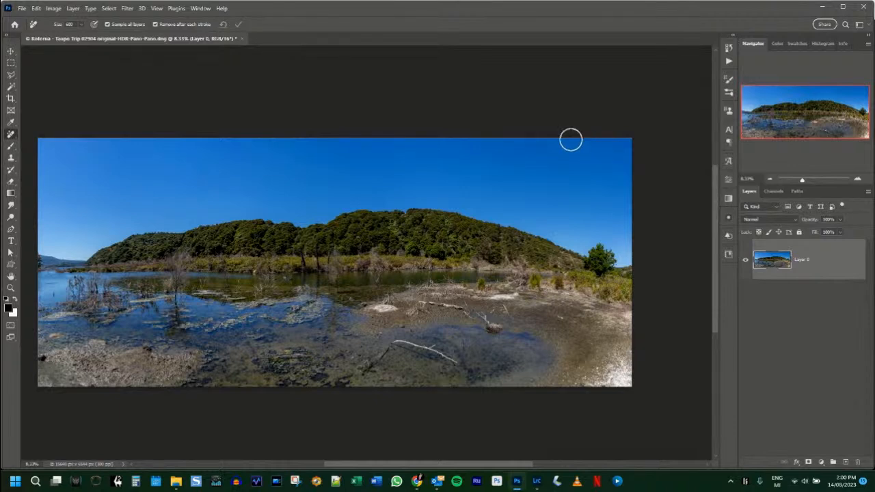
# Lasso the bright white patch of shore in the image's lower-right corner and replace it using Delete and Fill Selection.
pyautogui.click(11, 75)
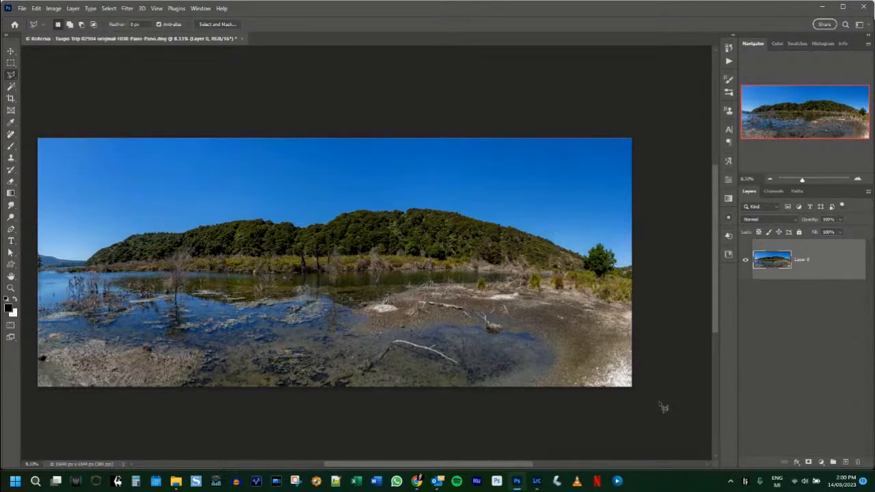
pyautogui.hotkey('ctrl', '+')
pyautogui.moveTo(479, 330); pyautogui.dragTo(253, 197)
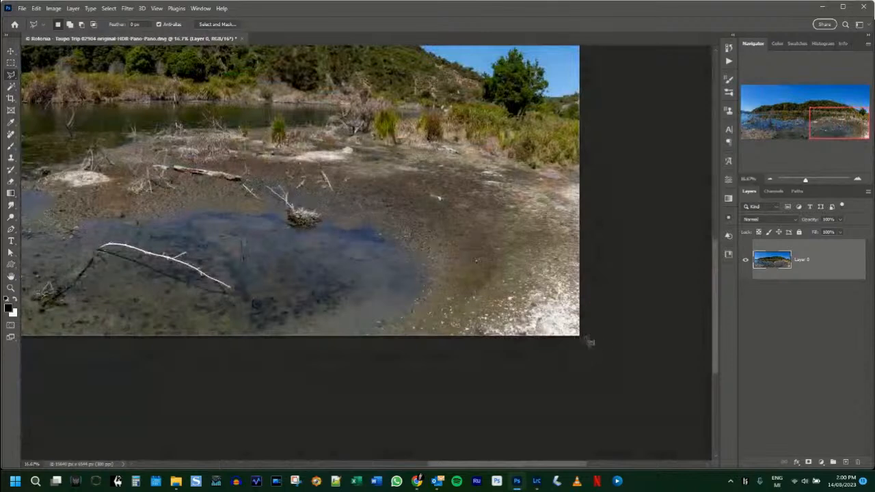
pyautogui.click(584, 243)
pyautogui.click(548, 241)
pyautogui.moveTo(512, 254)
pyautogui.mouseDown()
pyautogui.moveTo(474, 292)
pyautogui.moveTo(463, 343)
pyautogui.mouseUp()
pyautogui.click(588, 364)
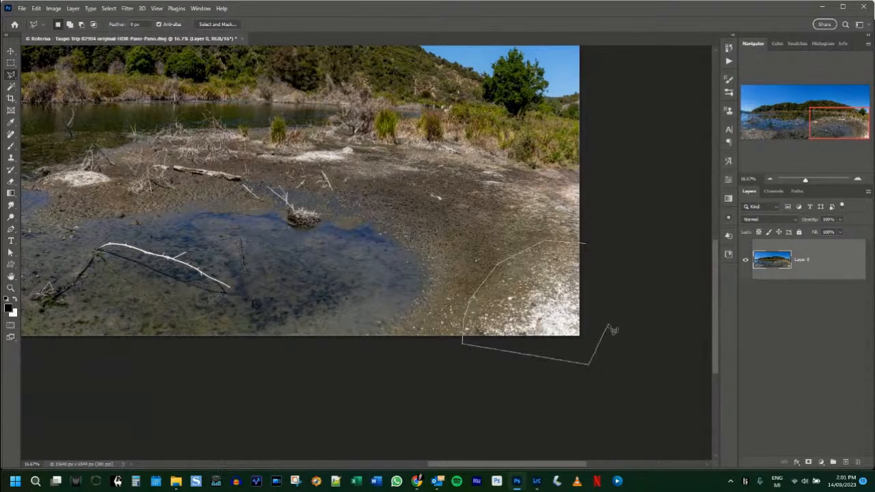
pyautogui.doubleClick(611, 330)
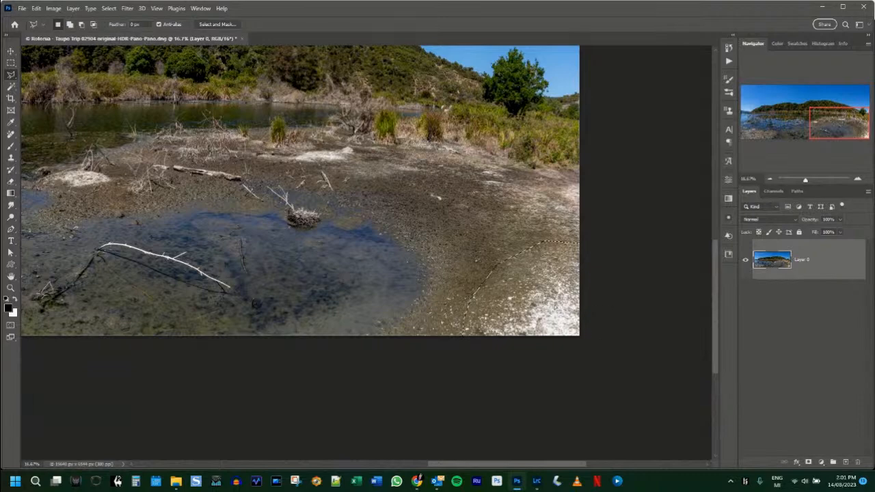
pyautogui.rightClick(554, 305)
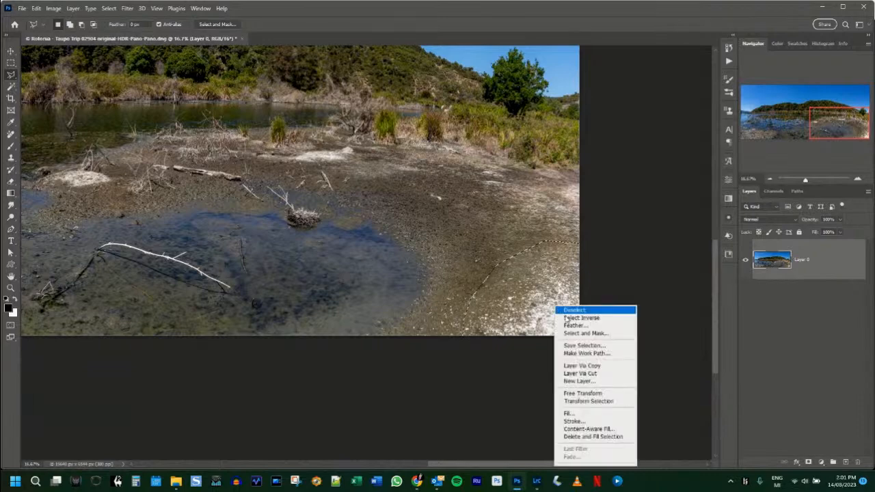
pyautogui.click(596, 436)
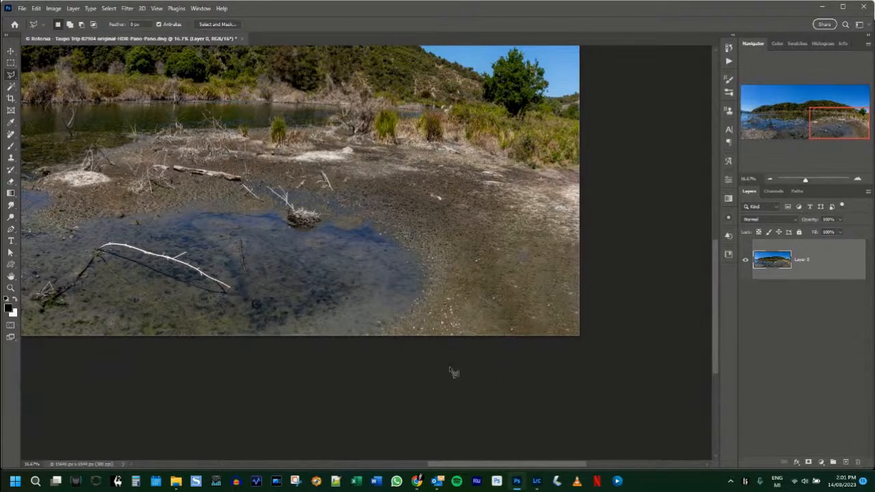
pyautogui.moveTo(233, 316); pyautogui.dragTo(450, 331)
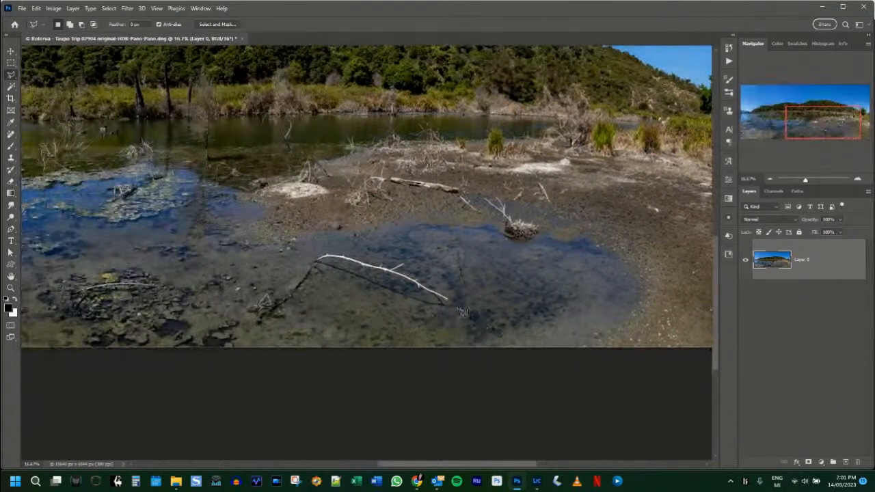
# Lasso the long white curved branch and its dark base in the foreground pool and replace them using Delete and Fill Selection.
pyautogui.moveTo(253, 302)
pyautogui.mouseDown()
pyautogui.moveTo(259, 335)
pyautogui.moveTo(281, 333)
pyautogui.moveTo(321, 285)
pyautogui.moveTo(398, 344)
pyautogui.mouseUp()
pyautogui.click(457, 313)
pyautogui.click(456, 295)
pyautogui.click(403, 256)
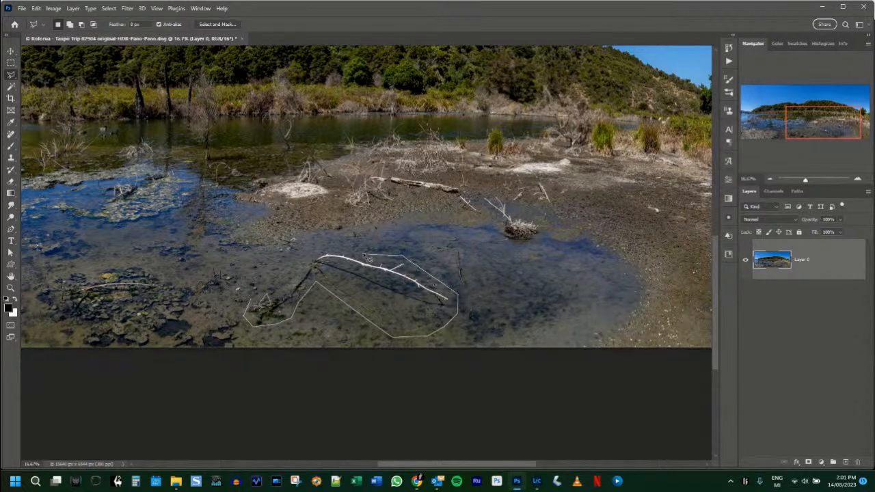
pyautogui.click(312, 245)
pyautogui.click(291, 280)
pyautogui.doubleClick(260, 298)
pyautogui.rightClick(386, 295)
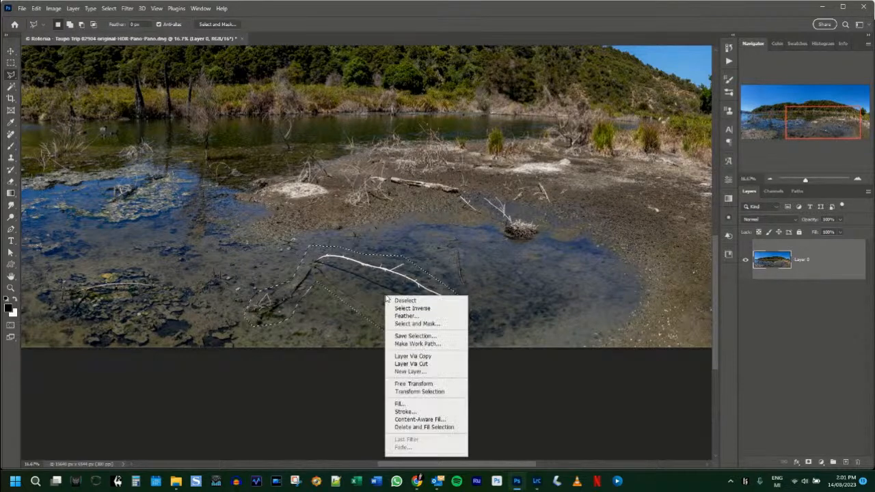
pyautogui.click(431, 428)
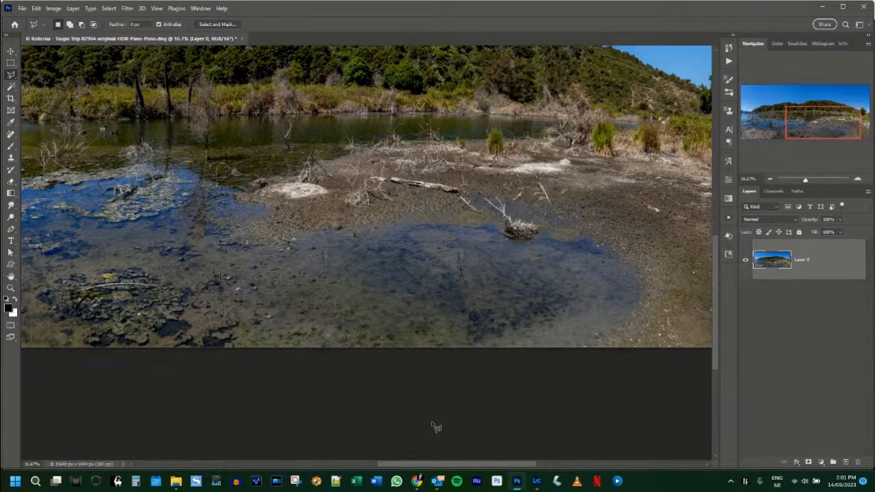
# Lasso the dark rock and the twigs above it at the image's left edge, removing each with Delete and Fill Selection.
pyautogui.moveTo(350, 278); pyautogui.dragTo(783, 282)
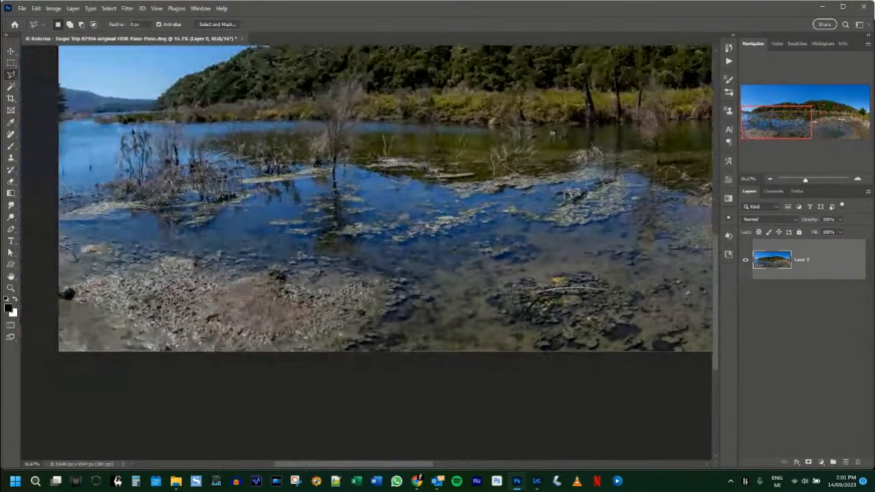
pyautogui.click(56, 284)
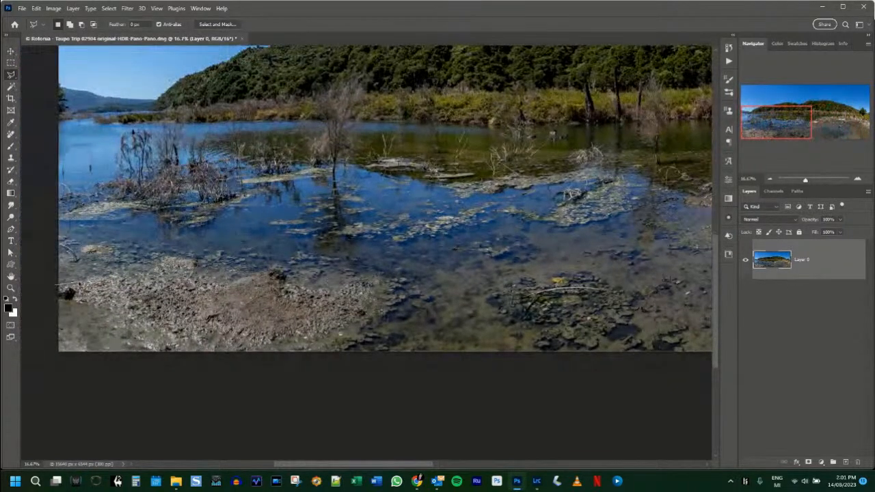
pyautogui.click(78, 283)
pyautogui.click(74, 303)
pyautogui.click(57, 294)
pyautogui.rightClick(63, 294)
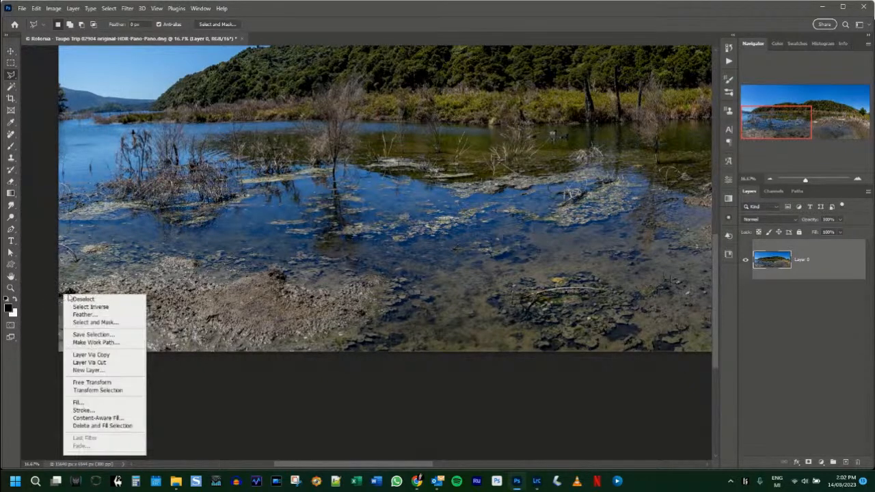
pyautogui.click(111, 425)
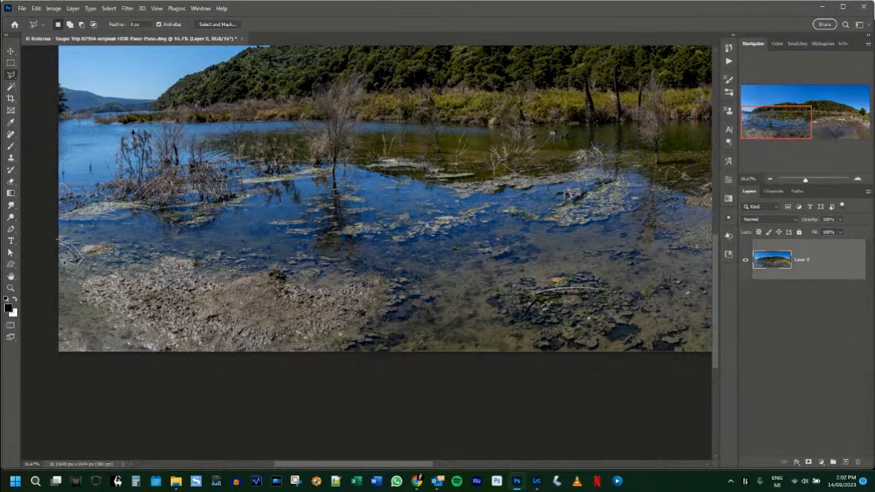
pyautogui.rightClick(63, 252)
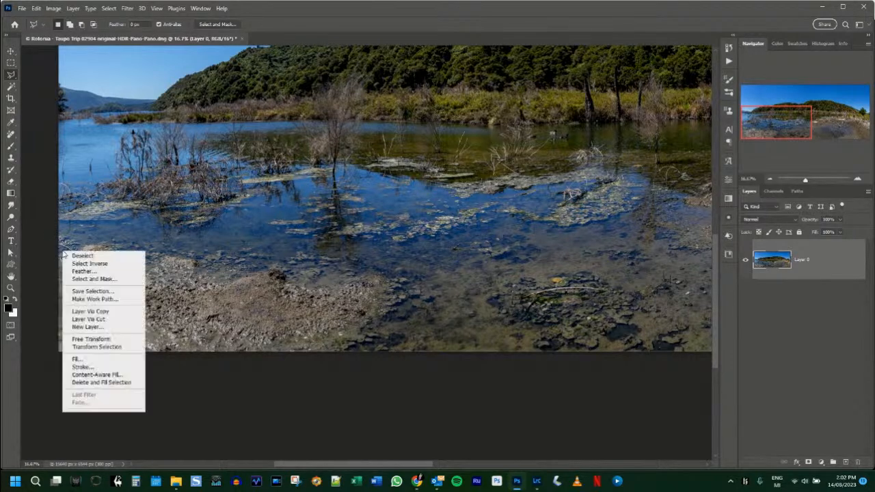
pyautogui.click(113, 382)
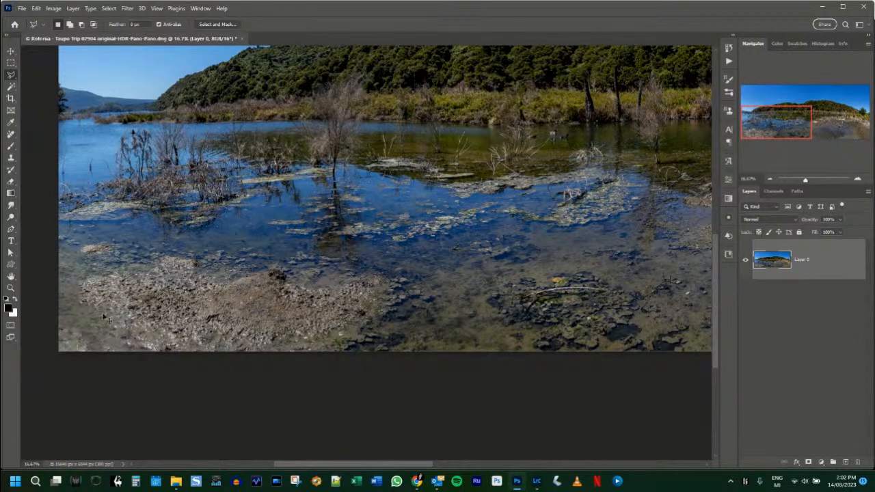
# Outline the dark tree cut off at the image's left edge by the far shoreline and fill the selection from its surroundings.
pyautogui.hotkey('ctrl', '+')
pyautogui.hotkey('ctrl', '+')
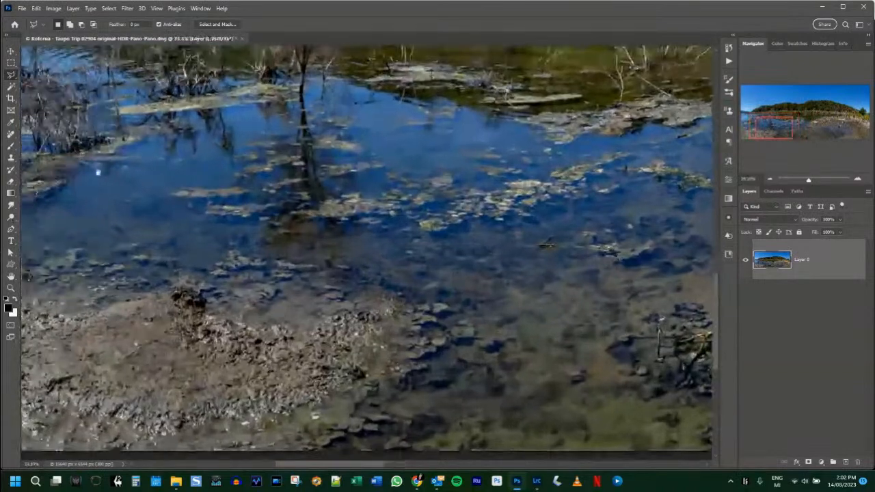
pyautogui.moveTo(117, 160); pyautogui.dragTo(186, 219)
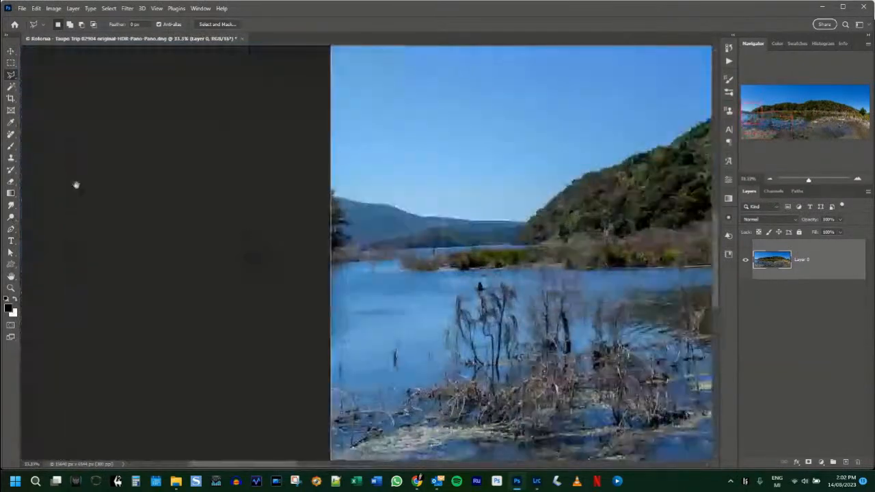
pyautogui.moveTo(75, 186); pyautogui.dragTo(59, 173)
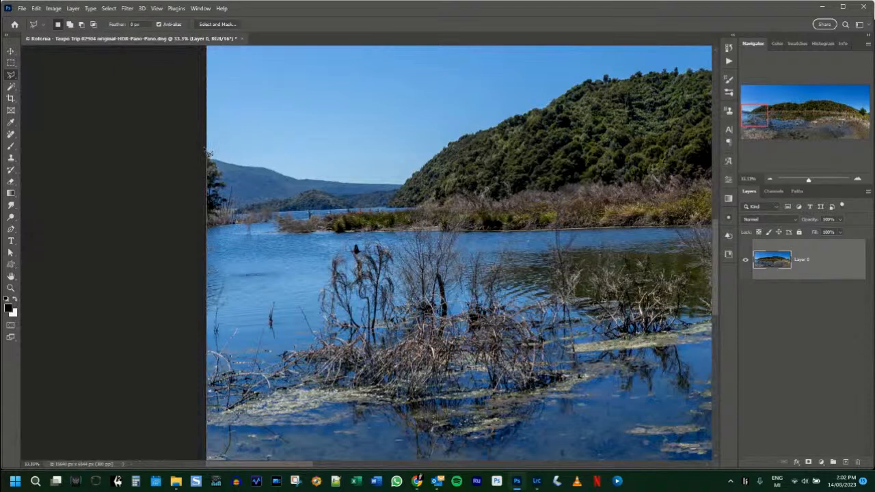
pyautogui.moveTo(203, 148)
pyautogui.mouseDown()
pyautogui.moveTo(221, 152)
pyautogui.moveTo(239, 188)
pyautogui.moveTo(241, 218)
pyautogui.mouseUp()
pyautogui.click(240, 223)
pyautogui.doubleClick(203, 230)
pyautogui.rightClick(219, 213)
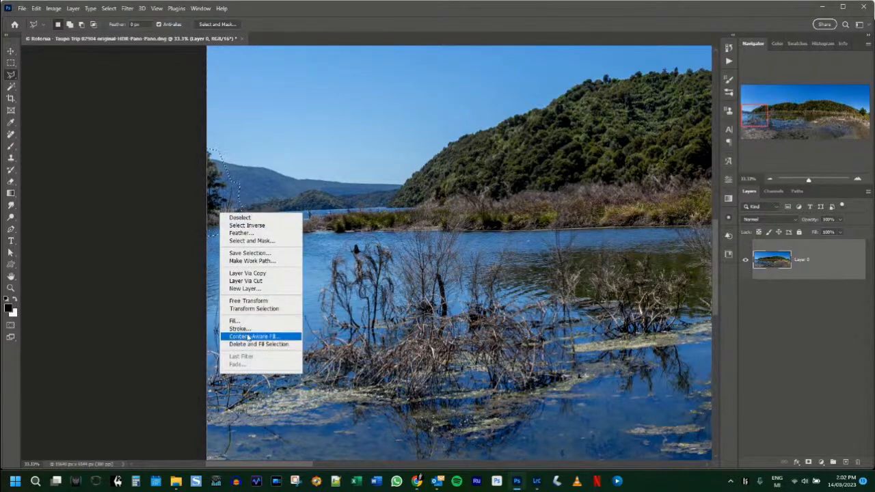
pyautogui.click(249, 337)
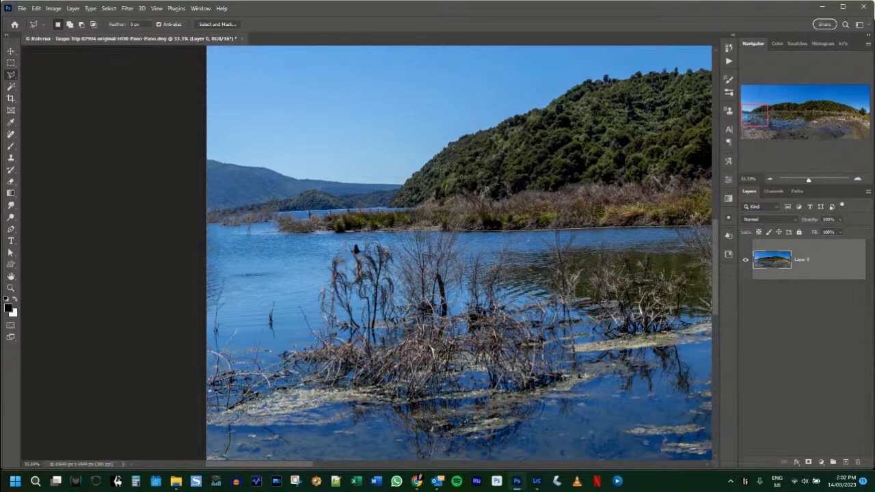
# Select the small white stone on the muddy shore beyond the pool's right end and remove it with Delete and Fill Selection.
pyautogui.moveTo(420, 401); pyautogui.dragTo(132, 236)
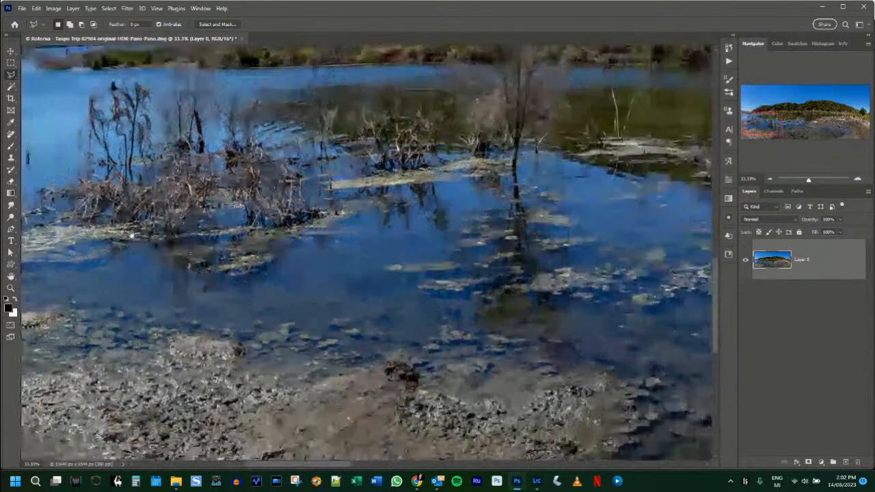
pyautogui.moveTo(610, 310); pyautogui.dragTo(346, 278)
pyautogui.moveTo(551, 296); pyautogui.dragTo(267, 290)
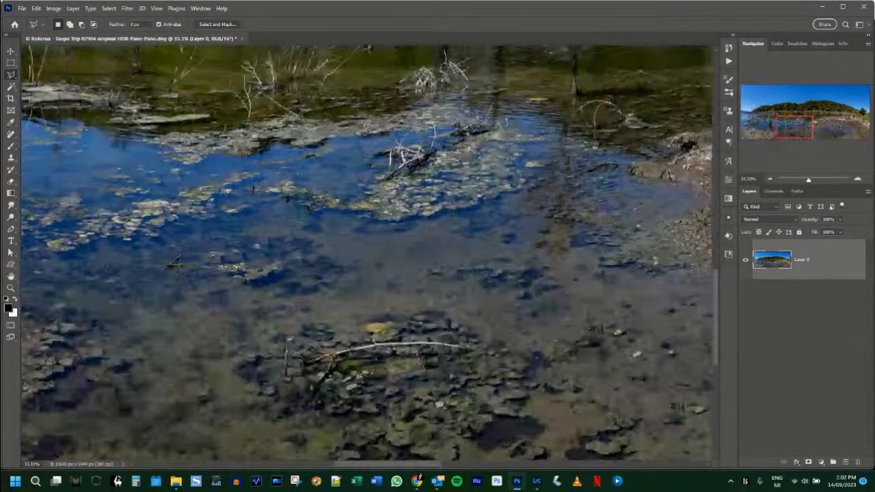
pyautogui.moveTo(500, 294); pyautogui.dragTo(238, 280)
pyautogui.moveTo(684, 301); pyautogui.dragTo(281, 320)
pyautogui.moveTo(666, 317); pyautogui.dragTo(334, 207)
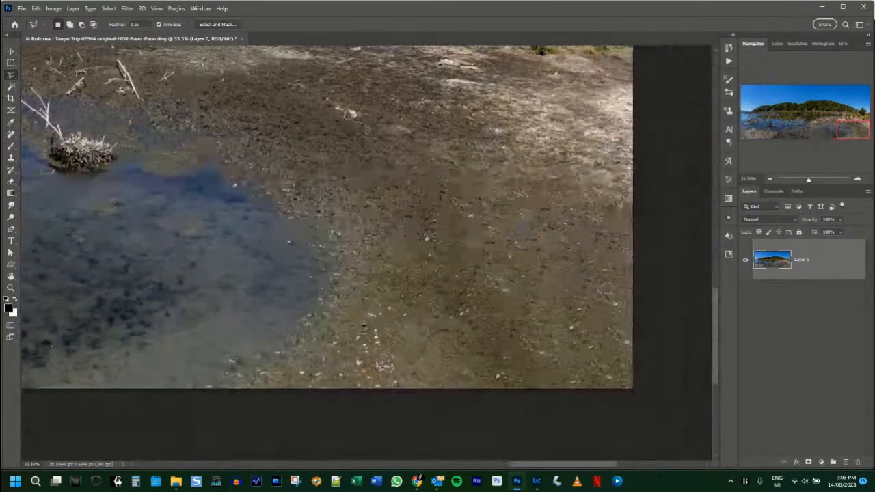
pyautogui.rightClick(350, 113)
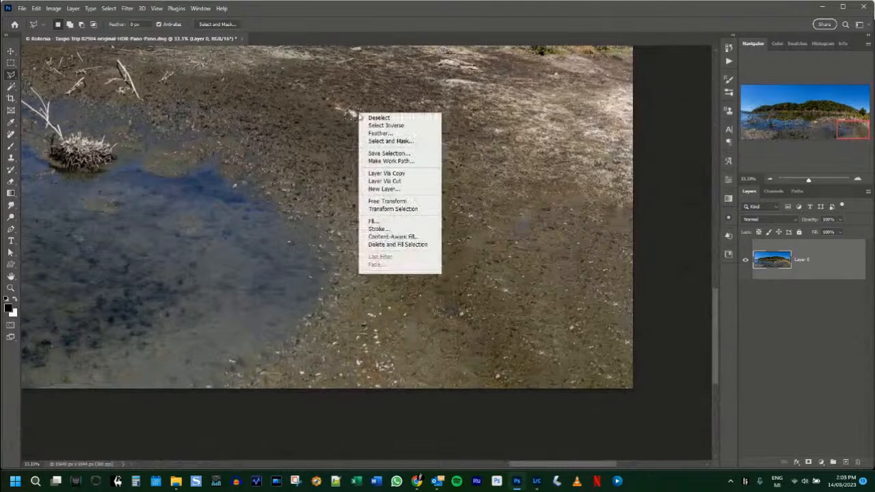
pyautogui.click(400, 245)
# Select the thin upright stick in the shallow water below the gravel bank and remove it with Delete and Fill Selection.
pyautogui.scroll(6, 411, 273)
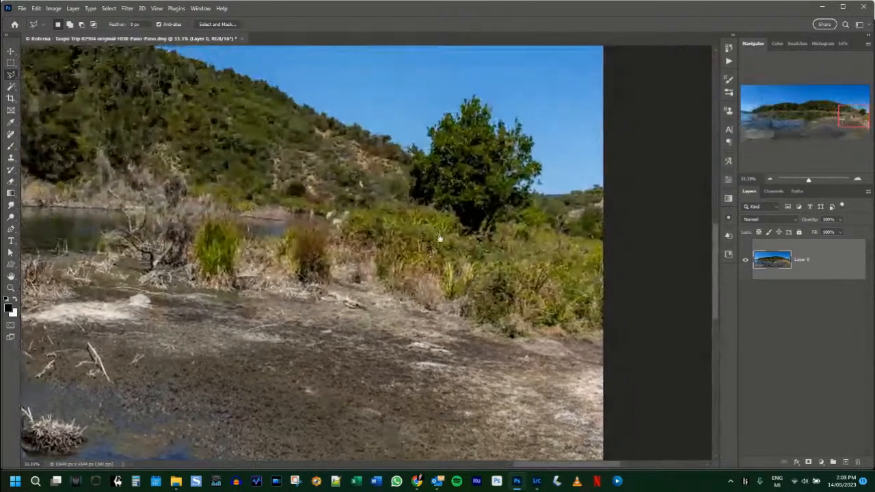
pyautogui.moveTo(440, 238); pyautogui.dragTo(515, 291)
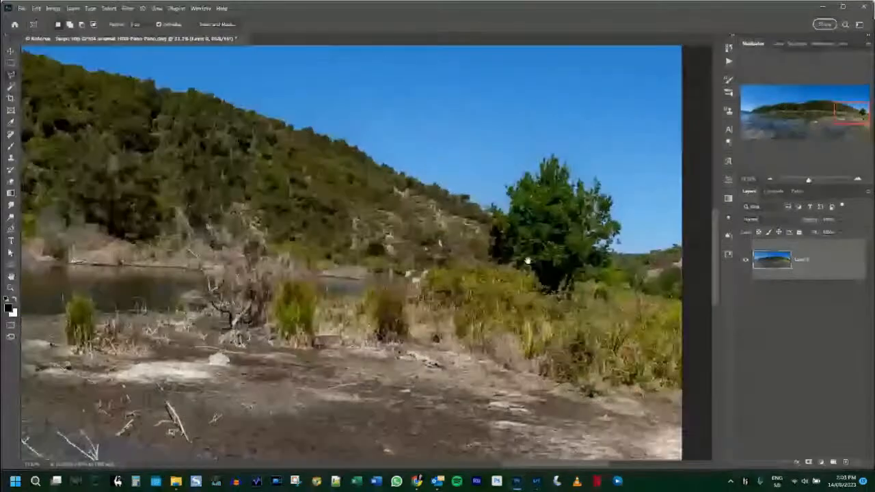
pyautogui.moveTo(363, 369); pyautogui.dragTo(533, 181)
pyautogui.moveTo(357, 294); pyautogui.dragTo(518, 198)
pyautogui.moveTo(220, 374); pyautogui.dragTo(435, 225)
pyautogui.moveTo(201, 145); pyautogui.dragTo(338, 219)
pyautogui.moveTo(299, 198)
pyautogui.mouseDown()
pyautogui.moveTo(397, 232)
pyautogui.moveTo(357, 241)
pyautogui.mouseUp()
pyautogui.moveTo(489, 274)
pyautogui.mouseDown()
pyautogui.moveTo(509, 246)
pyautogui.moveTo(500, 217)
pyautogui.moveTo(485, 231)
pyautogui.mouseUp()
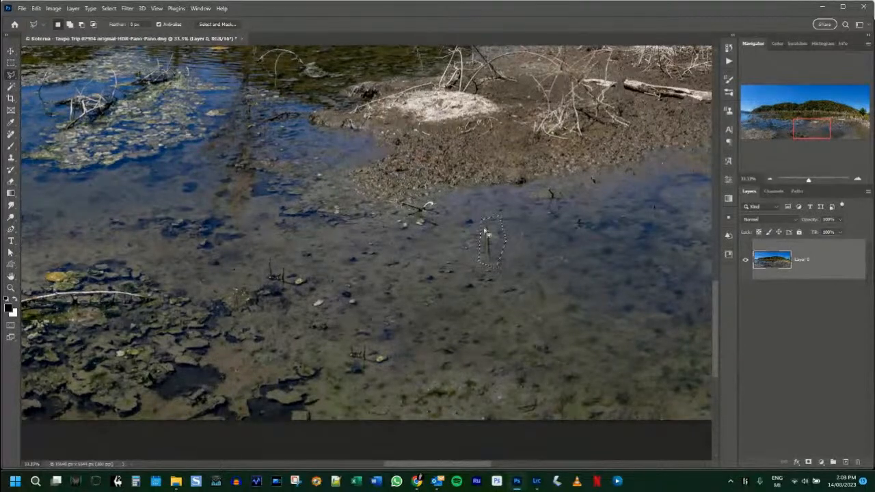
pyautogui.rightClick(487, 232)
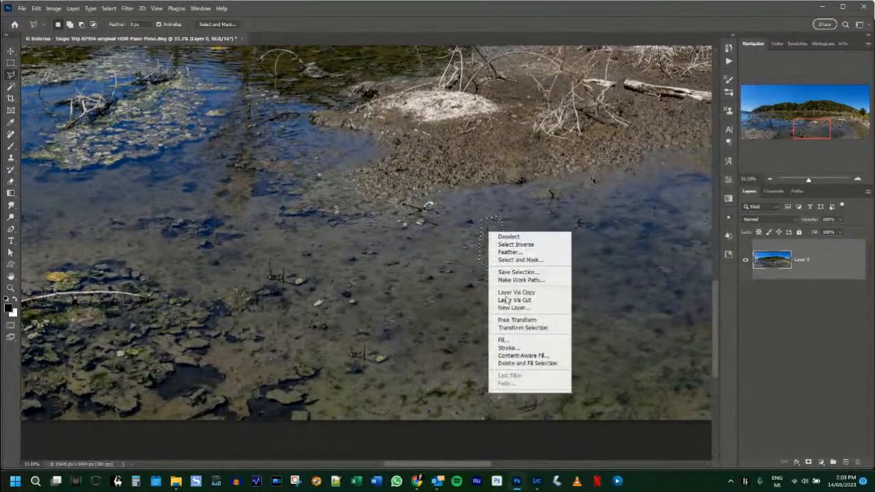
pyautogui.click(528, 363)
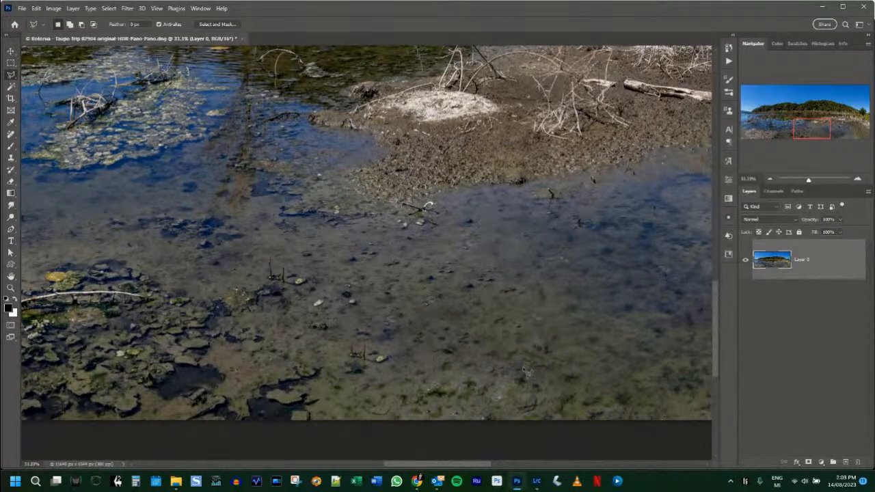
# Outline the long submerged branch below the yellow leaf, including its forked left end, with the Polygonal Lasso.
pyautogui.hotkey('ctrl', '0')
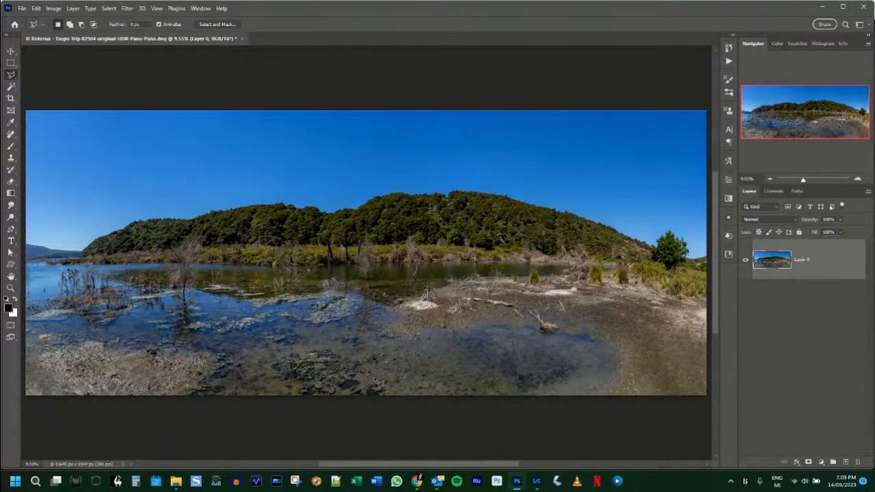
pyautogui.hotkey('ctrl', '+')
pyautogui.hotkey('ctrl', '+')
pyautogui.hotkey('ctrl', '+')
pyautogui.hotkey('ctrl', '+')
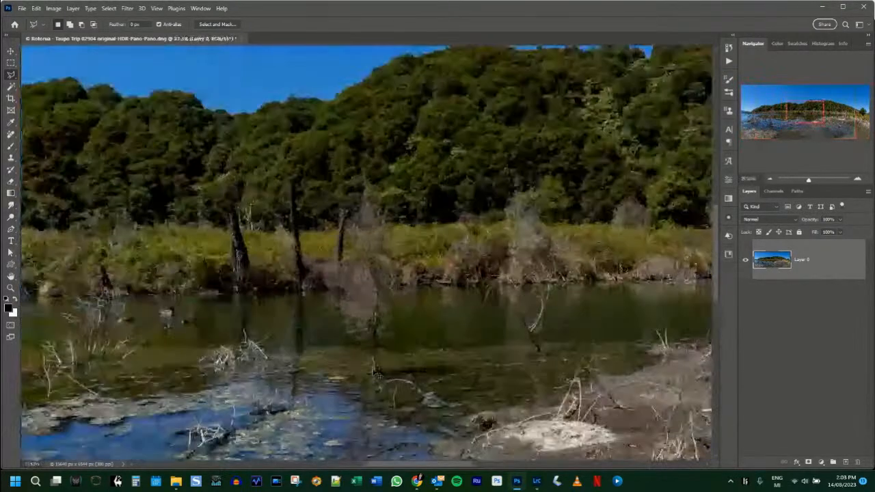
pyautogui.scroll(-10, 375, 372)
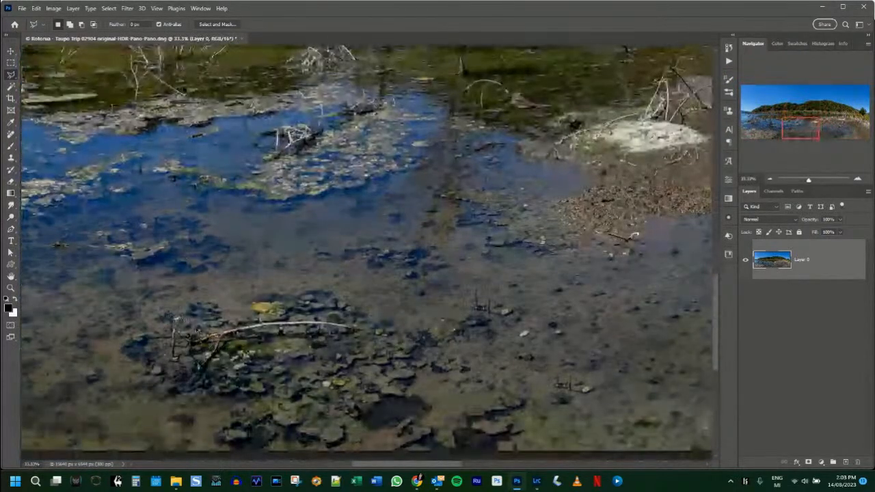
pyautogui.click(363, 334)
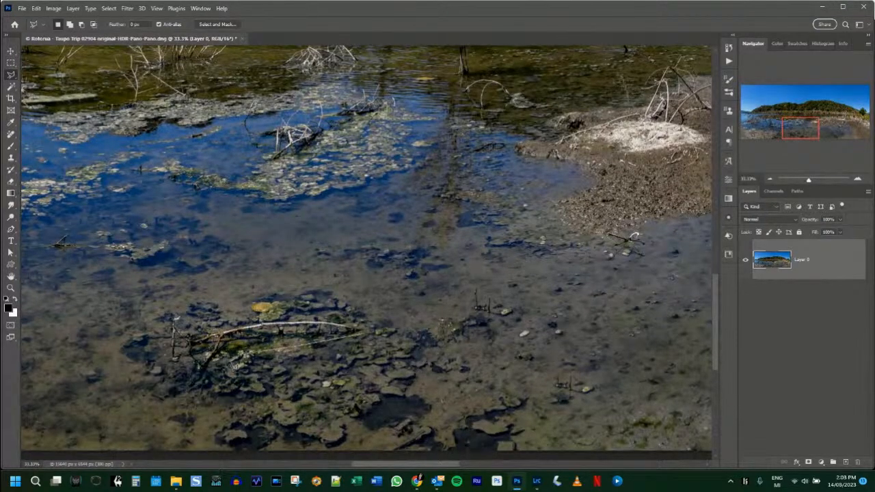
pyautogui.click(217, 361)
pyautogui.click(192, 392)
pyautogui.click(186, 389)
pyautogui.click(196, 363)
pyautogui.click(177, 363)
pyautogui.click(170, 358)
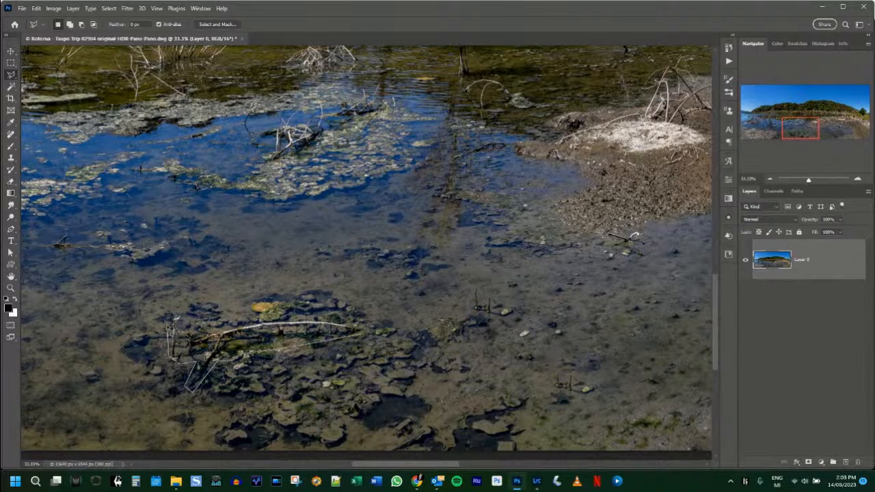
pyautogui.click(181, 309)
pyautogui.click(189, 329)
pyautogui.click(264, 319)
pyautogui.click(331, 317)
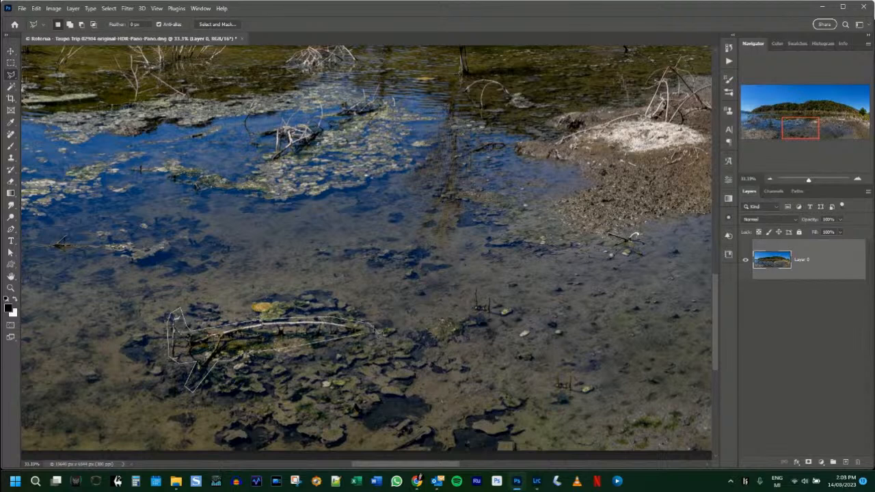
pyautogui.doubleClick(367, 334)
# Try Delete and Fill Selection on the outlined submerged branch and undo the fill.
pyautogui.rightClick(350, 336)
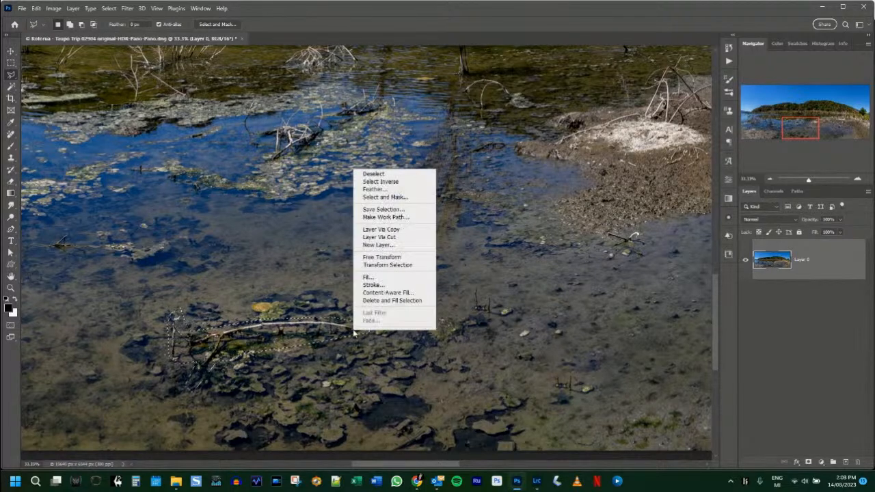
pyautogui.click(391, 302)
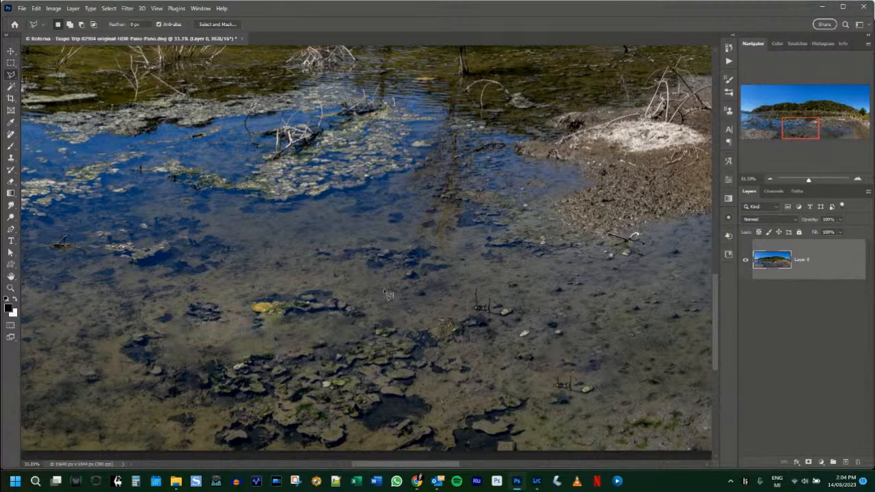
pyautogui.hotkey('ctrl', 'z')
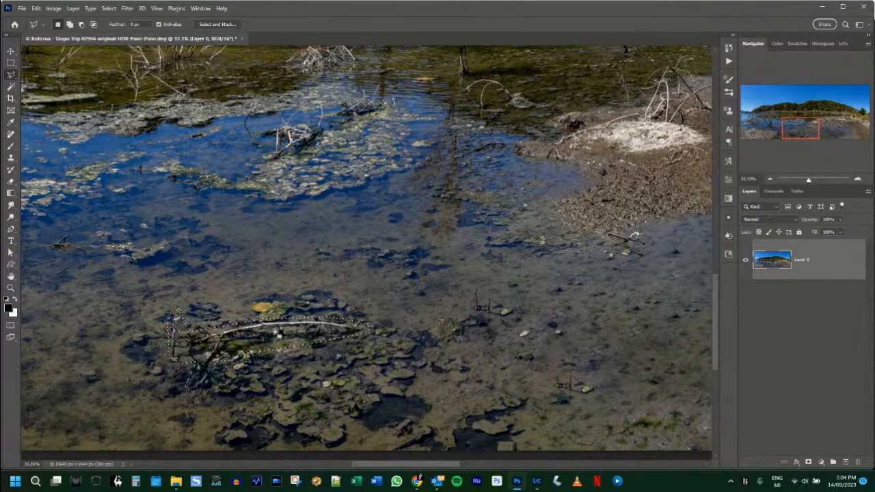
# Open Content-Aware Fill for the outlined submerged branch and exclude the blue water above it from the sampling area.
pyautogui.rightClick(278, 333)
pyautogui.click(321, 293)
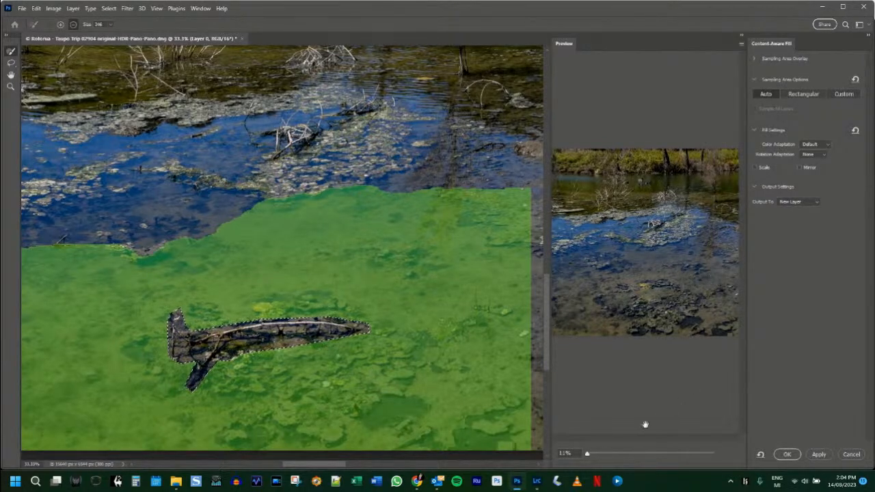
pyautogui.moveTo(588, 457); pyautogui.dragTo(590, 456)
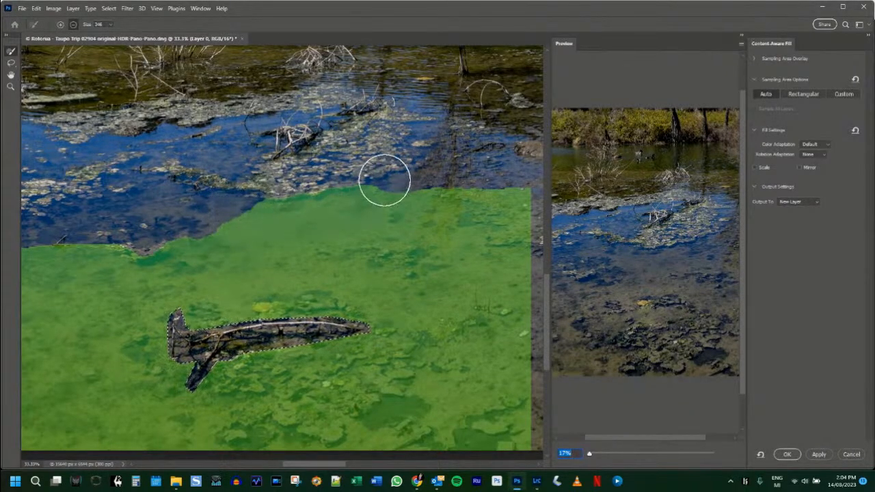
pyautogui.moveTo(420, 234); pyautogui.dragTo(401, 225)
pyautogui.moveTo(494, 187); pyautogui.dragTo(285, 208)
pyautogui.moveTo(486, 196); pyautogui.dragTo(185, 209)
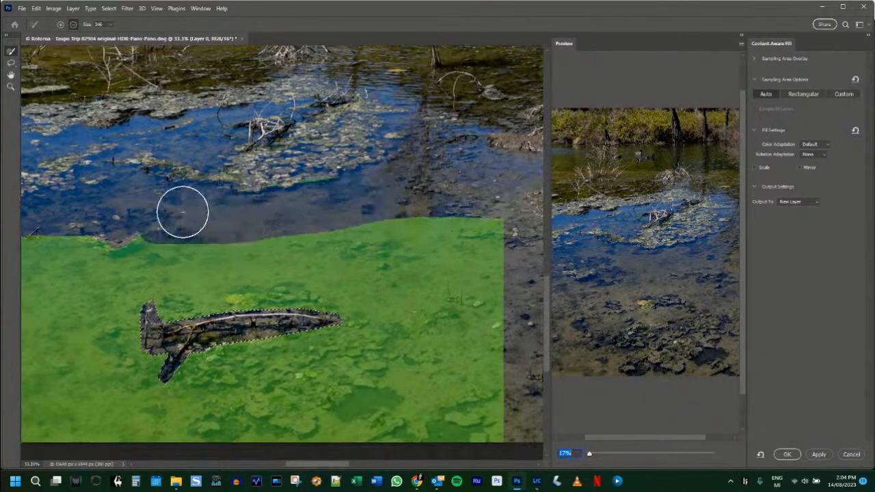
pyautogui.moveTo(25, 251); pyautogui.dragTo(503, 228)
pyautogui.moveTo(149, 236)
pyautogui.mouseDown()
pyautogui.moveTo(360, 219)
pyautogui.moveTo(312, 227)
pyautogui.mouseUp()
pyautogui.moveTo(270, 261)
pyautogui.mouseDown()
pyautogui.moveTo(132, 289)
pyautogui.moveTo(178, 245)
pyautogui.moveTo(123, 277)
pyautogui.moveTo(168, 218)
pyautogui.moveTo(170, 256)
pyautogui.mouseUp()
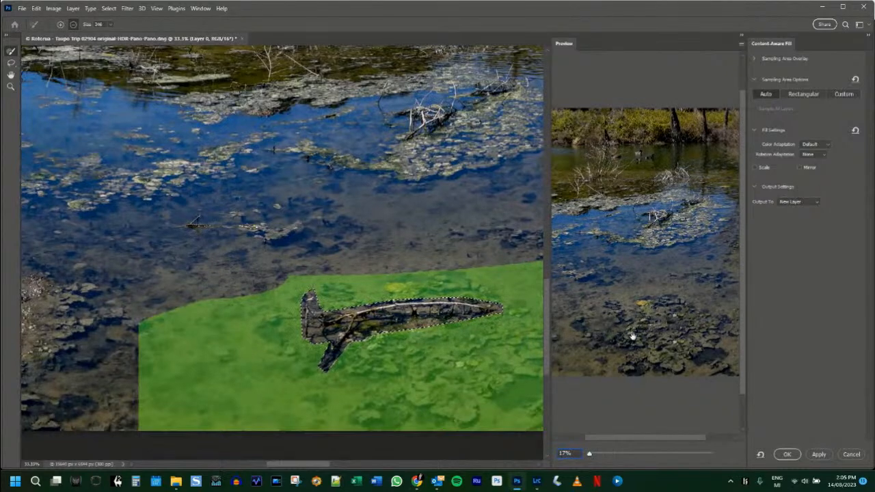
# Exclude the far-left mud, lower-left corner and upright twigs from the sampling area, and output the branch fill to a new layer.
pyautogui.moveTo(179, 319)
pyautogui.mouseDown()
pyautogui.moveTo(145, 413)
pyautogui.moveTo(157, 436)
pyautogui.moveTo(199, 358)
pyautogui.moveTo(198, 301)
pyautogui.moveTo(219, 432)
pyautogui.moveTo(227, 417)
pyautogui.moveTo(252, 417)
pyautogui.mouseUp()
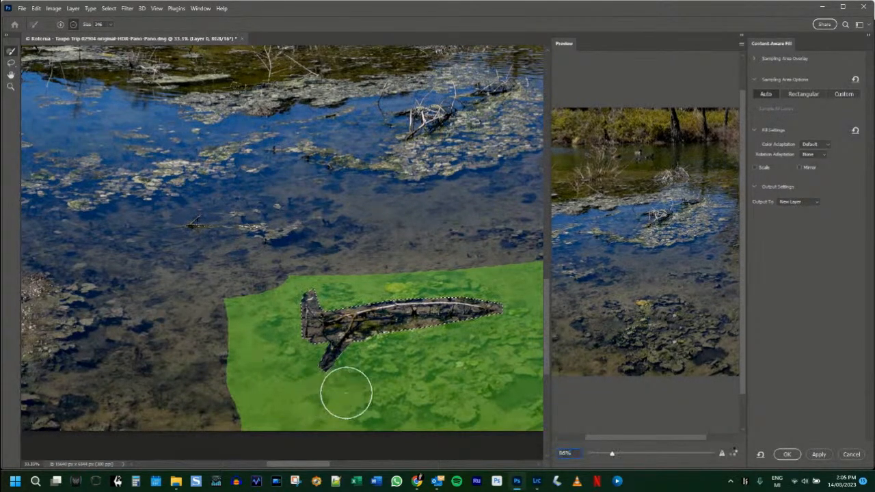
pyautogui.moveTo(428, 380); pyautogui.dragTo(268, 346)
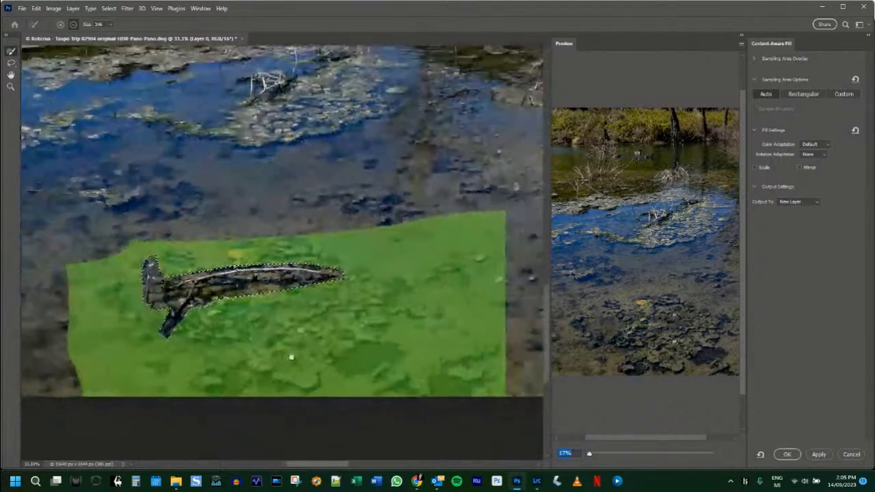
pyautogui.moveTo(512, 215)
pyautogui.mouseDown()
pyautogui.moveTo(429, 237)
pyautogui.moveTo(395, 236)
pyautogui.mouseUp()
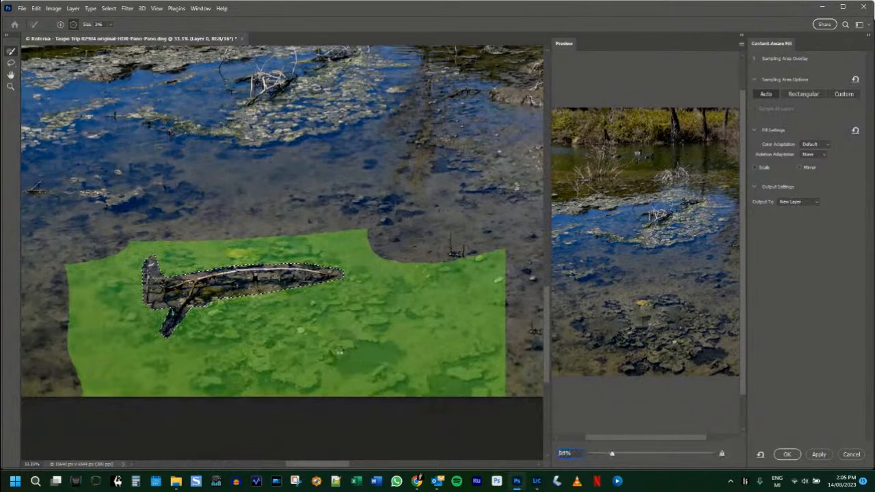
pyautogui.moveTo(98, 363); pyautogui.dragTo(141, 369)
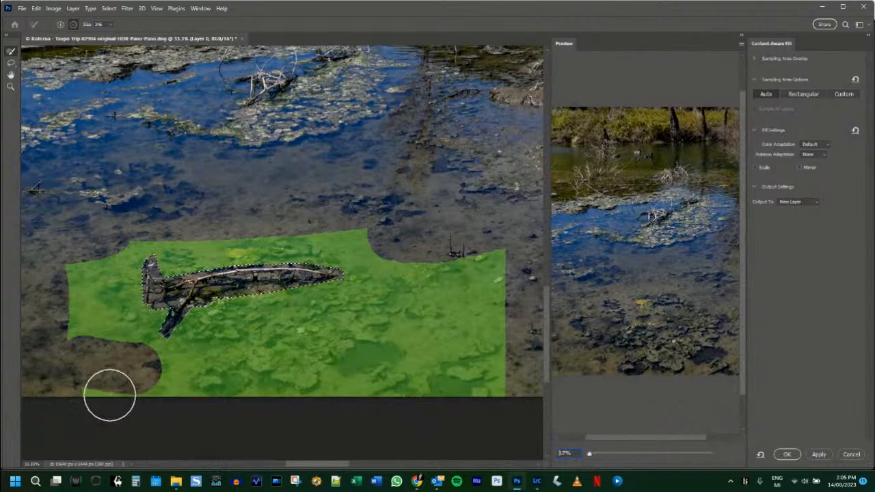
pyautogui.click(787, 455)
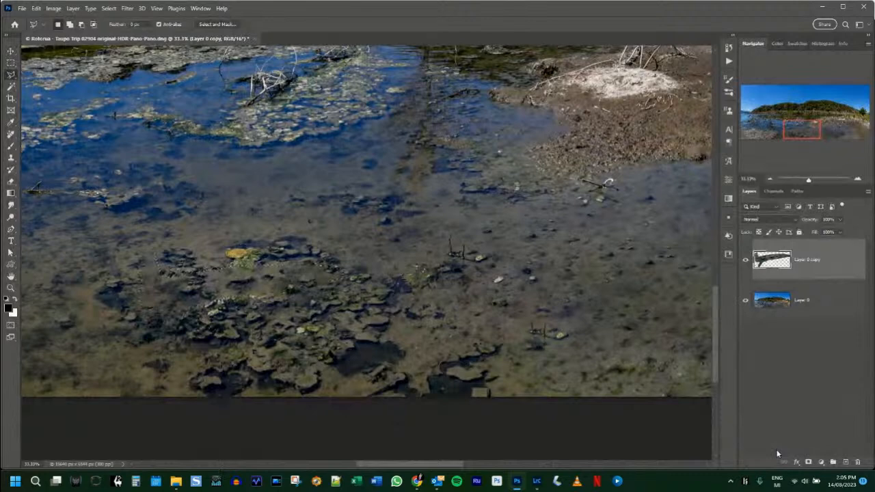
# Inspect the filled branch area up close and stamp all visible layers into a new merged layer on top.
pyautogui.hotkey('ctrl', '+')
pyautogui.hotkey('ctrl', '+')
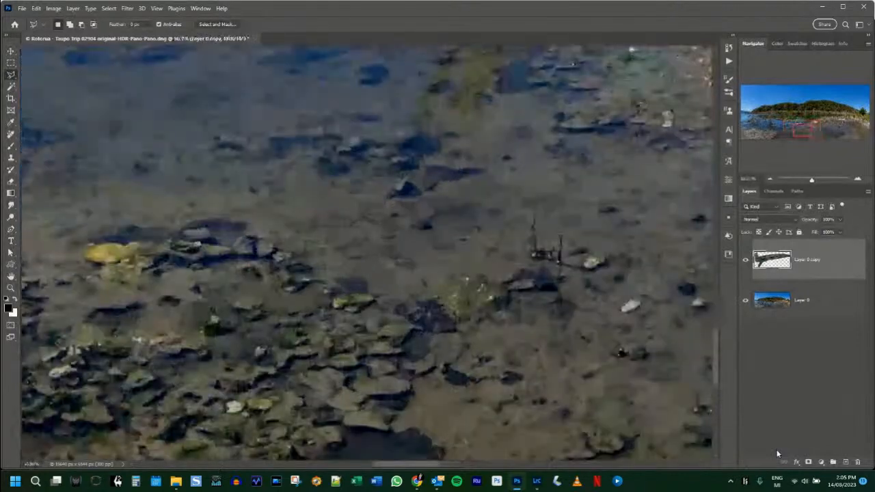
pyautogui.moveTo(199, 280); pyautogui.dragTo(479, 278)
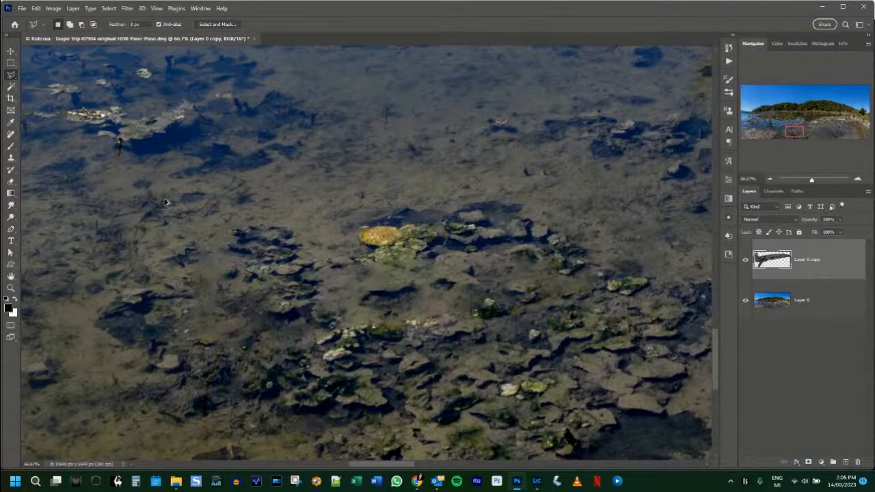
pyautogui.hotkey('ctrl', 'shift', 'alt', 'e')
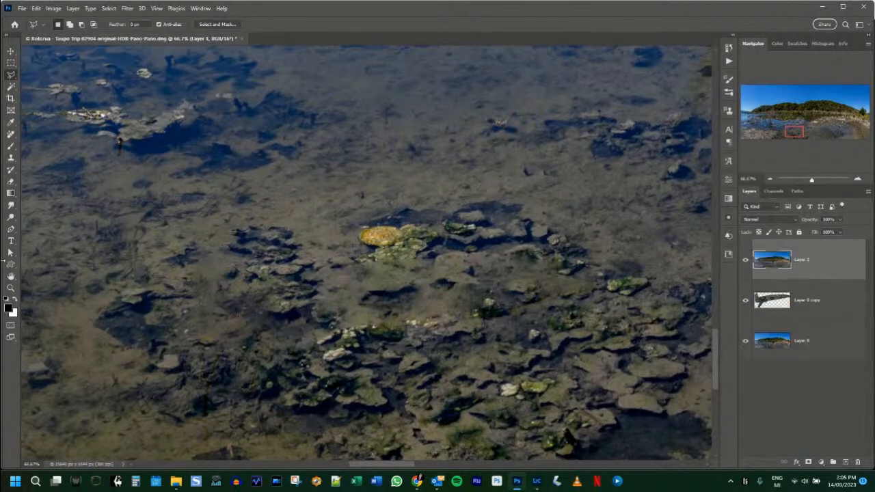
# With the Remove tool at size 150, clean up the fill artifacts in the mud left of and below the yellow leaf.
pyautogui.click(12, 135)
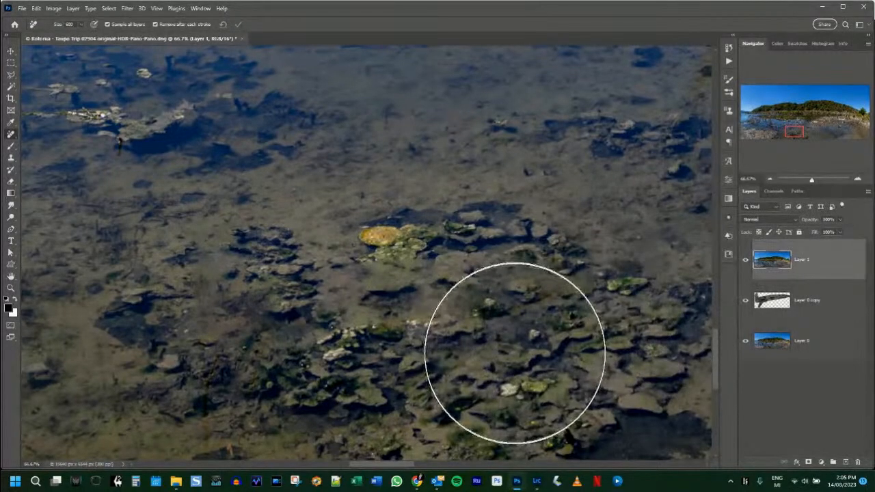
pyautogui.press('[')
pyautogui.press('[')
pyautogui.press('[')
pyautogui.press('[')
pyautogui.press('[')
pyautogui.press('[')
pyautogui.press('[')
pyautogui.moveTo(215, 250)
pyautogui.mouseDown()
pyautogui.moveTo(218, 324)
pyautogui.moveTo(236, 324)
pyautogui.mouseUp()
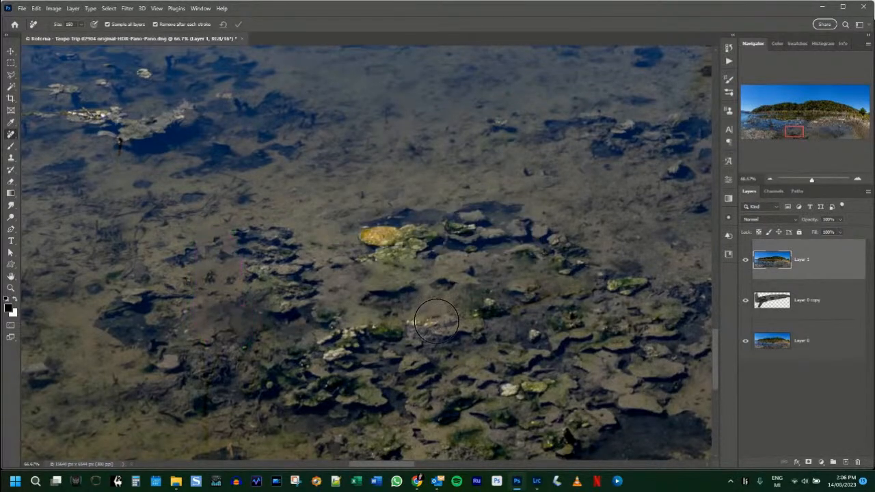
pyautogui.moveTo(240, 313); pyautogui.dragTo(241, 316)
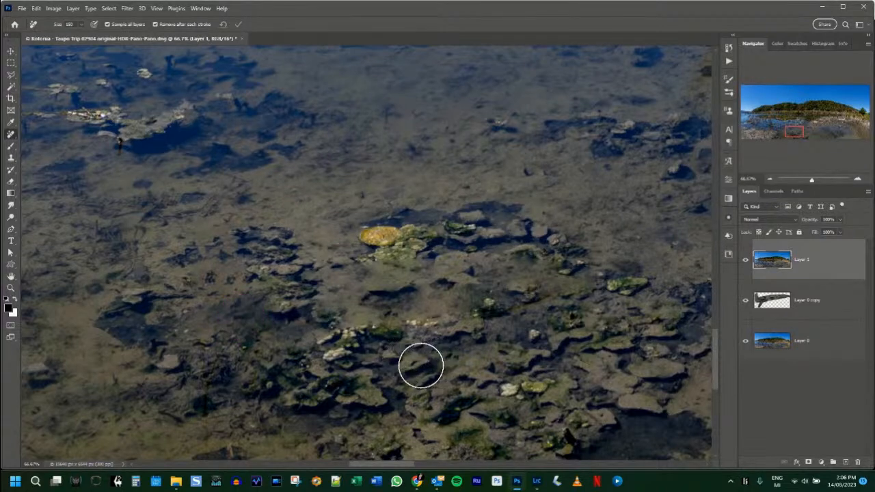
pyautogui.click(208, 319)
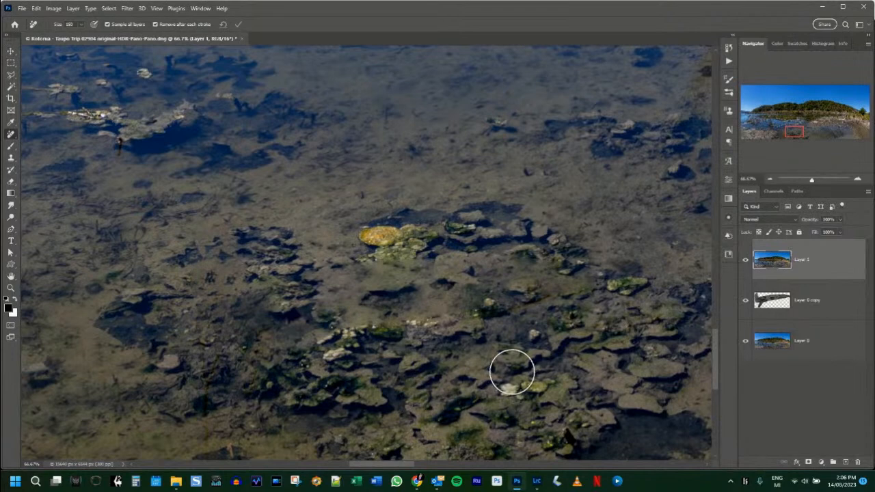
# Remove the blurry patch at the right end of the filled area and the dark patch beneath the yellow leaf.
pyautogui.moveTo(512, 371); pyautogui.dragTo(387, 348)
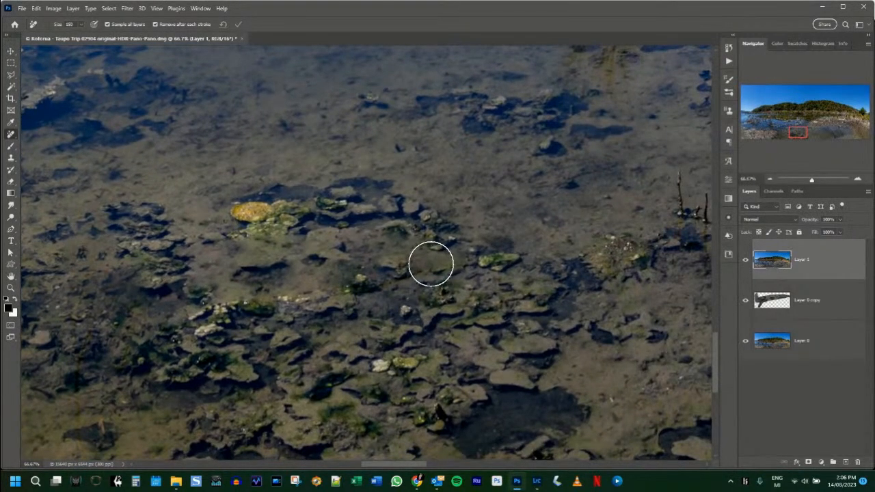
pyautogui.click(431, 264)
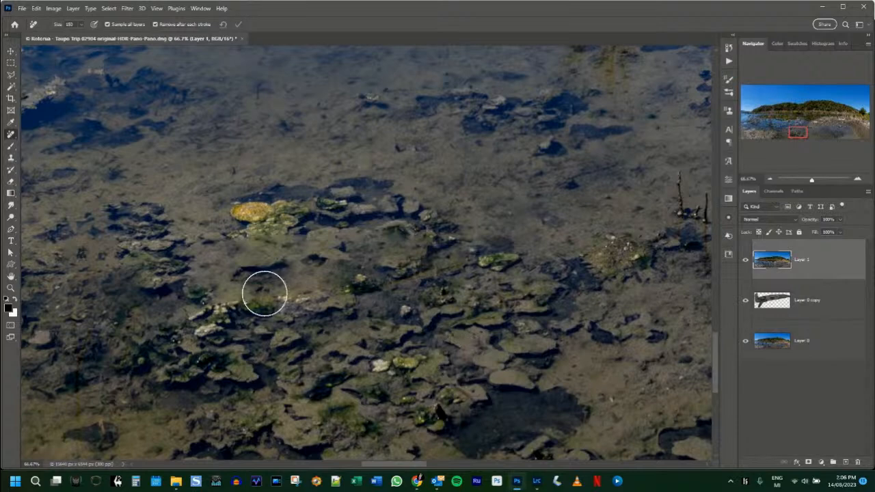
pyautogui.moveTo(225, 273); pyautogui.dragTo(299, 268)
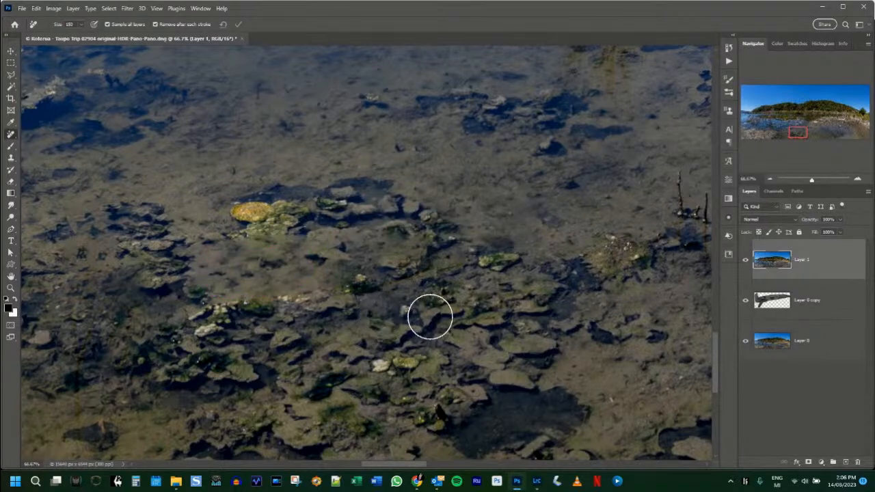
# Remove the twiggy clump with its branches at the pool's upper edge, including the dark mound left behind.
pyautogui.hotkey('ctrl', '0')
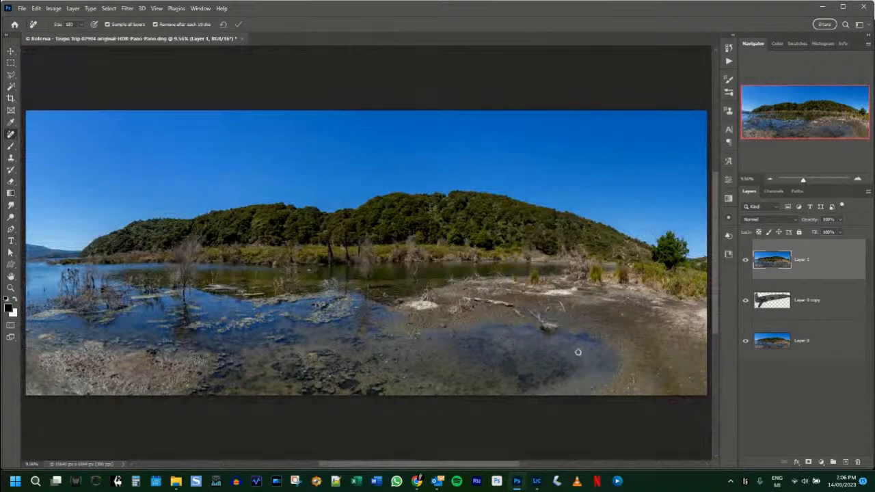
pyautogui.scroll(3, 576, 354)
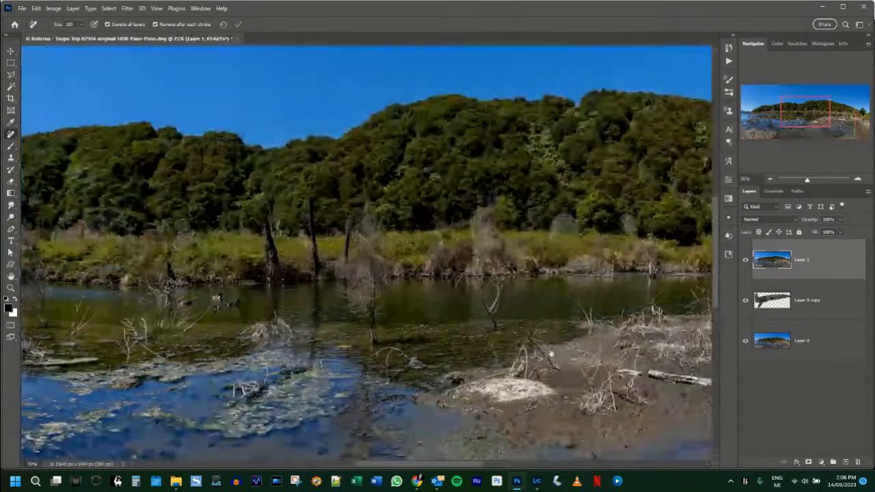
pyautogui.moveTo(551, 354); pyautogui.dragTo(178, 281)
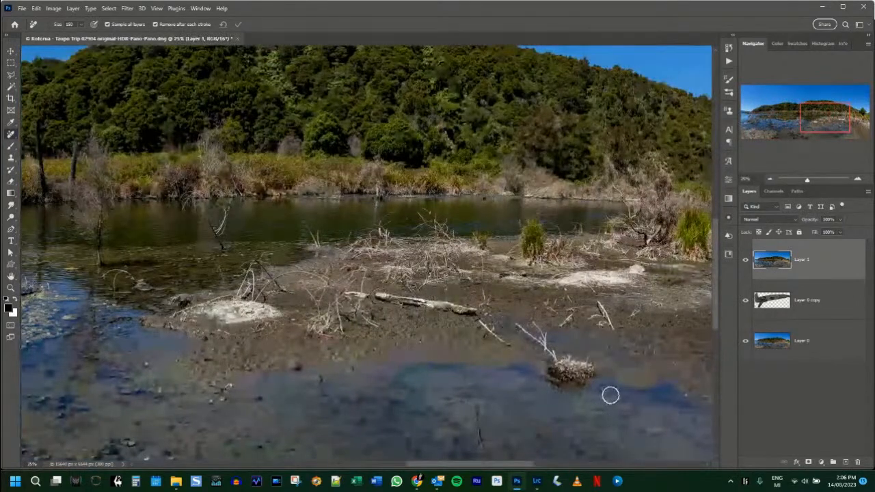
pyautogui.moveTo(473, 356); pyautogui.dragTo(430, 326)
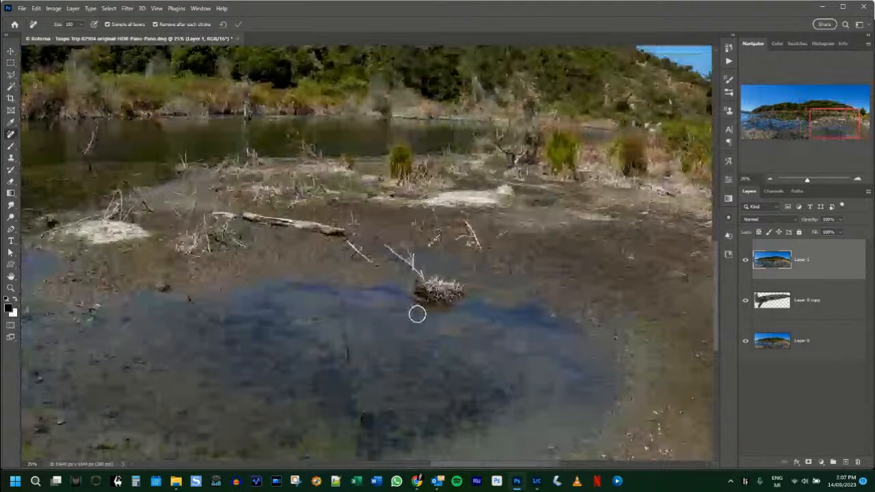
pyautogui.moveTo(381, 248)
pyautogui.mouseDown()
pyautogui.moveTo(404, 258)
pyautogui.moveTo(400, 252)
pyautogui.moveTo(428, 296)
pyautogui.moveTo(445, 299)
pyautogui.moveTo(454, 292)
pyautogui.moveTo(435, 283)
pyautogui.moveTo(451, 286)
pyautogui.moveTo(455, 301)
pyautogui.mouseUp()
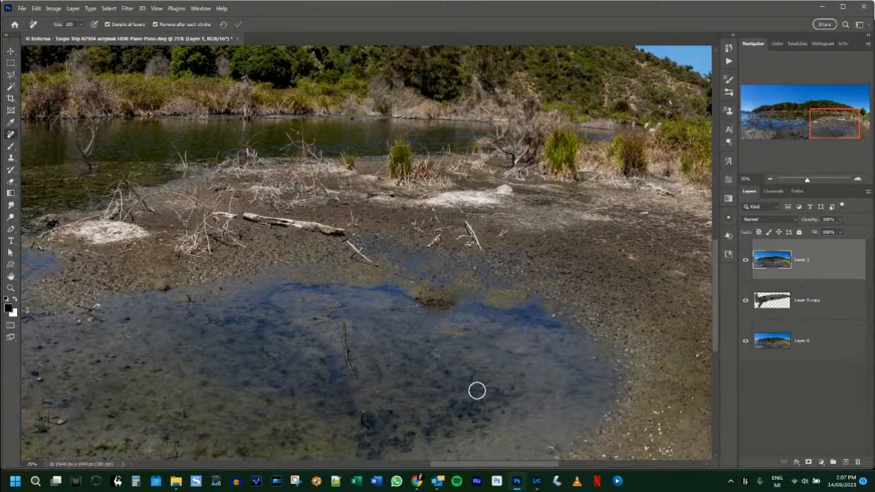
pyautogui.scroll(3, 476, 391)
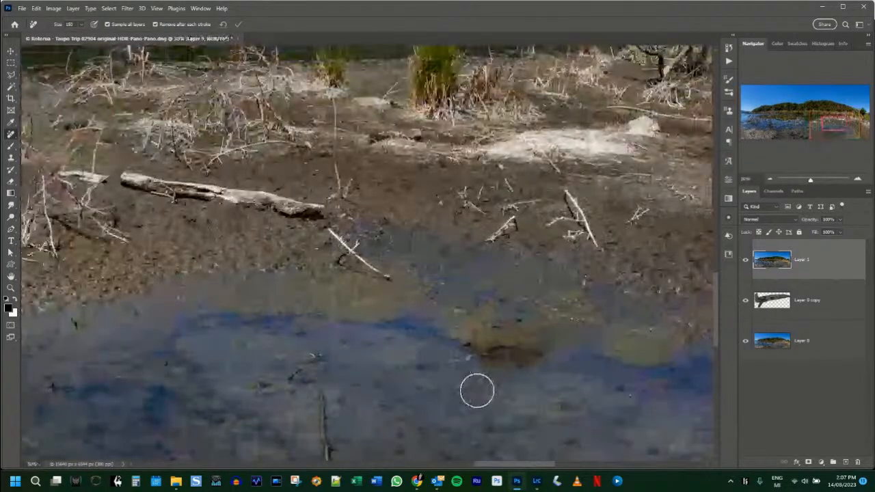
pyautogui.moveTo(440, 365)
pyautogui.mouseDown()
pyautogui.moveTo(485, 350)
pyautogui.moveTo(549, 353)
pyautogui.mouseUp()
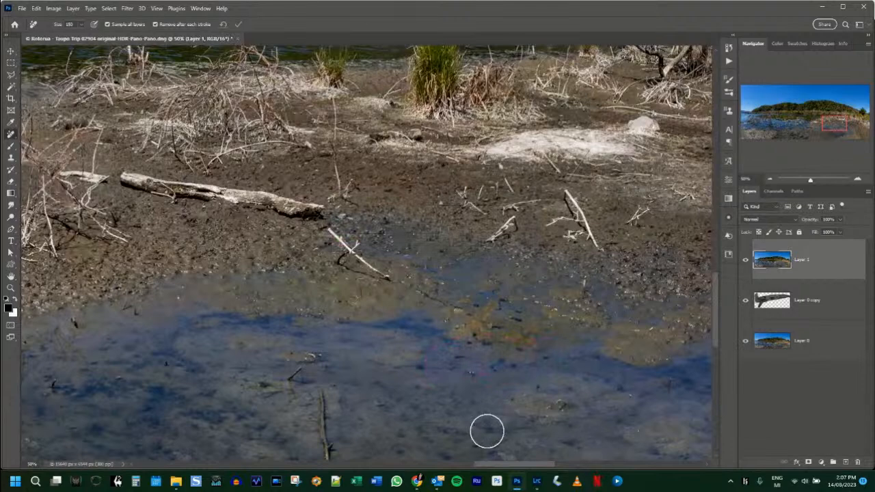
# Remove the thin upright stick in the pool and the small twig and debris above it with the Remove tool at size 100.
pyautogui.moveTo(455, 371); pyautogui.dragTo(459, 279)
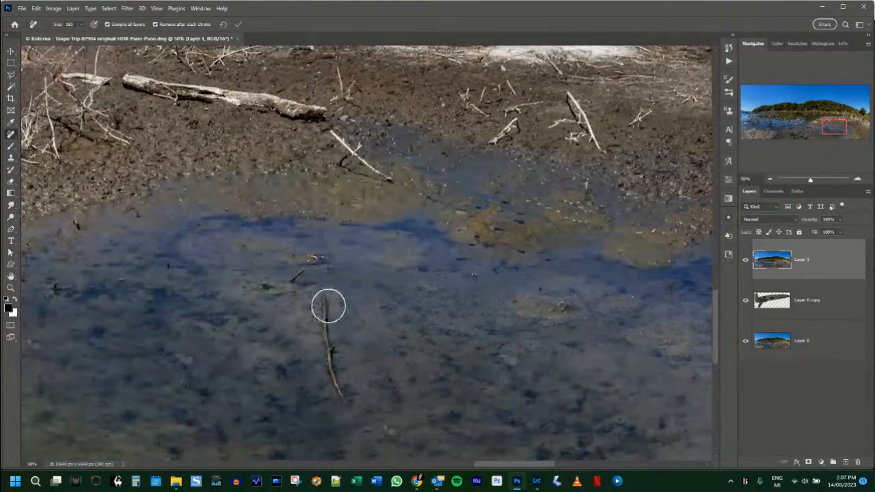
pyautogui.press('[')
pyautogui.press('[')
pyautogui.moveTo(323, 292)
pyautogui.mouseDown()
pyautogui.moveTo(321, 331)
pyautogui.moveTo(340, 401)
pyautogui.mouseUp()
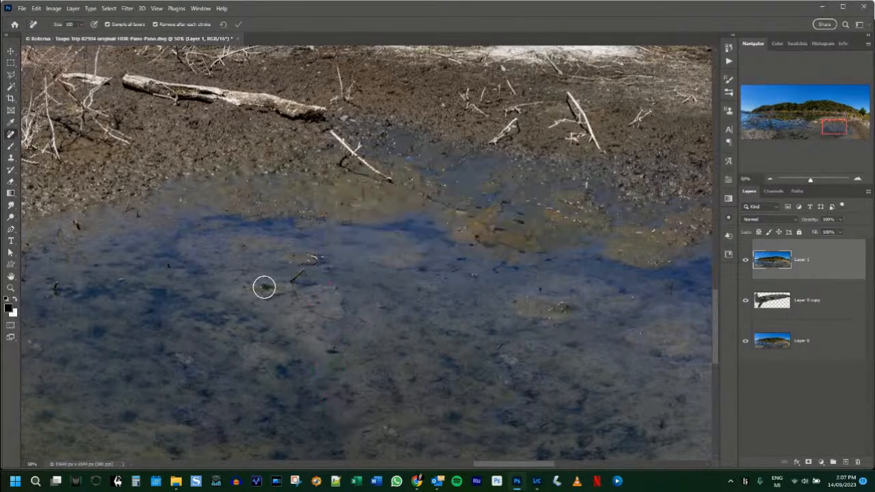
pyautogui.moveTo(264, 287)
pyautogui.mouseDown()
pyautogui.moveTo(312, 270)
pyautogui.moveTo(313, 255)
pyautogui.moveTo(290, 260)
pyautogui.mouseUp()
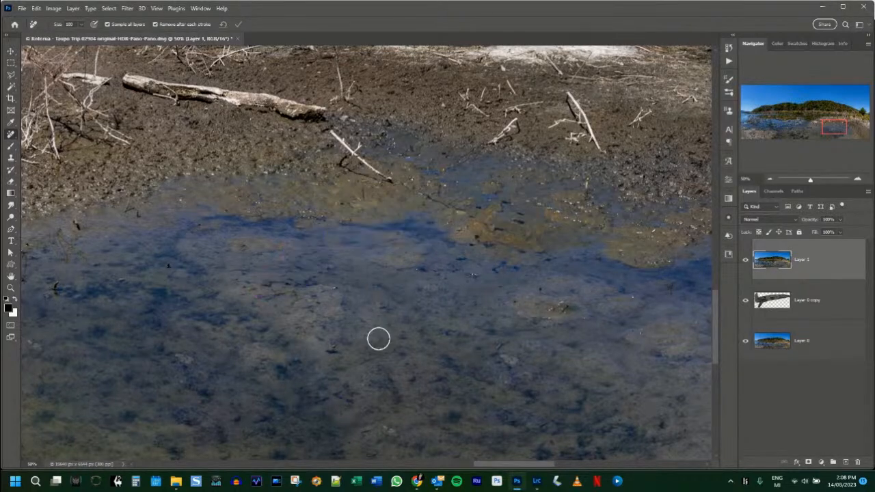
# Remove the pale forked stick lying at the pool's edge below the right end of the log.
pyautogui.hotkey('ctrl', '0')
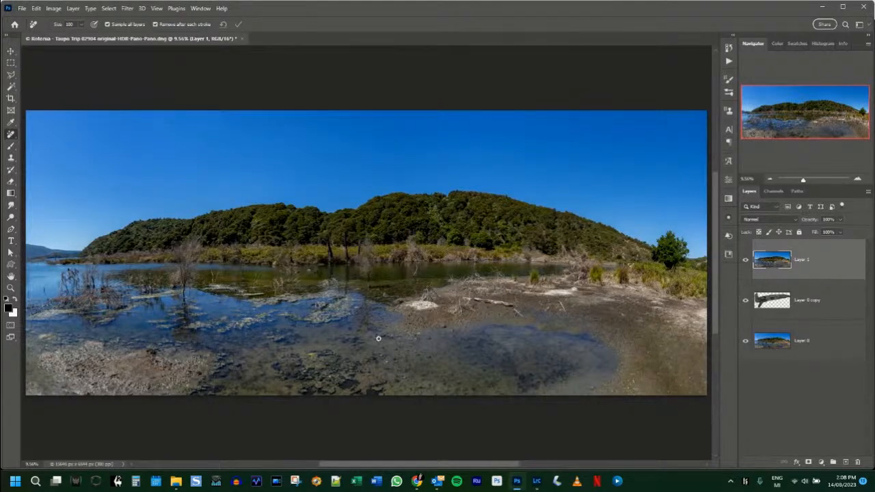
pyautogui.hotkey('ctrl', '+')
pyautogui.hotkey('ctrl', '+')
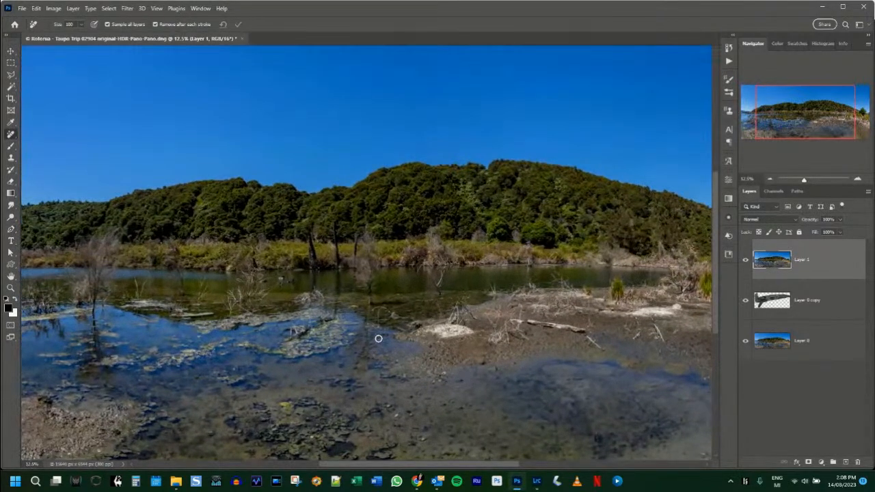
pyautogui.hotkey('ctrl', '+')
pyautogui.moveTo(359, 328); pyautogui.dragTo(28, 280)
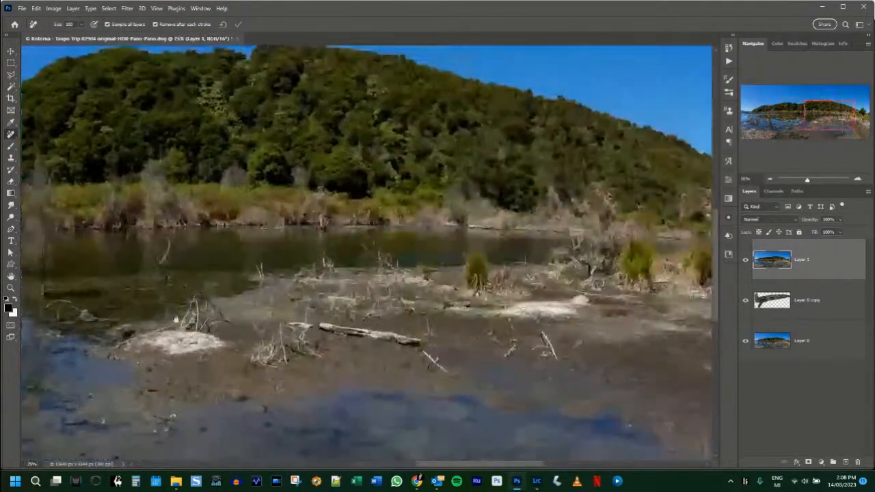
pyautogui.hotkey('ctrl', '+')
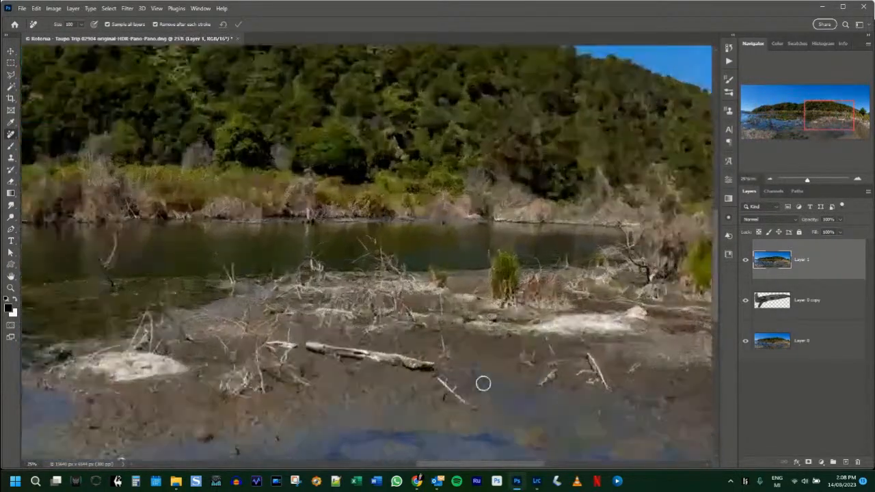
pyautogui.moveTo(483, 384)
pyautogui.mouseDown()
pyautogui.moveTo(443, 338)
pyautogui.moveTo(414, 189)
pyautogui.mouseUp()
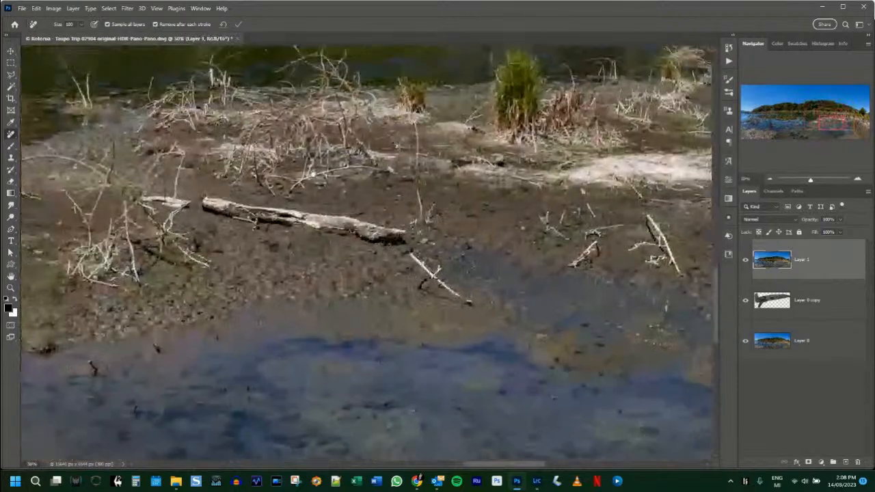
pyautogui.moveTo(409, 254)
pyautogui.mouseDown()
pyautogui.moveTo(462, 300)
pyautogui.moveTo(421, 280)
pyautogui.mouseUp()
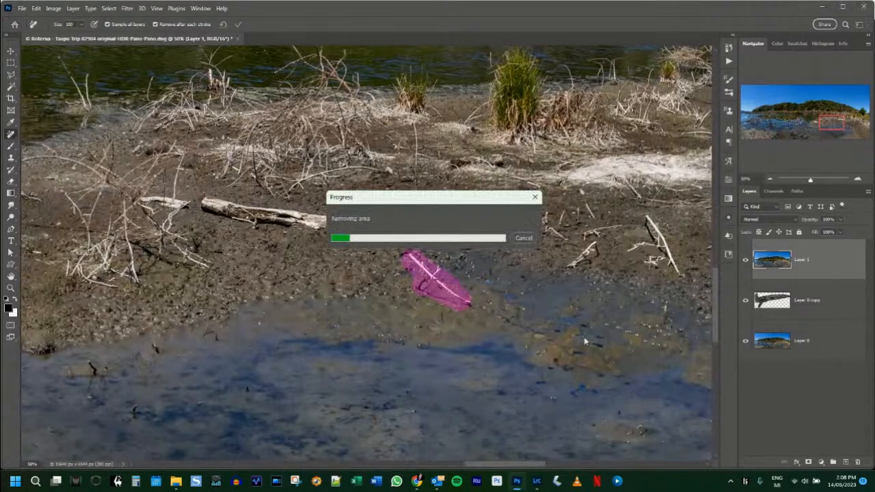
# Remove the small pale stick and the larger forked branch lying on the mud to the right of the log.
pyautogui.moveTo(592, 241)
pyautogui.mouseDown()
pyautogui.moveTo(566, 272)
pyautogui.moveTo(575, 265)
pyautogui.mouseUp()
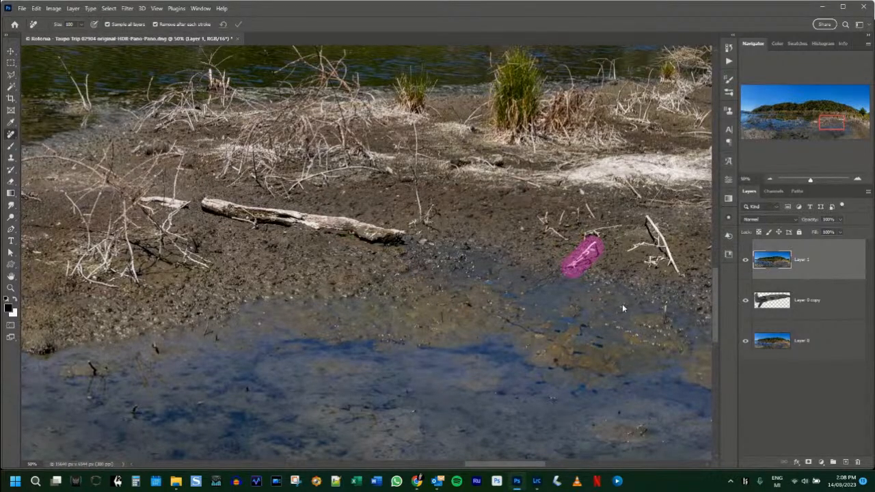
pyautogui.moveTo(622, 305); pyautogui.dragTo(494, 292)
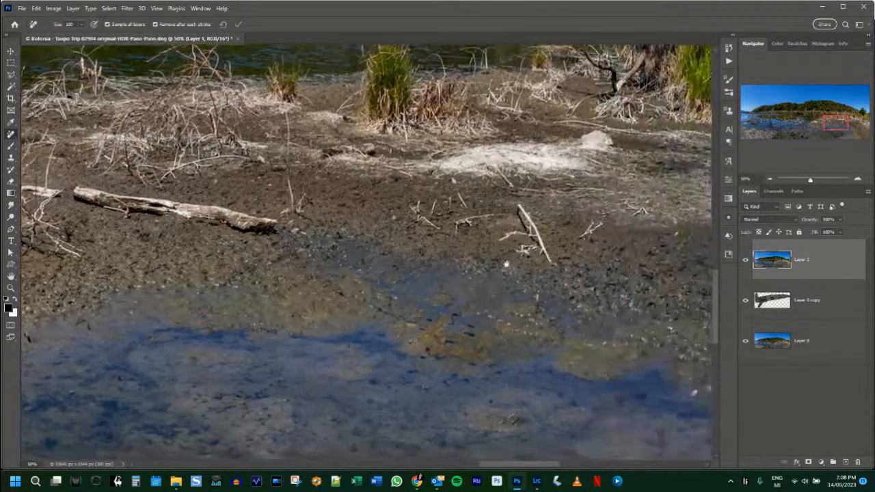
pyautogui.moveTo(519, 211)
pyautogui.mouseDown()
pyautogui.moveTo(543, 250)
pyautogui.moveTo(521, 250)
pyautogui.moveTo(508, 229)
pyautogui.moveTo(496, 245)
pyautogui.moveTo(504, 250)
pyautogui.mouseUp()
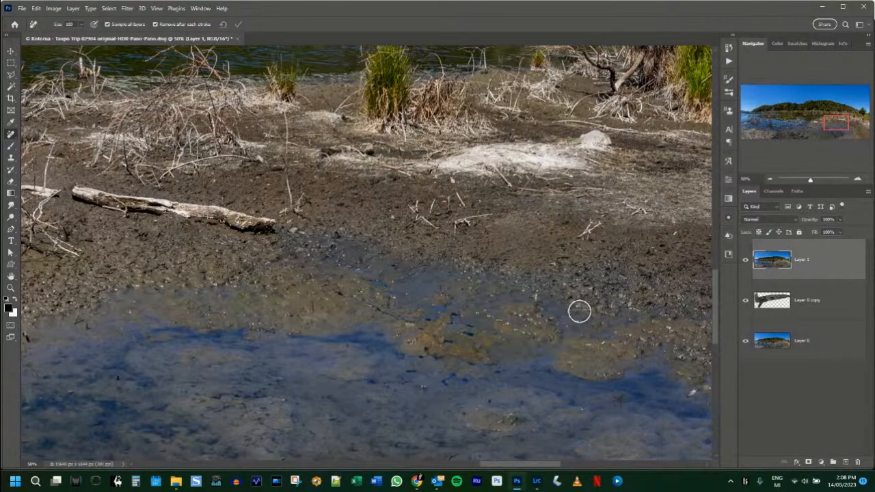
pyautogui.hotkey('ctrl', '0')
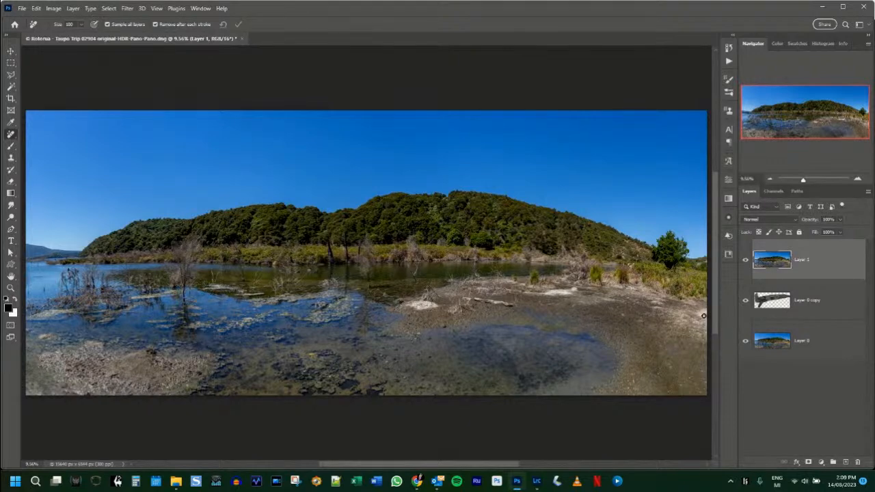
# Remove the bright stony patch on the shore at the panorama's right edge with the Remove tool at size 600.
pyautogui.hotkey('ctrl', '+')
pyautogui.hotkey('ctrl', '+')
pyautogui.hotkey('ctrl', '+')
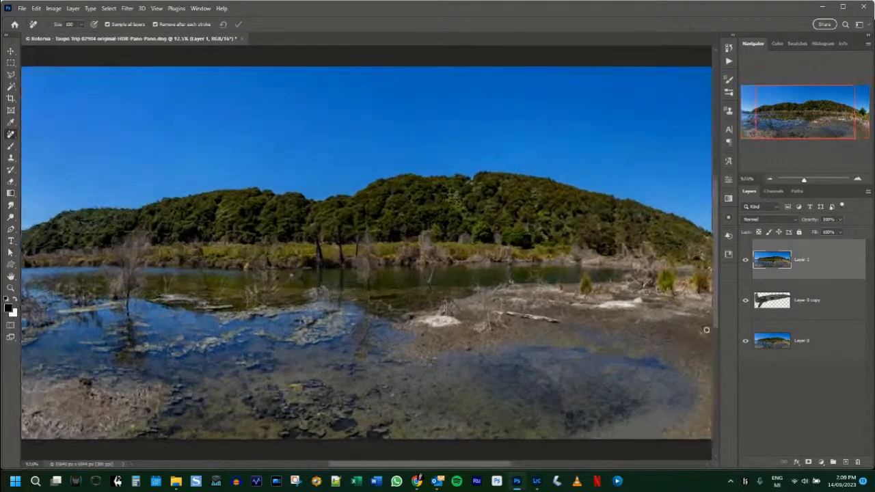
pyautogui.hscroll(15, 401, 303)
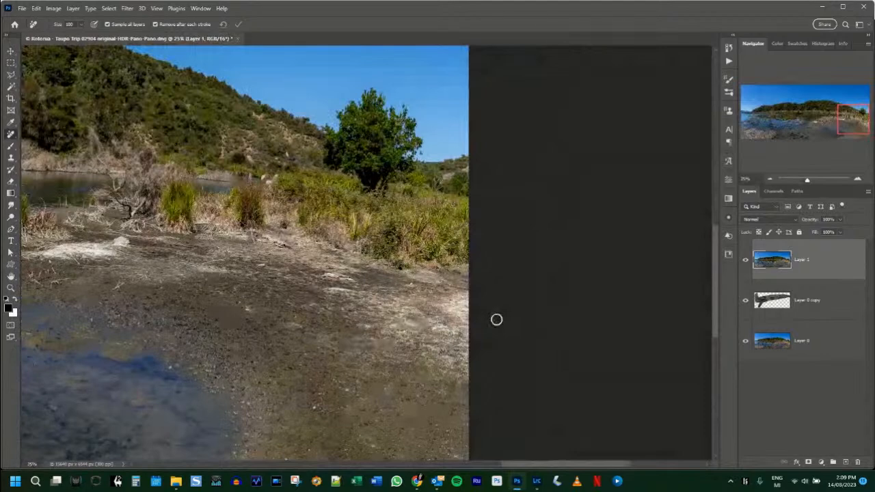
pyautogui.press(']')
pyautogui.press(']')
pyautogui.press(']')
pyautogui.press(']')
pyautogui.press(']')
pyautogui.press(']')
pyautogui.press(']')
pyautogui.press(']')
pyautogui.press(']')
pyautogui.press(']')
pyautogui.press(']')
pyautogui.press(']')
pyautogui.press(']')
pyautogui.press(']')
pyautogui.press(']')
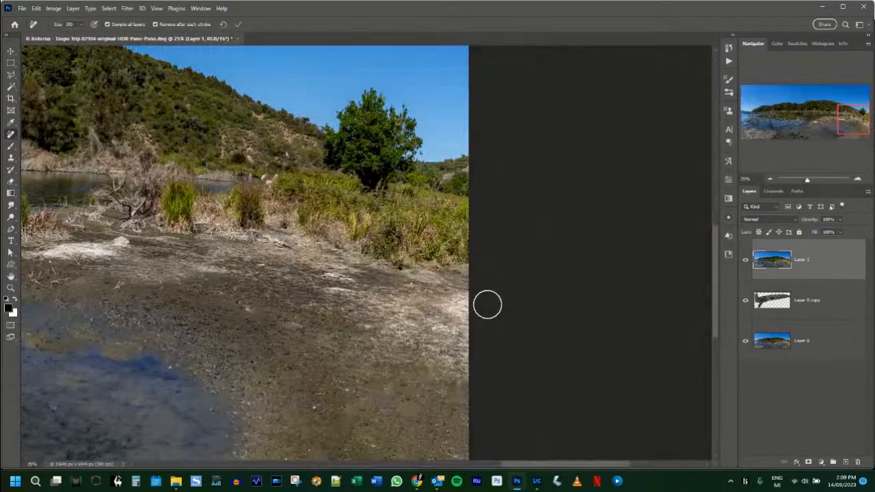
pyautogui.moveTo(453, 312)
pyautogui.mouseDown()
pyautogui.moveTo(445, 322)
pyautogui.moveTo(454, 346)
pyautogui.moveTo(436, 319)
pyautogui.moveTo(441, 332)
pyautogui.moveTo(547, 354)
pyautogui.mouseUp()
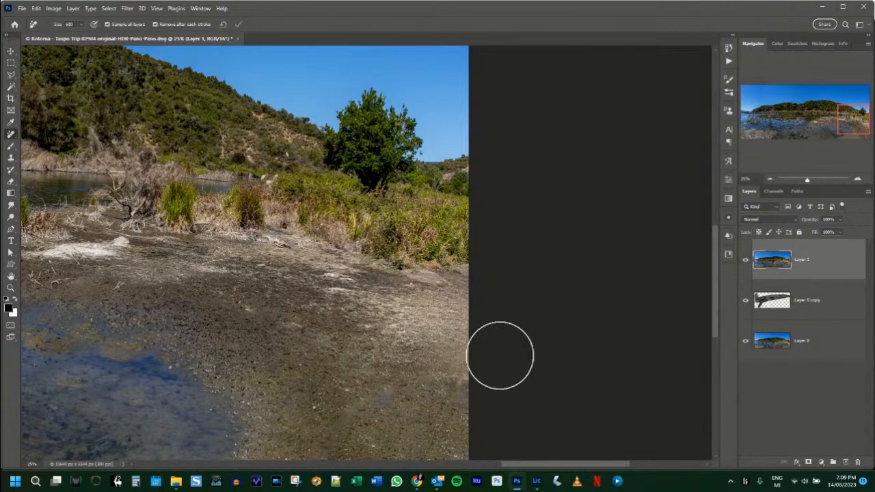
# Retouch the small blemish on the lower edge of the gravel bank in the panorama's bottom-left corner.
pyautogui.hotkey('ctrl', '0')
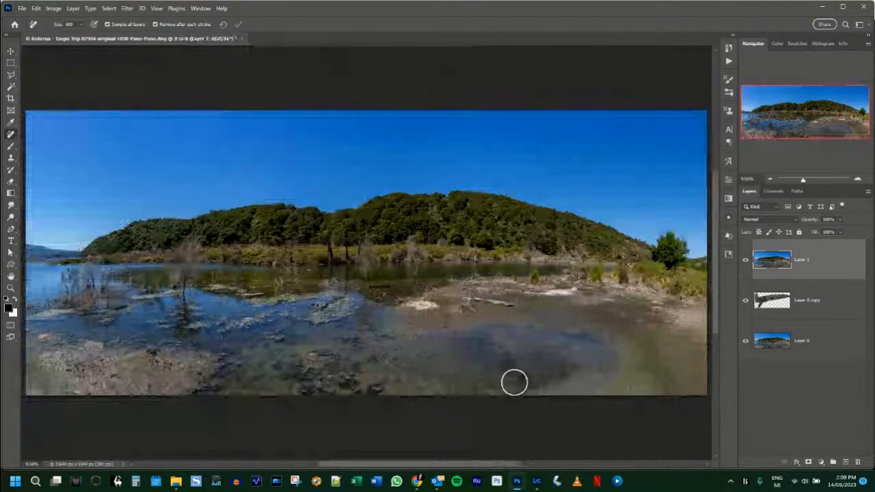
pyautogui.hotkey('ctrl', '+')
pyautogui.hotkey('ctrl', '+')
pyautogui.hotkey('ctrl', '+')
pyautogui.moveTo(163, 427); pyautogui.dragTo(375, 273)
pyautogui.moveTo(116, 435); pyautogui.dragTo(441, 321)
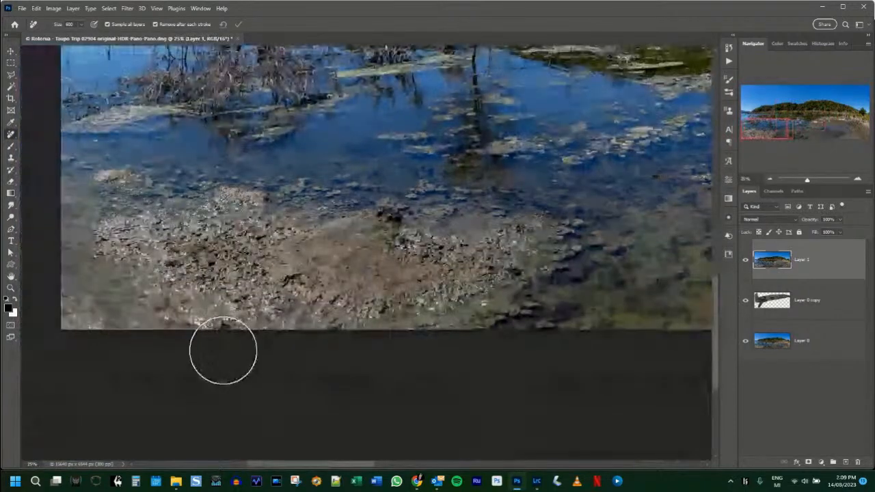
pyautogui.click(199, 353)
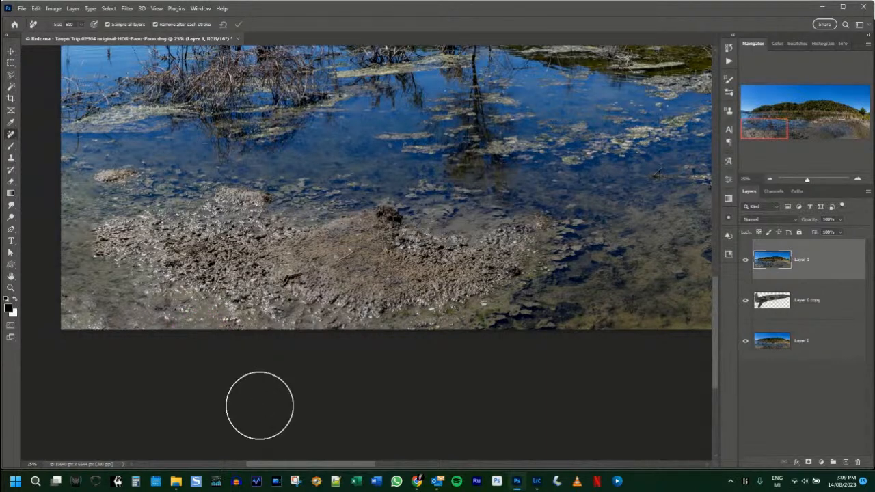
# Merge Layer 1, Layer 0 copy and Layer 0 into a single layer.
pyautogui.hotkey('ctrl', '0')
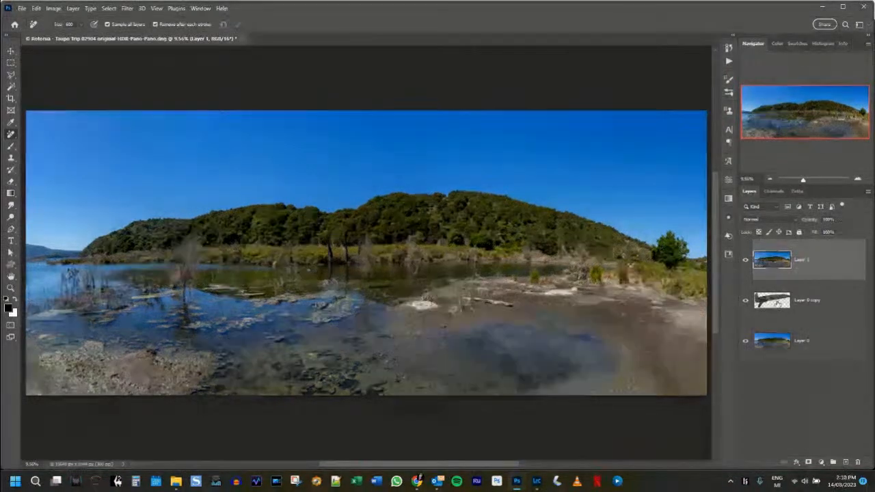
pyautogui.keyDown('shift'); pyautogui.click(822, 343); pyautogui.keyUp('shift')
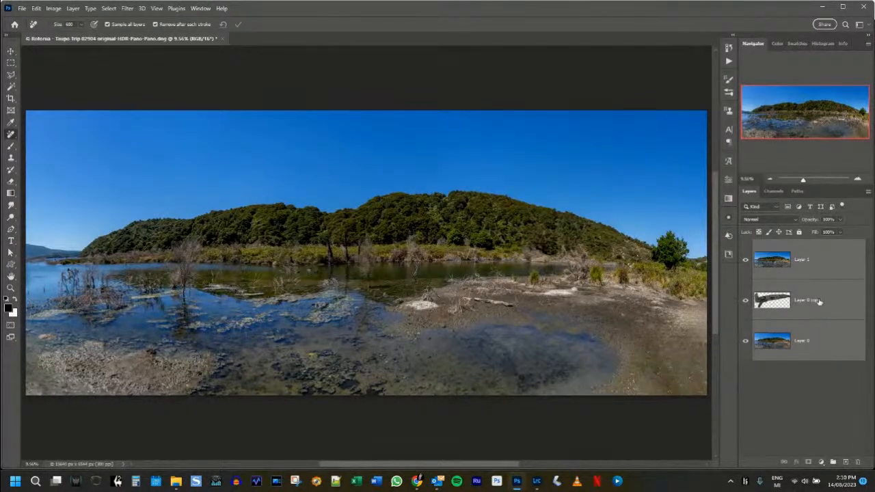
pyautogui.hotkey('ctrl', 'e')
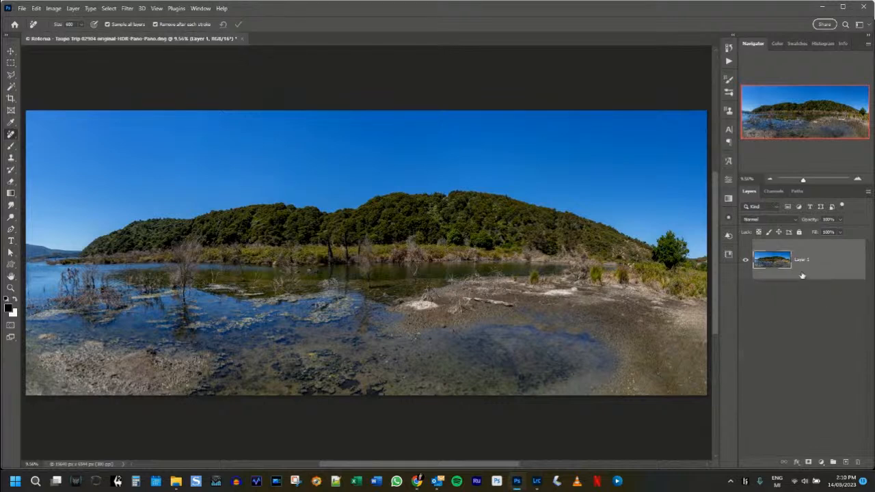
# Start a Sky Replacement with the wispy-cloud sky and reposition it so a small cloud sits above the panorama's left end.
pyautogui.click(11, 51)
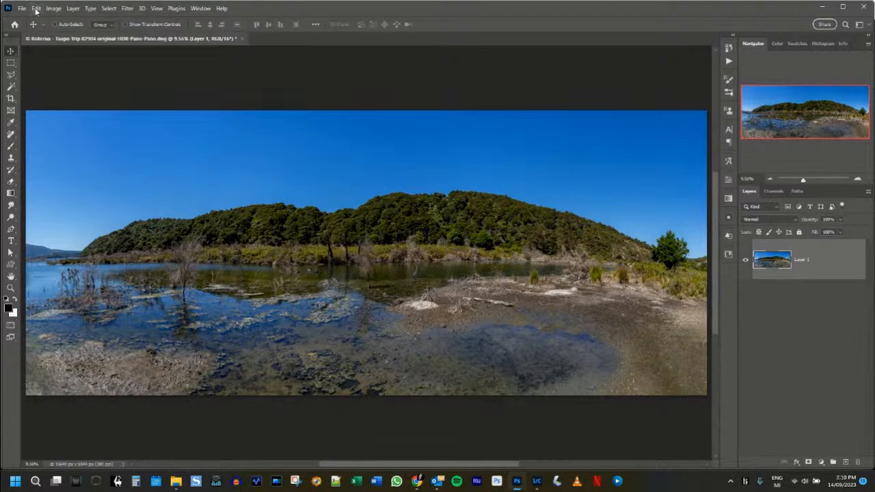
pyautogui.click(36, 8)
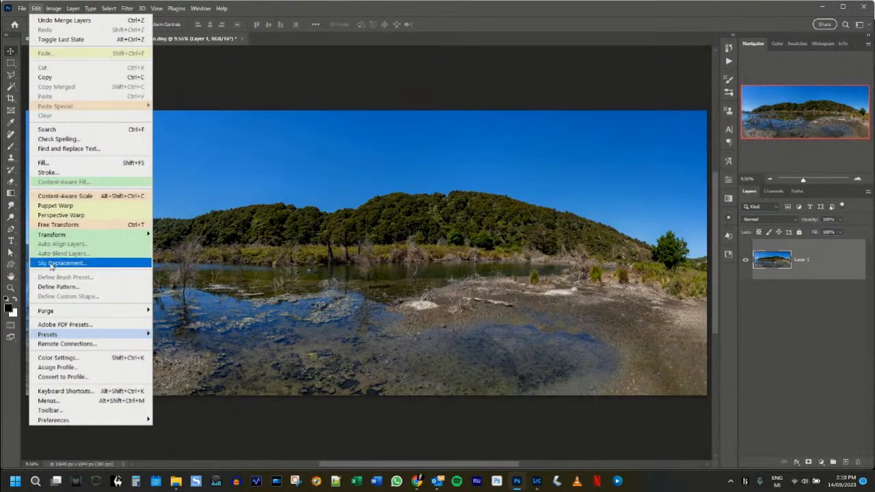
pyautogui.click(51, 264)
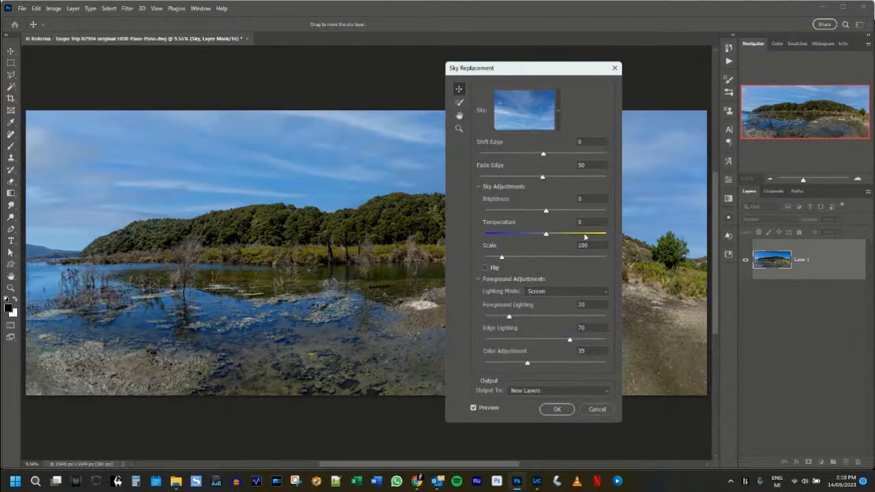
pyautogui.moveTo(387, 172); pyautogui.dragTo(342, 176)
pyautogui.moveTo(315, 218); pyautogui.dragTo(378, 364)
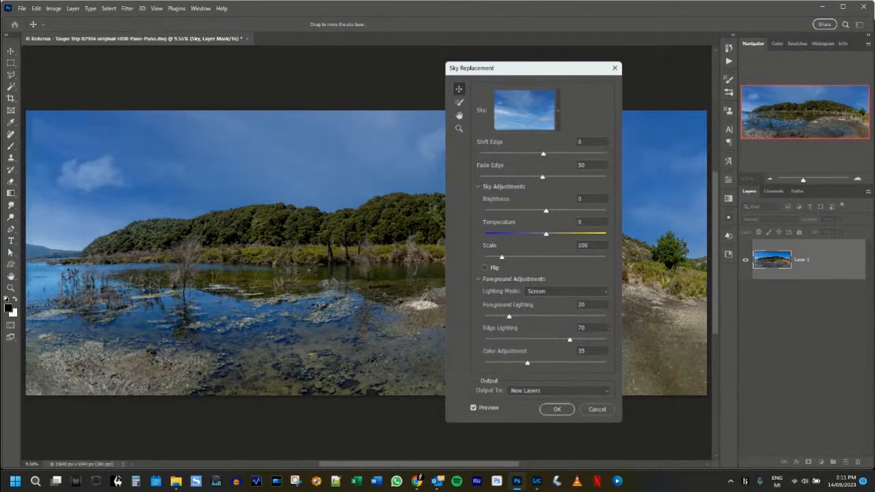
# Set the replacement sky's Brightness to 41, Temperature to -28 and Scale to 111, and nudge the sky slightly to the right.
pyautogui.click(571, 211)
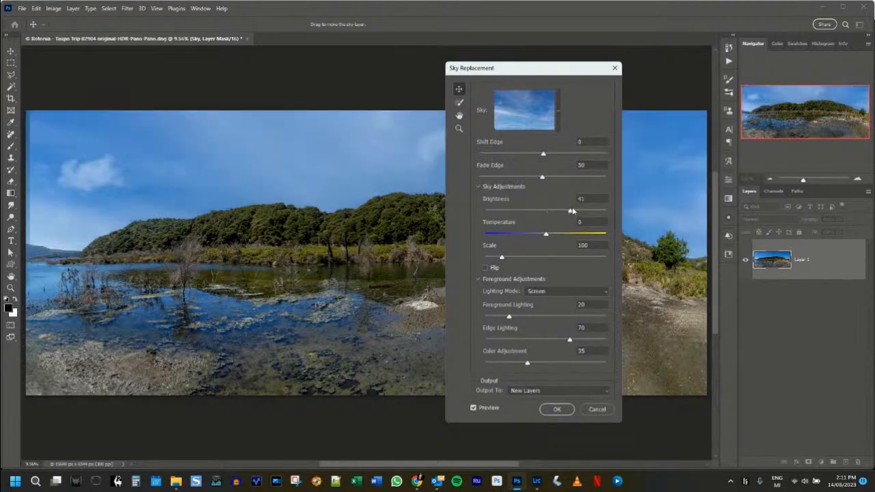
pyautogui.click(522, 234)
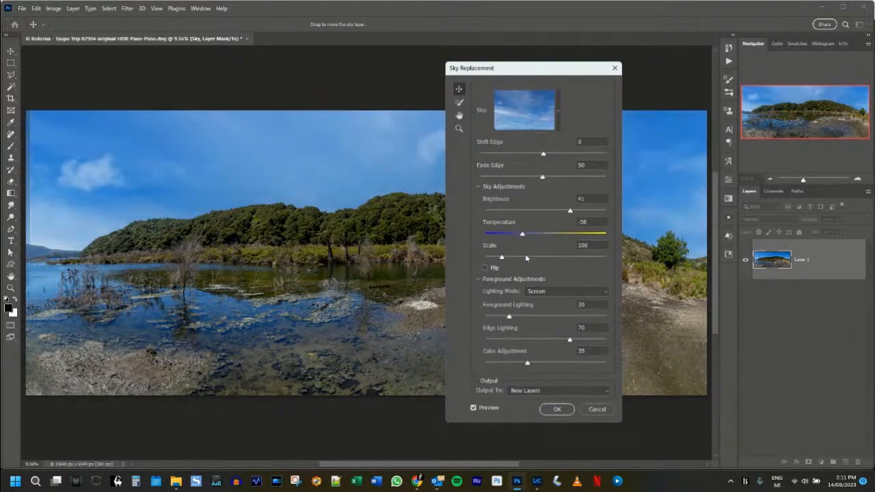
pyautogui.moveTo(525, 235); pyautogui.dragTo(507, 258)
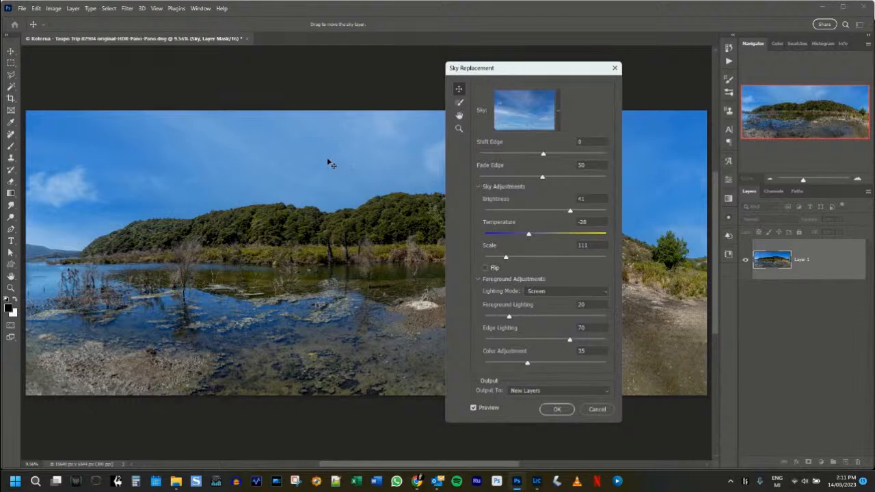
pyautogui.moveTo(329, 162); pyautogui.dragTo(334, 162)
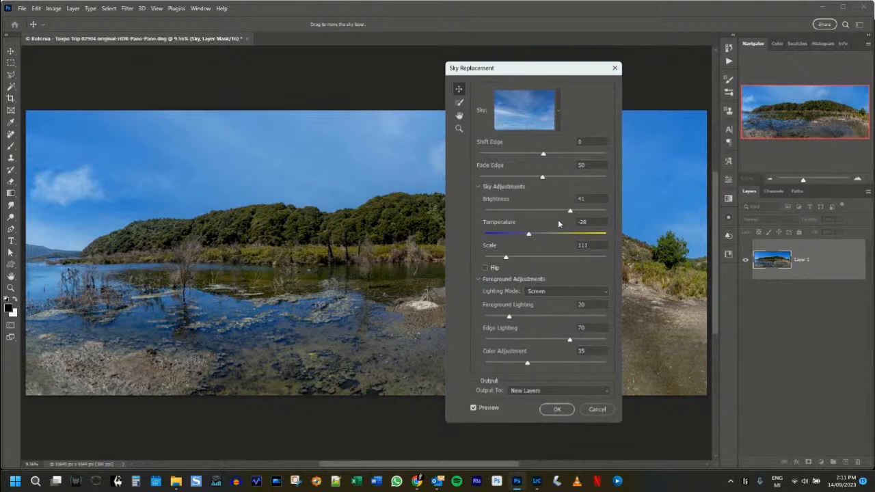
# Compare the replaced sky with the original, then set Color Adjustment to 34 and Edge Lighting to 31.
pyautogui.click(474, 408)
pyautogui.click(474, 408)
pyautogui.click(474, 408)
pyautogui.click(473, 408)
pyautogui.click(599, 364)
pyautogui.moveTo(599, 364); pyautogui.dragTo(490, 365)
pyautogui.click(527, 364)
pyautogui.moveTo(555, 71); pyautogui.dragTo(503, 75)
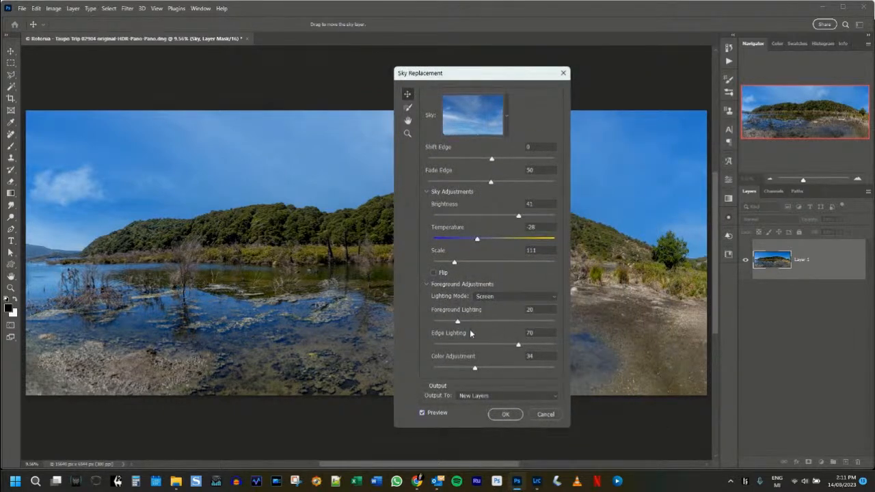
pyautogui.click(494, 345)
pyautogui.moveTo(495, 346); pyautogui.dragTo(552, 349)
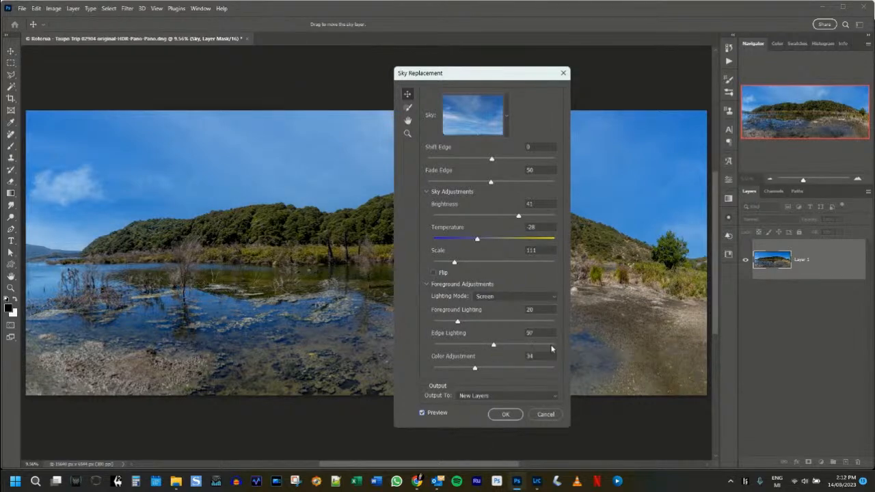
pyautogui.click(477, 347)
# Set Fade Edge to 8, fine-tune Shift Edge close to zero, and apply the sky replacement as new layers.
pyautogui.moveTo(521, 183); pyautogui.dragTo(548, 182)
pyautogui.click(438, 181)
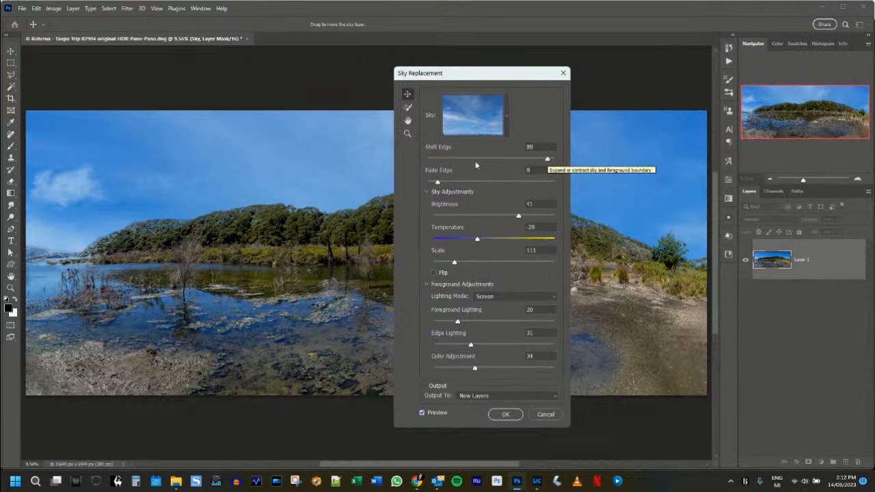
pyautogui.click(440, 159)
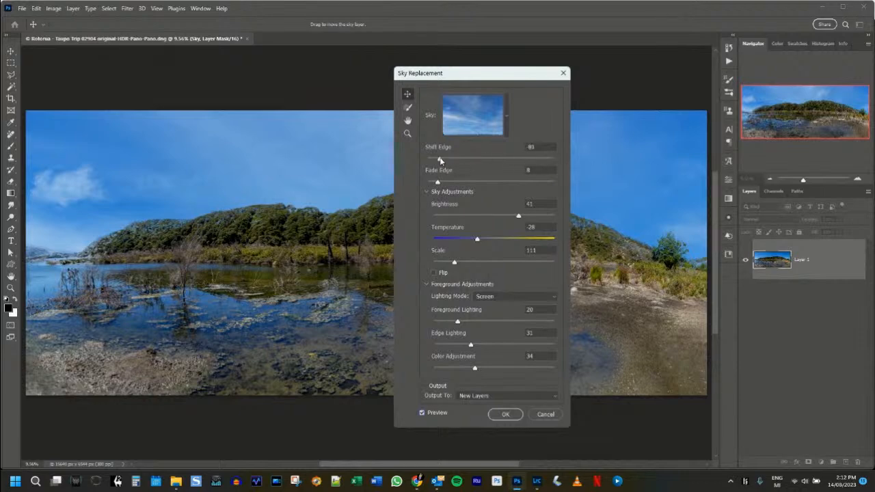
pyautogui.moveTo(440, 160); pyautogui.dragTo(510, 160)
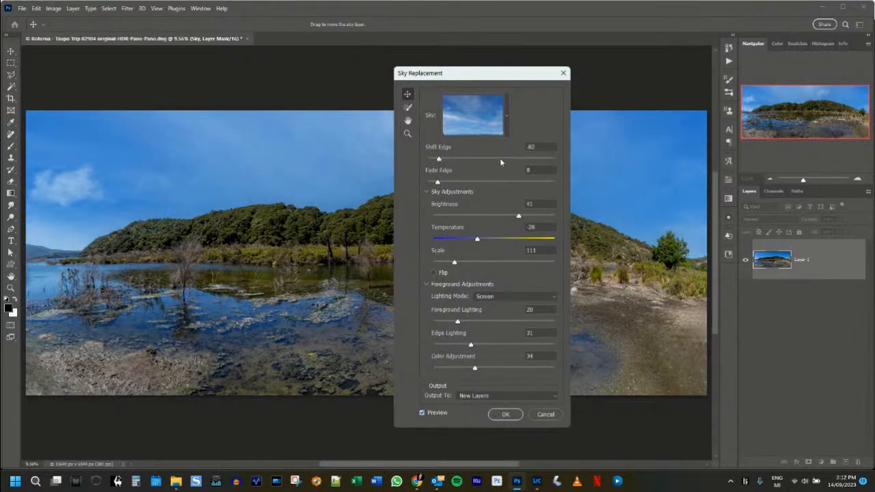
pyautogui.click(518, 160)
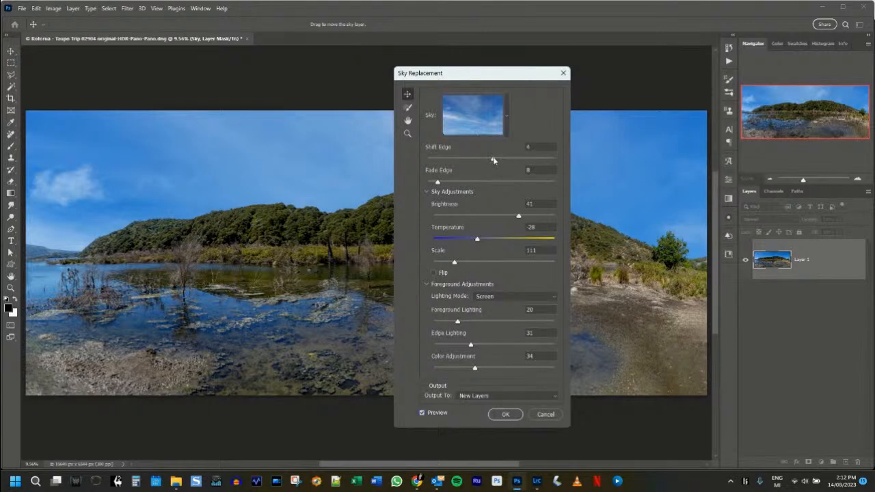
pyautogui.click(486, 160)
pyautogui.click(514, 416)
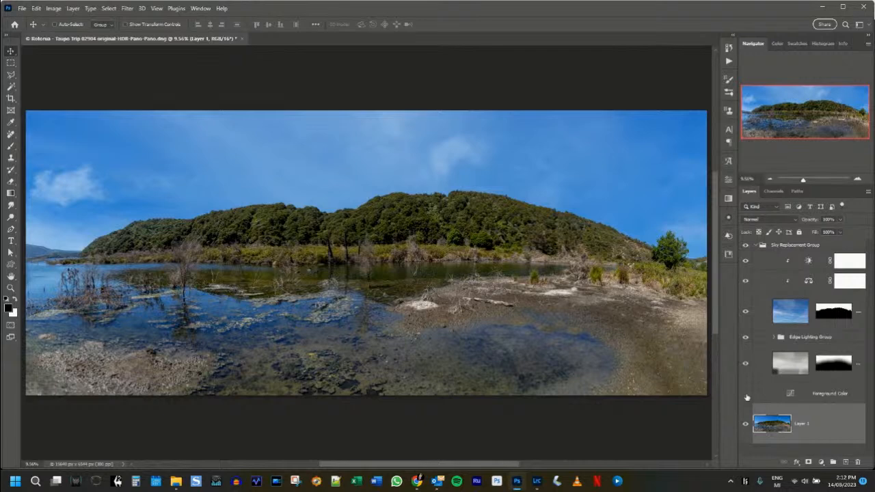
# Delete the Foreground Color adjustment layer from the Sky Replacement Group.
pyautogui.click(861, 398)
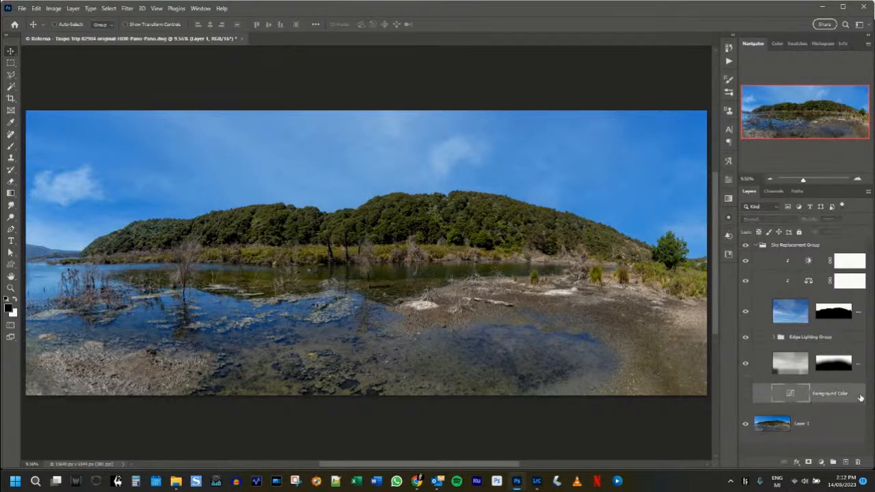
pyautogui.rightClick(861, 399)
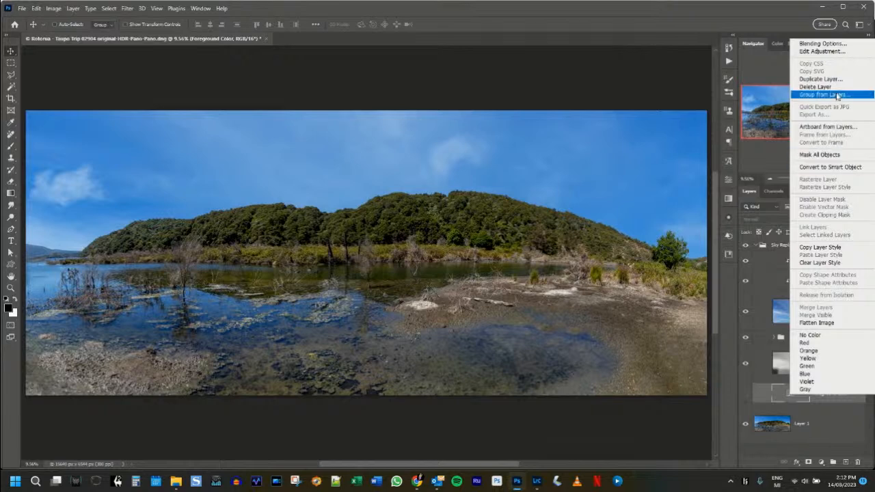
pyautogui.click(833, 88)
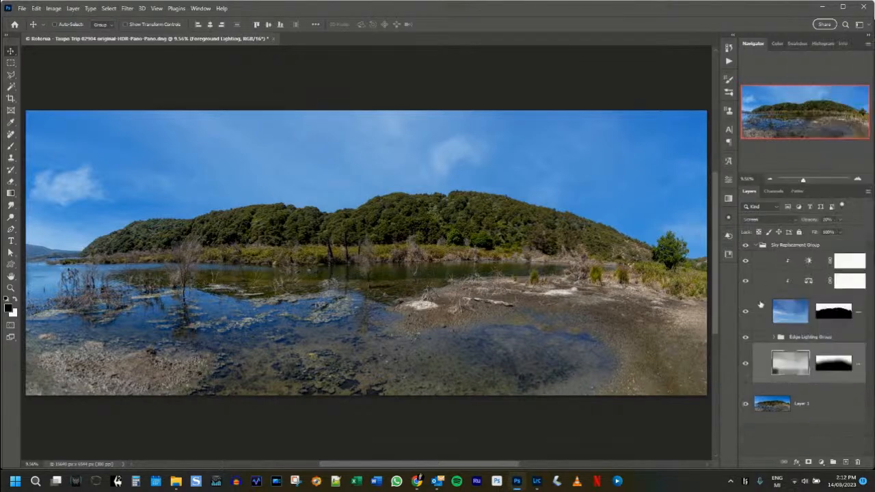
# Collapse the Sky Replacement Group and stamp all visible layers into a new layer above it.
pyautogui.click(756, 245)
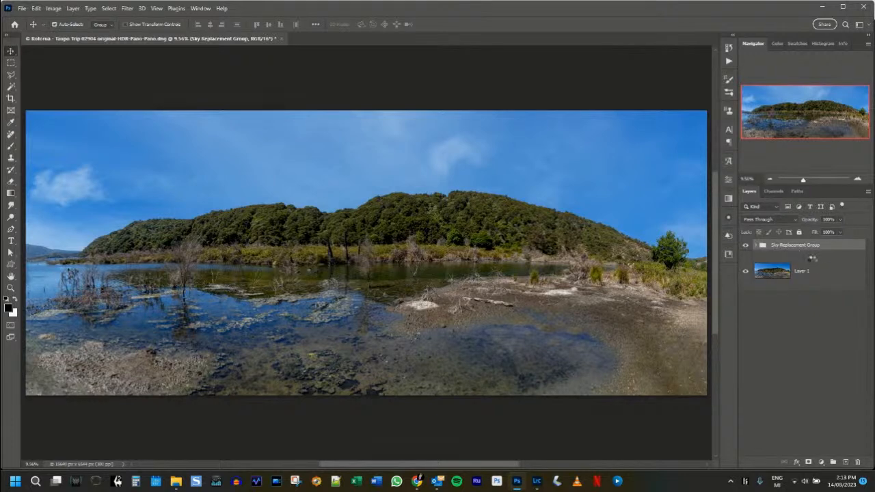
pyautogui.hotkey('ctrl', 'shift', 'alt', 'e')
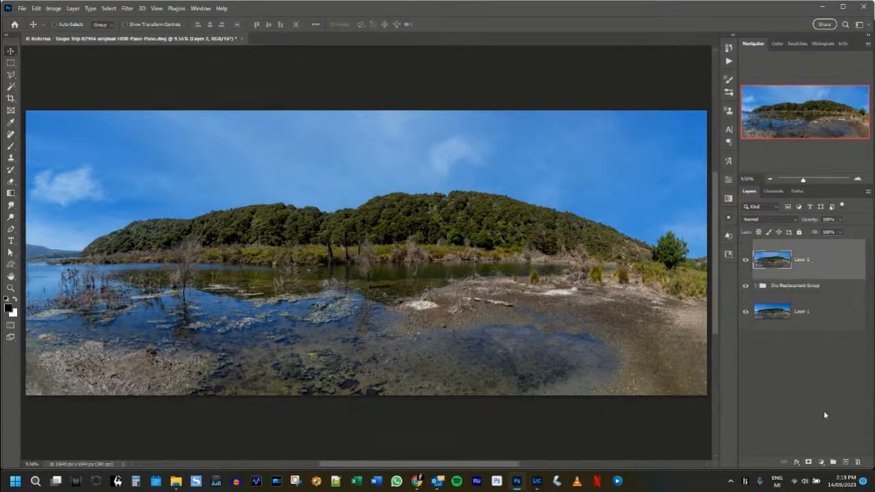
pyautogui.click(821, 463)
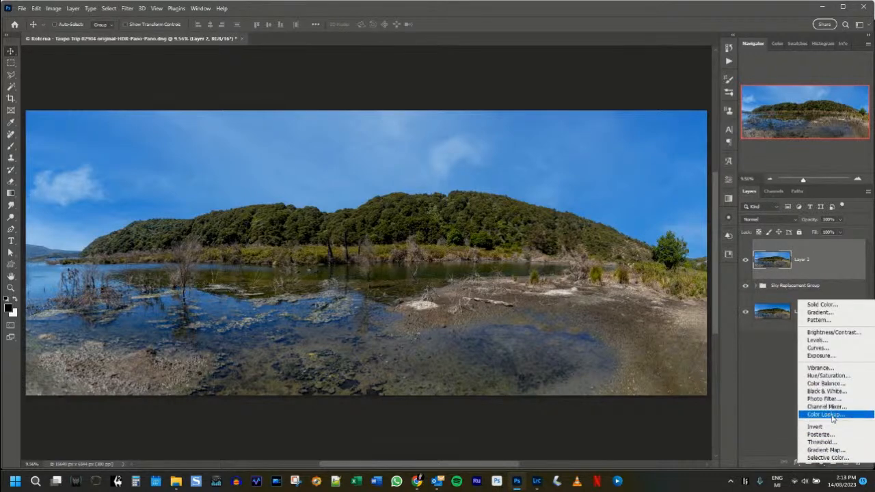
pyautogui.click(827, 376)
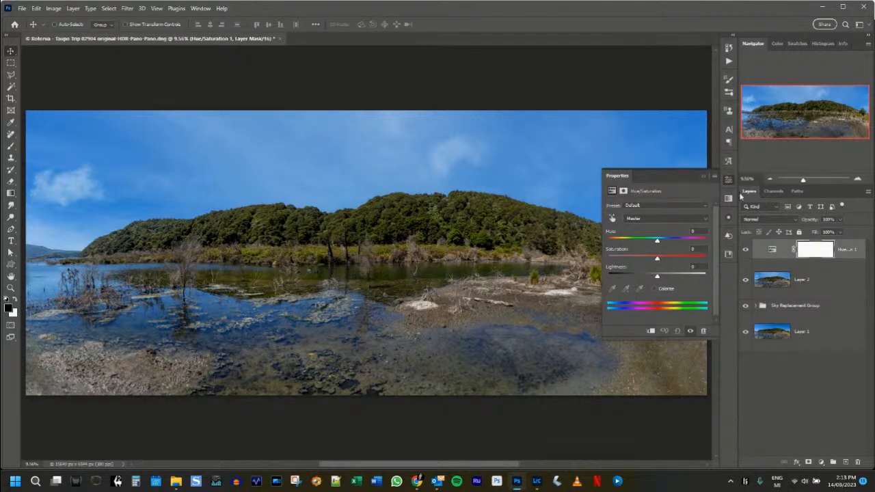
pyautogui.rightClick(855, 252)
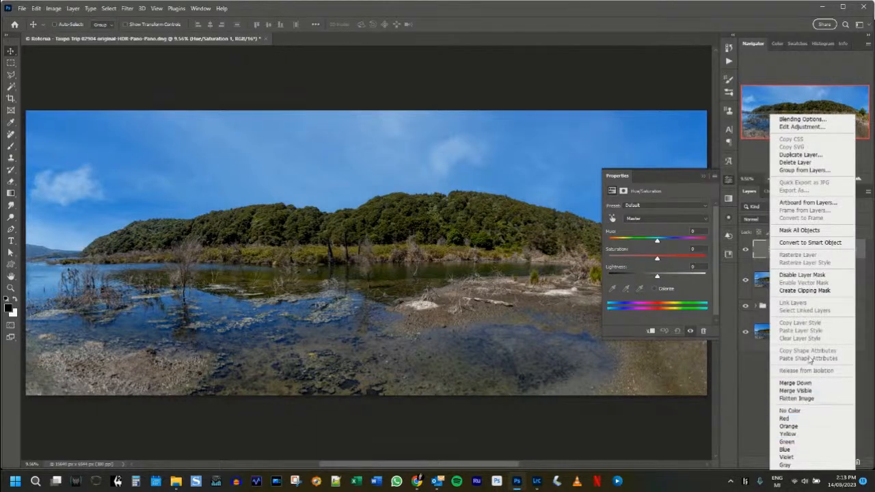
pyautogui.click(705, 482)
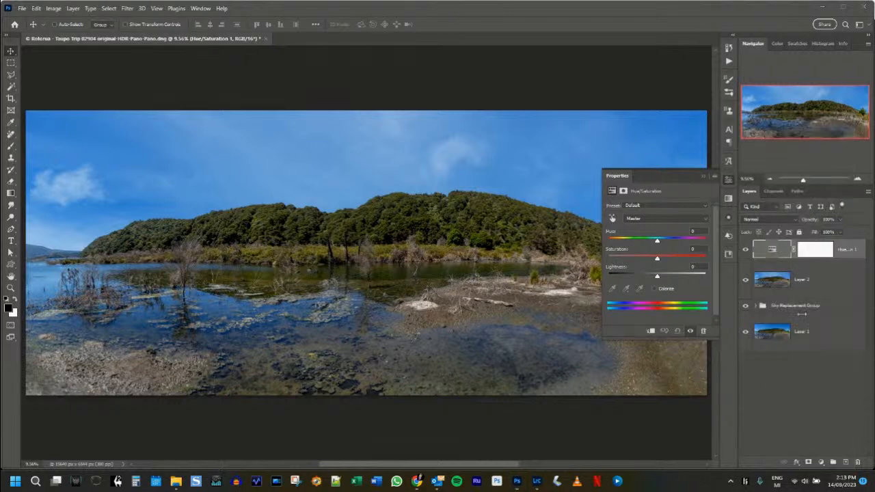
pyautogui.click(858, 462)
pyautogui.click(855, 268)
pyautogui.click(856, 252)
pyautogui.click(858, 463)
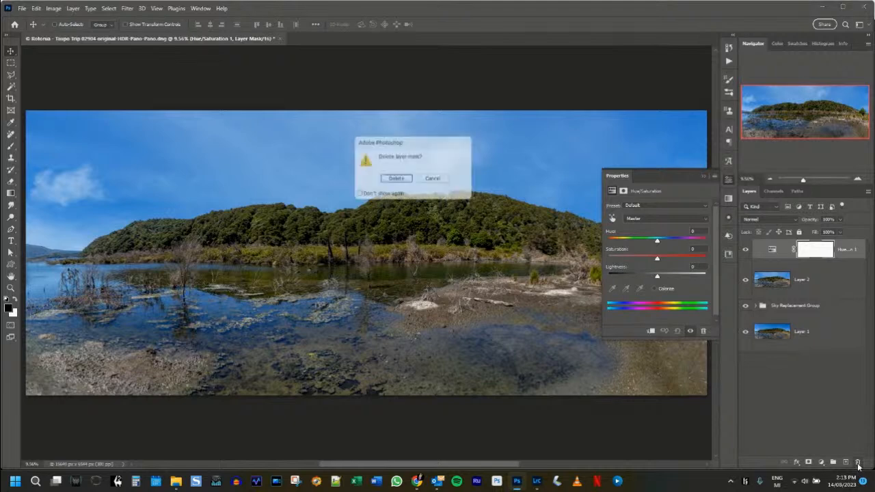
pyautogui.click(395, 179)
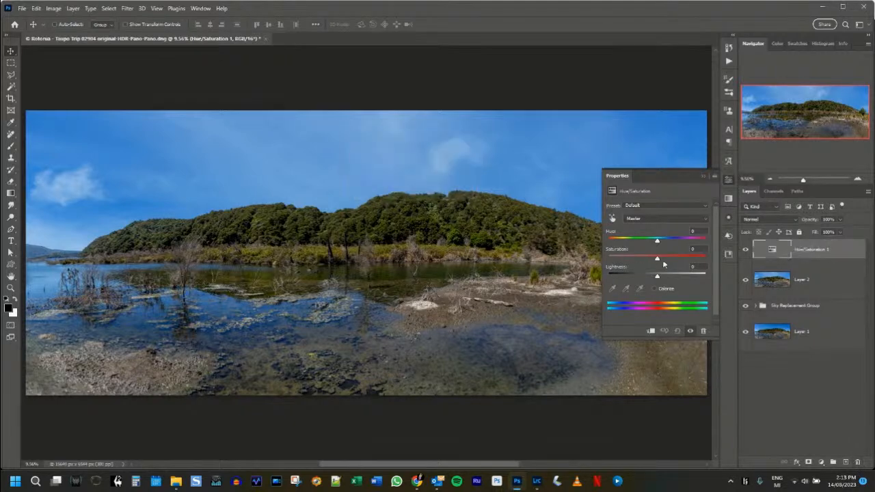
pyautogui.click(858, 463)
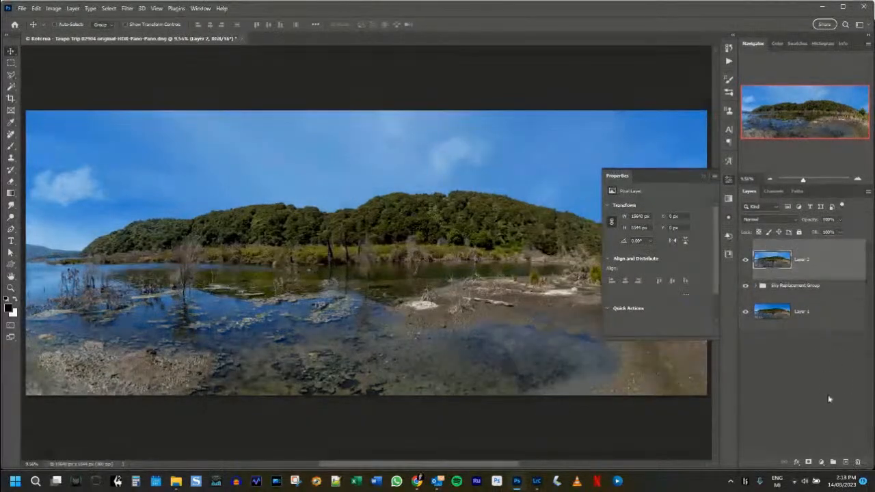
# Add a Vibrance adjustment layer above the stamped layer with Vibrance at -34 and Saturation raised to about +55.
pyautogui.click(822, 463)
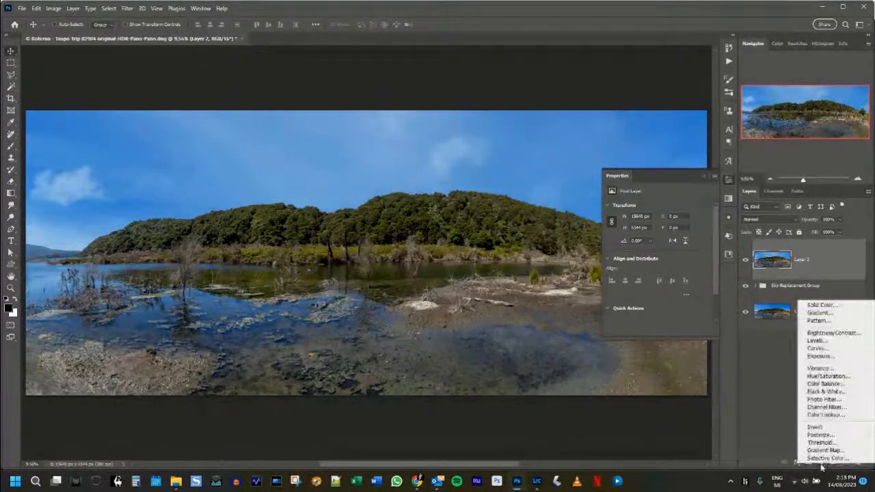
pyautogui.click(827, 372)
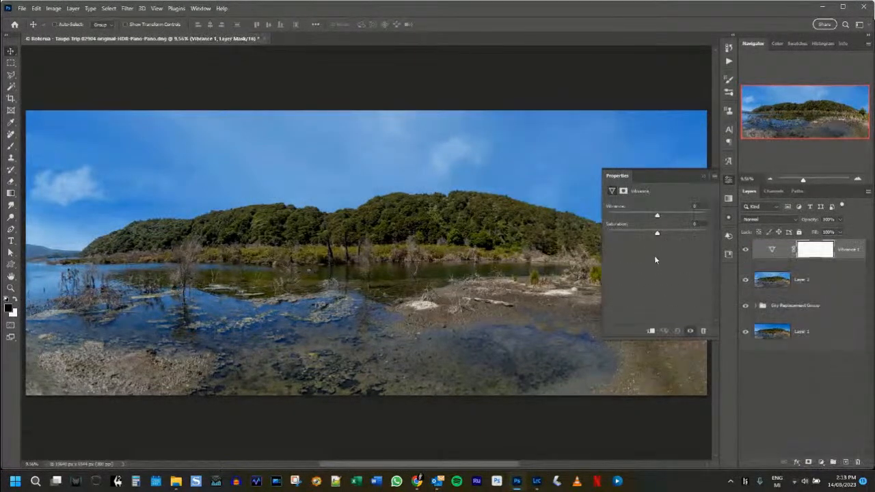
pyautogui.moveTo(658, 216); pyautogui.dragTo(665, 216)
pyautogui.moveTo(658, 236); pyautogui.dragTo(640, 221)
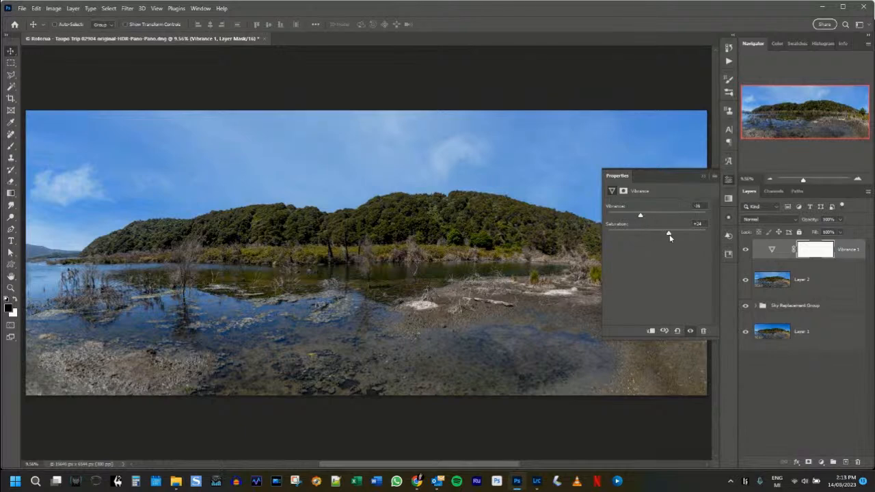
pyautogui.moveTo(670, 235); pyautogui.dragTo(684, 237)
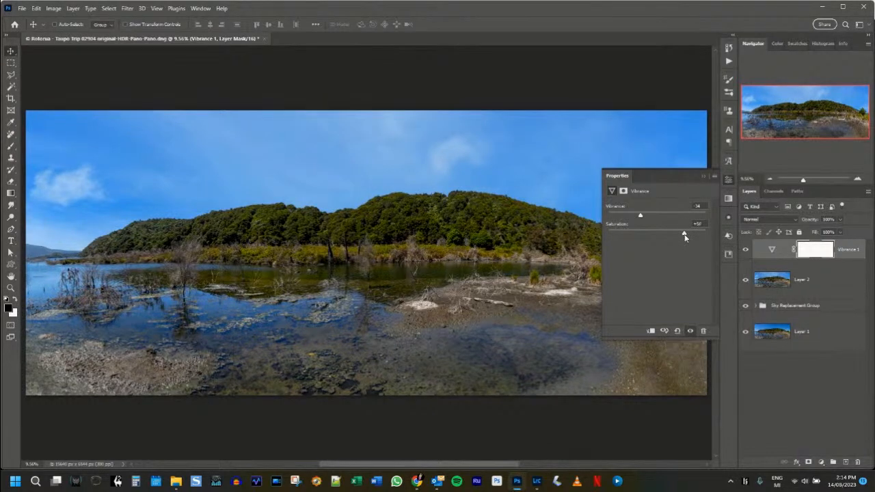
pyautogui.click(703, 176)
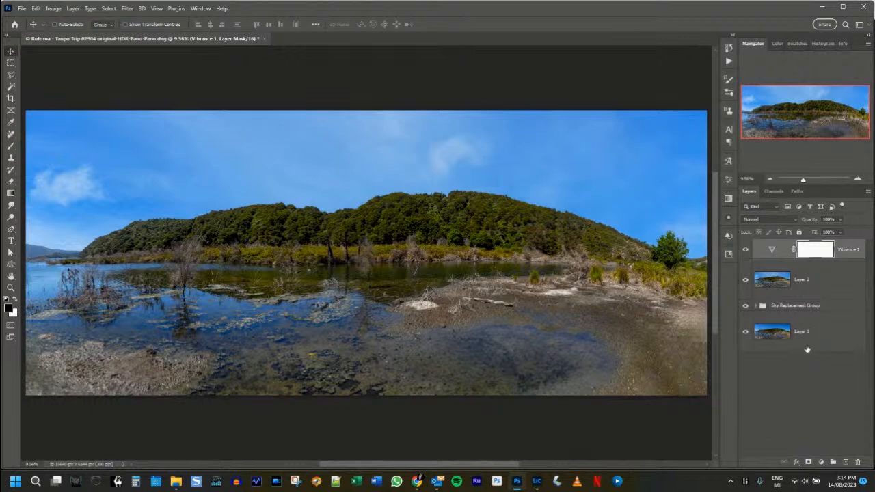
# Compare the panorama with and without the Vibrance adjustment, then merge all layers into one.
pyautogui.click(747, 250)
pyautogui.click(746, 250)
pyautogui.click(747, 249)
pyautogui.click(746, 250)
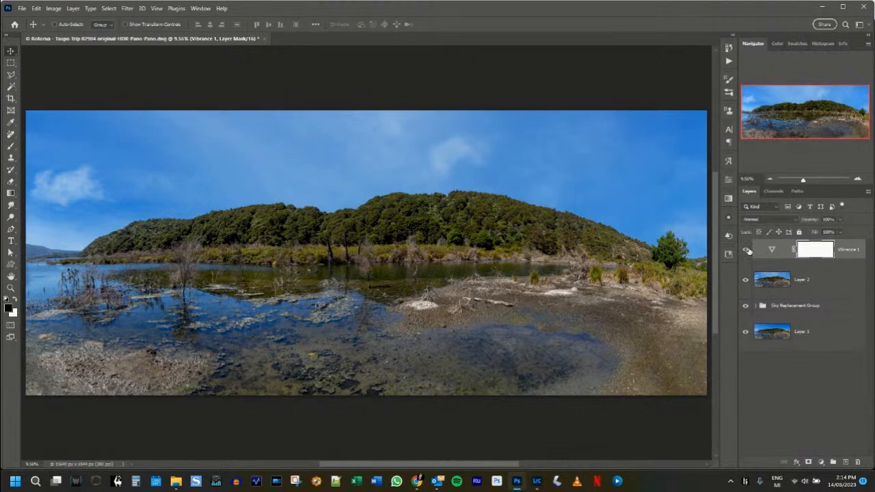
pyautogui.click(747, 249)
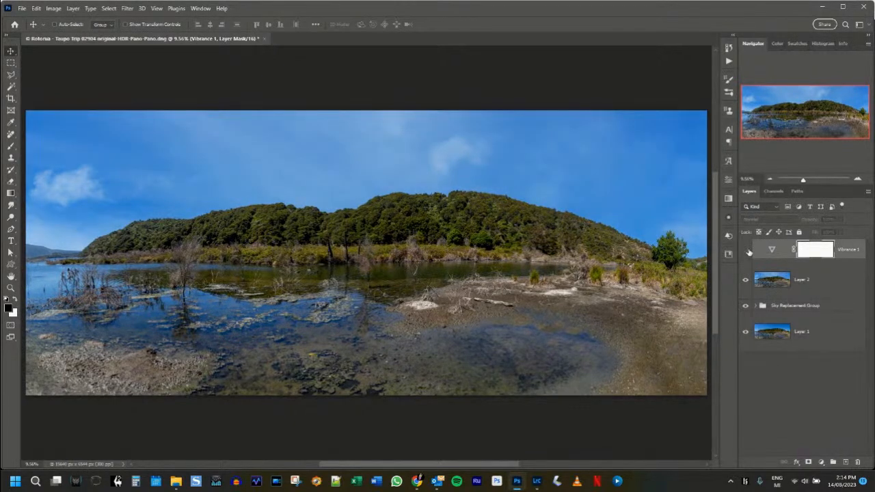
pyautogui.click(747, 249)
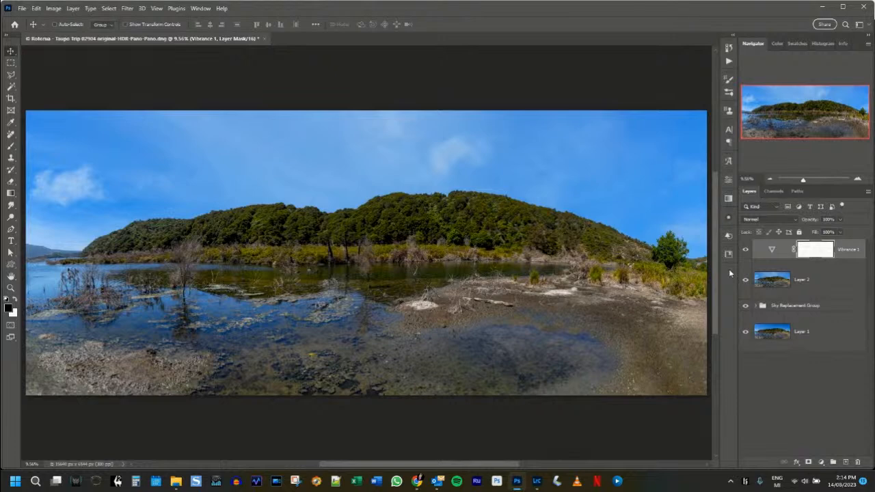
pyautogui.keyDown('shift'); pyautogui.click(835, 335); pyautogui.keyUp('shift')
pyautogui.press('ctrl')
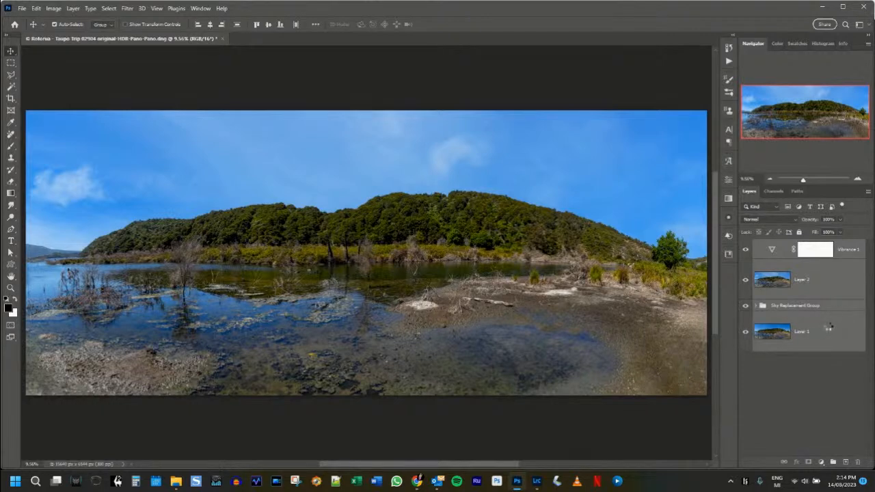
pyautogui.hotkey('ctrl', 'shift', 'e')
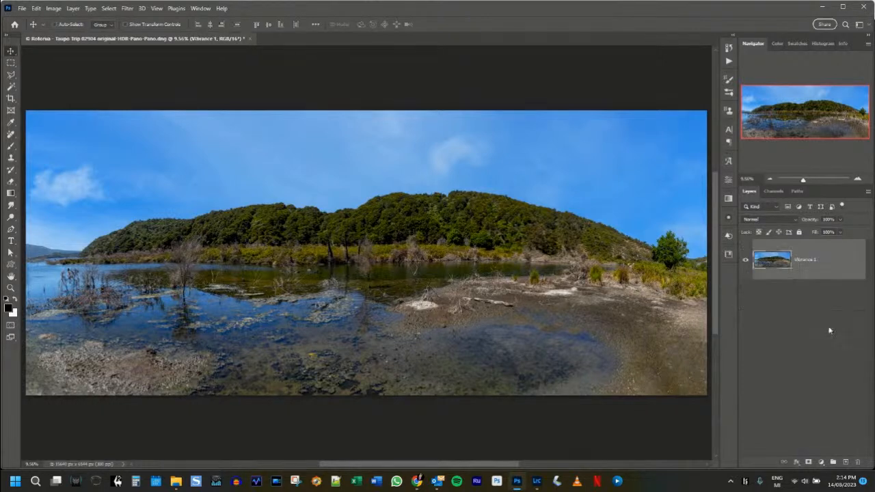
# Resize the image to a width of 14000 pixels, keeping its proportions.
pyautogui.hotkey('ctrl', 'alt', 'i')
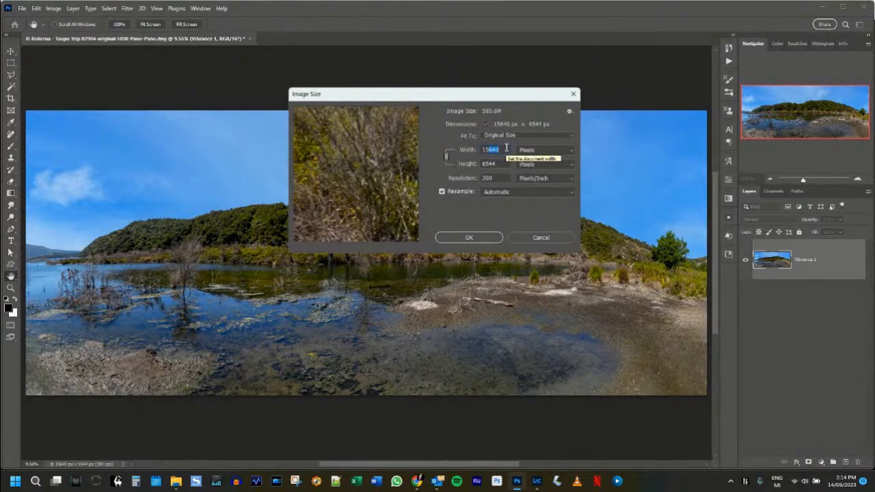
pyautogui.click(485, 150)
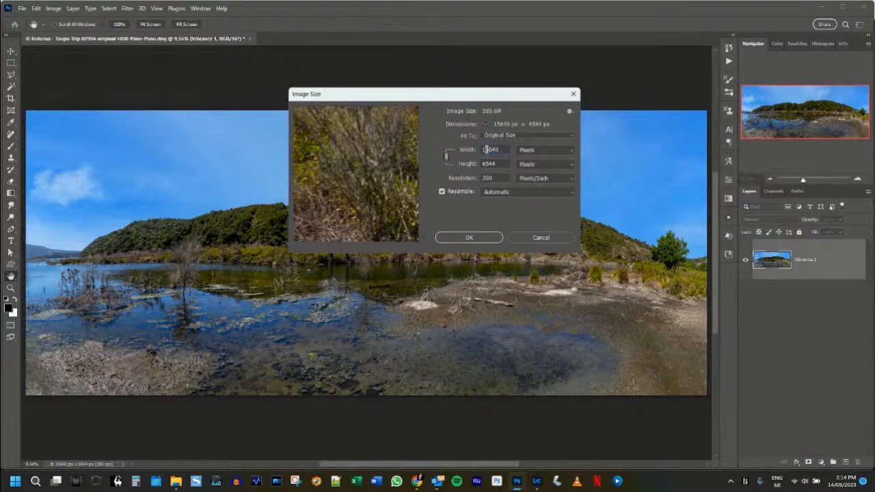
pyautogui.moveTo(485, 150); pyautogui.dragTo(506, 149)
pyautogui.write('14000')
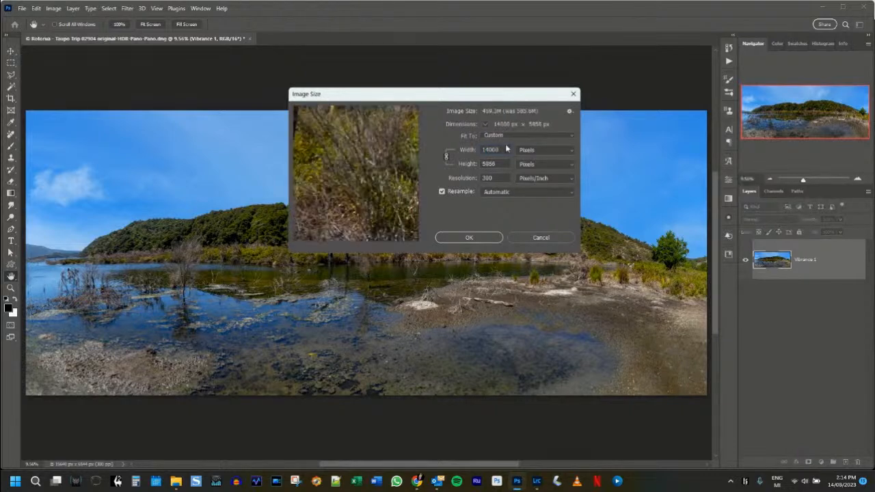
pyautogui.click(461, 237)
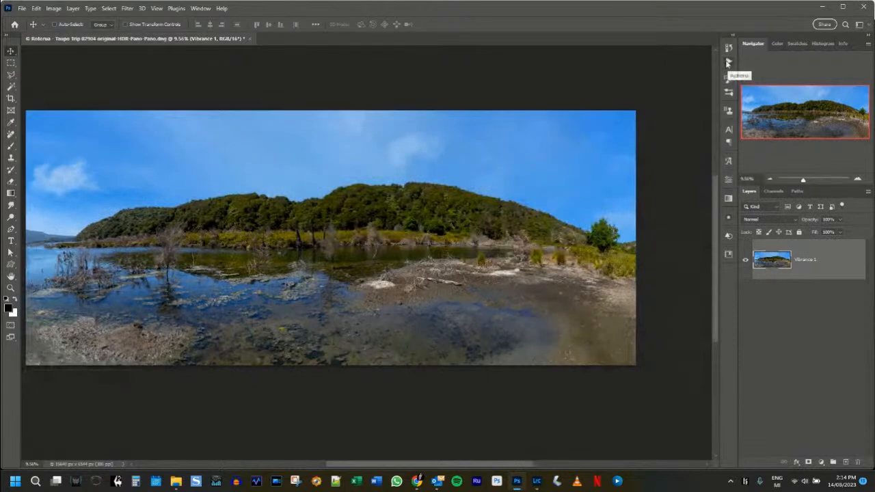
# Begin saving a copy of the panorama with the file name "Rotorua - Taupo Trip 02904 full size".
pyautogui.click(729, 63)
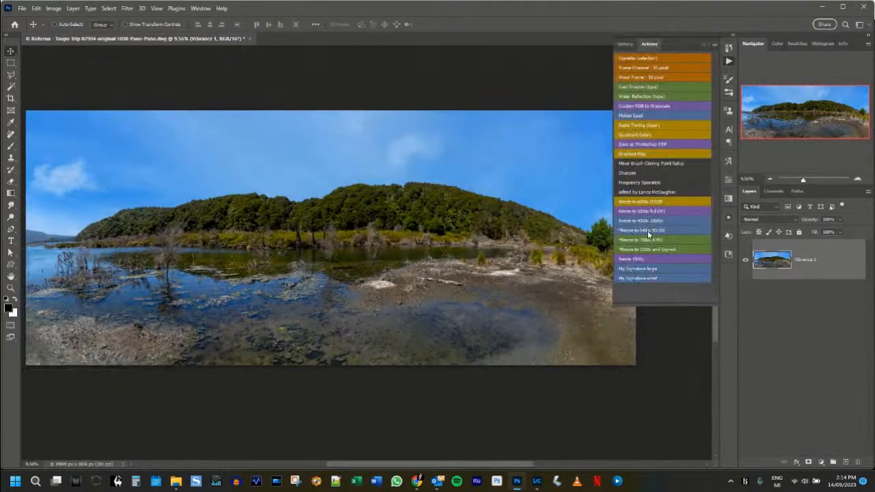
pyautogui.press('ctrl')
pyautogui.hotkey('ctrl', 'alt', 's')
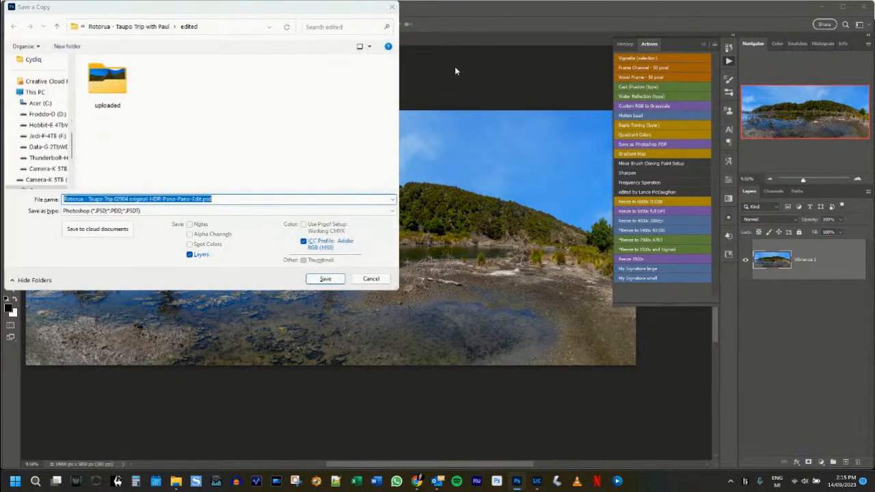
pyautogui.click(233, 197)
pyautogui.hotkey('ctrl', 'shift', 'Left')
pyautogui.hotkey('ctrl', 'shift', 'Left')
pyautogui.hotkey('ctrl', 'shift', 'Left')
pyautogui.hotkey('ctrl', 'shift', 'Left')
pyautogui.hotkey('ctrl', 'shift', 'Left')
pyautogui.hotkey('ctrl', 'shift', 'Left')
pyautogui.press('BackSpace')
pyautogui.write('full size')
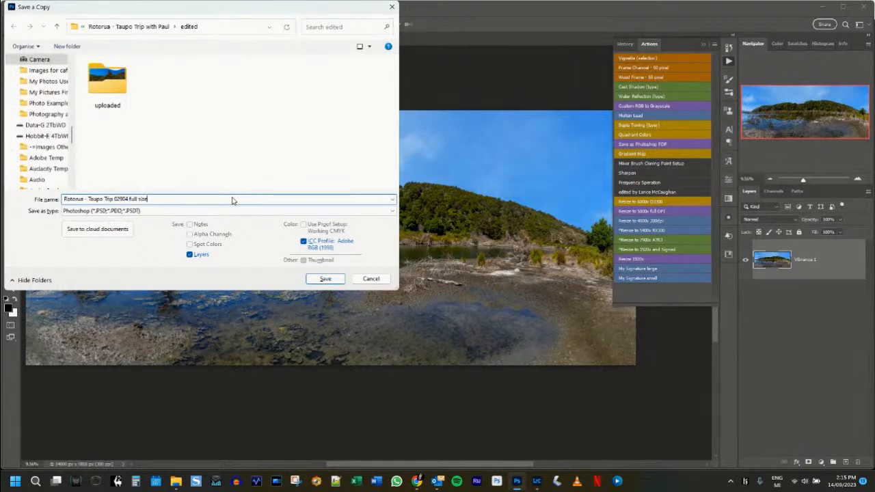
# Set the full-size copy's format to JPEG, save it and accept the JPEG options.
pyautogui.click(129, 211)
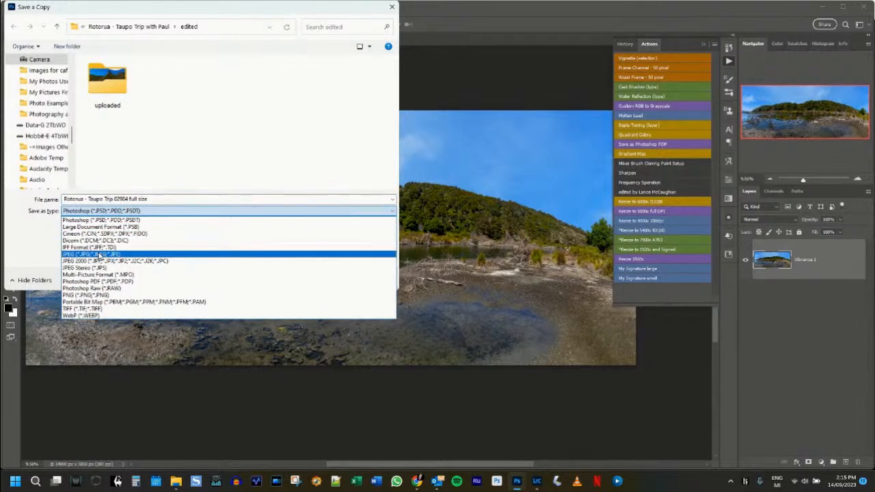
pyautogui.click(99, 255)
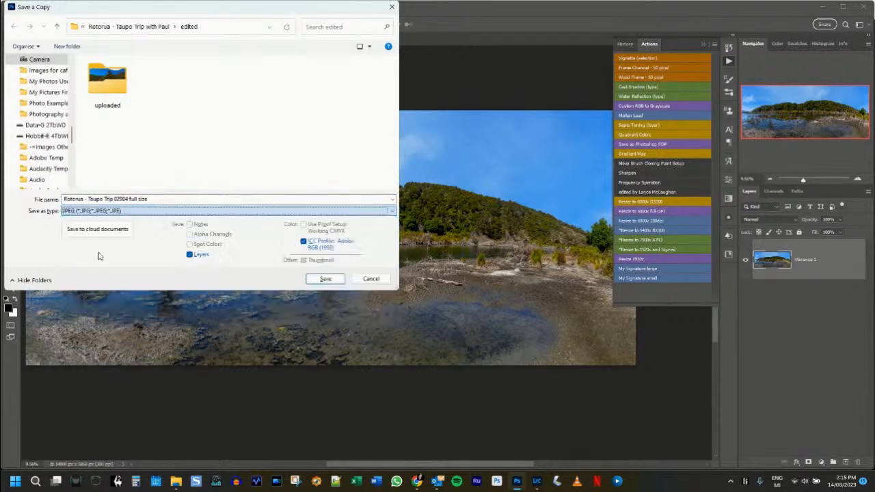
pyautogui.click(325, 278)
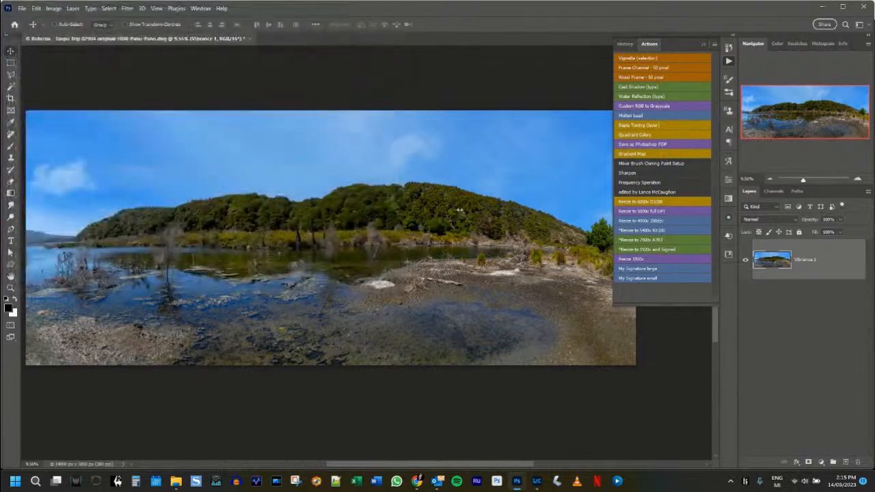
pyautogui.click(495, 111)
# Run the "Resize to 1920x and Signed" action and scale the added signature text down to about 73%.
pyautogui.click(621, 240)
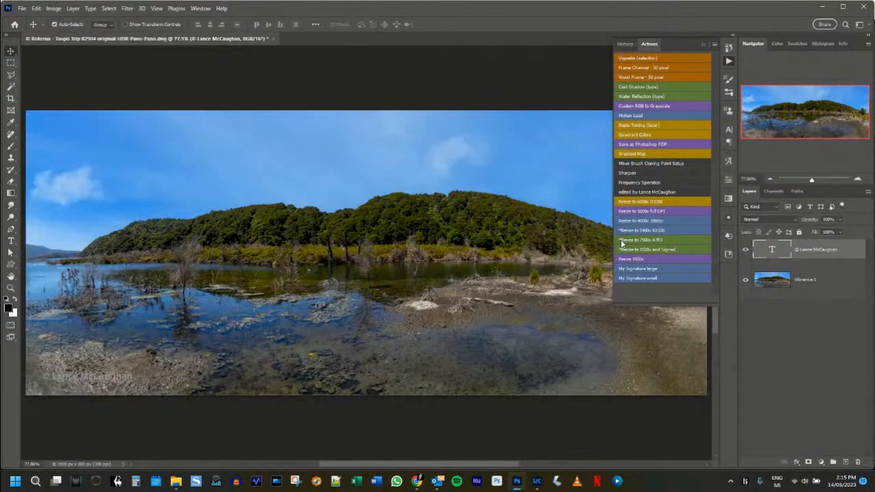
pyautogui.moveTo(134, 375); pyautogui.dragTo(108, 376)
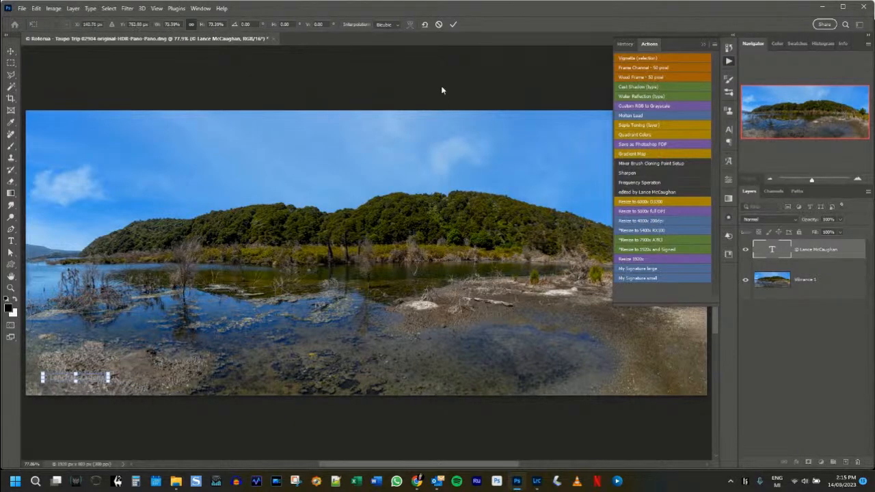
pyautogui.click(453, 23)
# Set the signature text layer's blend mode to Linear Dodge (Add) and reduce its opacity slightly.
pyautogui.click(791, 221)
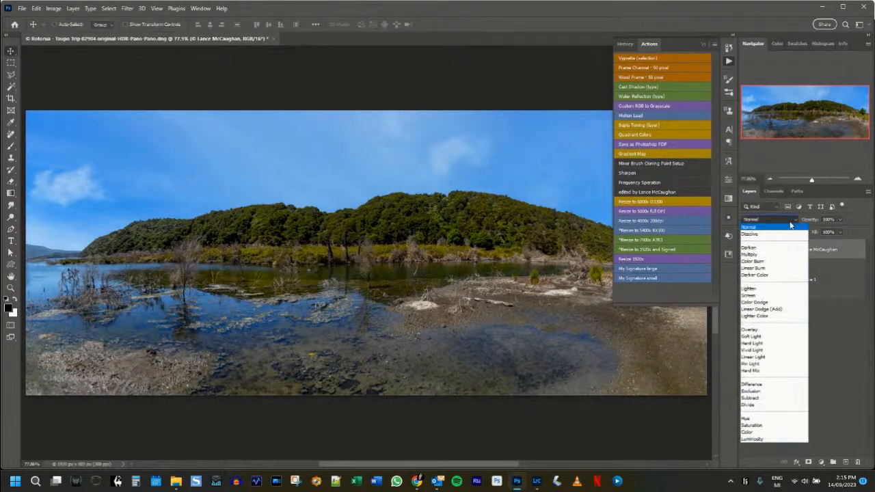
pyautogui.click(762, 309)
pyautogui.moveTo(810, 220); pyautogui.dragTo(791, 222)
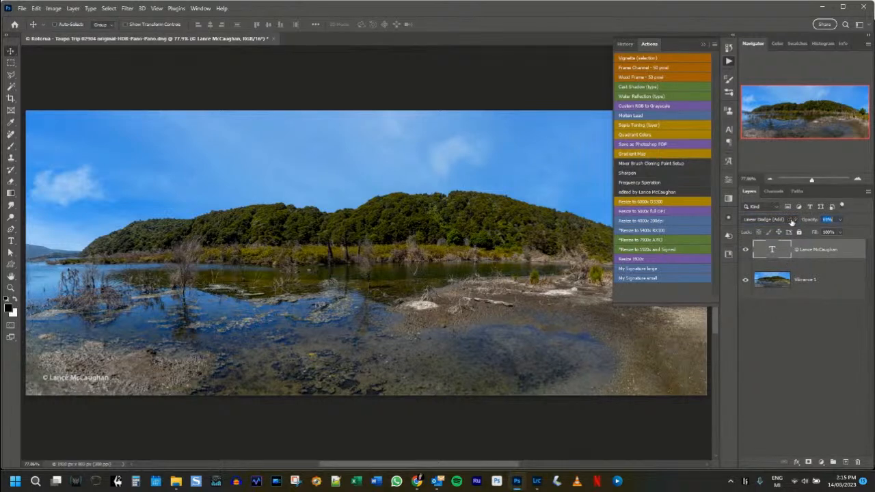
# Begin saving a copy of the signed image with the file name "Rotorua - Taupo Trip 02904 1920x".
pyautogui.hotkey('ctrl', 'alt', 's')
pyautogui.press('End')
pyautogui.hotkey('ctrl', 'shift', 'Left')
pyautogui.hotkey('ctrl', 'shift', 'Left')
pyautogui.hotkey('ctrl', 'shift', 'Left')
pyautogui.hotkey('ctrl', 'shift', 'Left')
pyautogui.hotkey('ctrl', 'shift', 'Left')
pyautogui.hotkey('ctrl', 'shift', 'Left')
pyautogui.write('1920x')
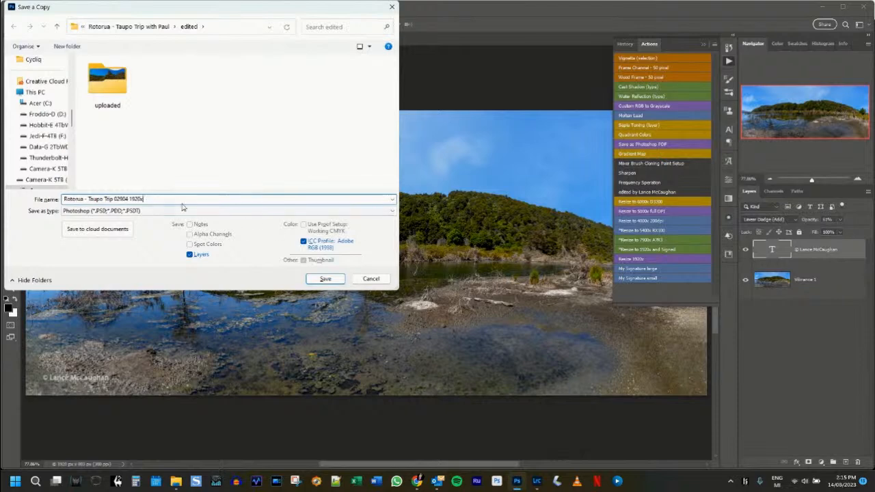
# Save the 1920x copy as a JPEG at Maximum quality 12 with the Progressive format option.
pyautogui.click(210, 211)
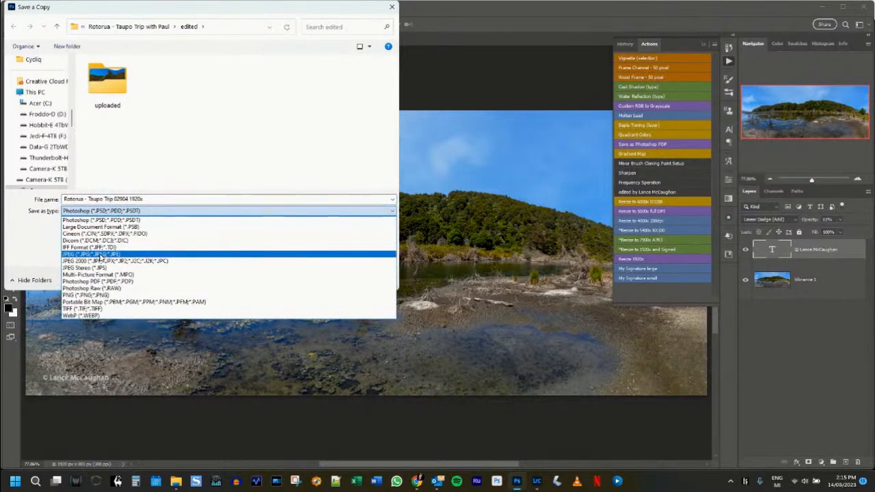
pyautogui.click(100, 255)
pyautogui.click(321, 277)
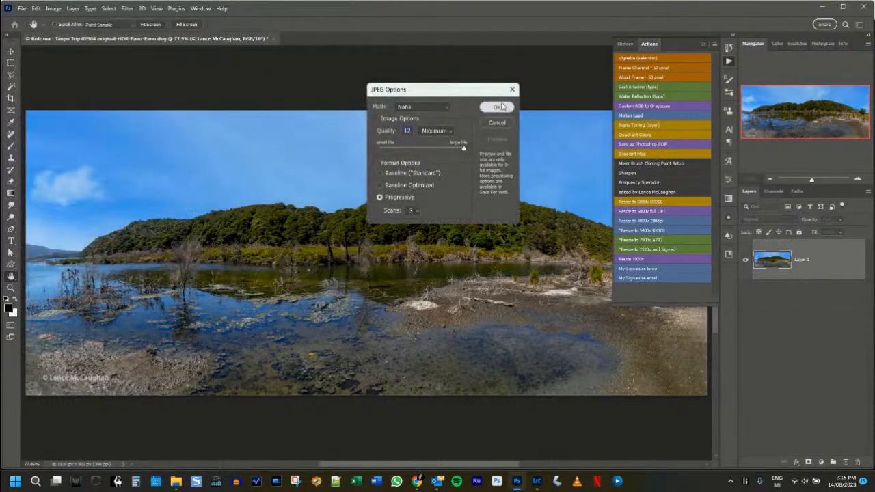
pyautogui.click(497, 106)
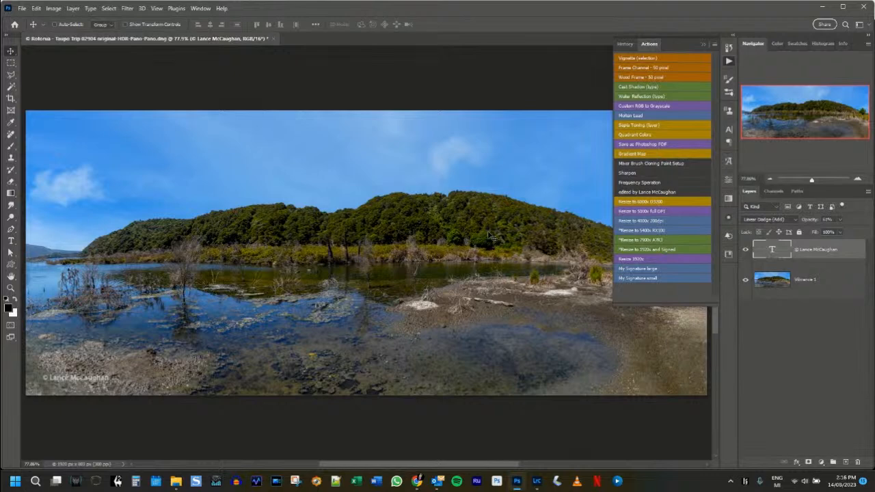
# Close the panorama document without saving its changes and switch back to Lightroom Classic.
pyautogui.click(273, 38)
pyautogui.click(433, 178)
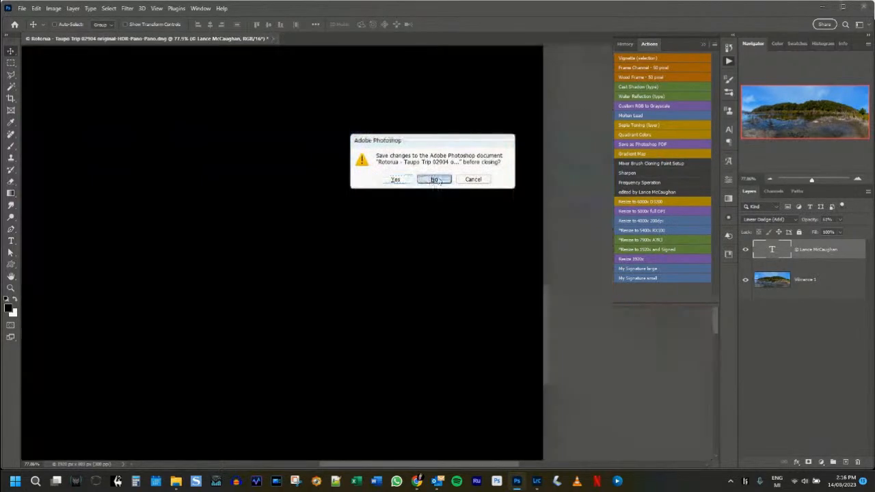
pyautogui.click(823, 7)
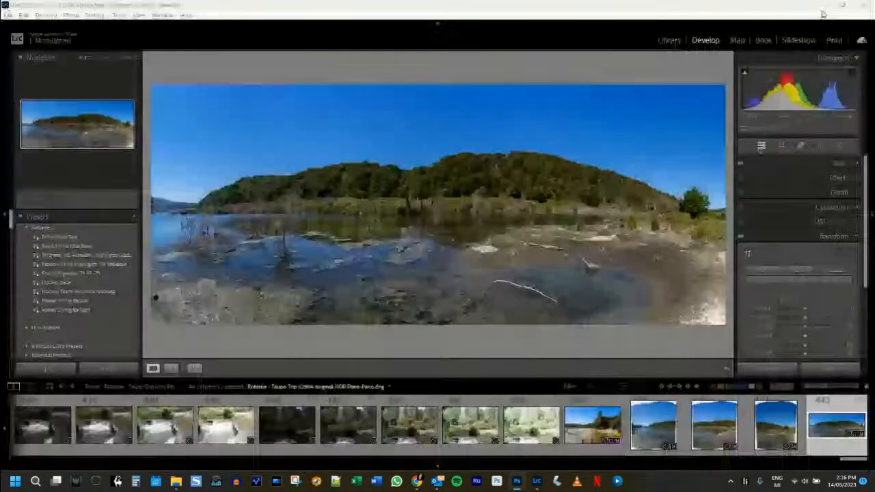